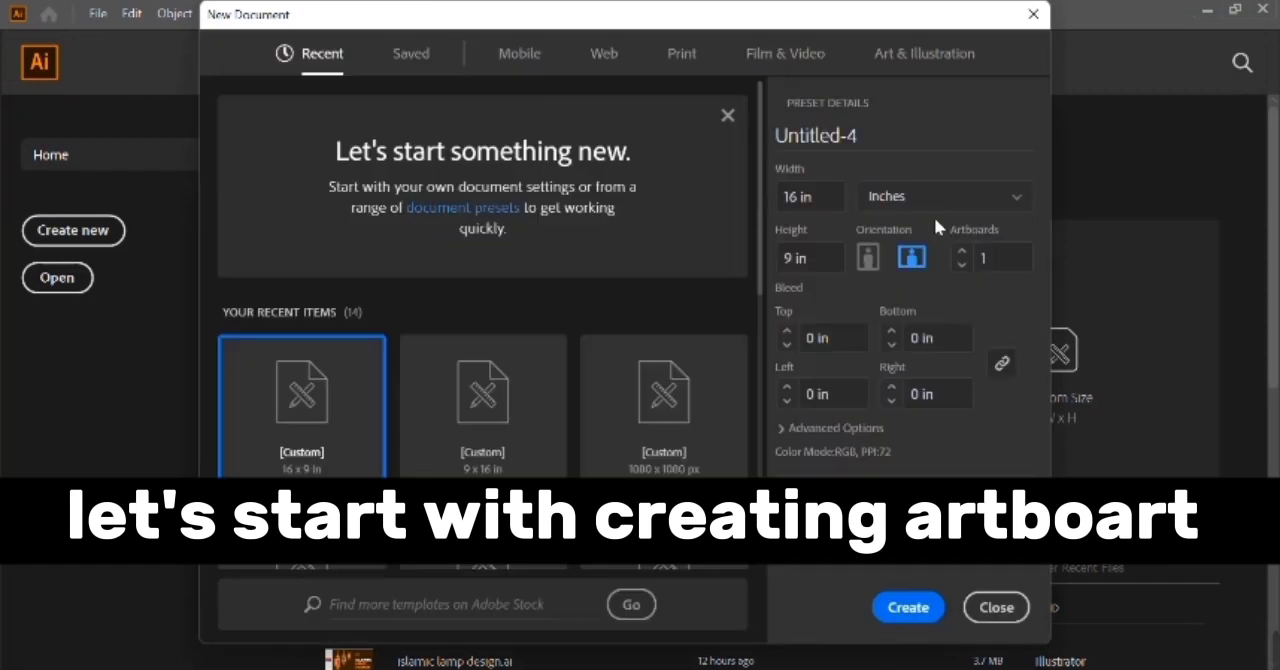
# Create a new landscape document 16 in wide and 9 in high with one artboard.
pyautogui.click(922, 298)
pyautogui.click(828, 195)
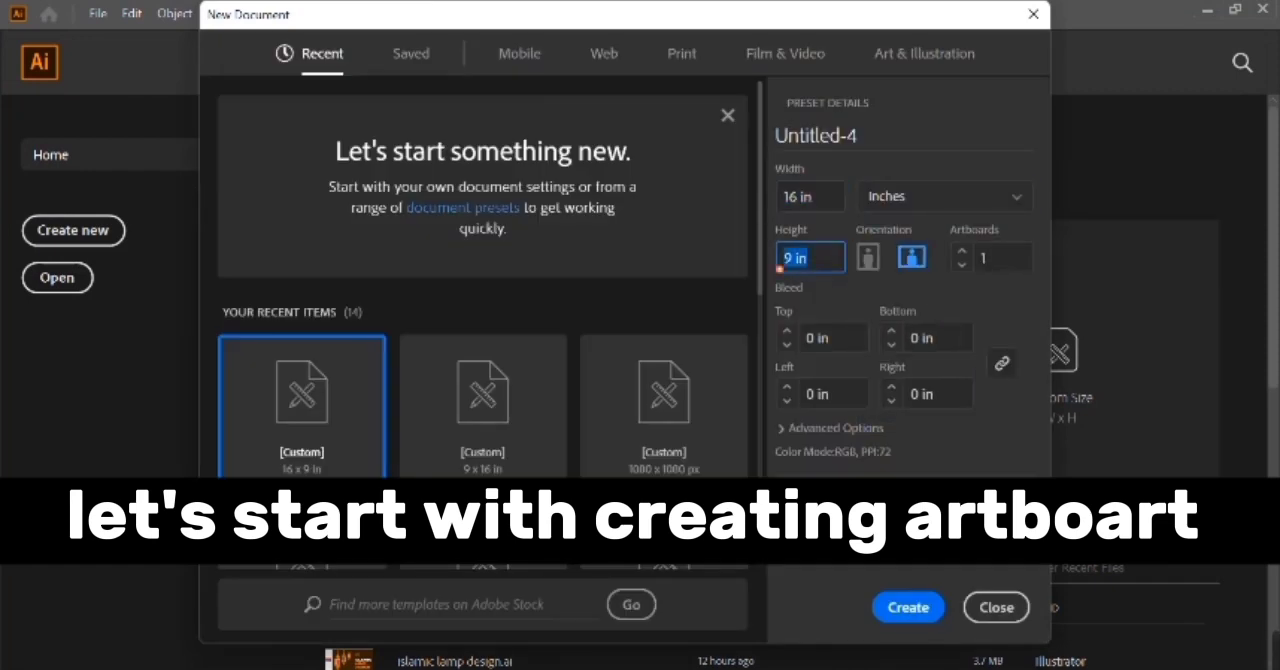
pyautogui.click(908, 605)
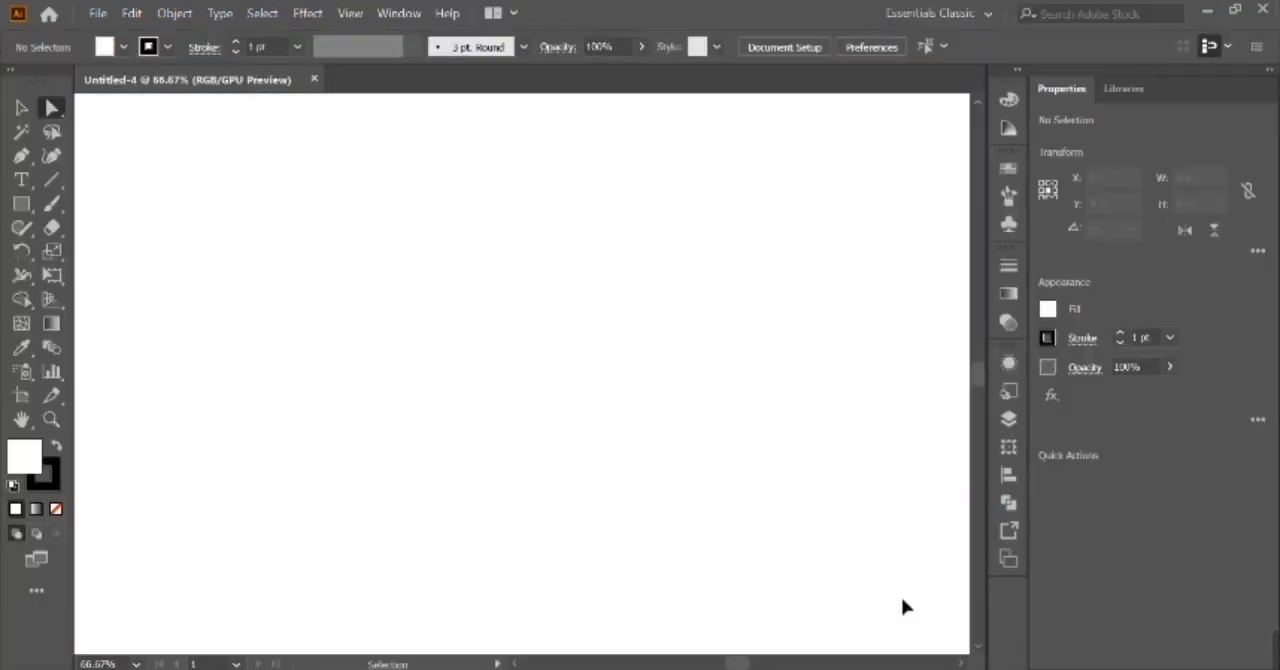
# Draw an open four-point half-dome profile about 2.49 in tall with the Pen tool, starting with a short horizontal base.
pyautogui.click(22, 156)
pyautogui.click(624, 528)
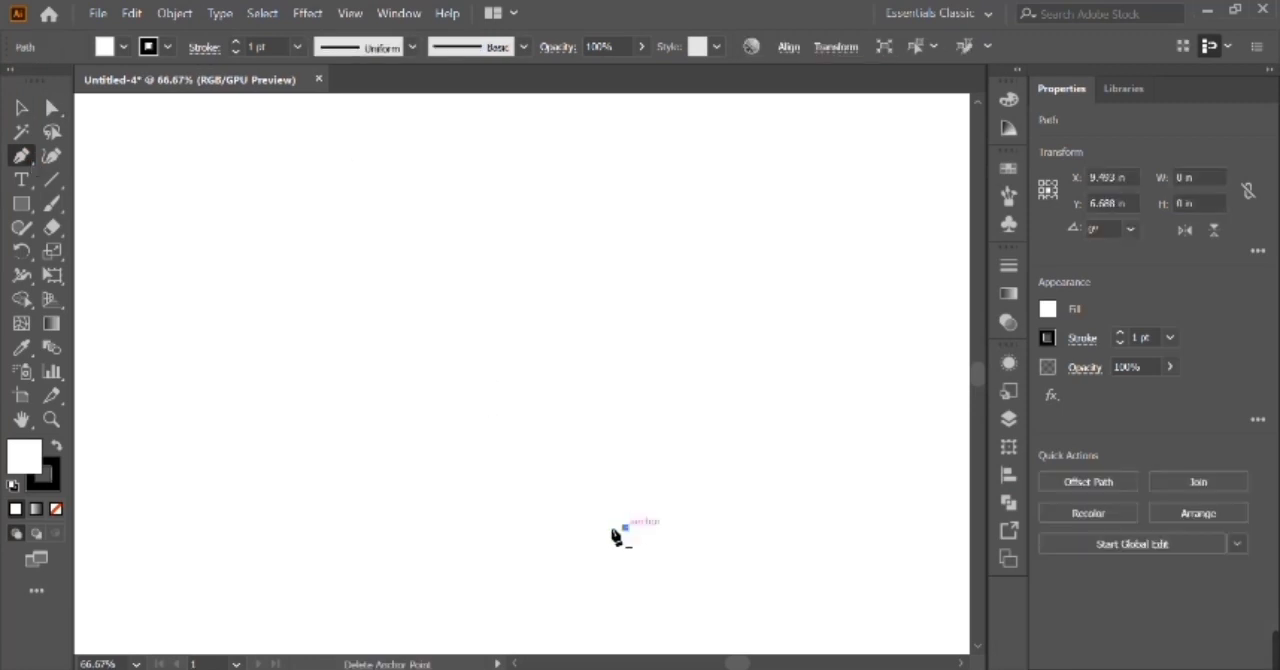
pyautogui.click(581, 527)
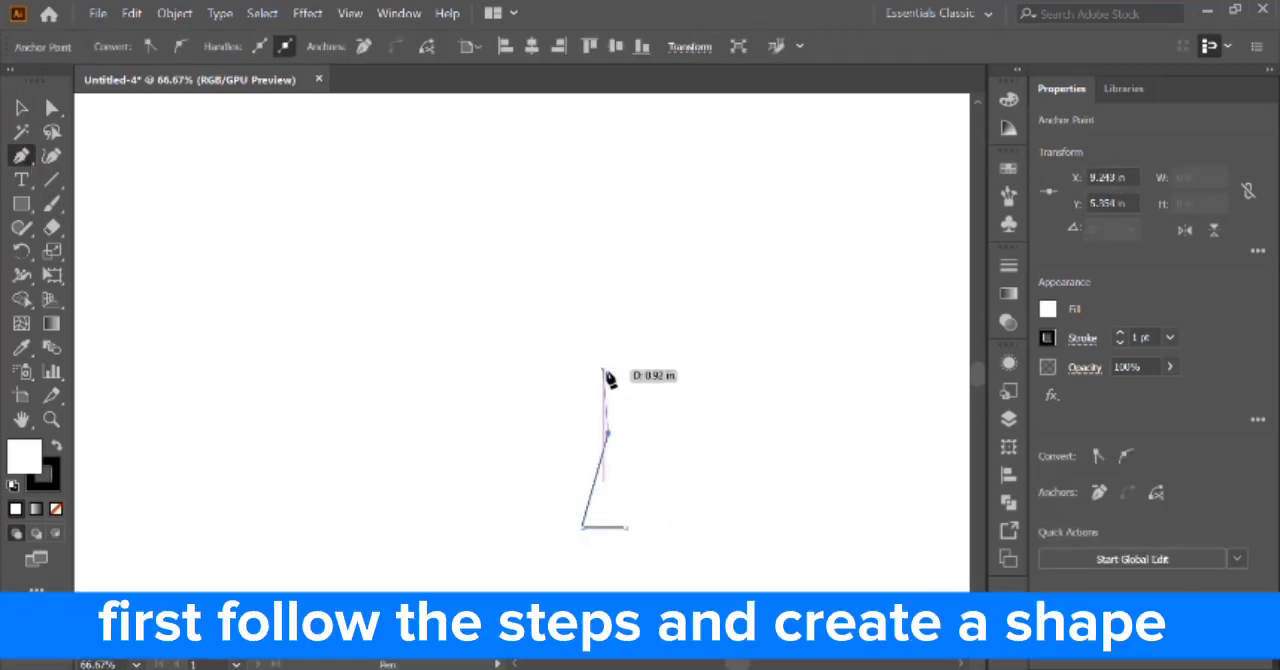
pyautogui.click(598, 427)
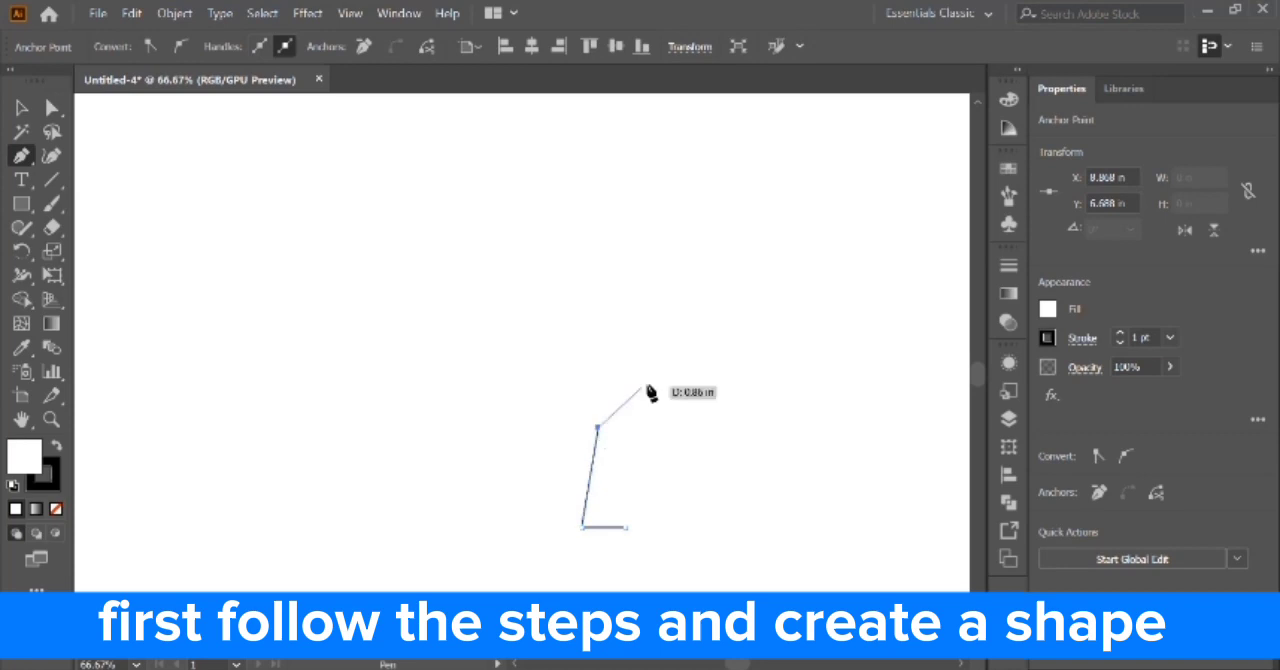
pyautogui.click(659, 352)
# Curve the profile with the Anchor Point tool, bulging the lower segment outward and bending the upper segment inward toward the tip.
pyautogui.click(22, 108)
pyautogui.click(21, 155)
pyautogui.click(120, 229)
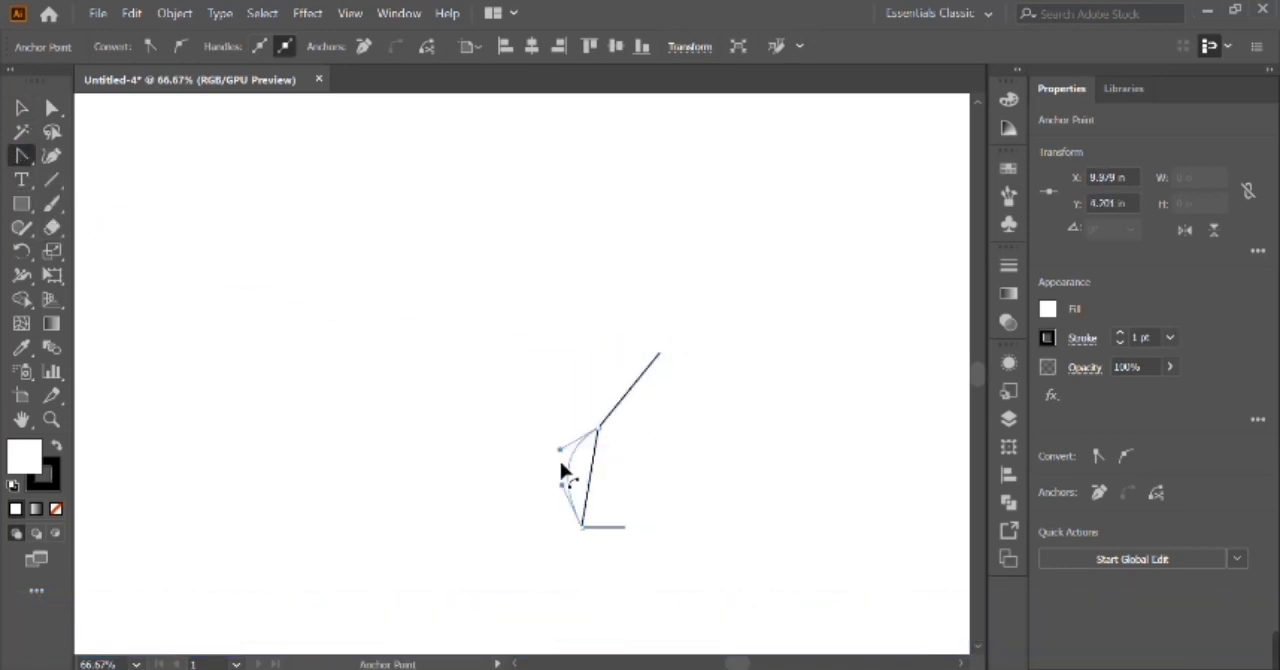
pyautogui.moveTo(549, 475); pyautogui.dragTo(546, 476)
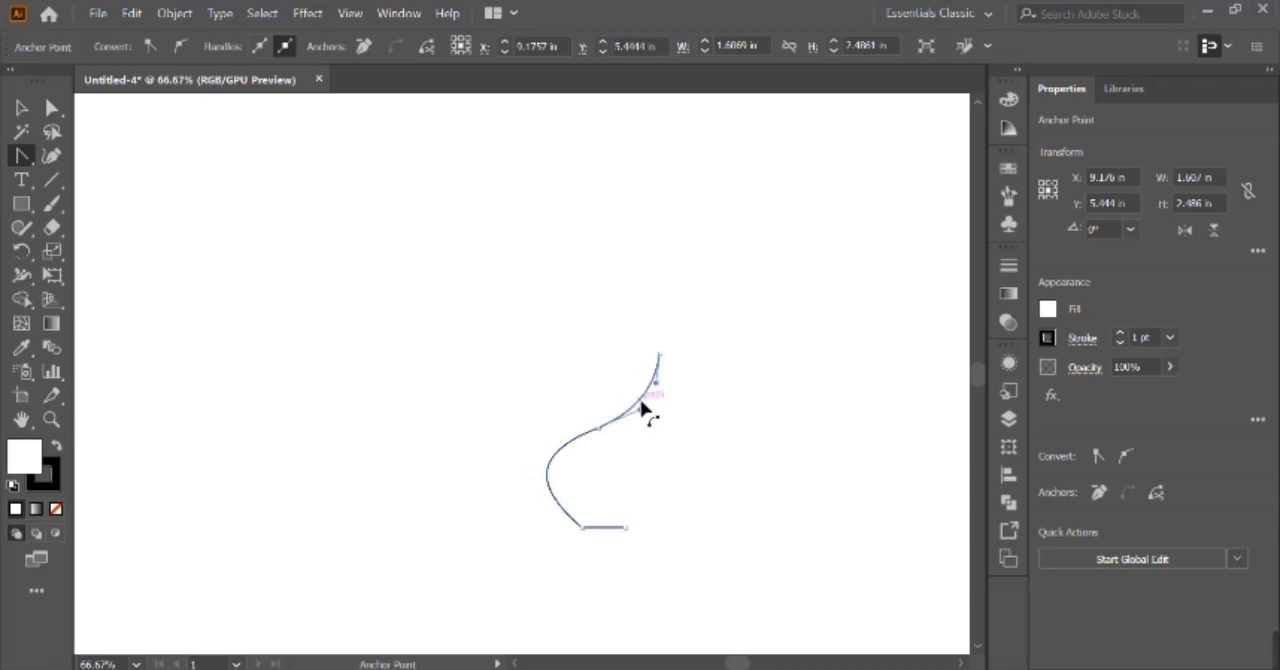
pyautogui.moveTo(563, 524); pyautogui.dragTo(566, 520)
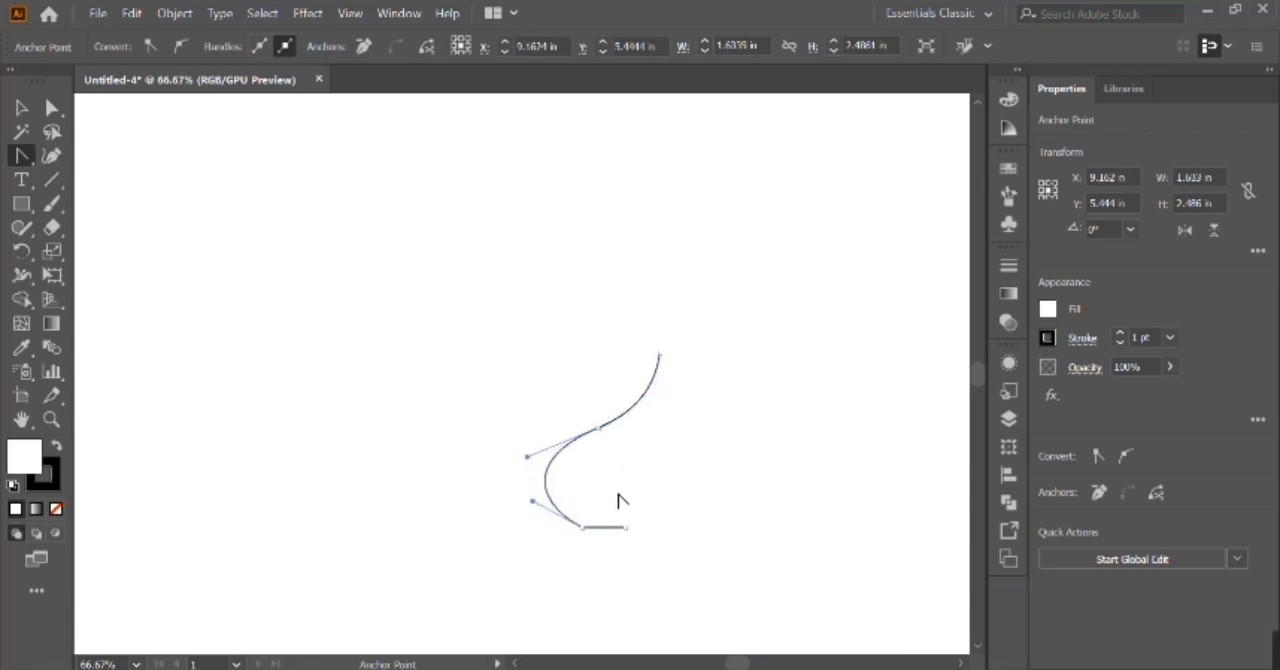
# Select the curved profile path and remove its fill.
pyautogui.click(22, 108)
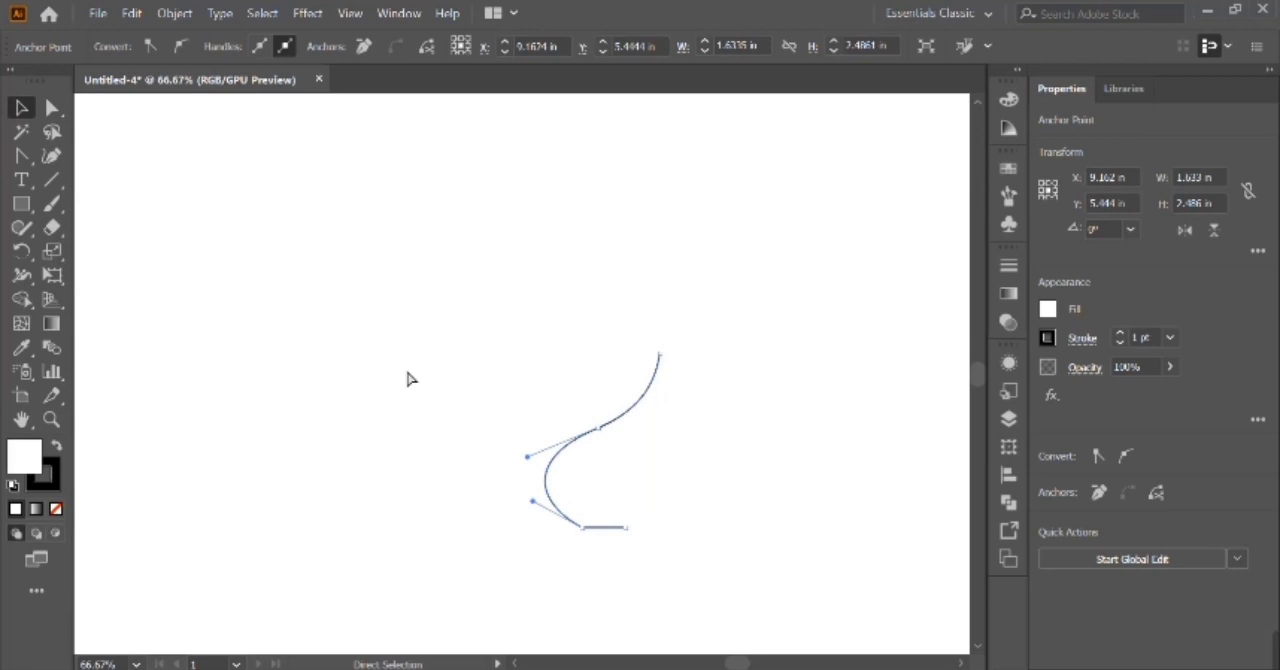
pyautogui.press('Delete')
pyautogui.click(578, 460)
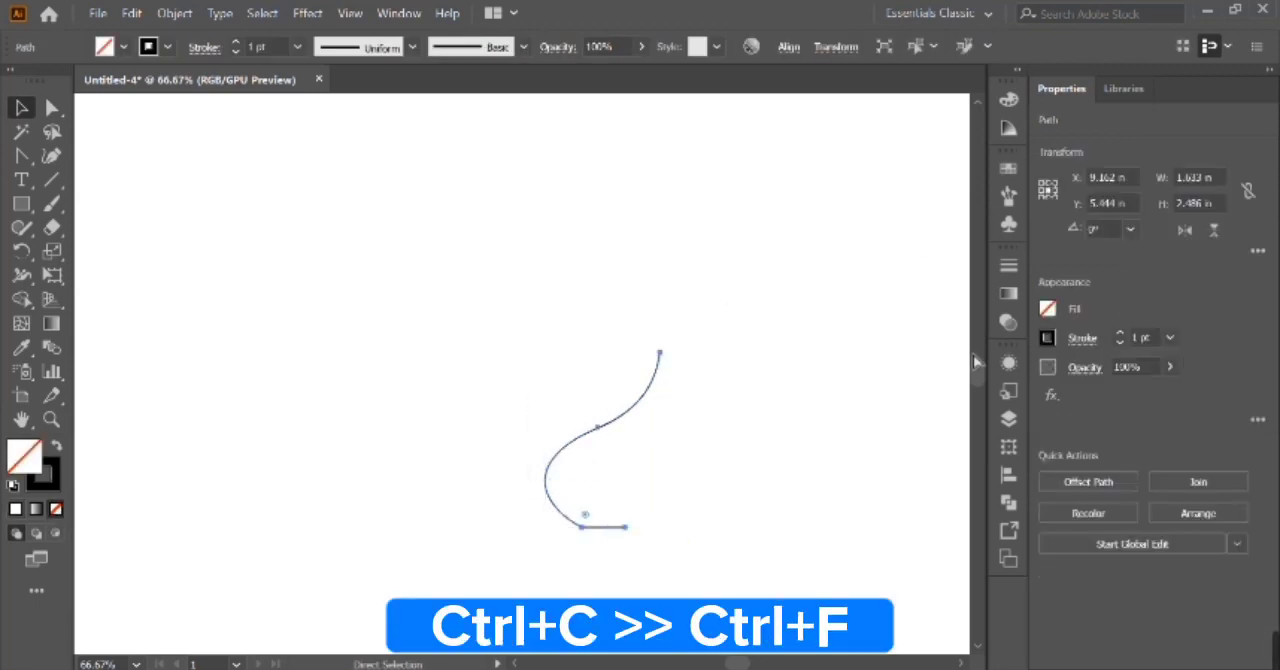
# Copy the profile in place, flip the copy horizontally, and move it across to form the dome's right half.
pyautogui.hotkey('ctrl', 'c')
pyautogui.hotkey('ctrl', 'f')
pyautogui.click(1184, 231)
pyautogui.hotkey('shift', 'Right')
pyautogui.hotkey('shift', 'Right')
pyautogui.hotkey('shift', 'Right')
pyautogui.hotkey('shift', 'Right')
pyautogui.hotkey('shift', 'Right')
pyautogui.hotkey('shift', 'Right')
pyautogui.hotkey('shift', 'Right')
pyautogui.hotkey('shift', 'Right')
pyautogui.hotkey('shift', 'Right')
pyautogui.hotkey('shift', 'Right')
pyautogui.hotkey('shift', 'Right')
pyautogui.hotkey('shift', 'Right')
pyautogui.hotkey('shift', 'Right')
# Nudge the mirrored half to the right so that the two crossed tips separate.
pyautogui.click(651, 337)
pyautogui.press('a')
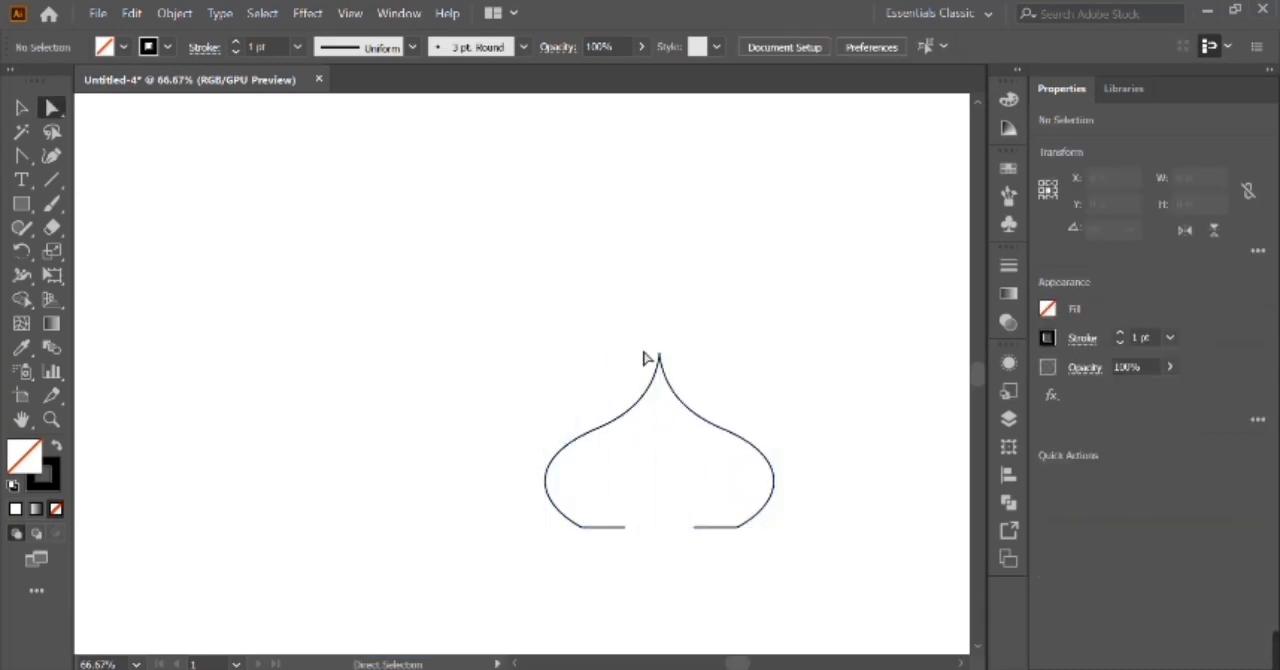
pyautogui.moveTo(653, 326); pyautogui.dragTo(689, 370)
pyautogui.hotkey('ctrl', '+')
pyautogui.hotkey('ctrl', '+')
pyautogui.hotkey('ctrl', '+')
pyautogui.hotkey('ctrl', '+')
pyautogui.hotkey('ctrl', '+')
pyautogui.hotkey('ctrl', '+')
pyautogui.hotkey('ctrl', '+')
pyautogui.hotkey('ctrl', '+')
pyautogui.hotkey('ctrl', '+')
pyautogui.hotkey('ctrl', '+')
pyautogui.hotkey('ctrl', '+')
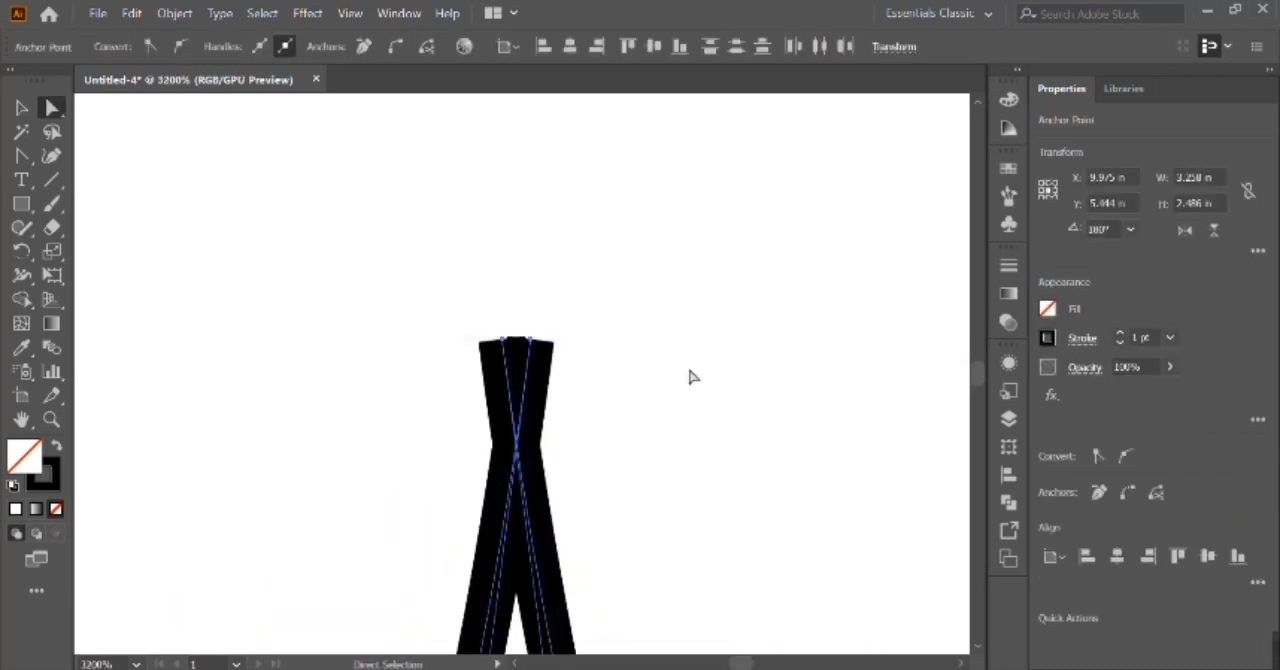
pyautogui.click(591, 339)
pyautogui.click(524, 502)
pyautogui.press('Right')
pyautogui.press('Right')
pyautogui.press('Left')
pyautogui.press('a')
pyautogui.moveTo(485, 340); pyautogui.dragTo(648, 391)
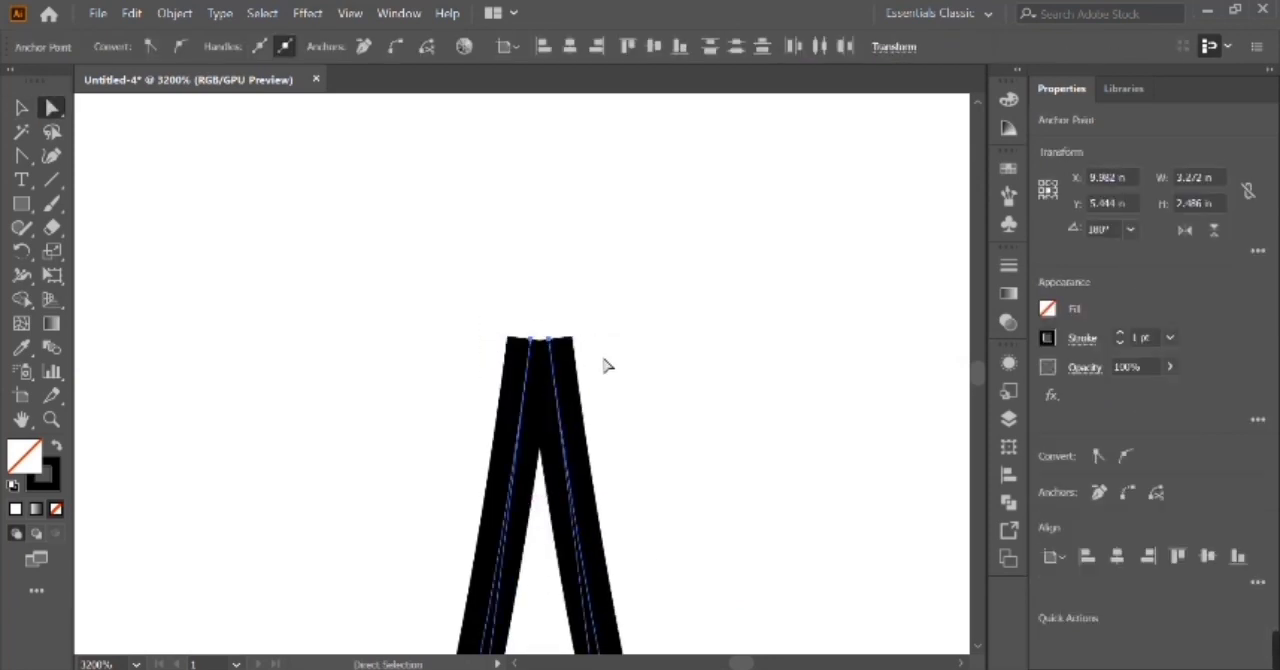
# Fine-tune the mirrored half's horizontal position so its tip lines up with the left half's tip.
pyautogui.click(602, 368)
pyautogui.press('v')
pyautogui.click(557, 393)
pyautogui.press('Left')
pyautogui.press('Right')
pyautogui.moveTo(557, 393); pyautogui.dragTo(540, 398)
pyautogui.hotkey('ctrl', '-')
pyautogui.hotkey('ctrl', '-')
pyautogui.hotkey('ctrl', '-')
pyautogui.hotkey('ctrl', '-')
pyautogui.hotkey('ctrl', '-')
pyautogui.hotkey('ctrl', '-')
pyautogui.hotkey('ctrl', '-')
pyautogui.hotkey('ctrl', '-')
pyautogui.hotkey('ctrl', '-')
pyautogui.hotkey('ctrl', '-')
pyautogui.hotkey('ctrl', '-')
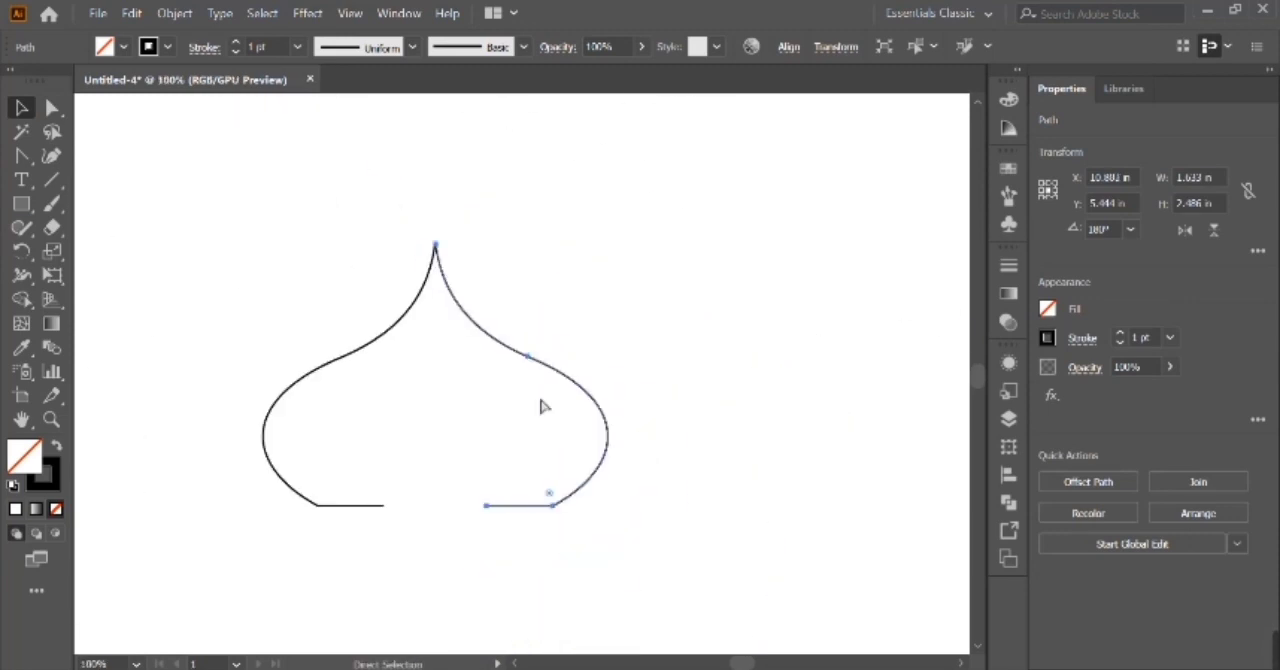
# Scale both dome halves up together to about 5.11 × 3.88 in.
pyautogui.moveTo(684, 505); pyautogui.dragTo(684, 505)
pyautogui.moveTo(586, 466); pyautogui.dragTo(766, 563)
pyautogui.click(603, 340)
# Try to join the two endpoints at the dome's tip.
pyautogui.press('a')
pyautogui.moveTo(516, 268); pyautogui.dragTo(569, 313)
pyautogui.hotkey('ctrl', '+')
pyautogui.hotkey('ctrl', '+')
pyautogui.hotkey('ctrl', '+')
pyautogui.hotkey('ctrl', '+')
pyautogui.hotkey('ctrl', '+')
pyautogui.hotkey('ctrl', '+')
pyautogui.hotkey('ctrl', '+')
pyautogui.hotkey('ctrl', '+')
pyautogui.hotkey('ctrl', '+')
pyautogui.moveTo(463, 324); pyautogui.dragTo(601, 418)
pyautogui.rightClick(601, 426)
pyautogui.click(651, 409)
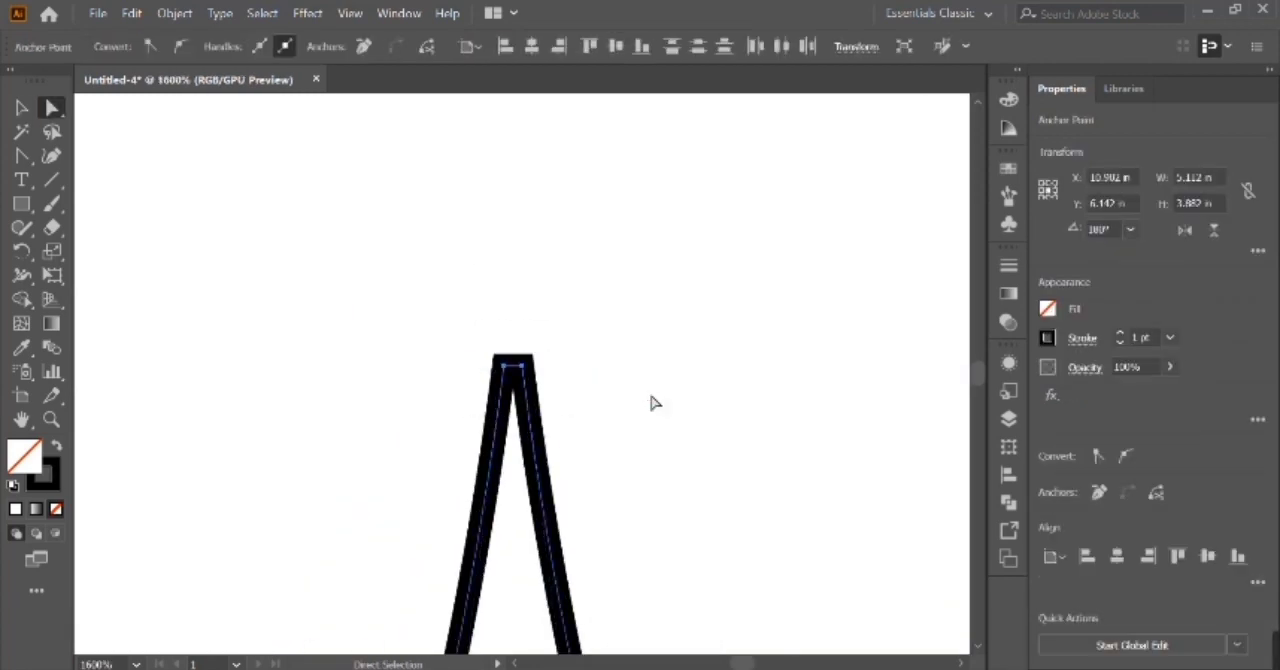
pyautogui.click(651, 401)
# Try nudging the right half left and joining the tips, then undo these changes.
pyautogui.click(535, 413)
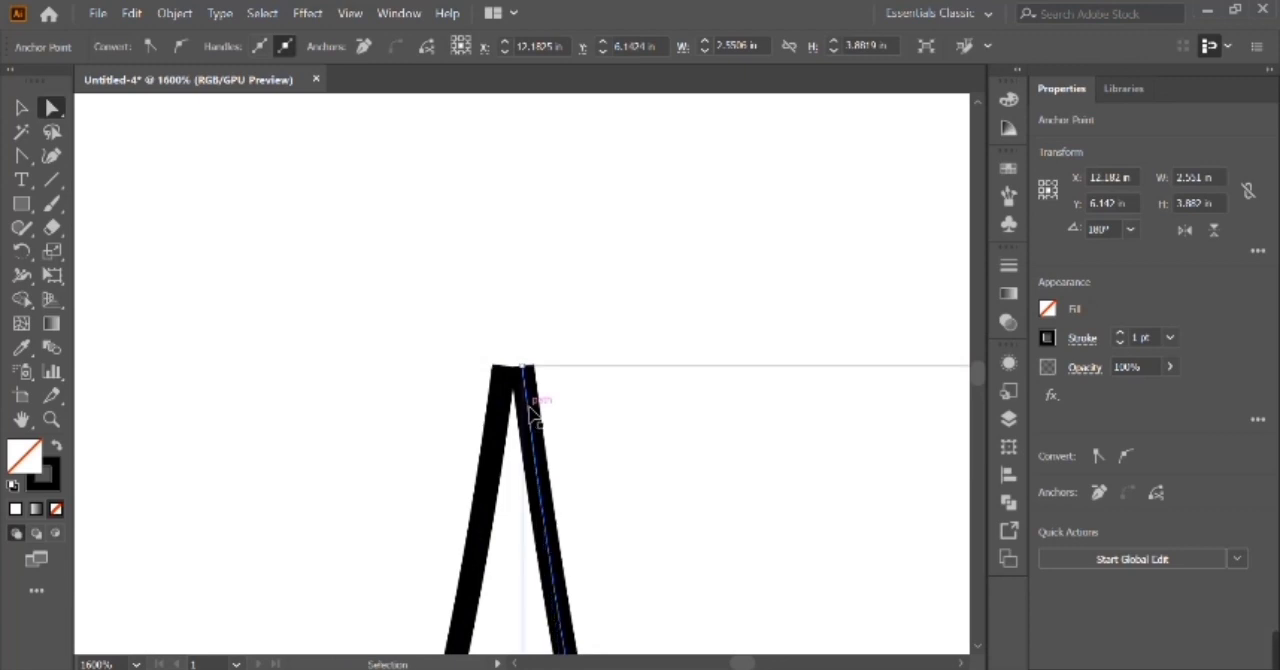
pyautogui.press('v')
pyautogui.click(530, 414)
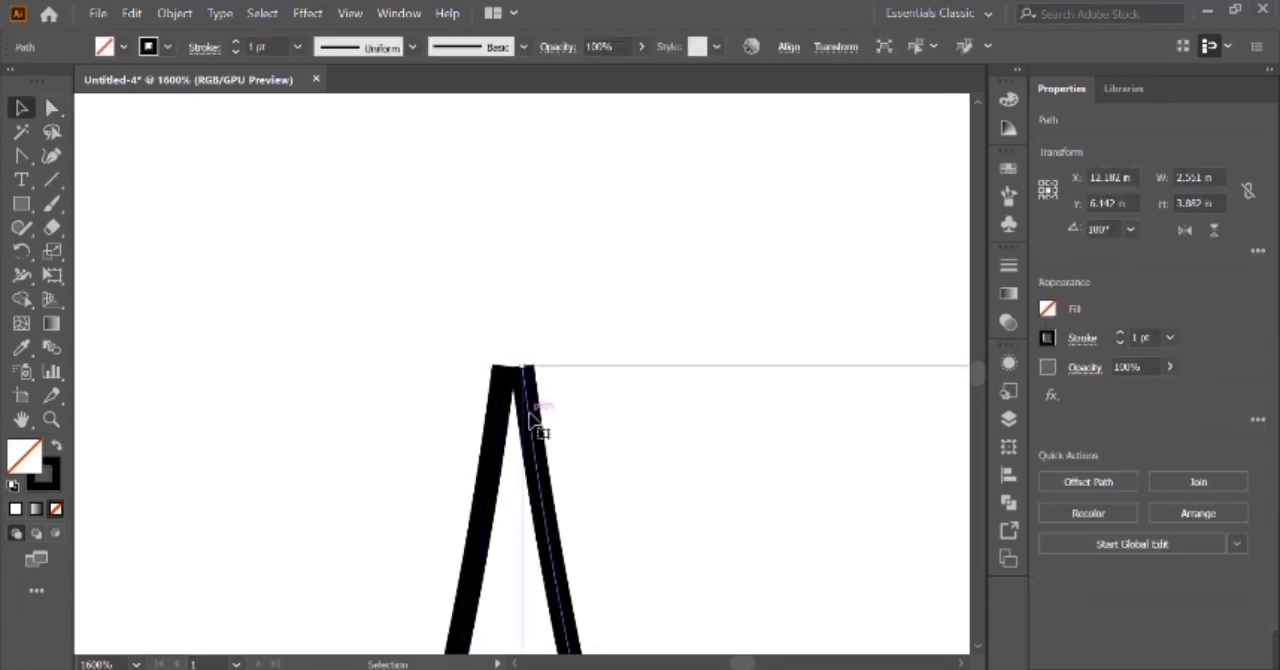
pyautogui.press('Left')
pyautogui.press('a')
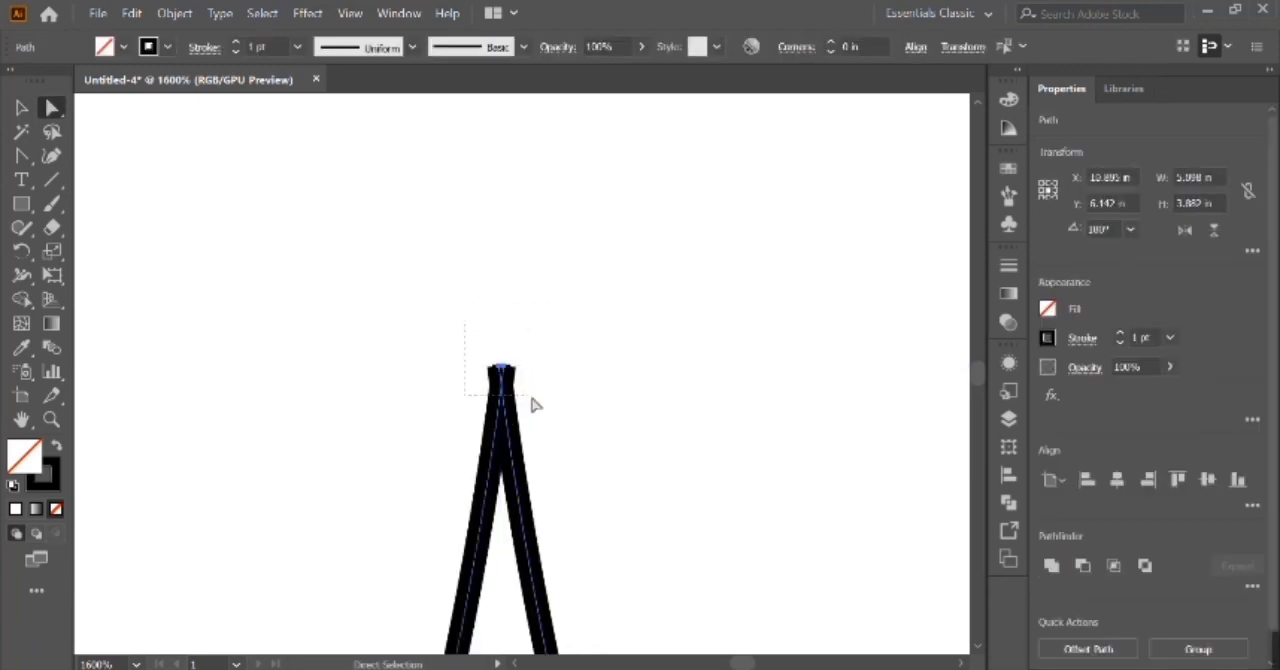
pyautogui.rightClick(534, 398)
pyautogui.click(573, 401)
pyautogui.hotkey('ctrl', 'z')
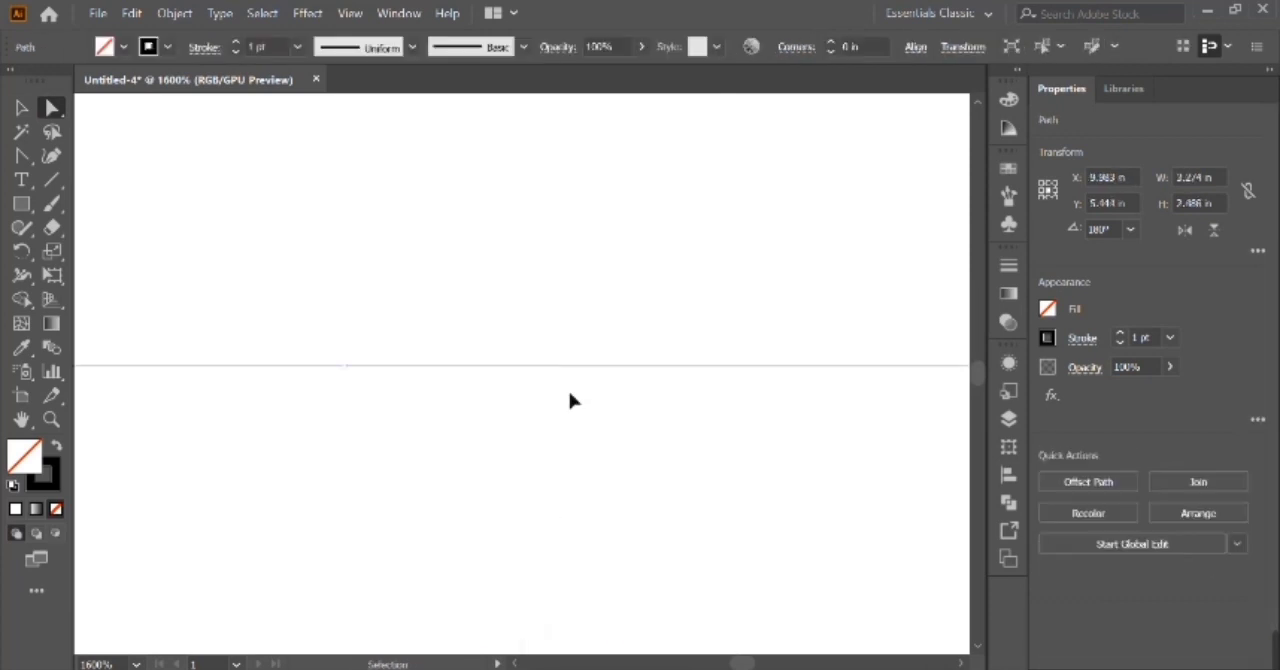
# Select both endpoints at the dome's tip and join them.
pyautogui.moveTo(557, 385); pyautogui.dragTo(581, 403)
pyautogui.rightClick(582, 403)
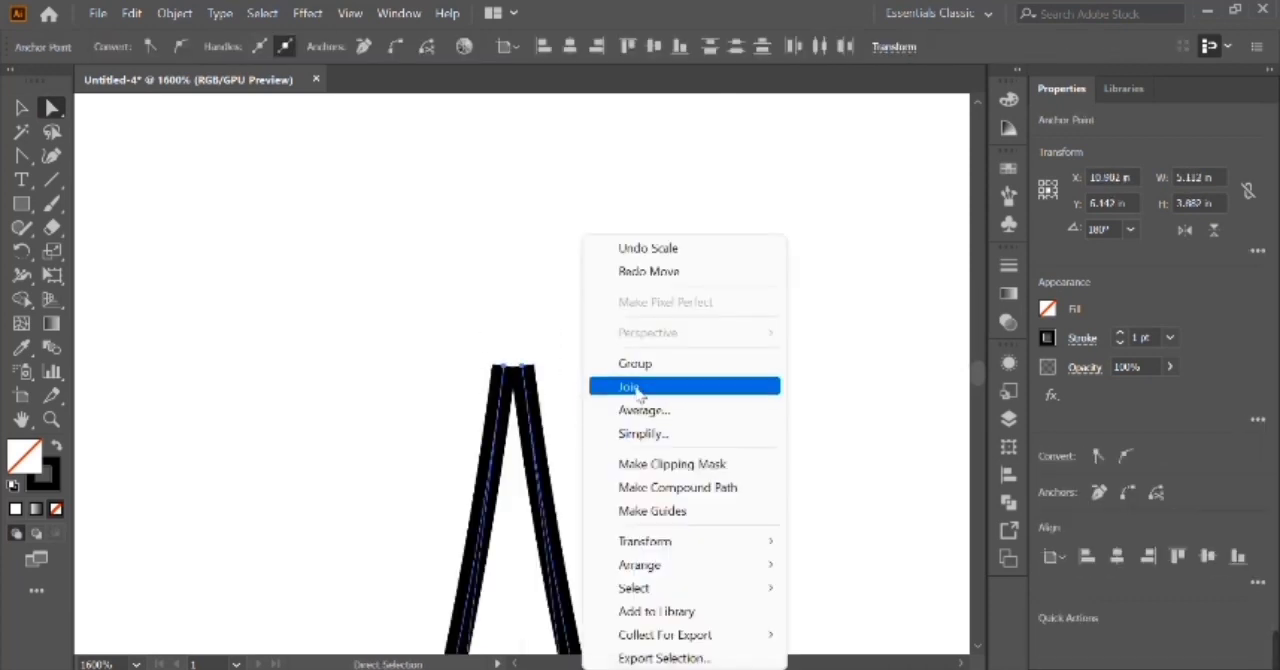
pyautogui.click(636, 388)
# Join the two open endpoints of the dome's base to close the outline.
pyautogui.scroll(-5, 636, 388)
pyautogui.hotkey('ctrl', '-')
pyautogui.hotkey('ctrl', '-')
pyautogui.scroll(-3, 637, 395)
pyautogui.hotkey('ctrl', '-')
pyautogui.scroll(-6, 637, 395)
pyautogui.hotkey('ctrl', '-')
pyautogui.scroll(-6, 637, 281)
pyautogui.hotkey('ctrl', '-')
pyautogui.hotkey('ctrl', '-')
pyautogui.hotkey('ctrl', '-')
pyautogui.hotkey('ctrl', '-')
pyautogui.hotkey('ctrl', '-')
pyautogui.hotkey('ctrl', '-')
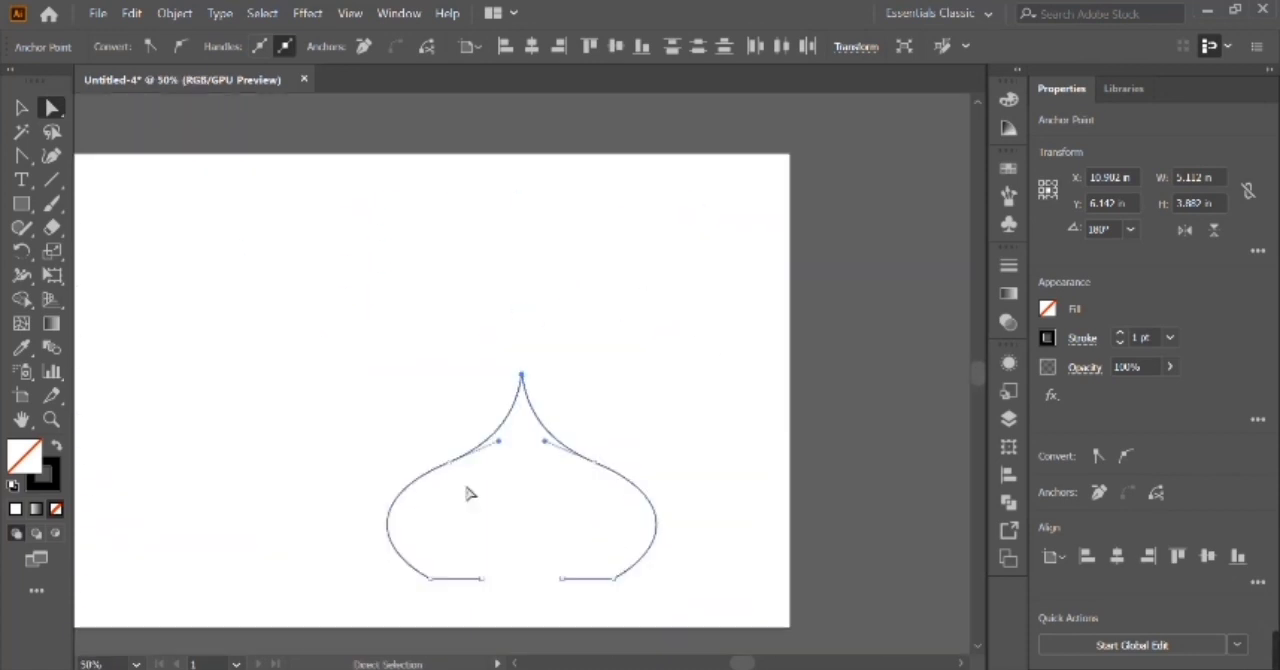
pyautogui.click(482, 579)
pyautogui.hotkey('shift', 'Left')
pyautogui.hotkey('ctrl', 'z')
pyautogui.moveTo(495, 556); pyautogui.dragTo(543, 601)
pyautogui.rightClick(559, 601)
pyautogui.click(639, 314)
# Select the anchor points at the dome's tip and convert them to a corner.
pyautogui.moveTo(489, 349); pyautogui.dragTo(548, 390)
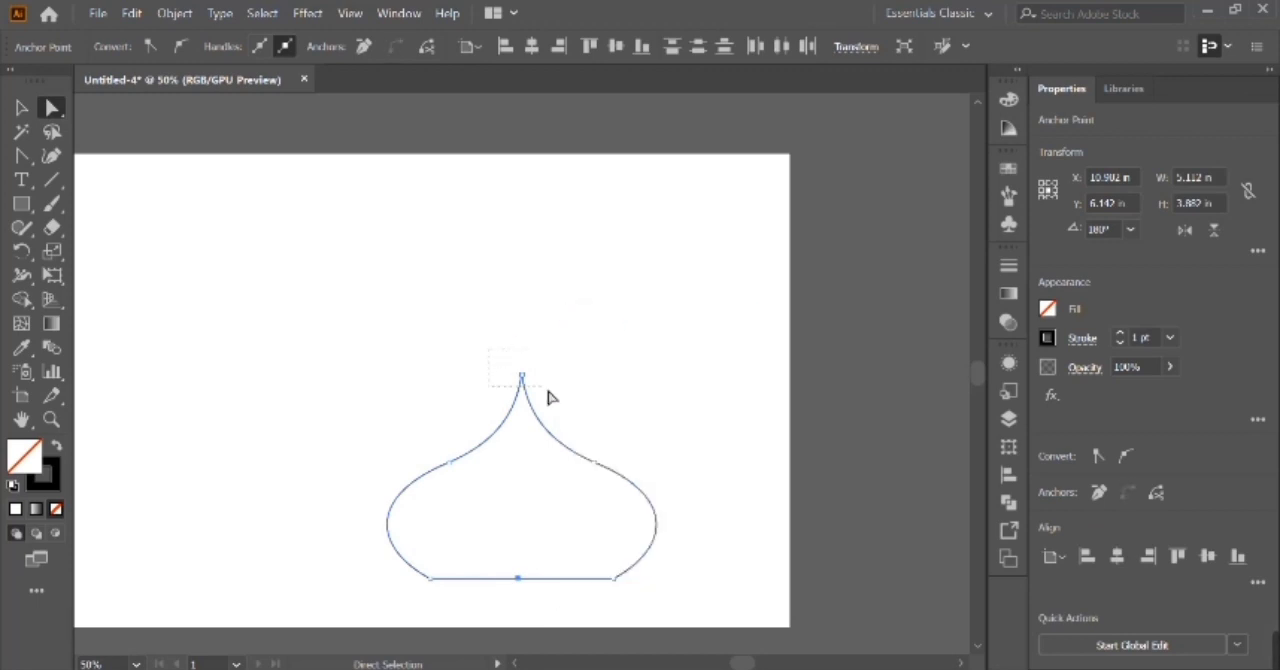
pyautogui.click(180, 46)
pyautogui.click(259, 47)
pyautogui.click(150, 47)
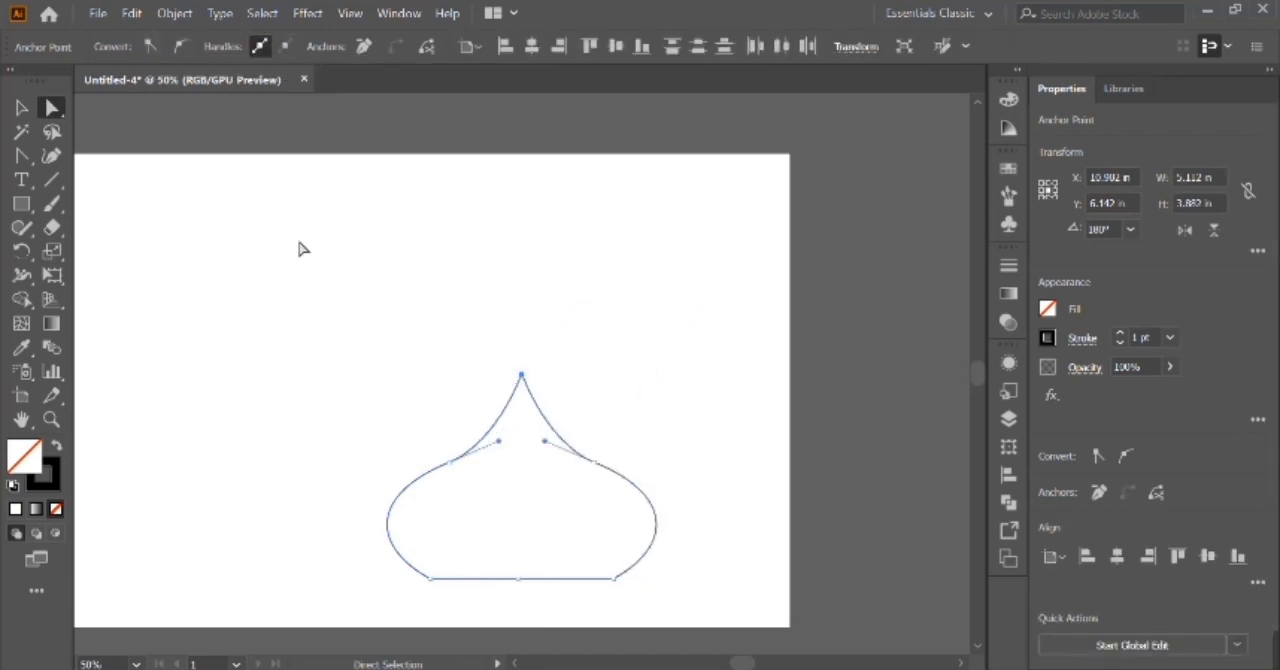
pyautogui.click(302, 245)
# Scale the closed dome down proportionally to about 3.82 × 2.90 in.
pyautogui.click(479, 442)
pyautogui.press('v')
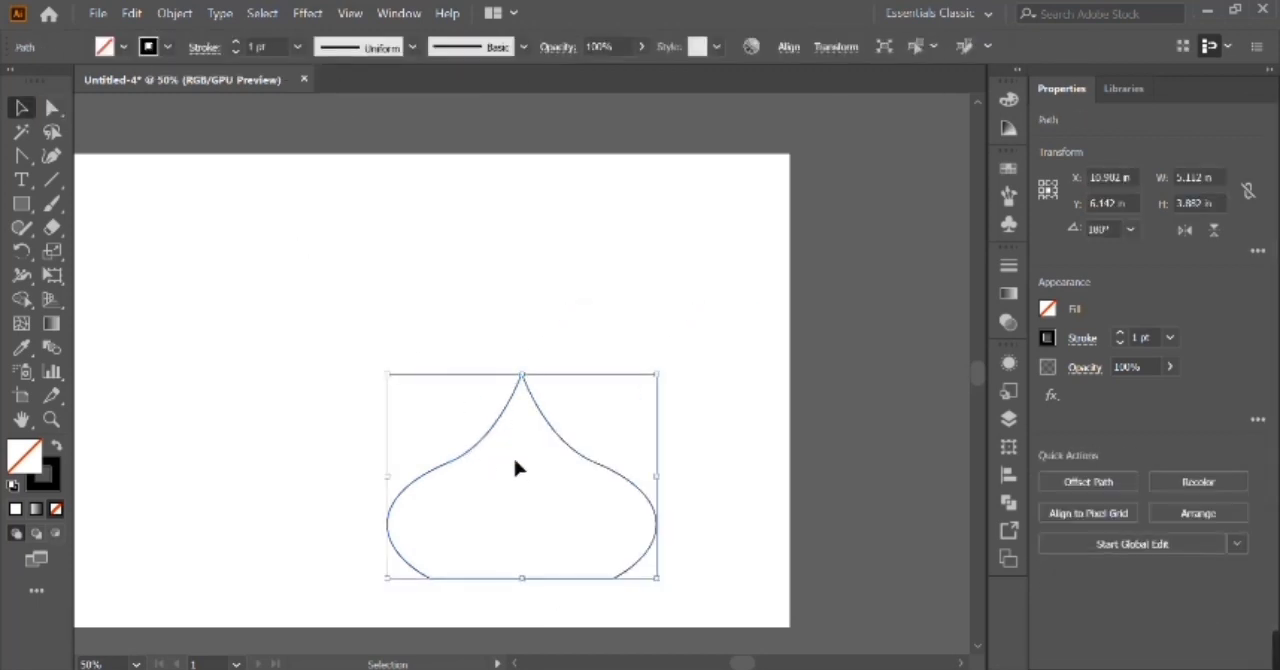
pyautogui.moveTo(660, 490); pyautogui.dragTo(592, 476)
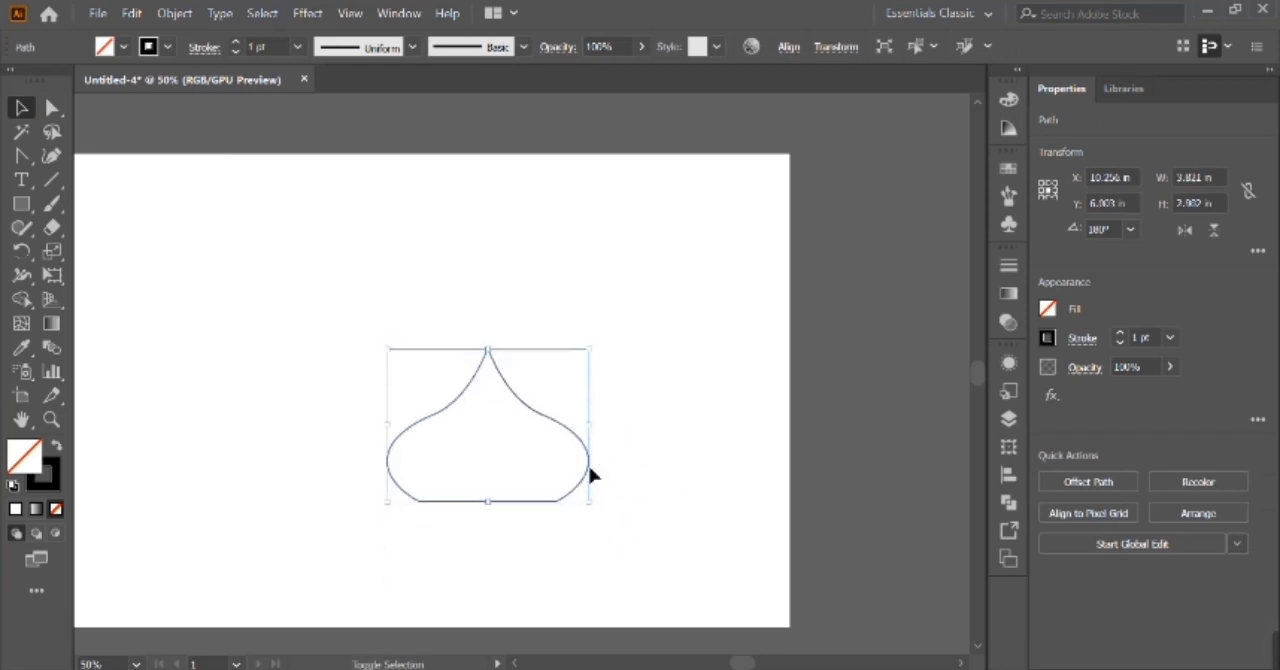
# Fill the dome with a white-to-black radial gradient and set its stroke to none.
pyautogui.click(1010, 291)
pyautogui.click(866, 420)
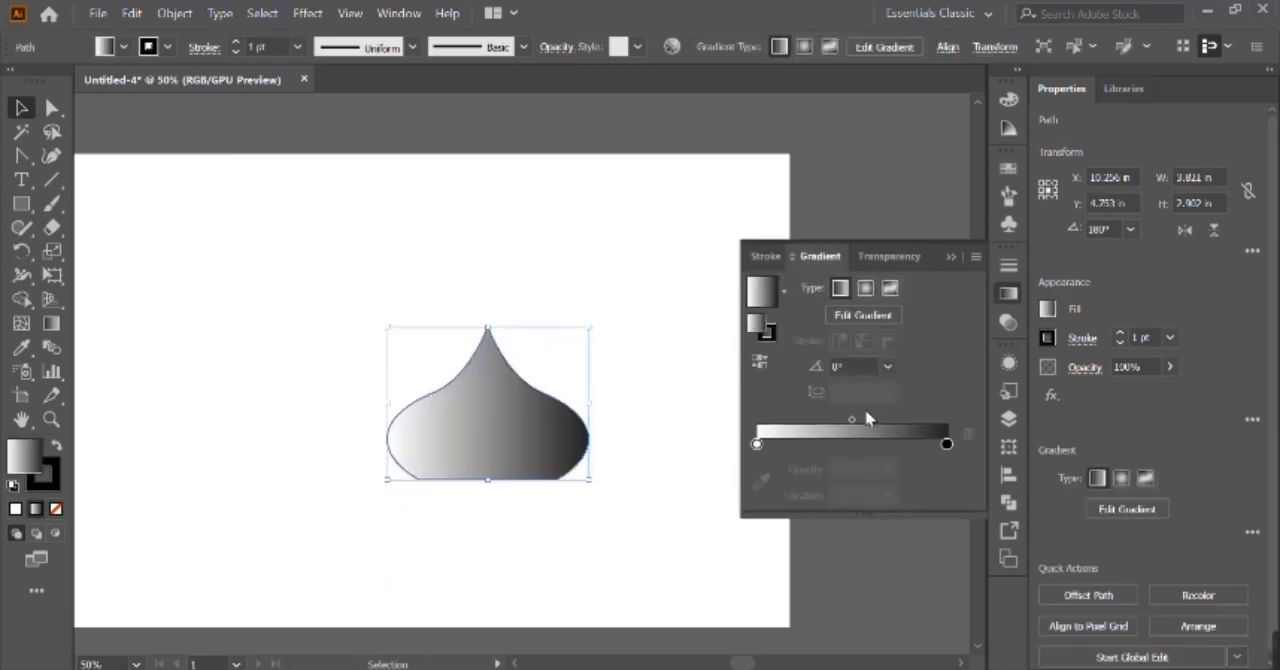
pyautogui.click(866, 289)
pyautogui.click(50, 482)
pyautogui.click(56, 509)
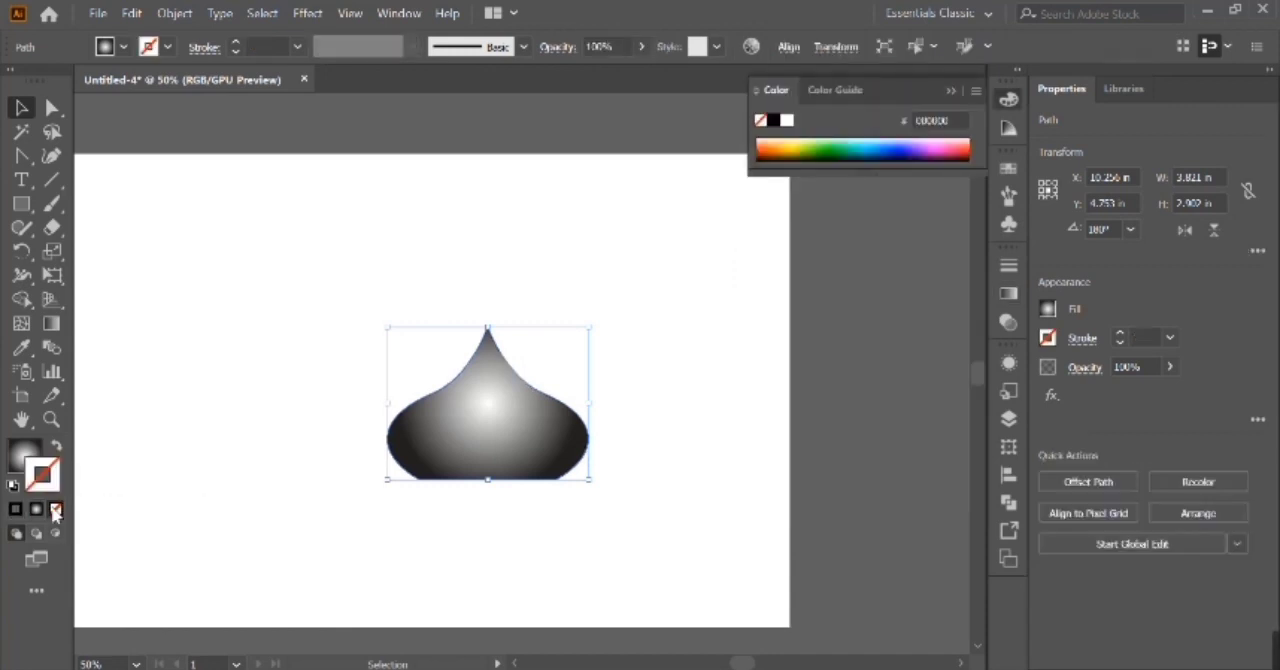
# Duplicate the dome in place and narrow the copy symmetrically to about 1.63 in wide.
pyautogui.click(1012, 294)
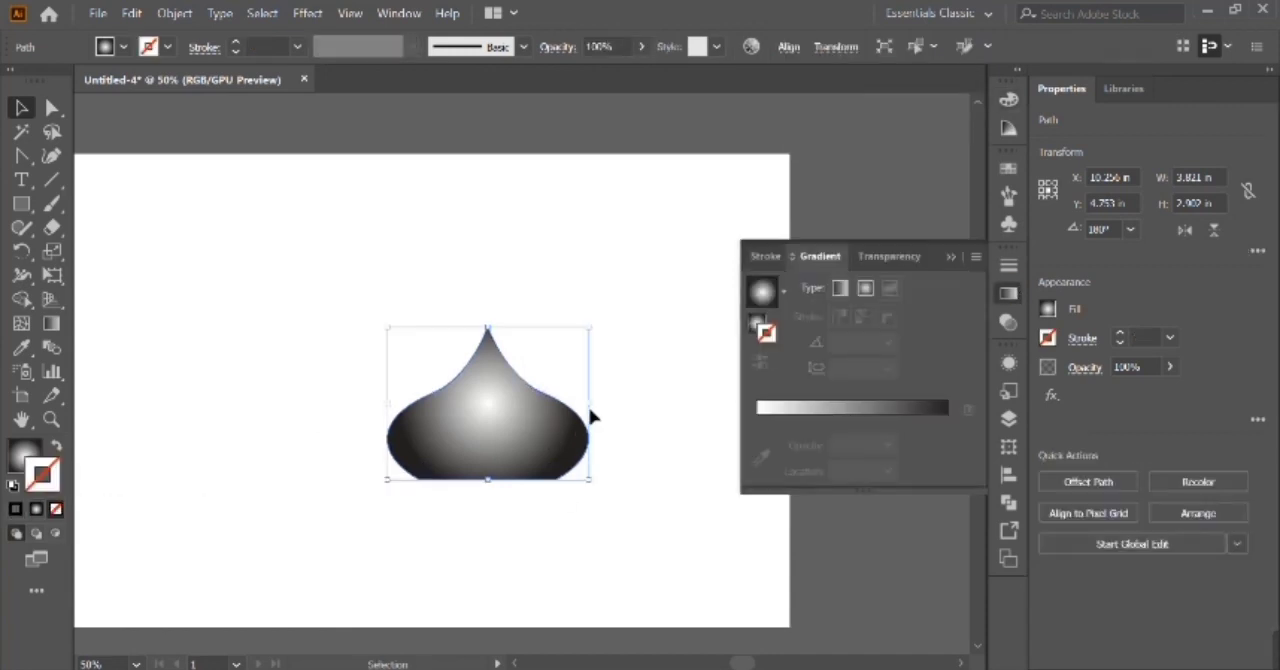
pyautogui.moveTo(598, 409); pyautogui.dragTo(537, 403)
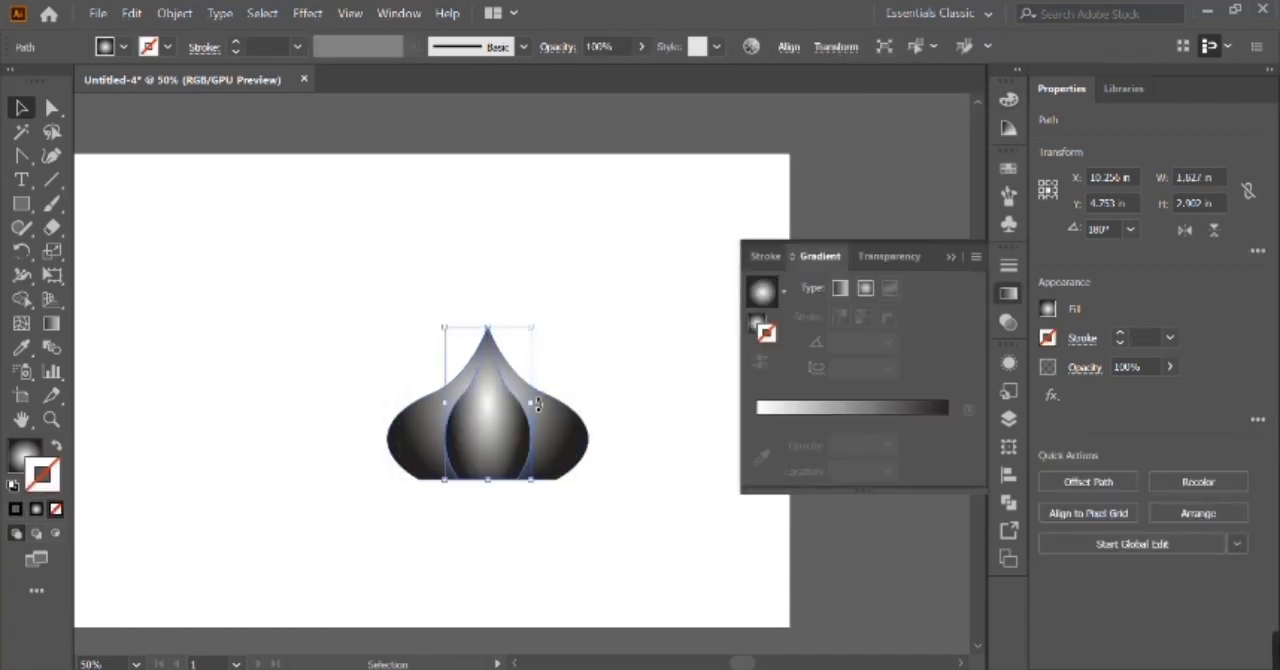
pyautogui.click(608, 398)
# Set the first gradient stop of the narrow inner shape to bright light blue.
pyautogui.click(516, 430)
pyautogui.click(823, 409)
pyautogui.click(763, 359)
pyautogui.click(763, 359)
pyautogui.press('g')
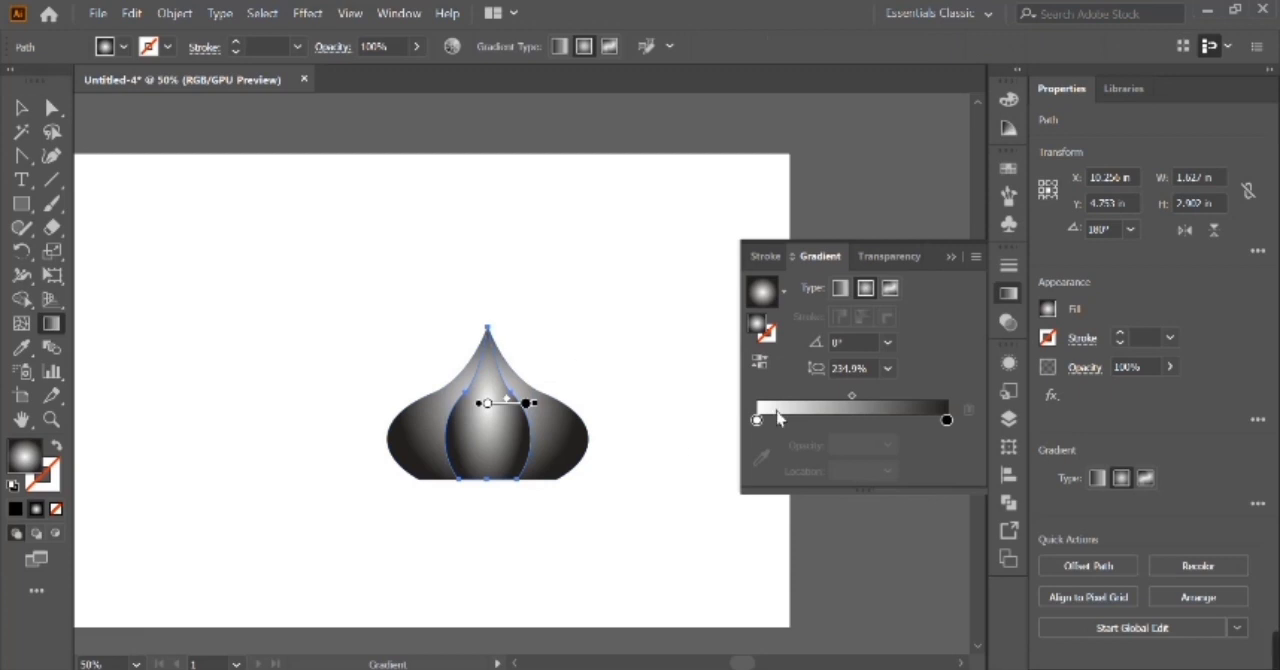
pyautogui.doubleClick(757, 420)
pyautogui.click(811, 490)
# Set the inner shape's end gradient stop to a darker blue.
pyautogui.click(946, 420)
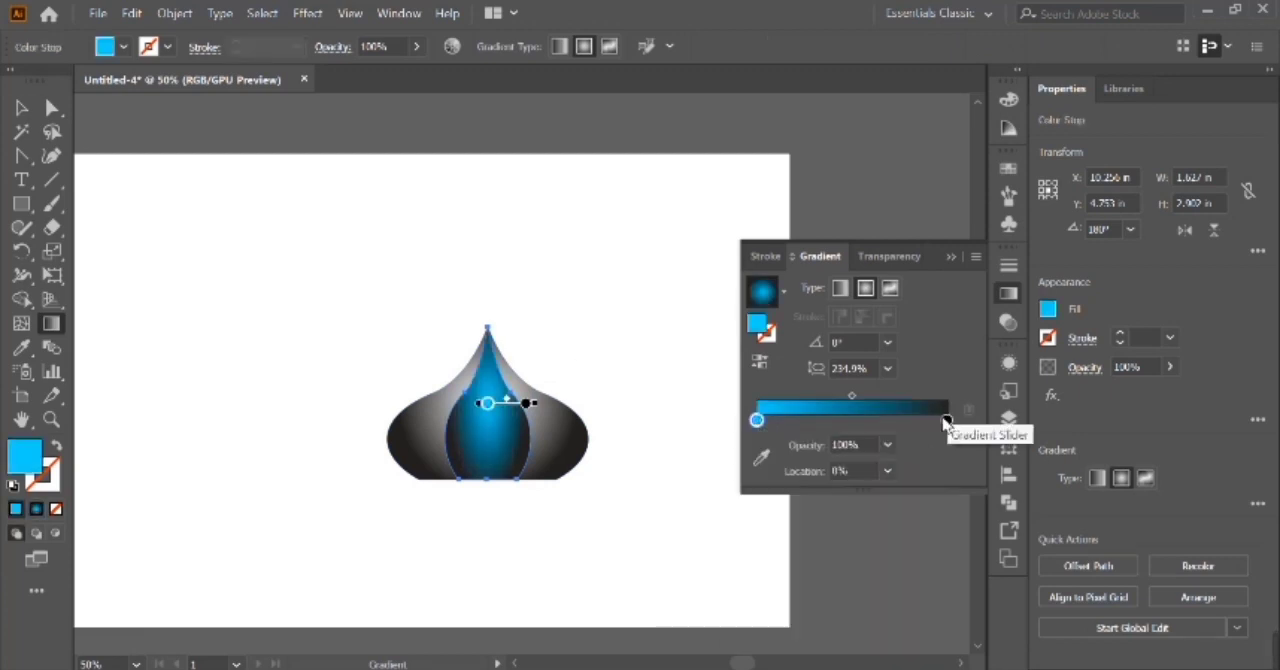
pyautogui.click(946, 420)
pyautogui.doubleClick(946, 420)
pyautogui.click(775, 497)
pyautogui.click(789, 497)
pyautogui.click(776, 497)
pyautogui.click(922, 380)
# Run the inner shape's radial gradient diagonally from upper right to lower left and shift its midpoint toward the dark stop.
pyautogui.press('v')
pyautogui.press('g')
pyautogui.moveTo(540, 356); pyautogui.dragTo(458, 467)
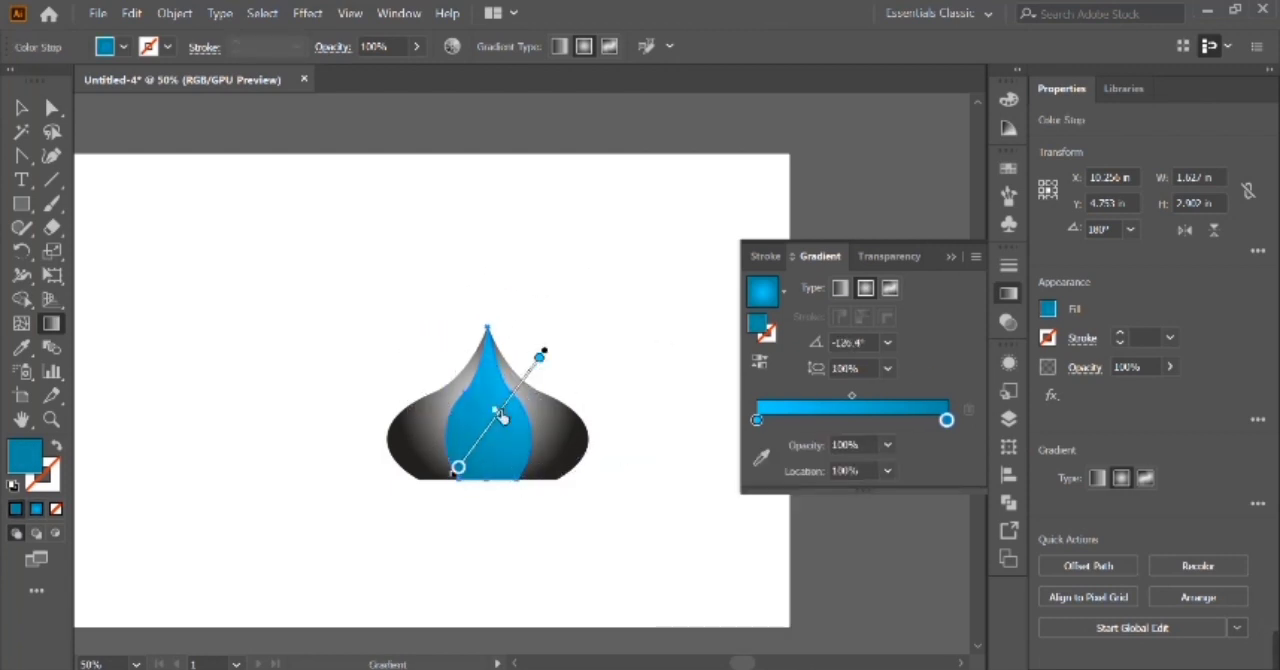
pyautogui.moveTo(499, 413); pyautogui.dragTo(486, 448)
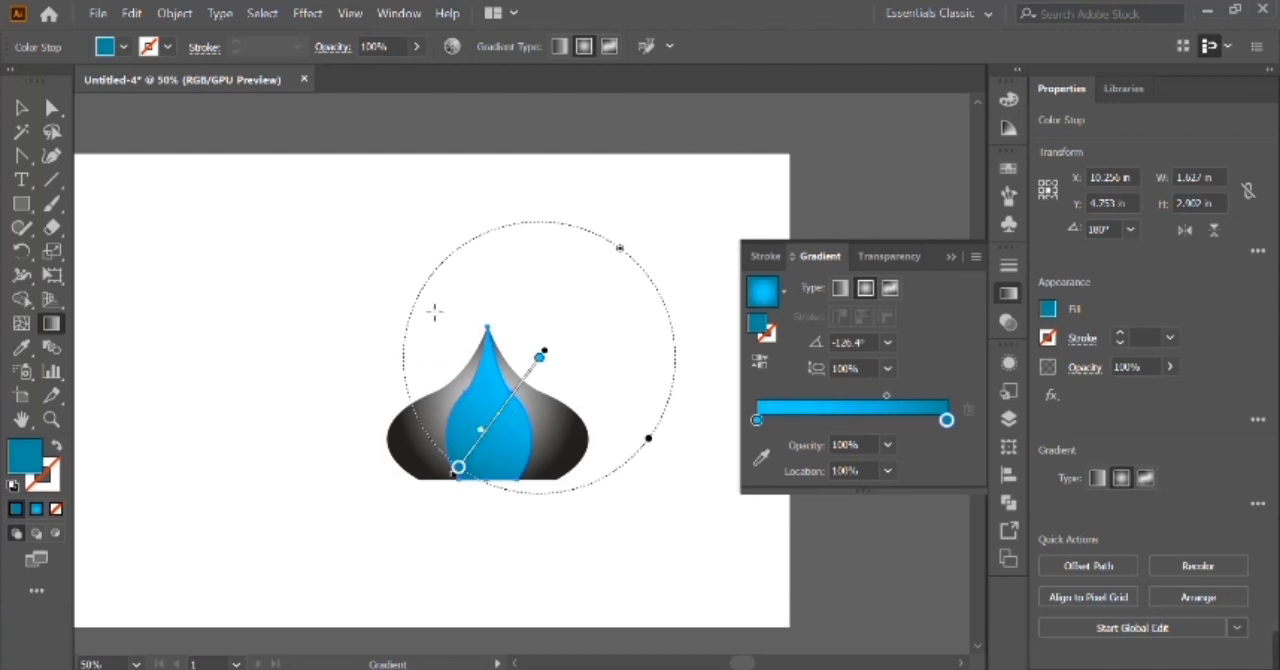
pyautogui.moveTo(444, 326); pyautogui.dragTo(427, 305)
pyautogui.moveTo(650, 437); pyautogui.dragTo(630, 418)
# Redraw the inner shape's gradient at a steeper angle of about -110° and pull both color stops inward, the dark one to about 90%.
pyautogui.moveTo(523, 341); pyautogui.dragTo(470, 476)
pyautogui.moveTo(517, 394); pyautogui.dragTo(485, 466)
pyautogui.moveTo(504, 371)
pyautogui.mouseDown()
pyautogui.moveTo(488, 440)
pyautogui.moveTo(446, 477)
pyautogui.mouseUp()
pyautogui.moveTo(520, 394); pyautogui.dragTo(452, 485)
pyautogui.moveTo(505, 346)
pyautogui.mouseDown()
pyautogui.moveTo(479, 465)
pyautogui.moveTo(456, 481)
pyautogui.moveTo(502, 376)
pyautogui.mouseUp()
pyautogui.moveTo(463, 488); pyautogui.dragTo(470, 478)
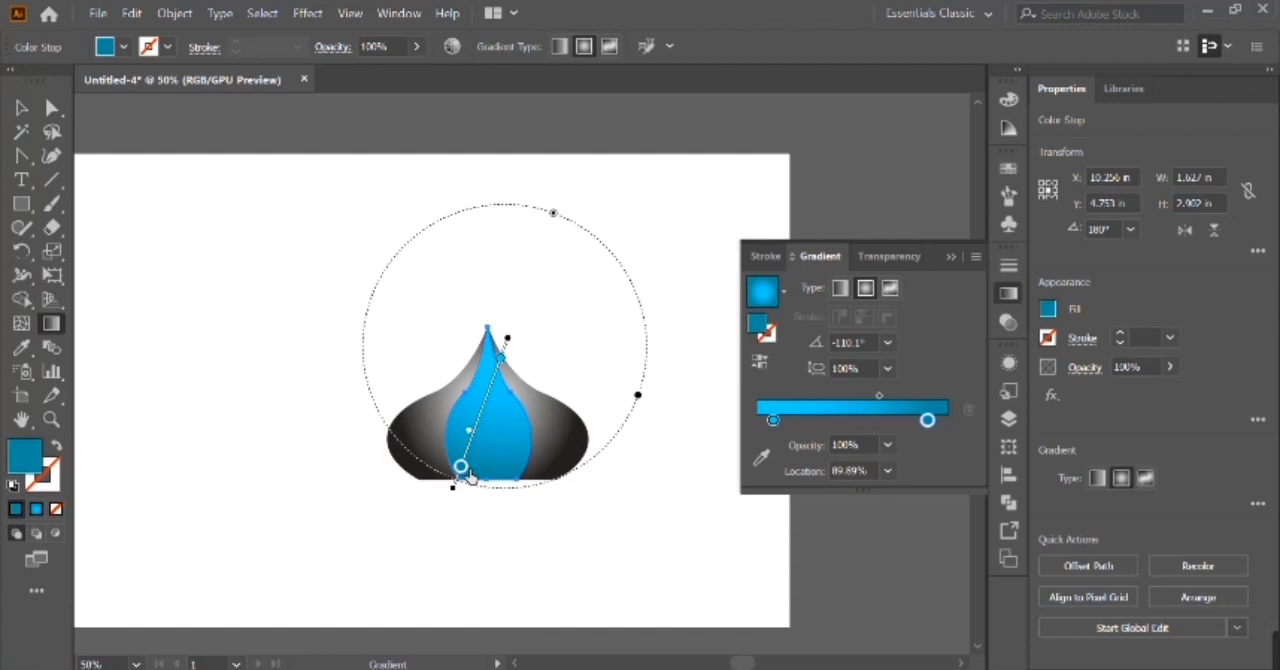
# Split the onion dome into separate left, middle and right segments with the Shape Builder.
pyautogui.press('v')
pyautogui.click(417, 443)
pyautogui.keyDown('shift'); pyautogui.click(568, 442); pyautogui.keyUp('shift')
pyautogui.click(551, 436)
pyautogui.moveTo(377, 364); pyautogui.dragTo(555, 423)
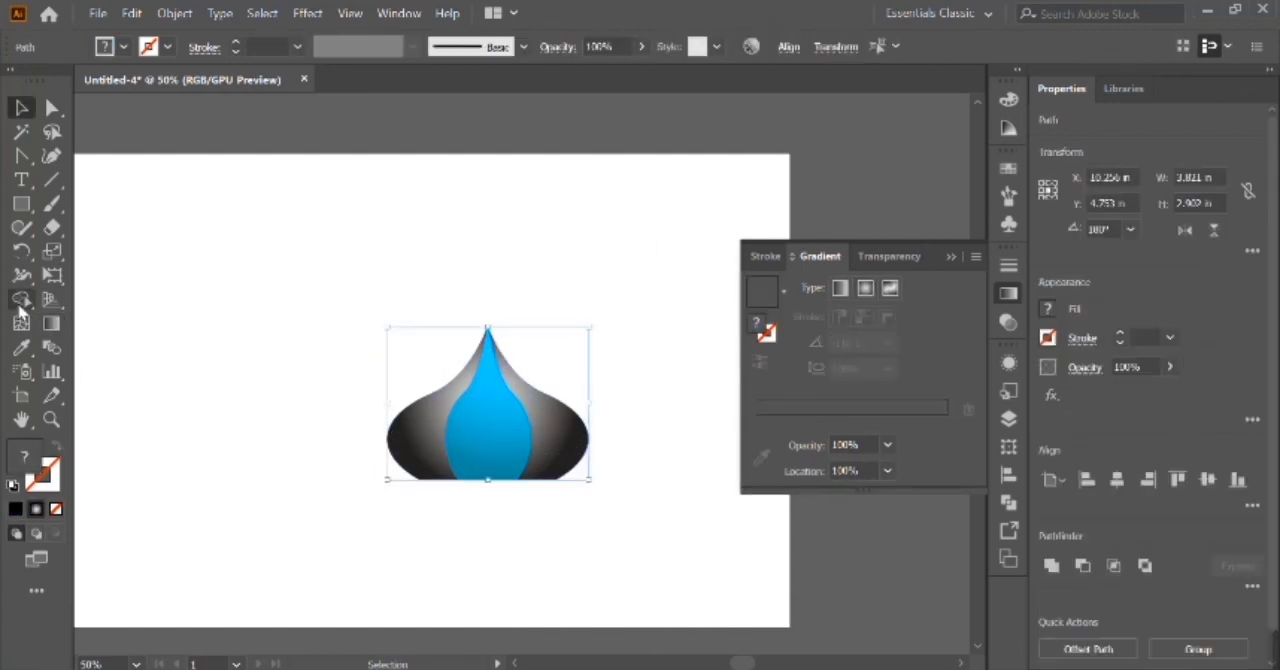
pyautogui.click(20, 301)
pyautogui.click(482, 446)
pyautogui.click(556, 432)
pyautogui.press('v')
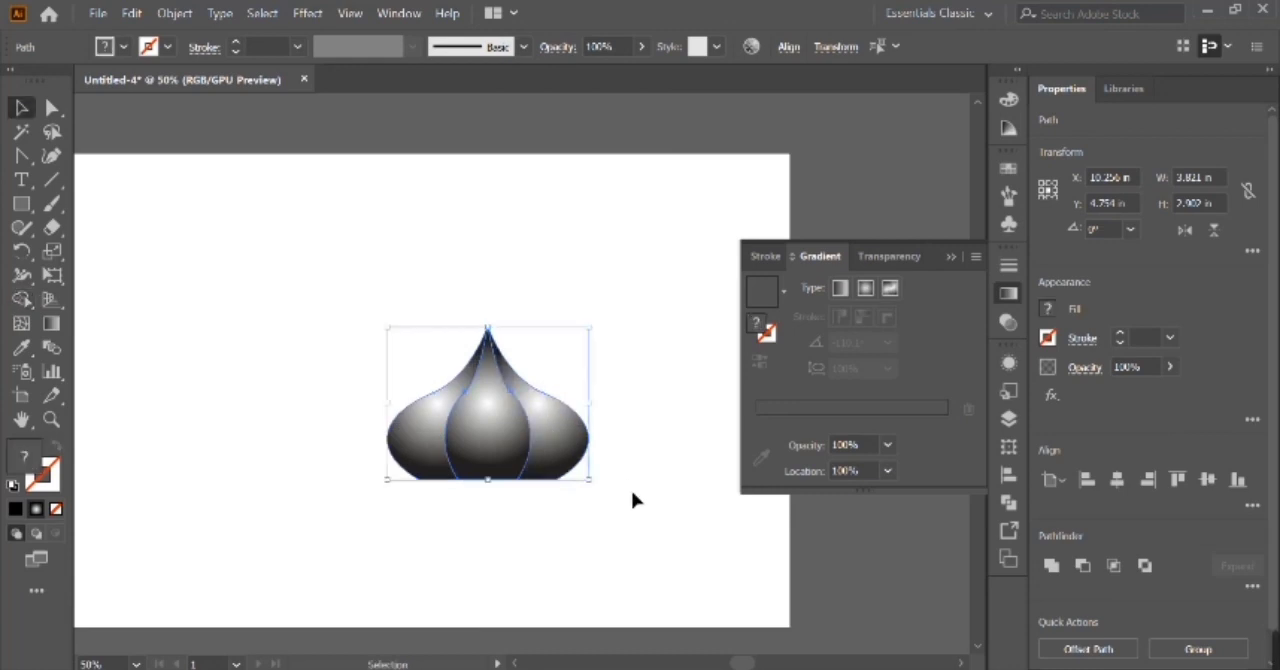
# Recolor the middle dome segment's gradient with a bright light blue first stop and a darker blue end stop.
pyautogui.click(634, 498)
pyautogui.click(495, 434)
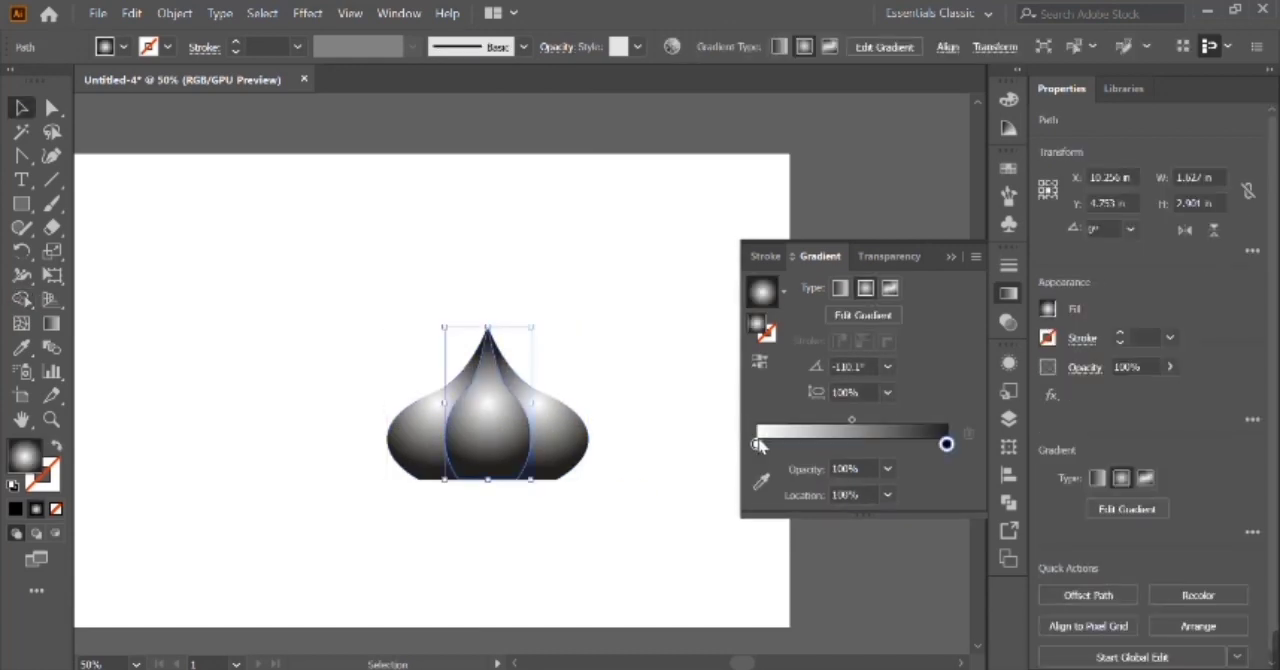
pyautogui.doubleClick(758, 444)
pyautogui.click(795, 258)
pyautogui.doubleClick(948, 445)
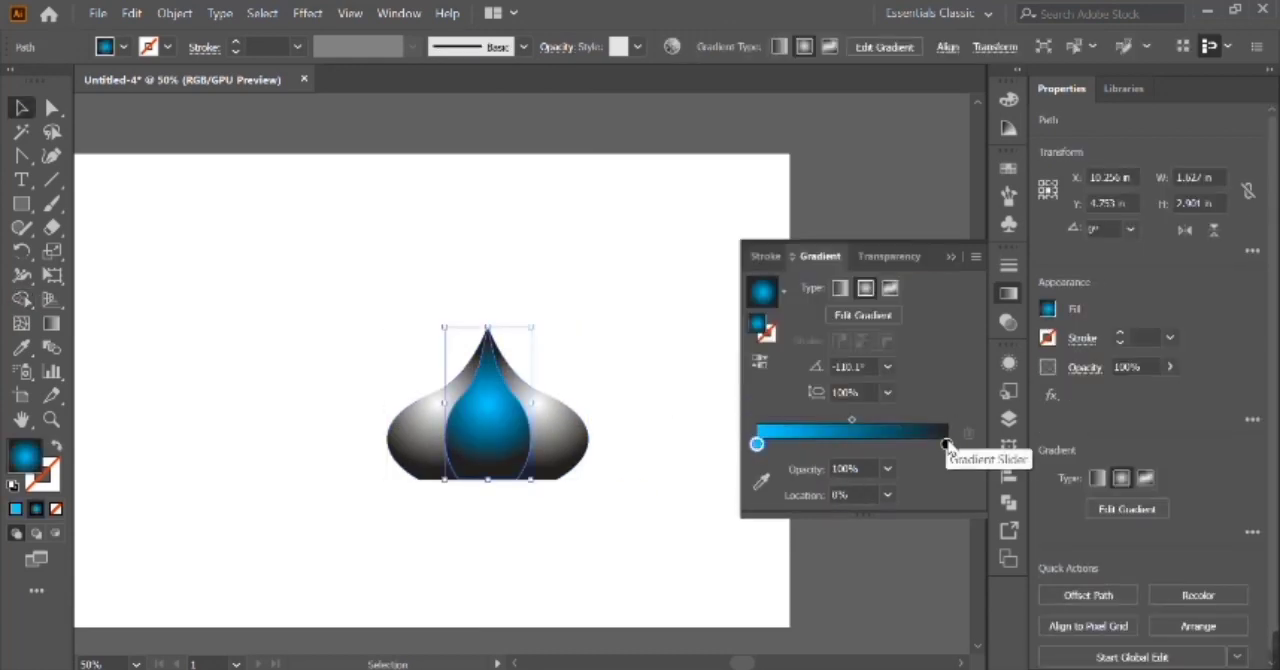
pyautogui.click(946, 444)
pyautogui.doubleClick(946, 445)
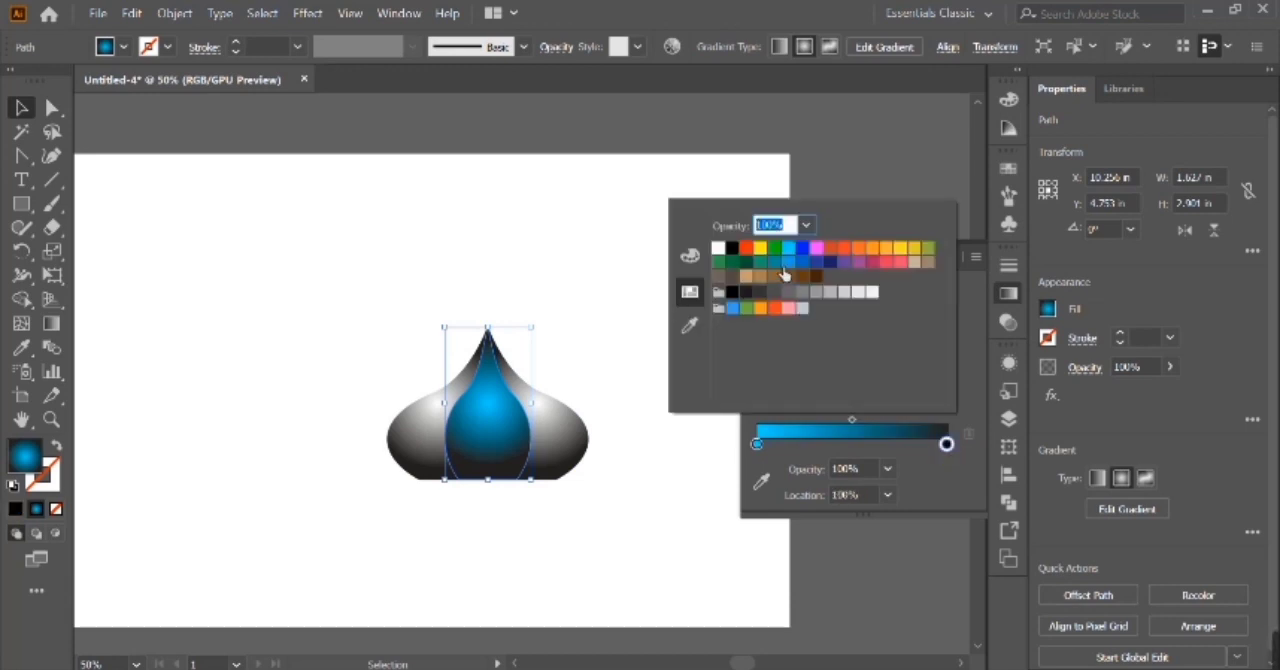
pyautogui.click(781, 258)
pyautogui.click(902, 117)
# Run the middle segment's radial gradient diagonally from upper right to lower left and pull its light stop inward to about 19%.
pyautogui.press('g')
pyautogui.moveTo(549, 332); pyautogui.dragTo(458, 454)
pyautogui.moveTo(498, 361)
pyautogui.mouseDown()
pyautogui.moveTo(452, 469)
pyautogui.moveTo(510, 381)
pyautogui.mouseUp()
pyautogui.moveTo(480, 424); pyautogui.dragTo(472, 430)
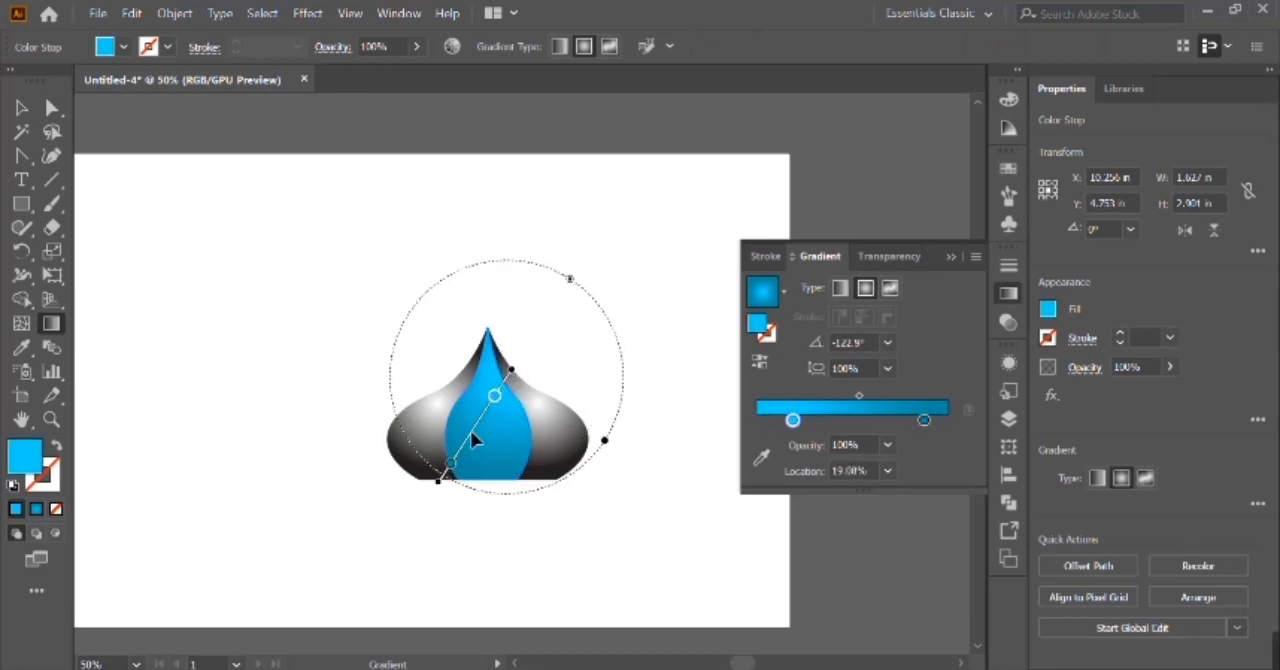
pyautogui.hotkey('ctrl', 'z')
# Copy the middle segment's blue gradient onto both side segments of the dome with the Eyedropper.
pyautogui.press('v')
pyautogui.click(572, 445)
pyautogui.keyDown('shift'); pyautogui.click(423, 445); pyautogui.keyUp('shift')
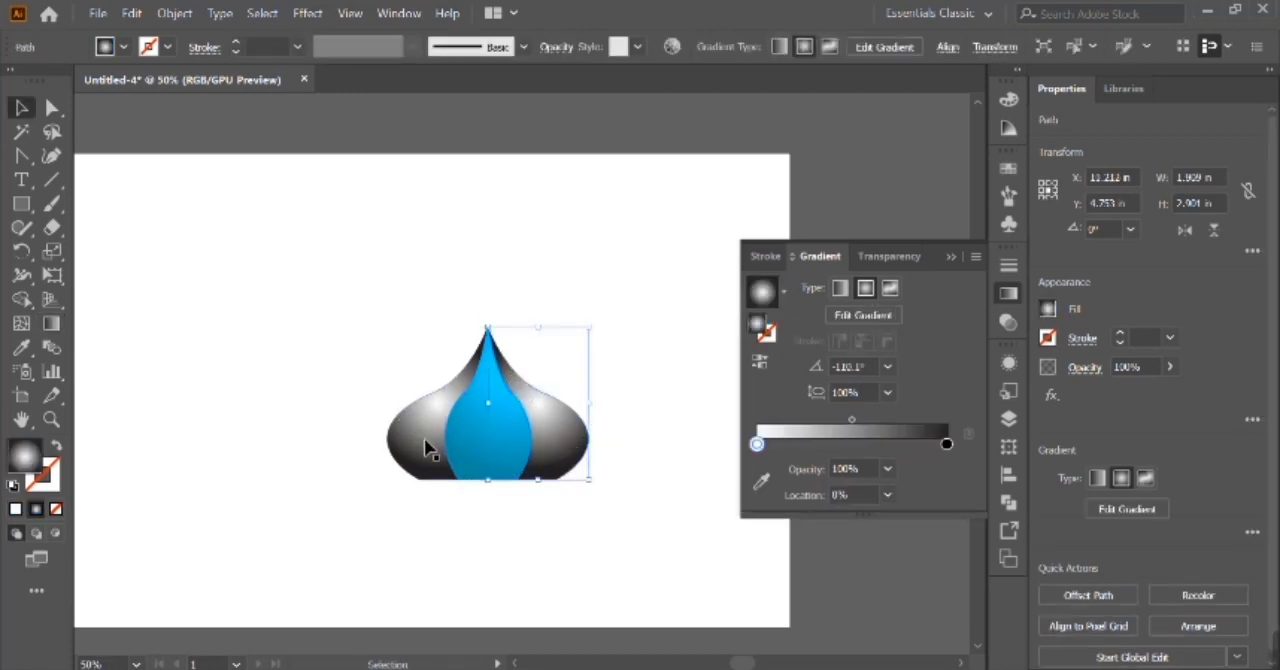
pyautogui.press('i')
pyautogui.click(480, 442)
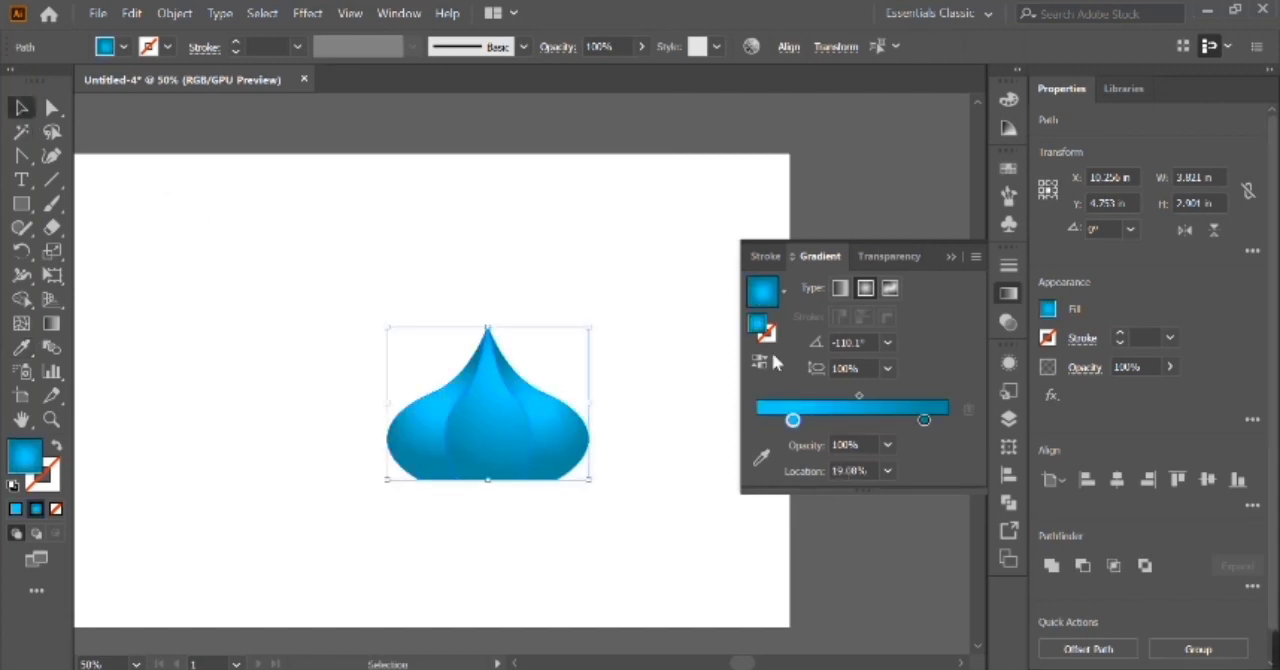
# Redraw one continuous radial gradient across both side segments at an angle of about 66°.
pyautogui.press('g')
pyautogui.moveTo(528, 357); pyautogui.dragTo(526, 359)
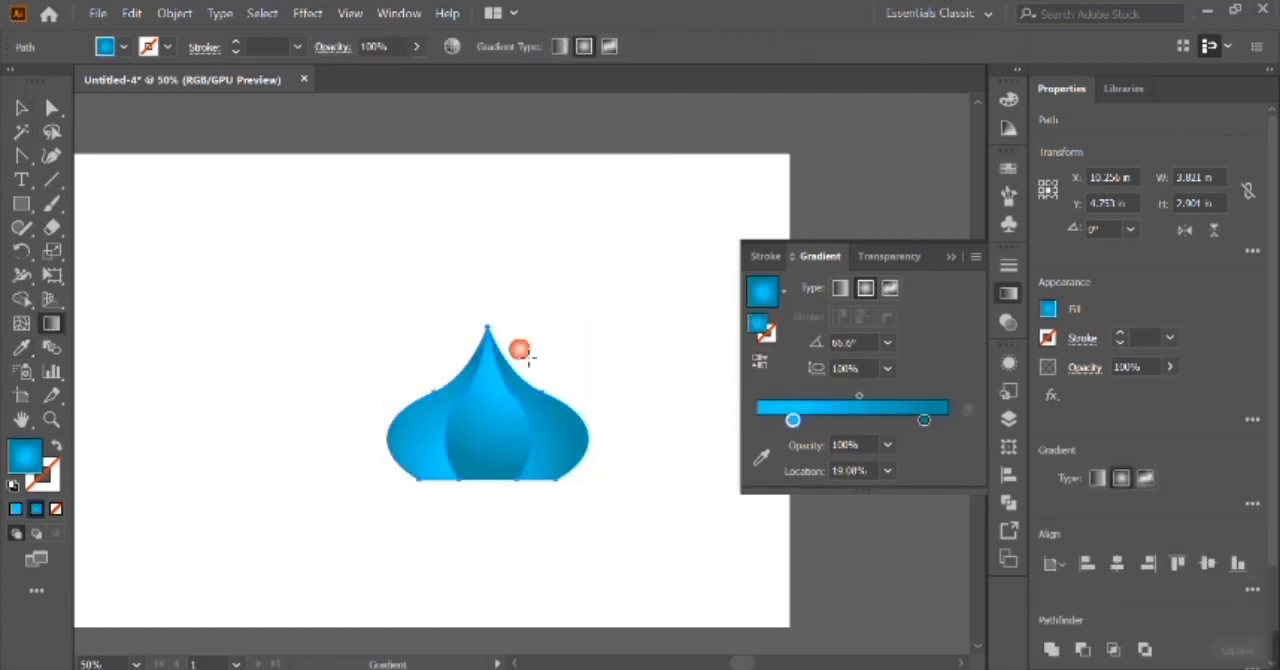
pyautogui.press('v')
pyautogui.click(294, 360)
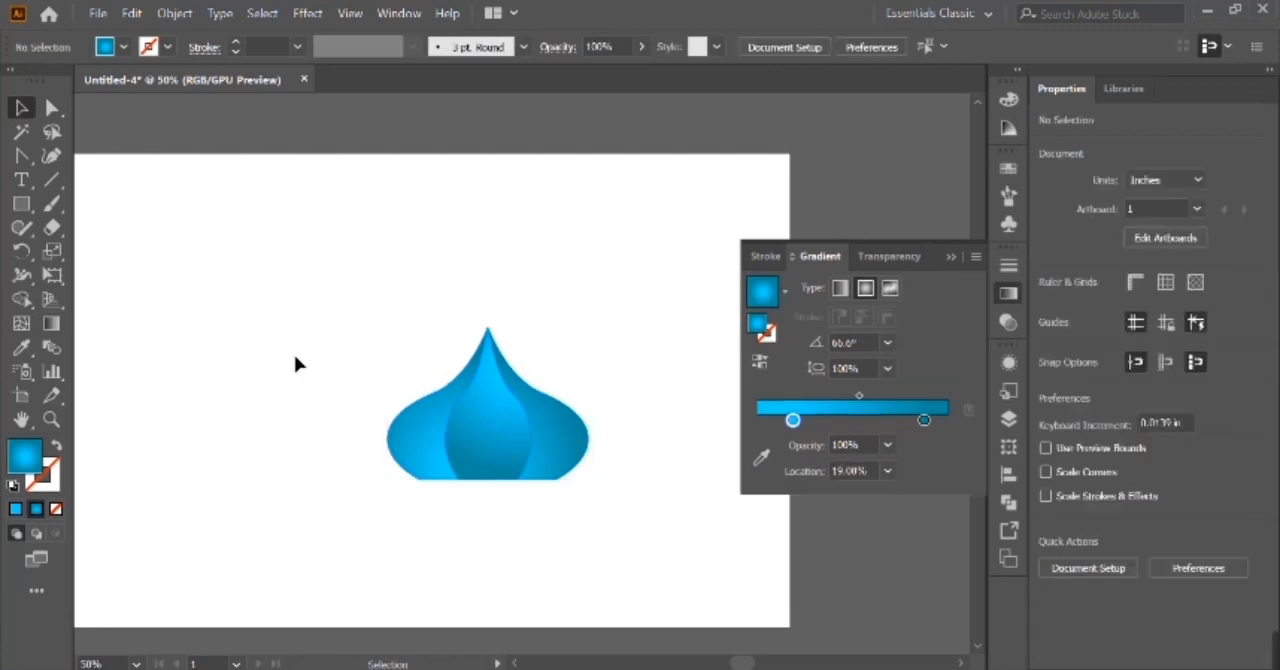
# Draw a thin horizontal rectangle about 3.56 × 0.14 in across the bottom edge of the dome.
pyautogui.hotkey('ctrl', '+')
pyautogui.hotkey('ctrl', '+')
pyautogui.hotkey('ctrl', '+')
pyautogui.scroll(-5, 458, 465)
pyautogui.hscroll(-1, 458, 465)
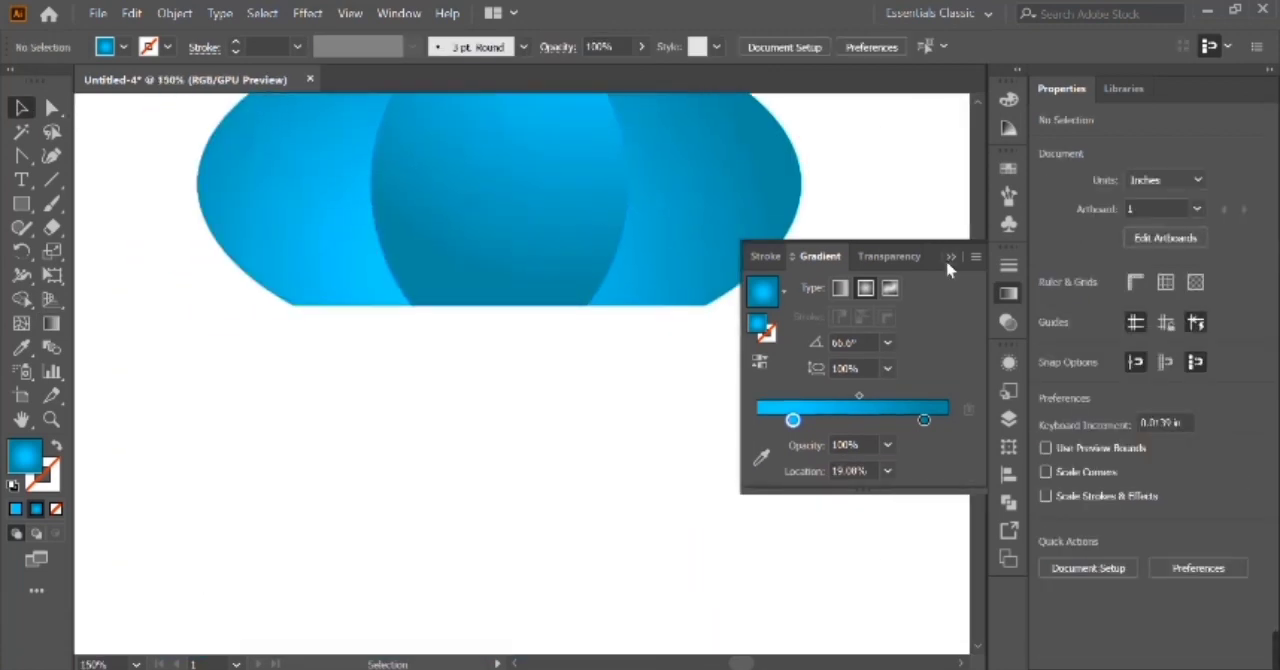
pyautogui.click(949, 258)
pyautogui.press('m')
pyautogui.moveTo(236, 296); pyautogui.dragTo(797, 316)
# Center the thin rectangle horizontally on the dome.
pyautogui.press('v')
pyautogui.moveTo(108, 114); pyautogui.dragTo(750, 316)
pyautogui.click(1117, 479)
pyautogui.click(792, 347)
pyautogui.click(768, 316)
pyautogui.hotkey('ctrl', 'z')
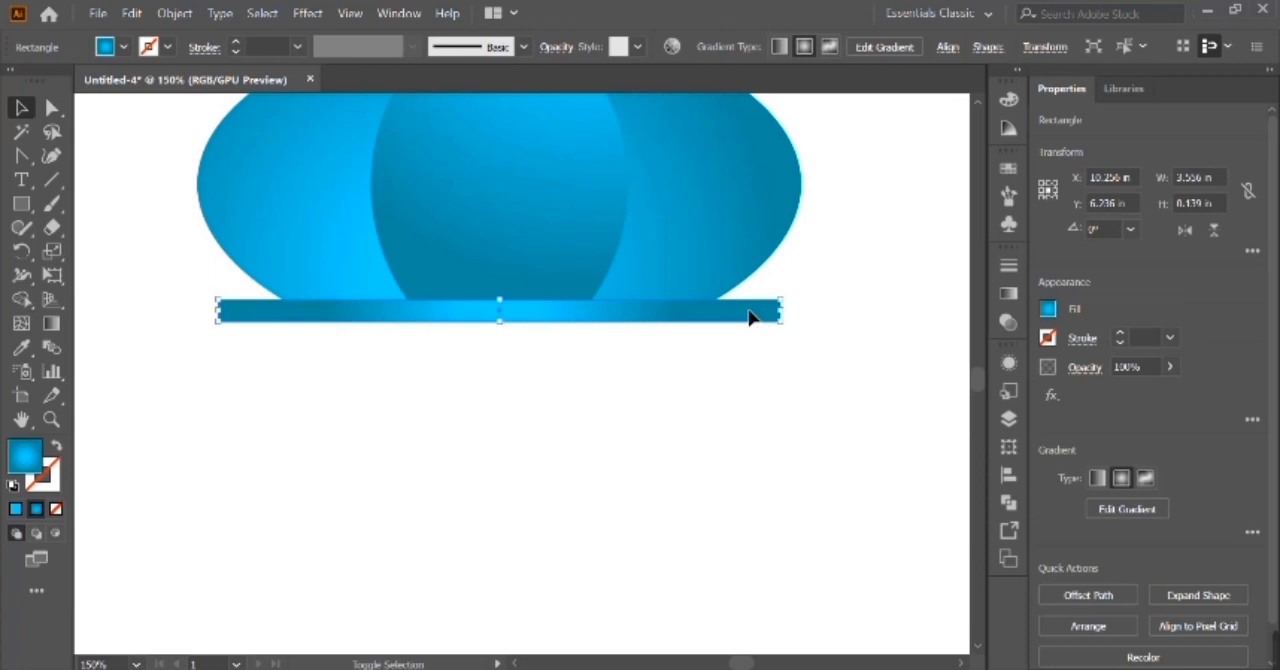
# Add a copy of the bar directly beneath it, about 3.85 in wide, and flatten both bars to about 0.24 in combined height.
pyautogui.hotkey('alt', 'shift', 'Down')
pyautogui.moveTo(790, 341); pyautogui.dragTo(806, 341)
pyautogui.keyDown('shift'); pyautogui.click(507, 308); pyautogui.keyUp('shift')
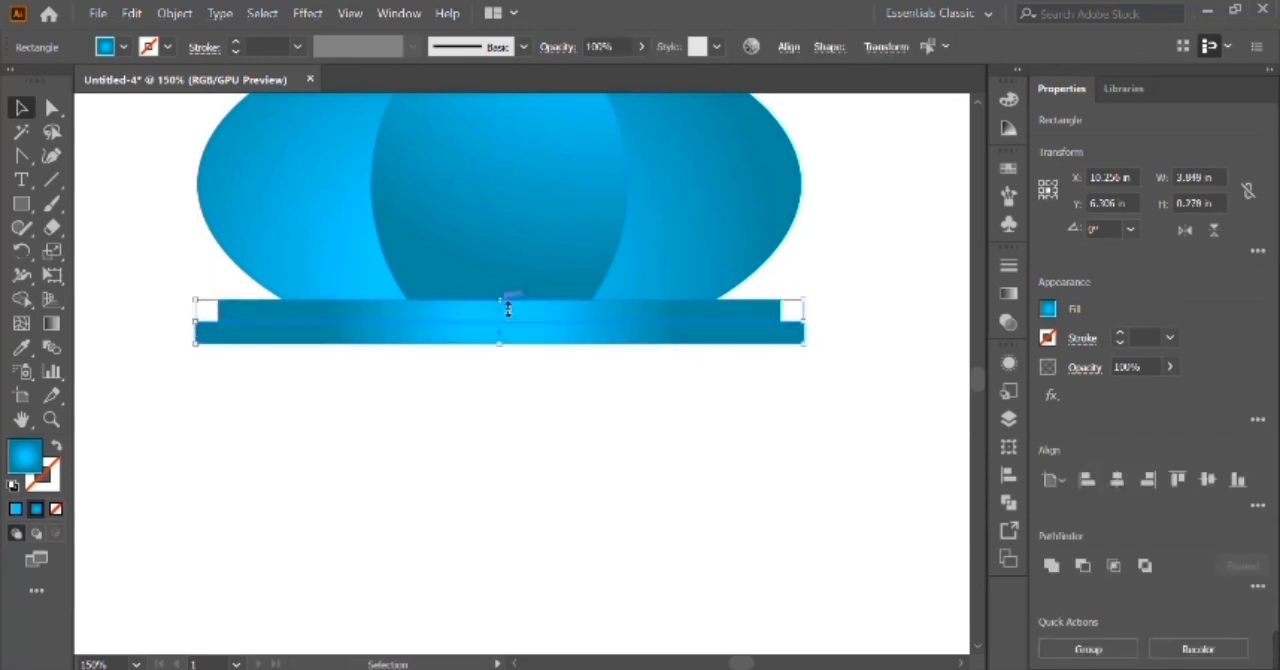
pyautogui.moveTo(507, 311); pyautogui.dragTo(499, 304)
# Fully round the corners of both base bars.
pyautogui.click(56, 110)
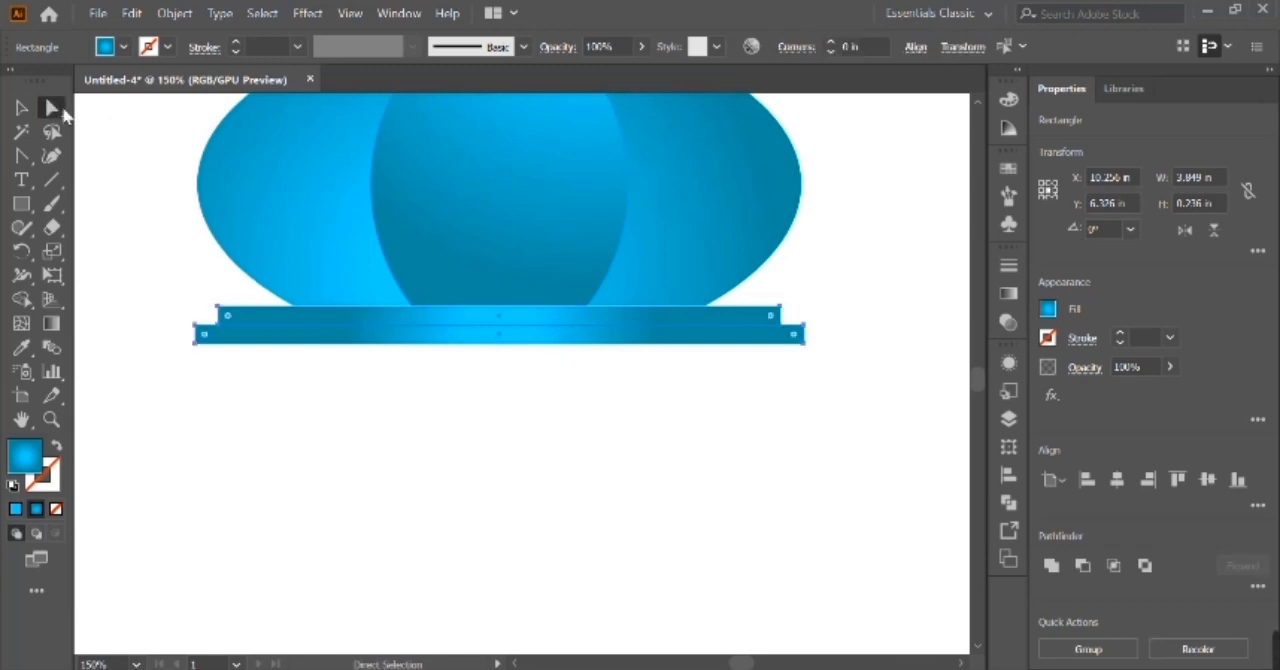
pyautogui.moveTo(227, 315); pyautogui.dragTo(239, 324)
pyautogui.press('v')
pyautogui.click(187, 290)
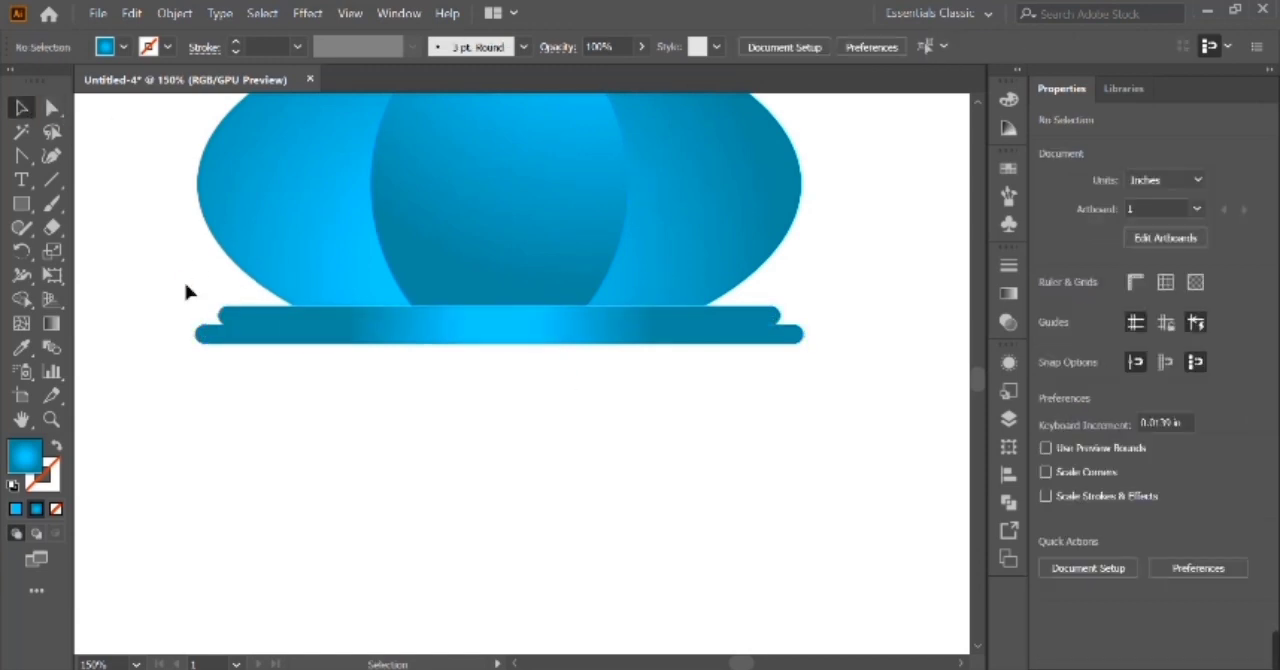
pyautogui.click(272, 336)
pyautogui.click(285, 378)
# Draw a pillar about 0.36 × 3.22 in under the left end of the base and place a copy directly to its right.
pyautogui.hotkey('ctrl', '-')
pyautogui.hotkey('ctrl', '-')
pyautogui.hotkey('ctrl', 'a')
pyautogui.scroll(-3, 634, 403)
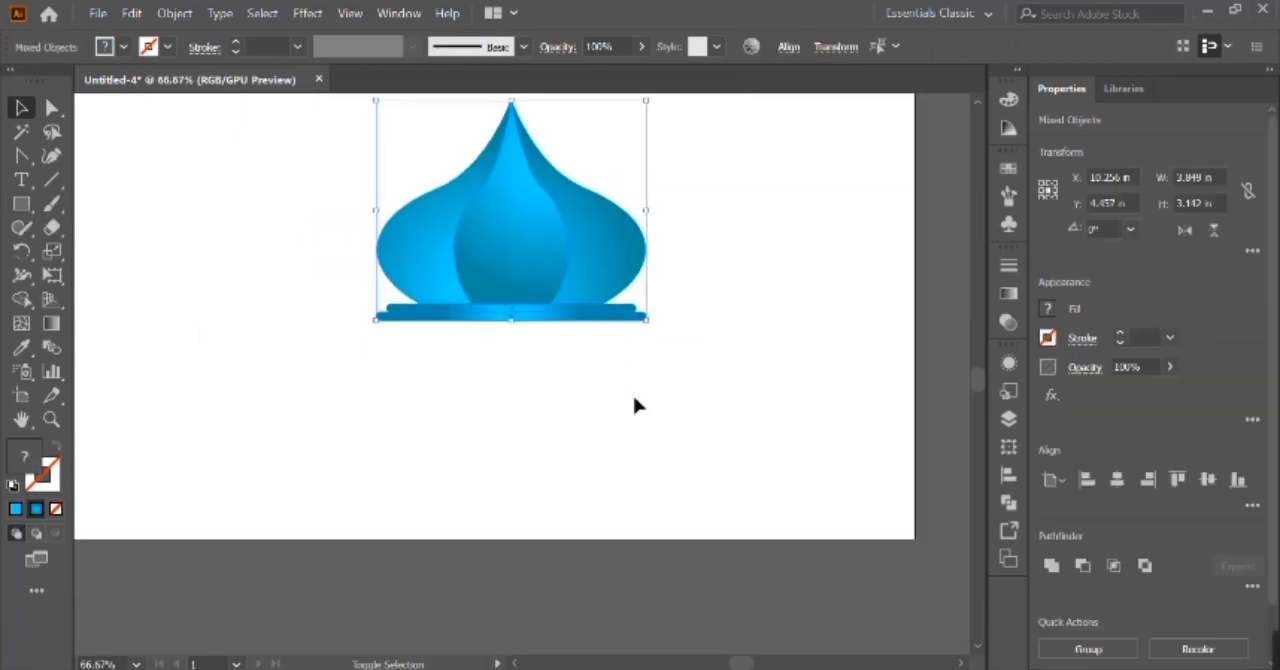
pyautogui.click(393, 385)
pyautogui.click(21, 203)
pyautogui.moveTo(396, 300); pyautogui.dragTo(424, 527)
pyautogui.click(31, 107)
pyautogui.moveTo(406, 478); pyautogui.dragTo(434, 470)
pyautogui.keyDown('shift'); pyautogui.click(416, 469); pyautogui.keyUp('shift')
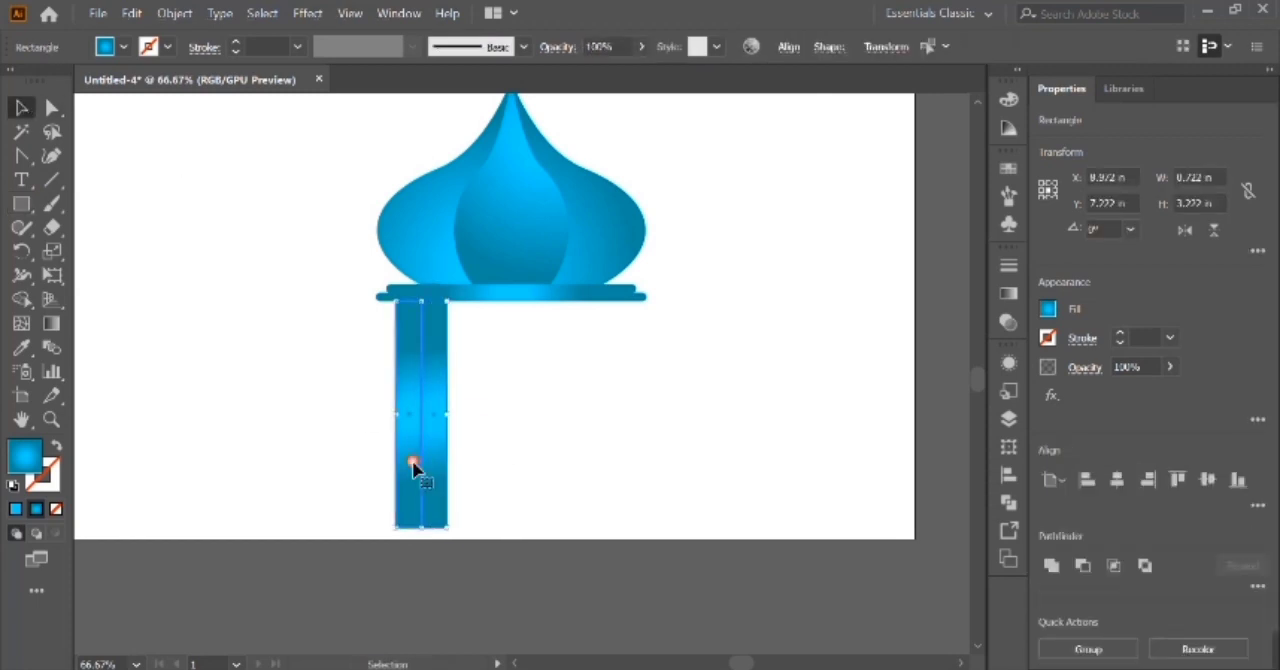
# Widen the inner rectangle into a middle panel about 2.53 in wide and copy the left pillar to its right edge.
pyautogui.click(600, 456)
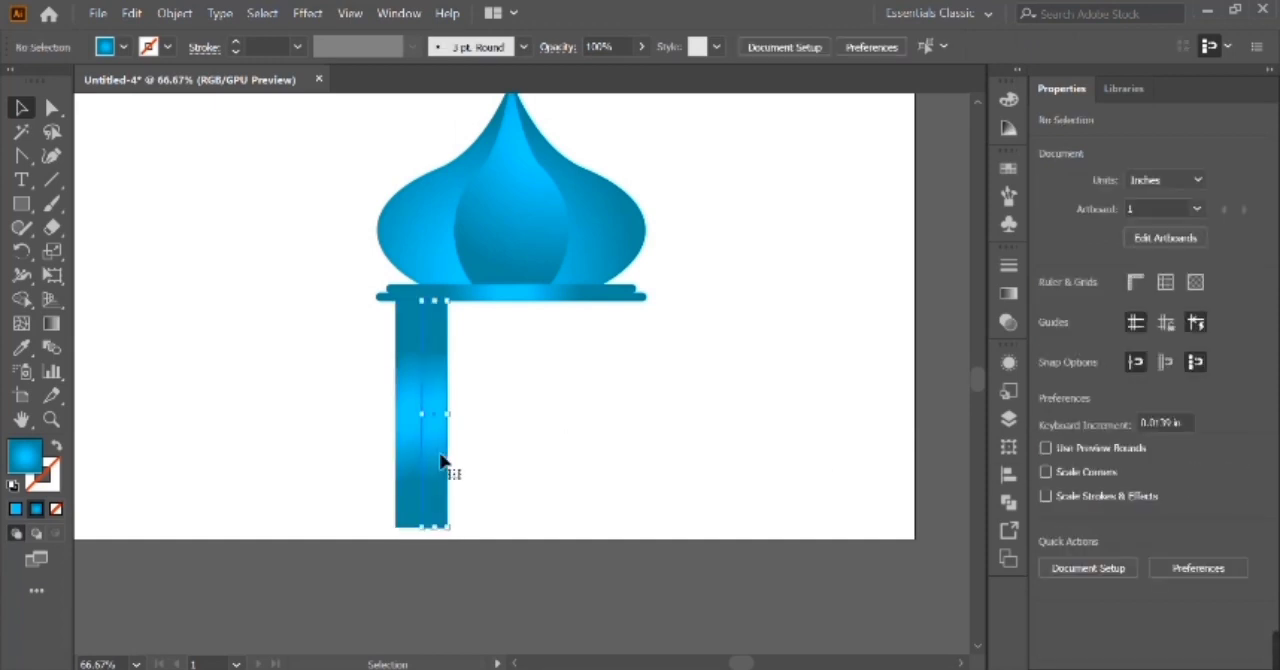
pyautogui.click(440, 455)
pyautogui.moveTo(450, 415); pyautogui.dragTo(589, 401)
pyautogui.click(410, 380)
pyautogui.moveTo(410, 380); pyautogui.dragTo(611, 370)
pyautogui.click(583, 418)
pyautogui.moveTo(588, 424); pyautogui.dragTo(598, 424)
pyautogui.click(648, 414)
pyautogui.click(539, 407)
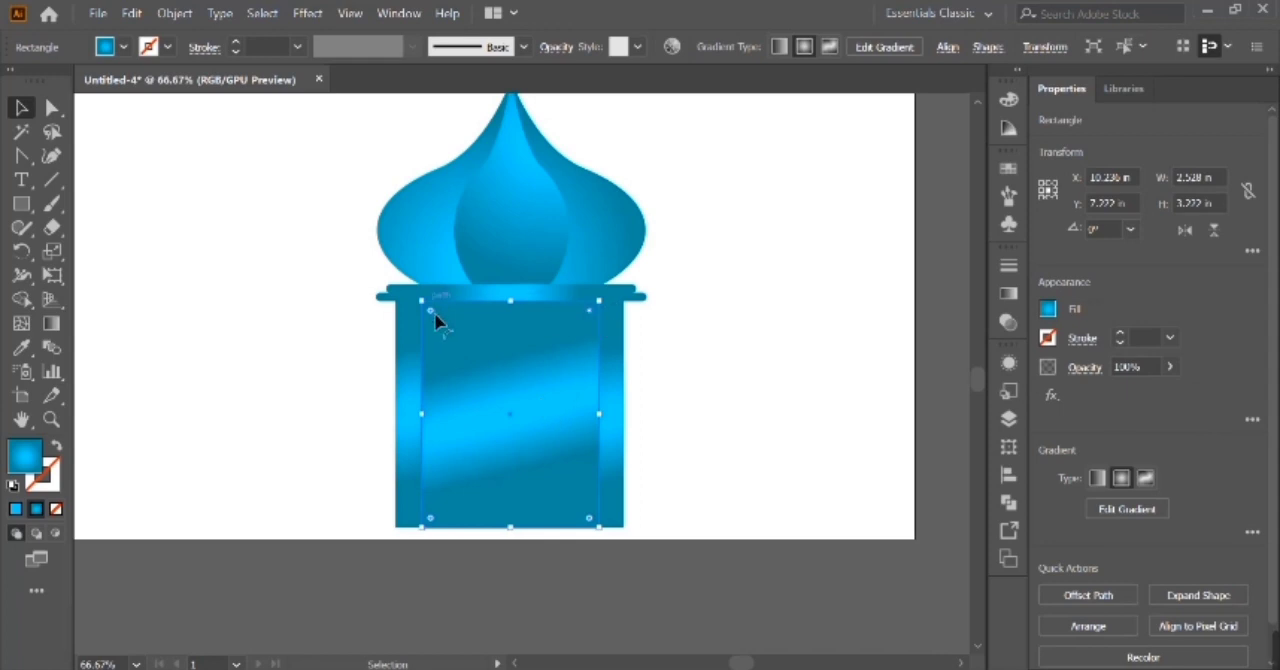
pyautogui.moveTo(522, 311); pyautogui.dragTo(527, 337)
pyautogui.doubleClick(526, 312)
pyautogui.press('Escape')
pyautogui.click(603, 417)
pyautogui.moveTo(606, 433); pyautogui.dragTo(506, 435)
pyautogui.hotkey('ctrl', 'z')
pyautogui.click(567, 429)
pyautogui.hotkey('ctrl', 'z')
# Shrink an inner copy of the middle panel to about 2.06 in wide, with a rounded top and its lower edge near the panel's bottom.
pyautogui.moveTo(606, 425); pyautogui.dragTo(597, 428)
pyautogui.moveTo(607, 303); pyautogui.dragTo(583, 322)
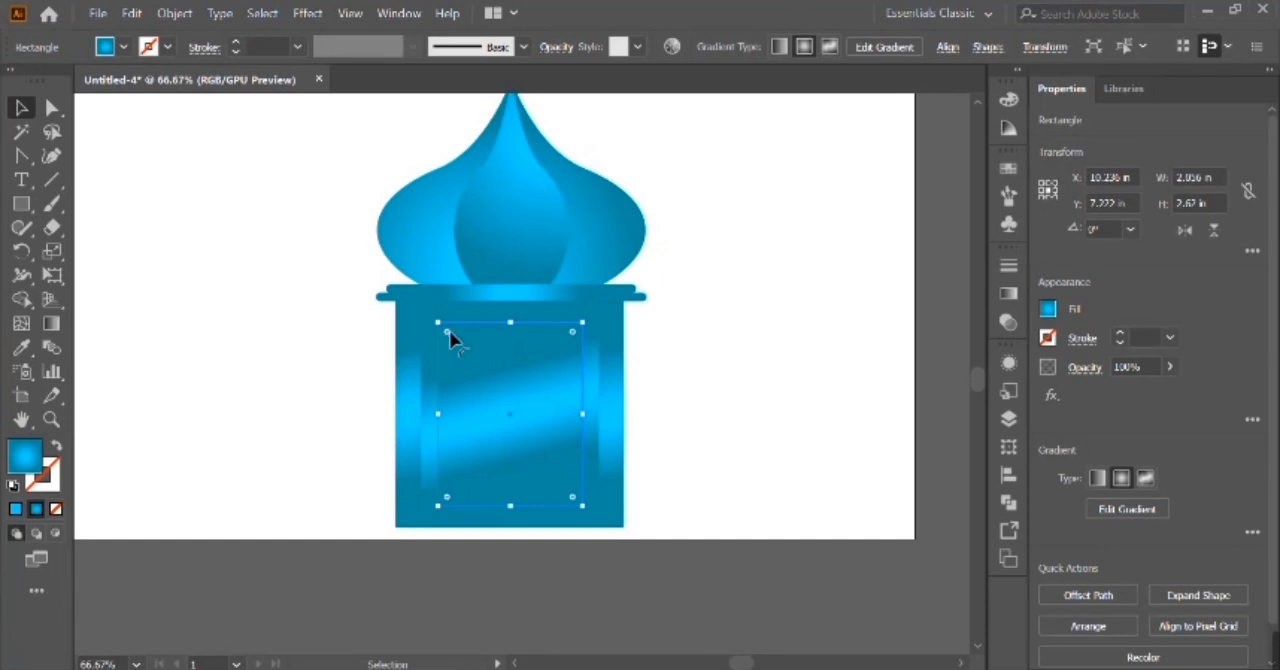
pyautogui.moveTo(510, 505); pyautogui.dragTo(514, 525)
# Try to cut the arched shape out of the middle panel with the Shape Builder.
pyautogui.keyDown('shift'); pyautogui.click(615, 522); pyautogui.keyUp('shift')
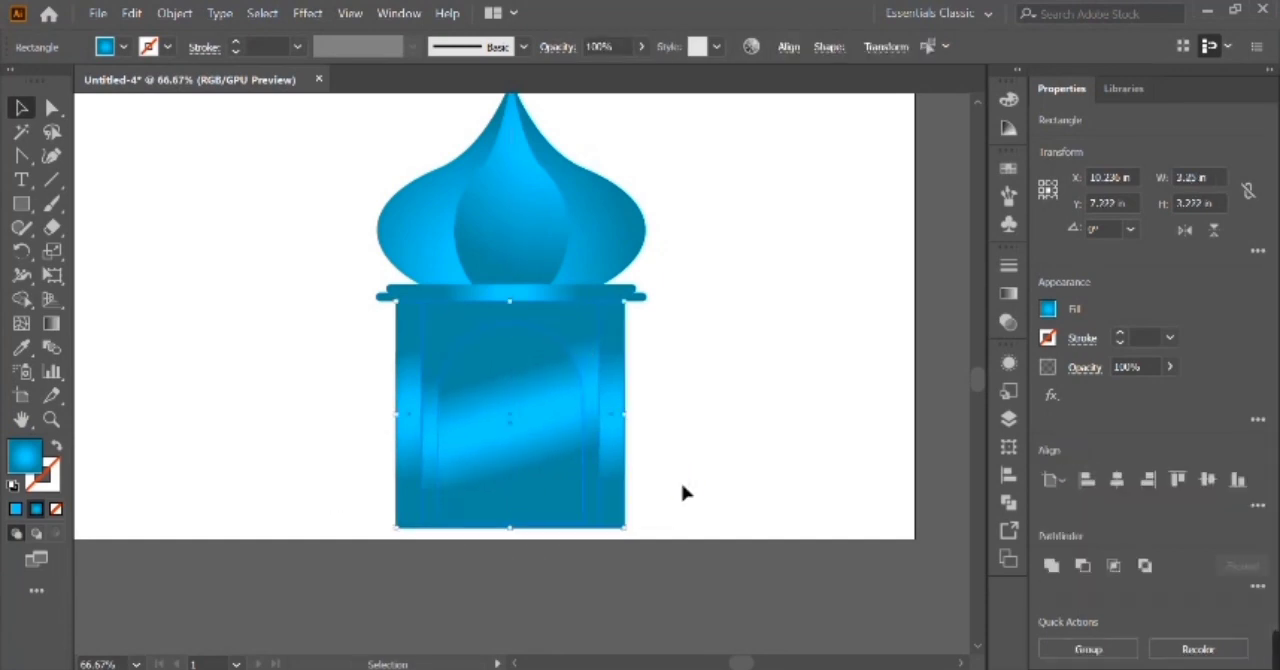
pyautogui.hotkey('shift', 'm')
pyautogui.keyDown('alt'); pyautogui.click(545, 418); pyautogui.keyUp('alt')
pyautogui.press('v')
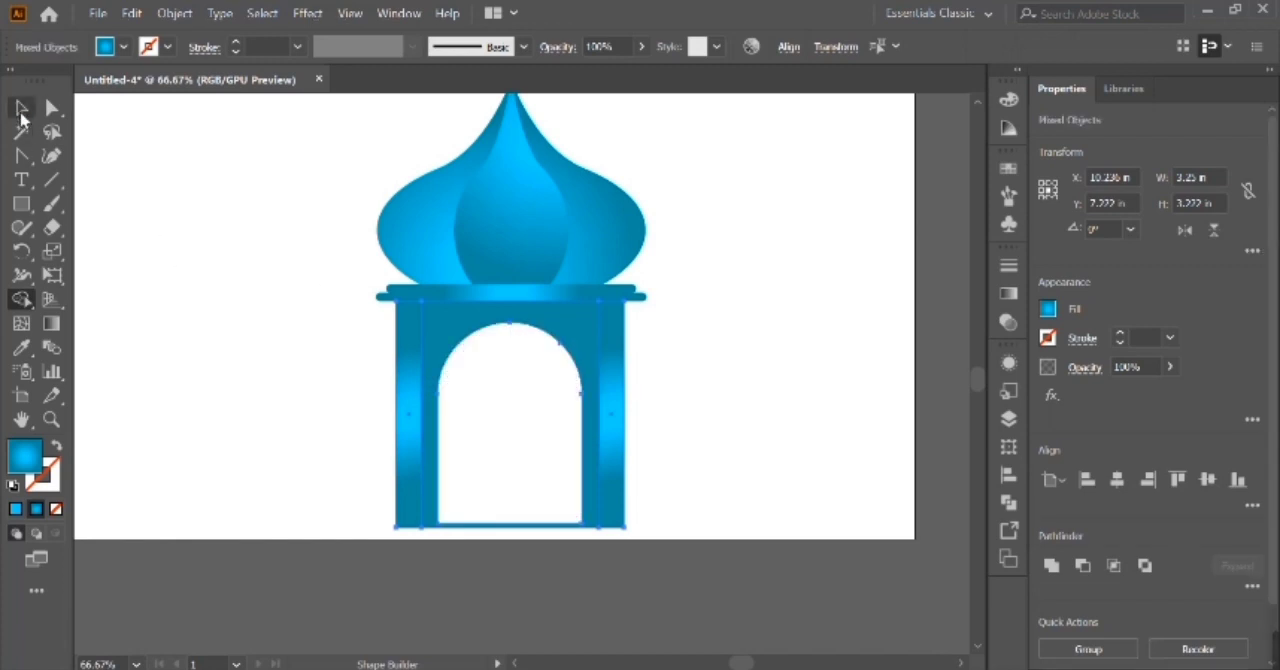
pyautogui.click(330, 376)
pyautogui.click(450, 362)
pyautogui.click(1008, 293)
pyautogui.click(760, 365)
pyautogui.click(760, 365)
# Restore the uncut arched shape and stretch it down almost to the middle panel's bottom edge, about 2.91 in high.
pyautogui.hotkey('ctrl', '+')
pyautogui.hotkey('ctrl', '+')
pyautogui.hotkey('ctrl', '+')
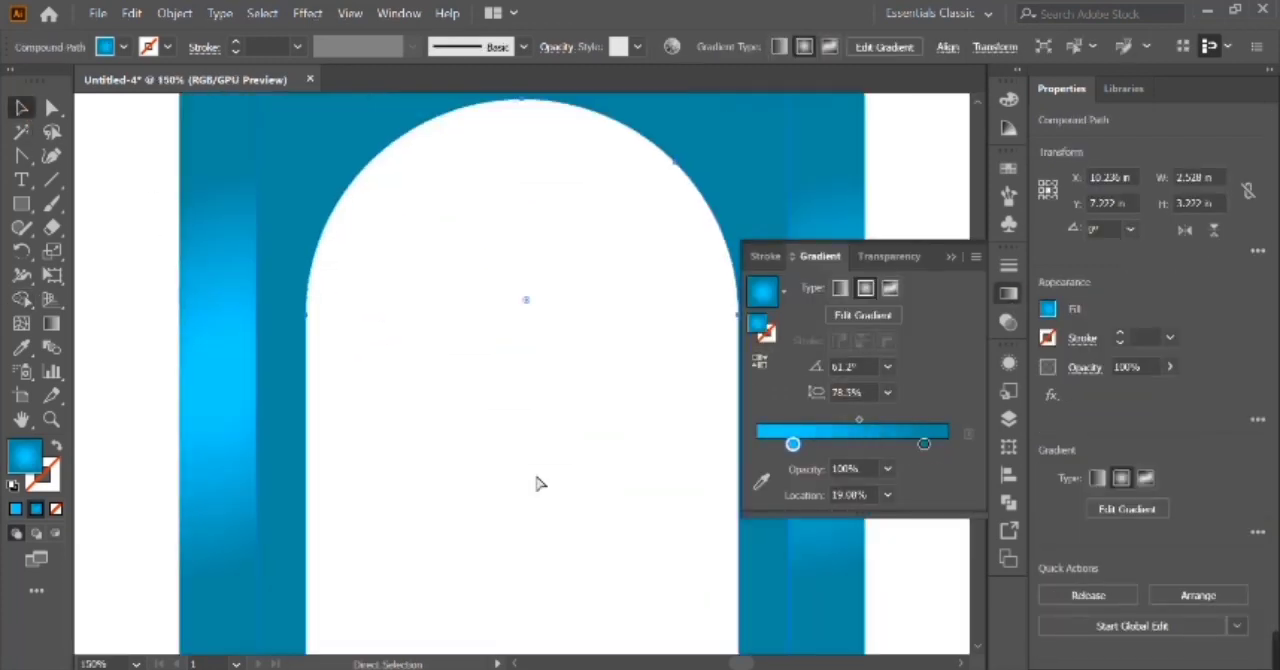
pyautogui.click(537, 480)
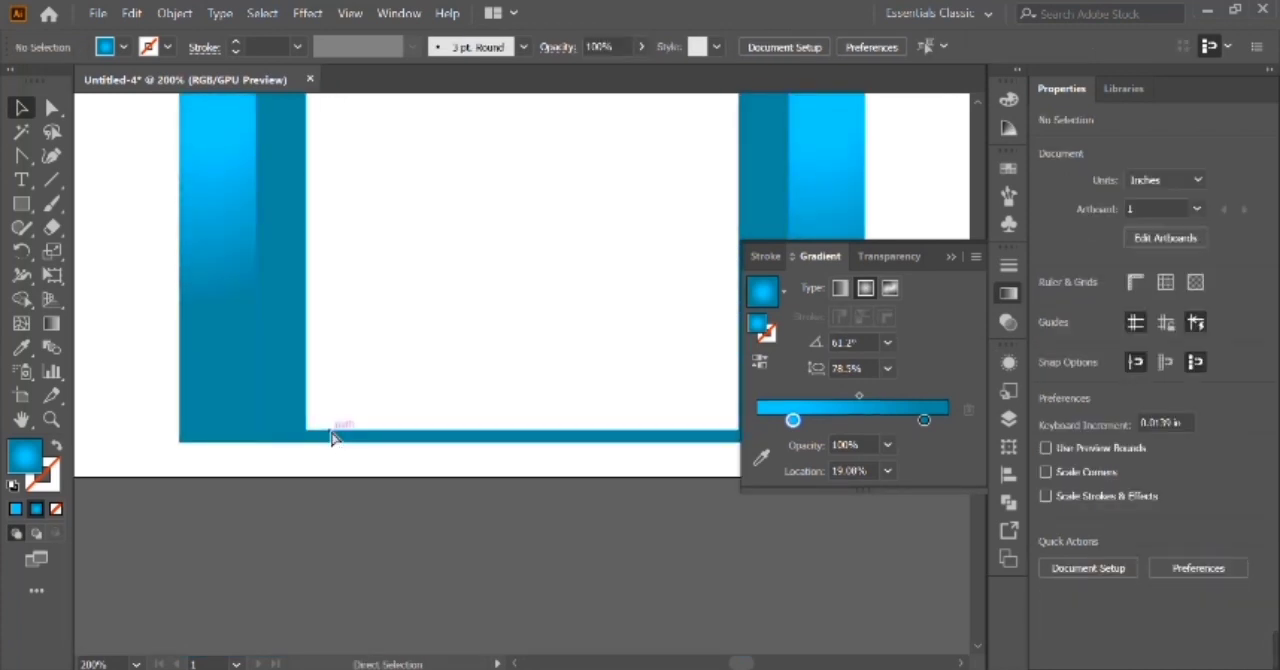
pyautogui.click(332, 438)
pyautogui.click(529, 481)
pyautogui.click(523, 421)
pyautogui.scroll(-5, 528, 443)
pyautogui.moveTo(532, 460); pyautogui.dragTo(534, 469)
pyautogui.press('a')
pyautogui.press('v')
# Cut the arched doorway opening out of the middle panel with the Shape Builder.
pyautogui.hotkey('ctrl', '0')
pyautogui.hotkey('ctrl', '+')
pyautogui.hotkey('ctrl', '+')
pyautogui.hotkey('ctrl', '+')
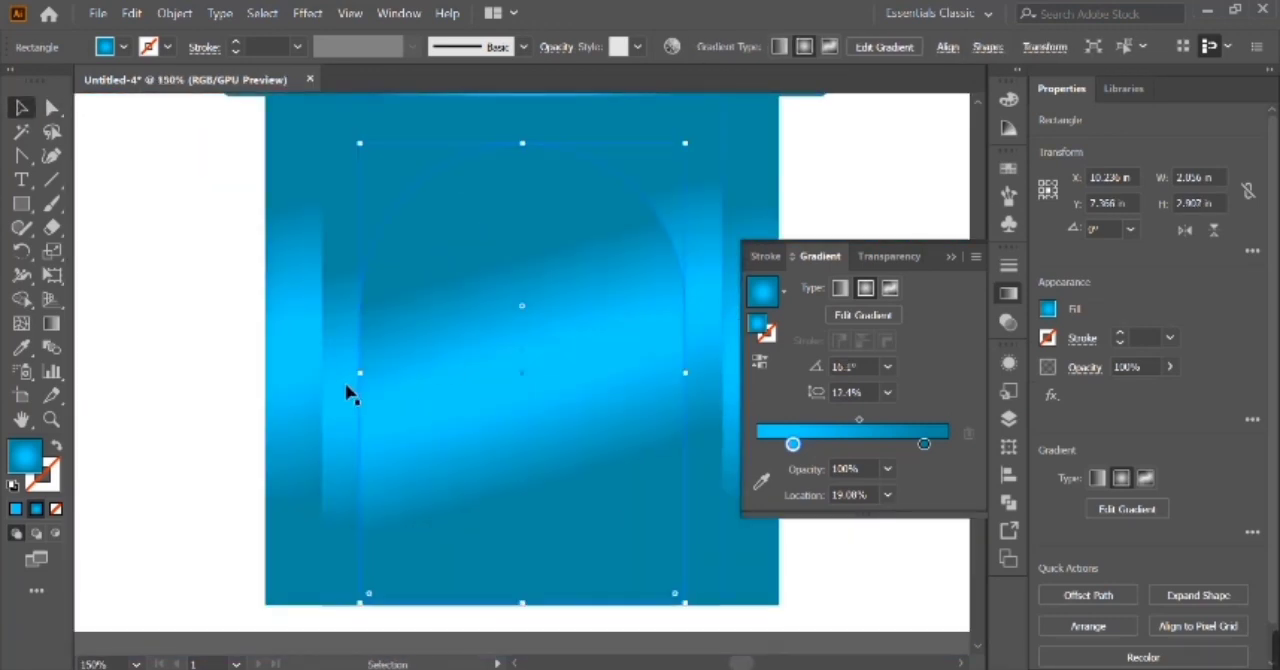
pyautogui.keyDown('shift'); pyautogui.click(350, 392); pyautogui.keyUp('shift')
pyautogui.hotkey('shift', 'm')
pyautogui.keyDown('alt'); pyautogui.click(414, 389); pyautogui.keyUp('alt')
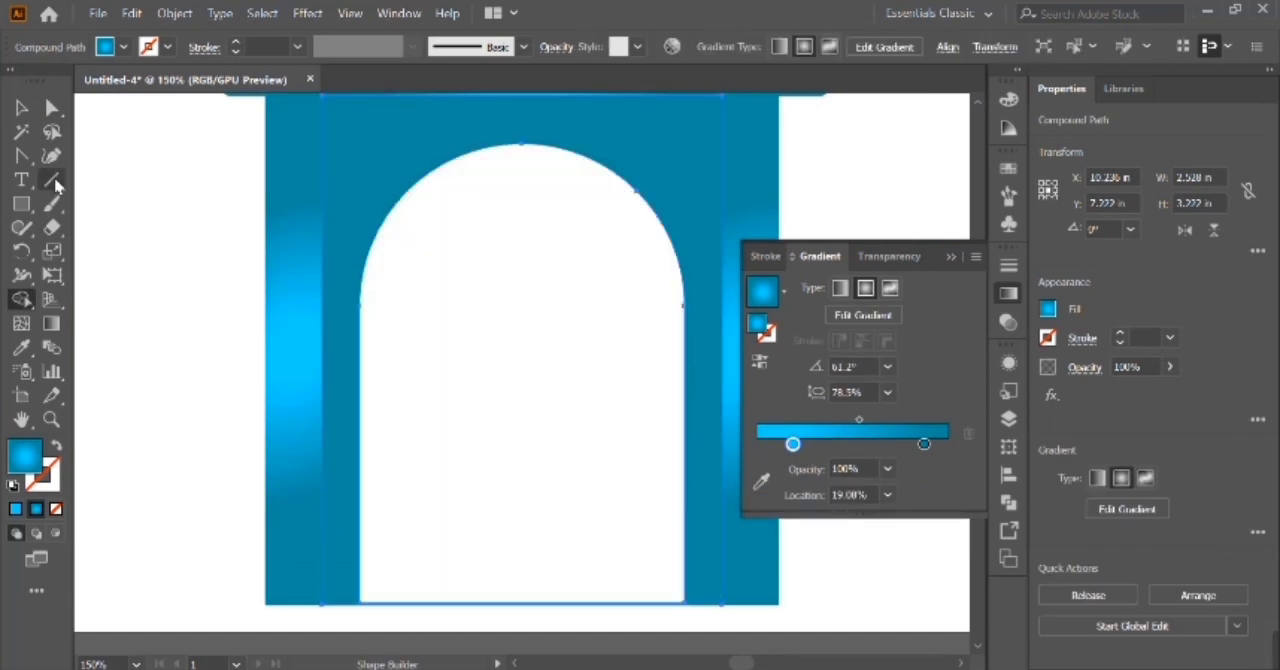
# Delete the thin leftover edge across the bottom of the doorway so the arch is open at its base.
pyautogui.press('a')
pyautogui.click(191, 317)
pyautogui.click(438, 605)
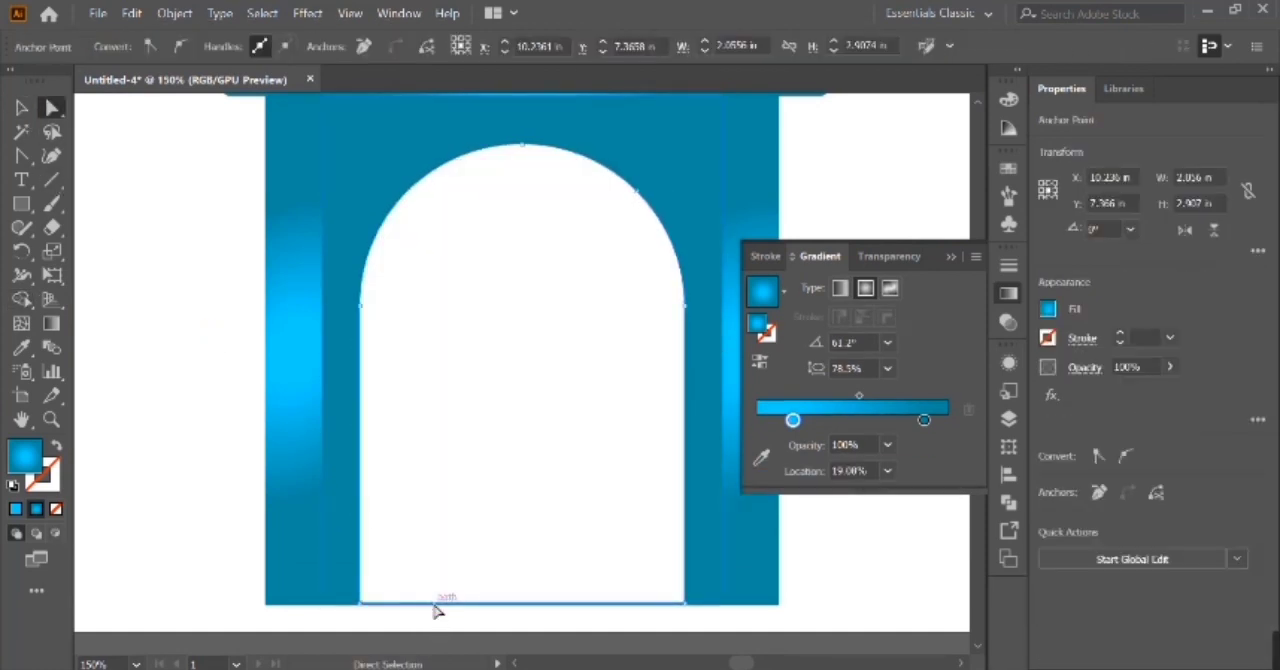
pyautogui.press('Delete')
pyautogui.press('Delete')
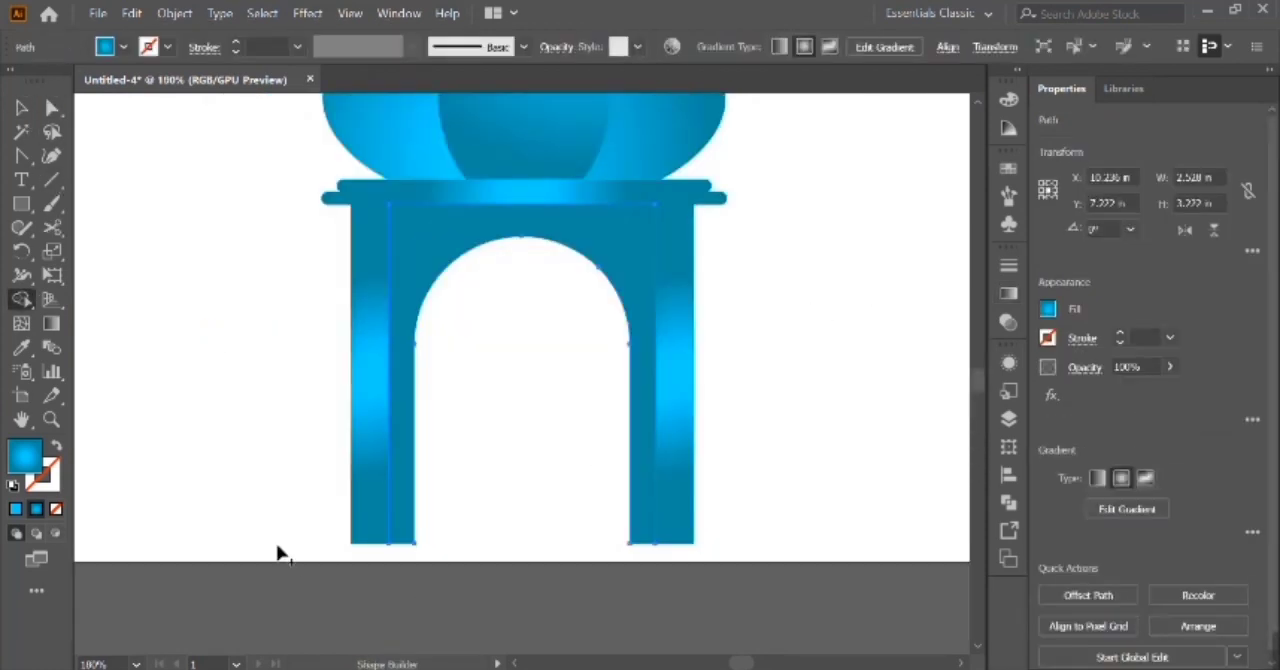
# Extend the bottoms of both pillars and the arch panel toward the artboard's lower edge, to about 3.36 in high.
pyautogui.press('a')
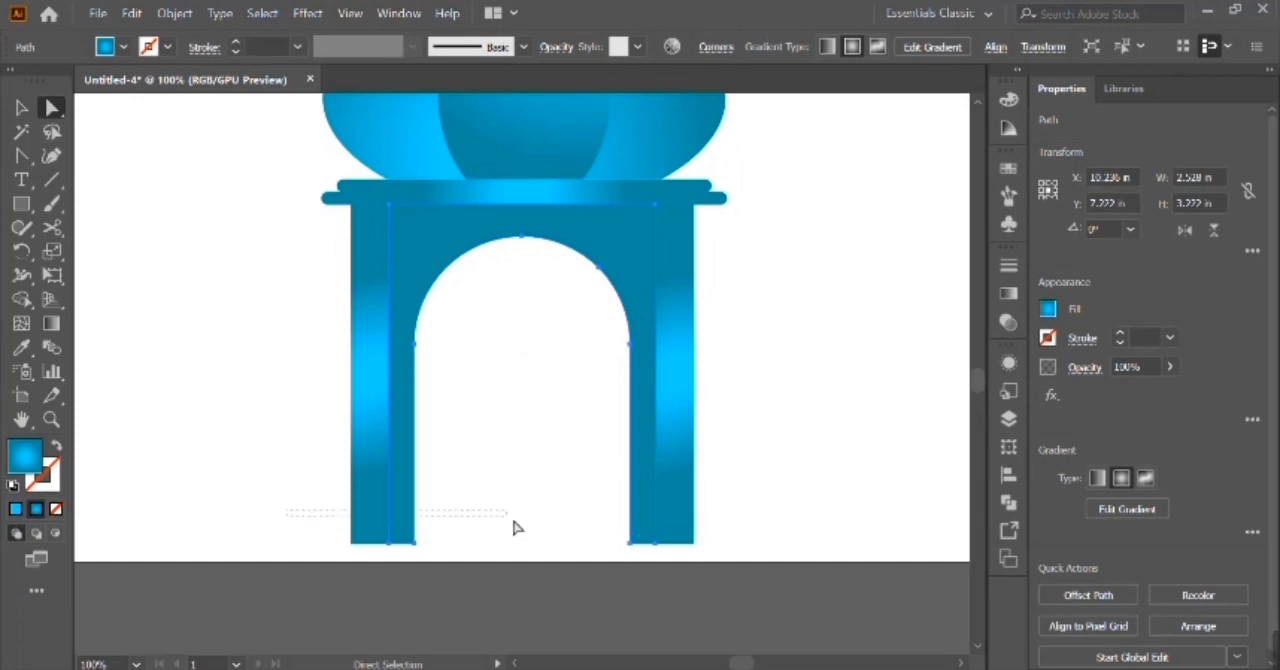
pyautogui.moveTo(779, 581); pyautogui.dragTo(779, 581)
pyautogui.click(786, 508)
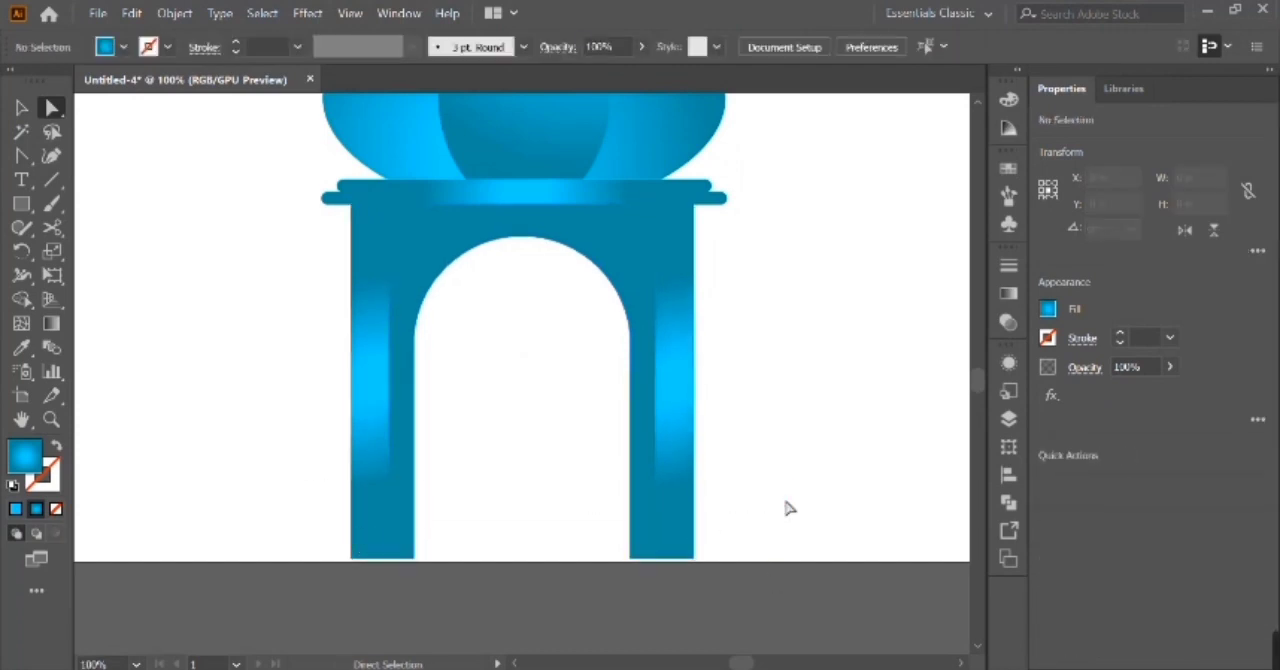
# Redraw the arch panel's radial gradient diagonally from its lower left to its upper right.
pyautogui.press('v')
pyautogui.click(632, 248)
pyautogui.click(1008, 293)
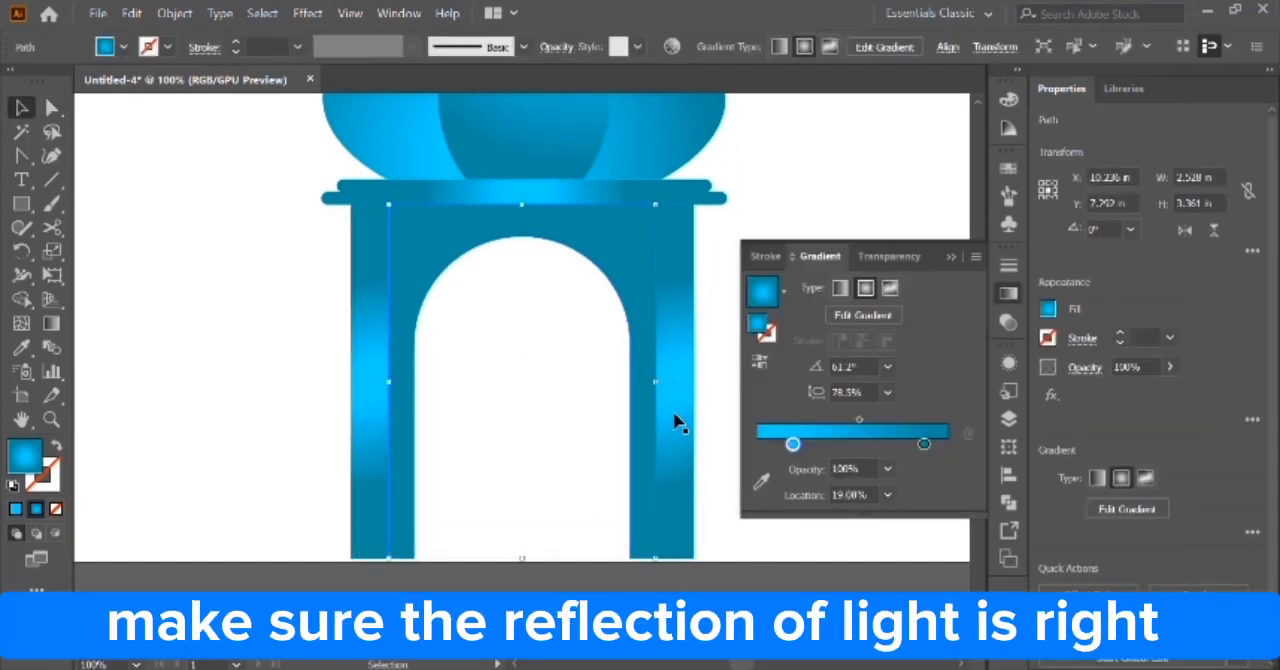
pyautogui.press('g')
pyautogui.moveTo(433, 572); pyautogui.dragTo(488, 540)
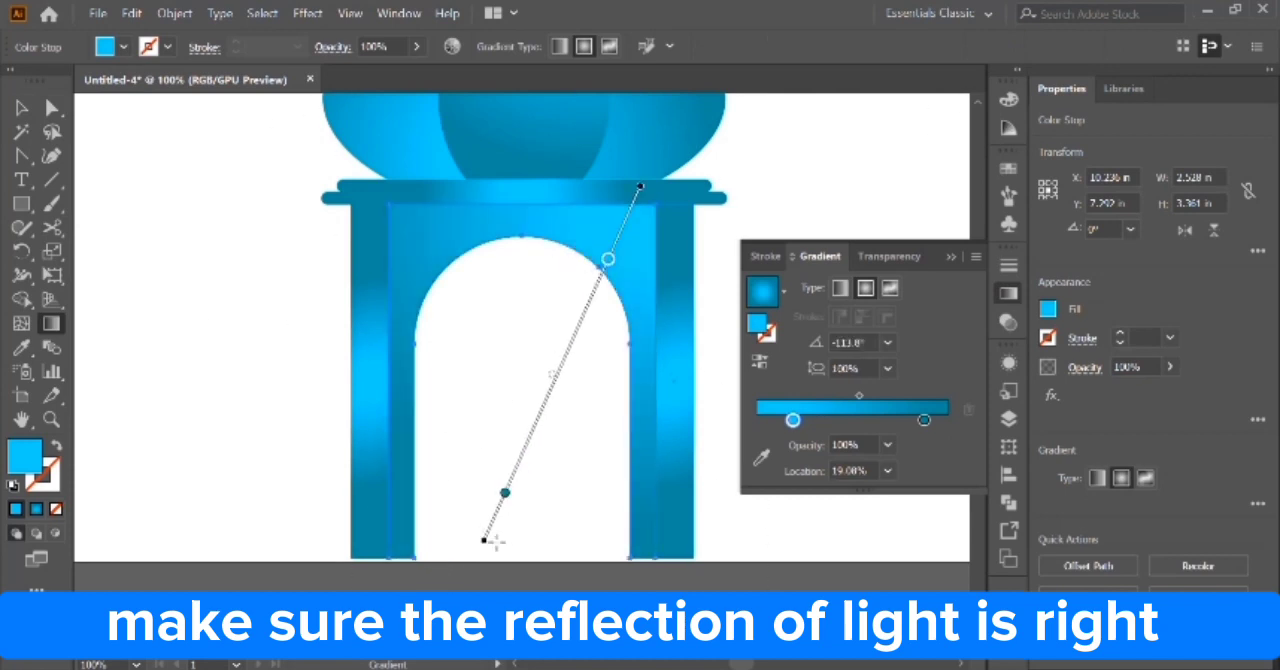
pyautogui.moveTo(440, 577); pyautogui.dragTo(596, 207)
# Run both pillars' radial gradients vertically from light at the top to dark below, with the left pillar's stops at about 14% and 80%.
pyautogui.click(677, 303)
pyautogui.moveTo(661, 562)
pyautogui.mouseDown()
pyautogui.moveTo(730, 262)
pyautogui.moveTo(698, 196)
pyautogui.moveTo(657, 558)
pyautogui.mouseUp()
pyautogui.press('v')
pyautogui.click(412, 446)
pyautogui.press('g')
pyautogui.moveTo(341, 214); pyautogui.dragTo(345, 592)
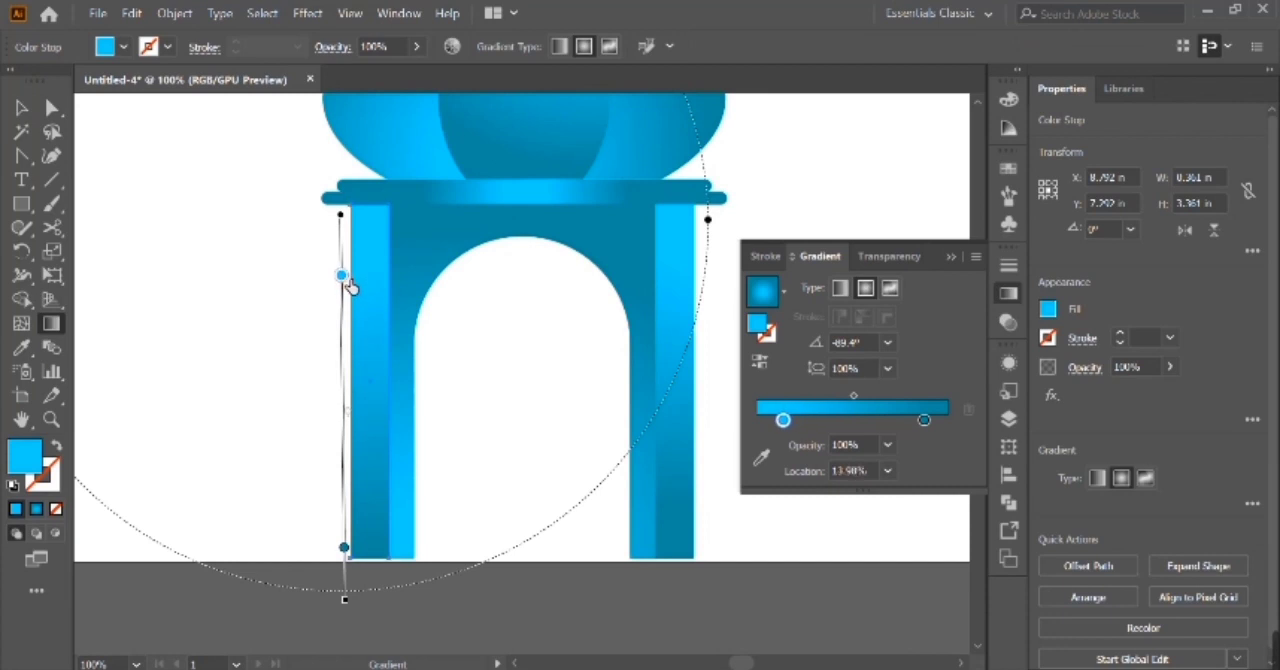
pyautogui.moveTo(345, 547); pyautogui.dragTo(346, 541)
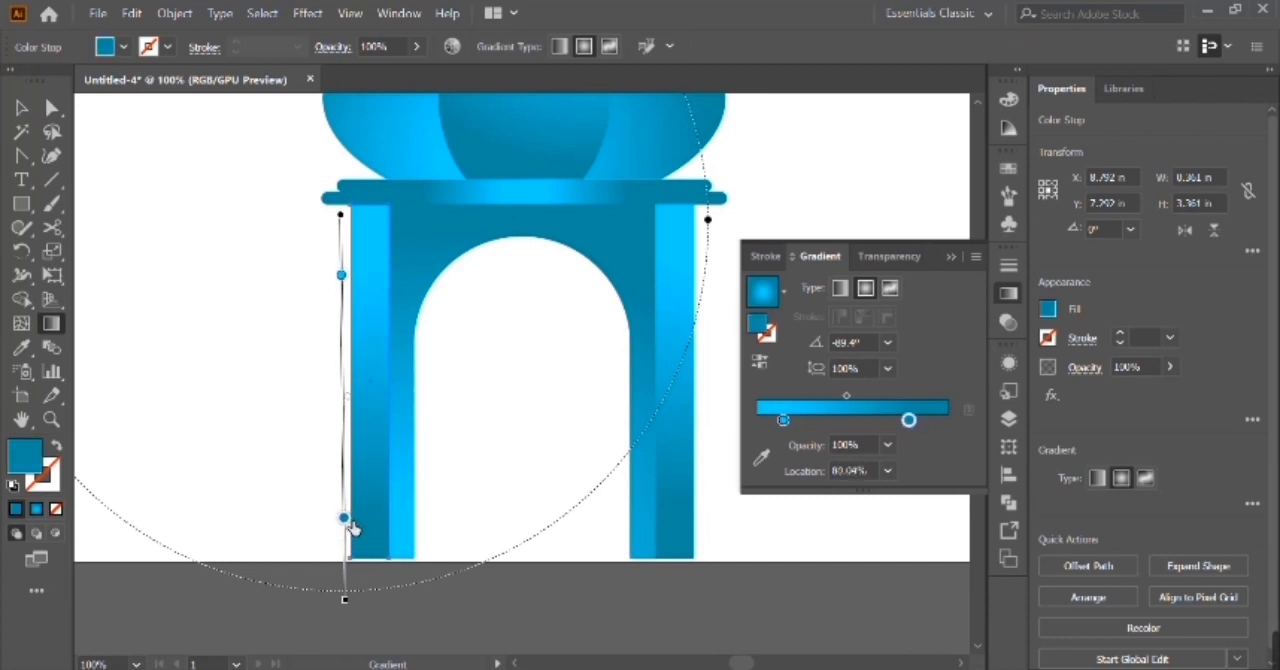
# Centre the two pillars, arch panel and upper base slab horizontally with one another.
pyautogui.click(19, 109)
pyautogui.hotkey('ctrl', 'a')
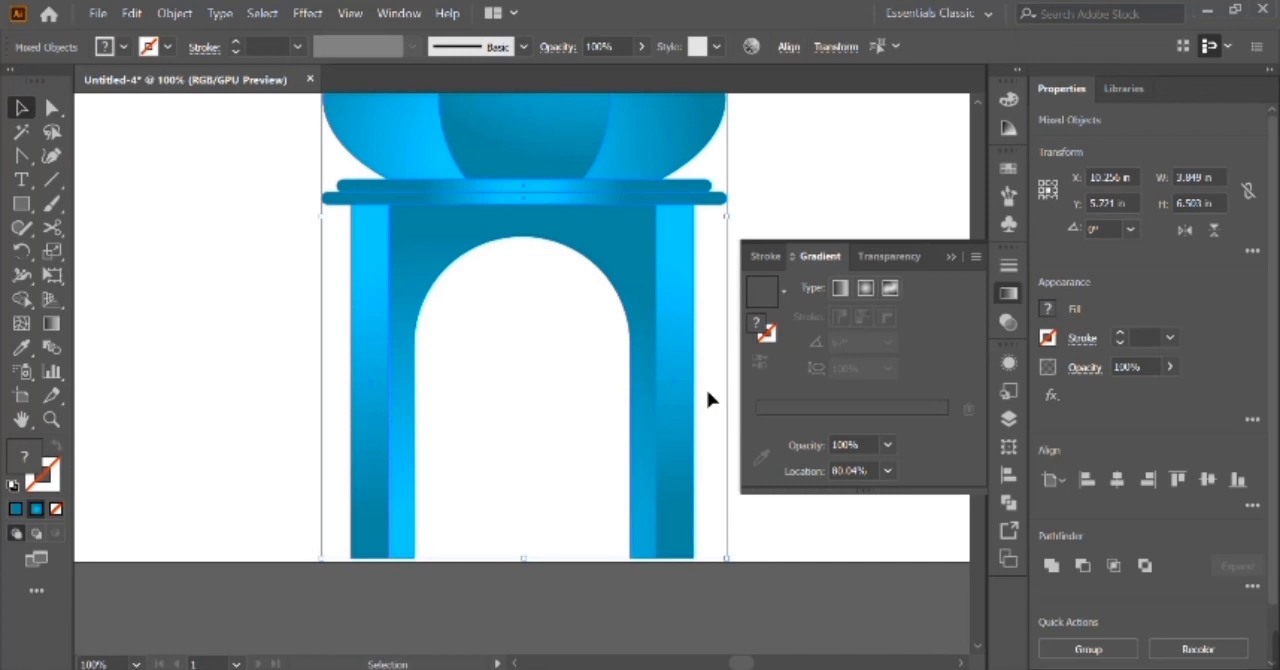
pyautogui.hotkey('ctrl', '-')
pyautogui.moveTo(350, 451); pyautogui.dragTo(648, 492)
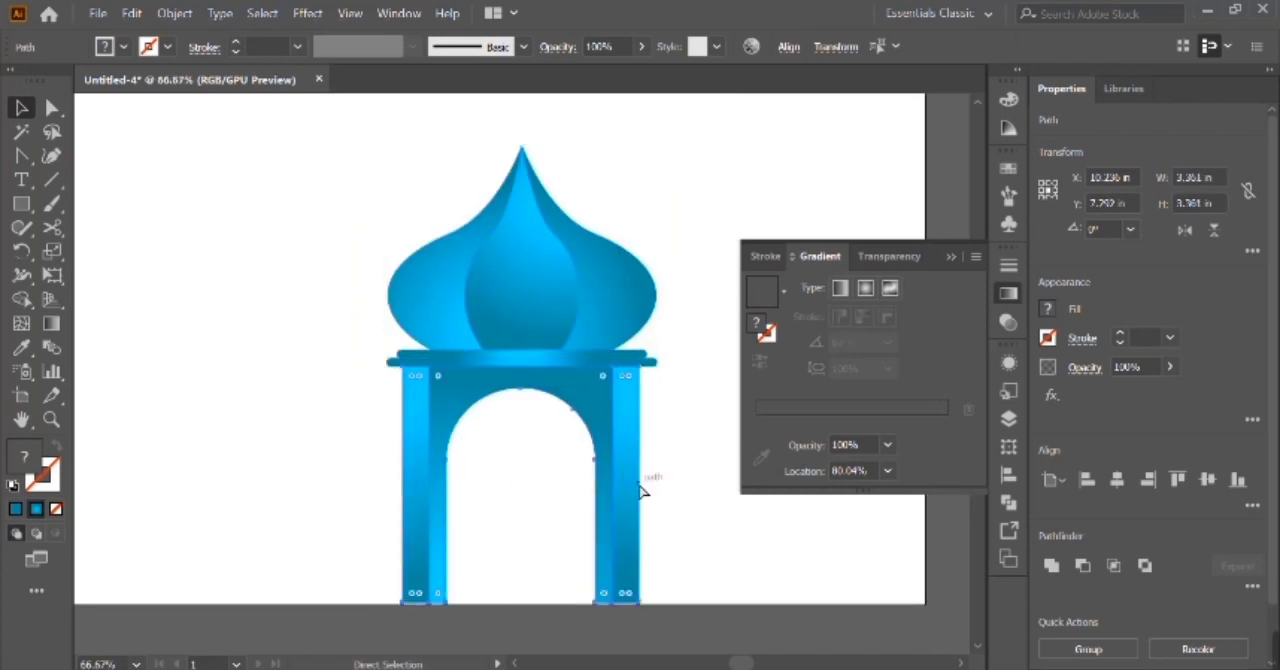
pyautogui.keyDown('shift'); pyautogui.click(571, 360); pyautogui.keyUp('shift')
pyautogui.click(1118, 483)
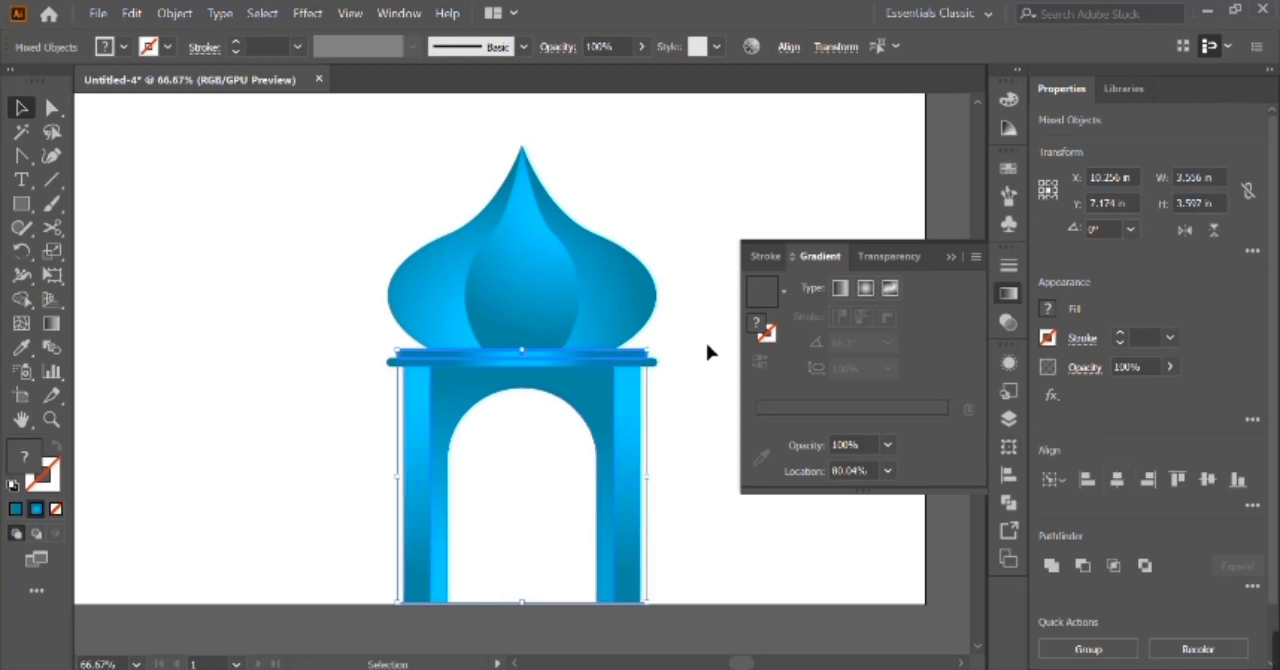
pyautogui.click(712, 353)
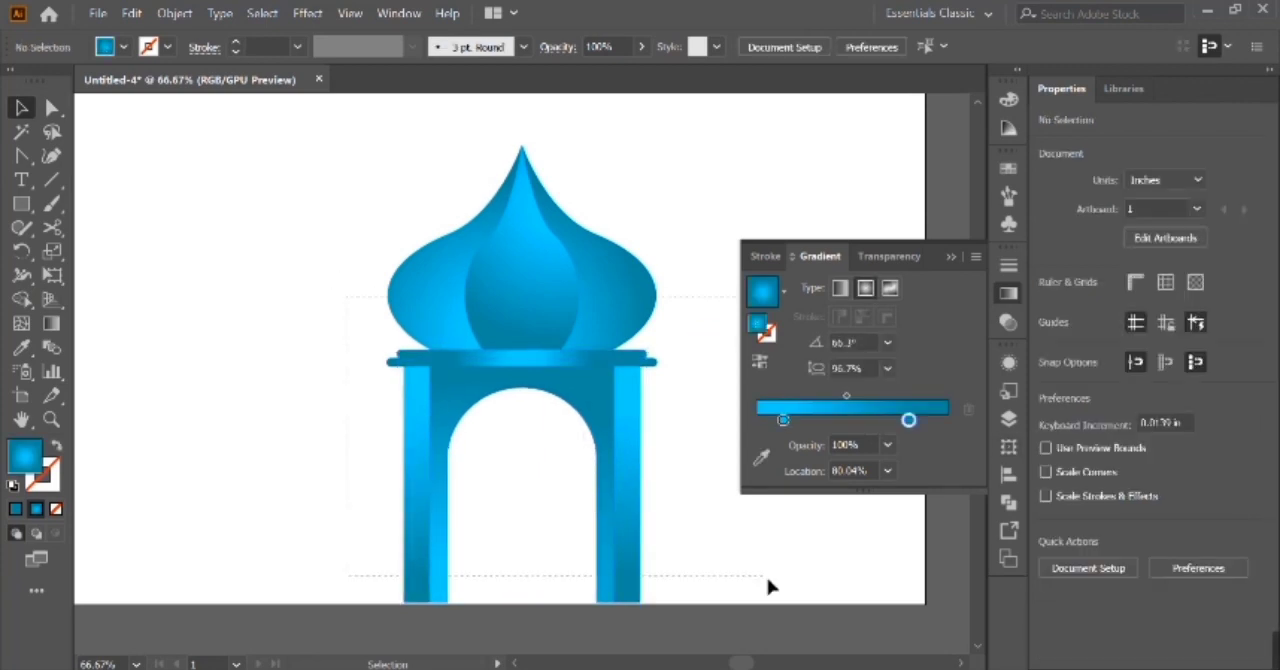
# Group all parts of the pavilion and centre the group horizontally and vertically on the artboard.
pyautogui.hotkey('ctrl', 'a')
pyautogui.hotkey('ctrl', 'g')
pyautogui.hotkey('ctrl', '-')
pyautogui.moveTo(510, 337); pyautogui.dragTo(459, 236)
pyautogui.hotkey('ctrl', '0')
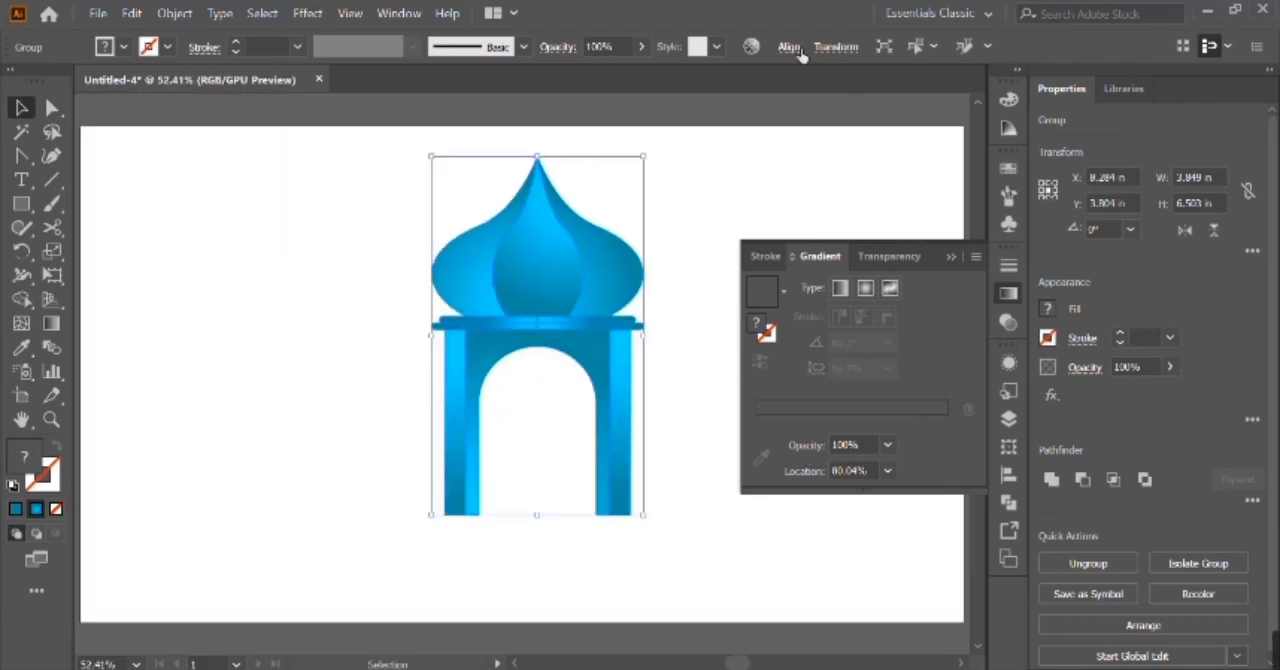
pyautogui.click(801, 55)
pyautogui.click(626, 106)
pyautogui.click(745, 106)
pyautogui.click(798, 55)
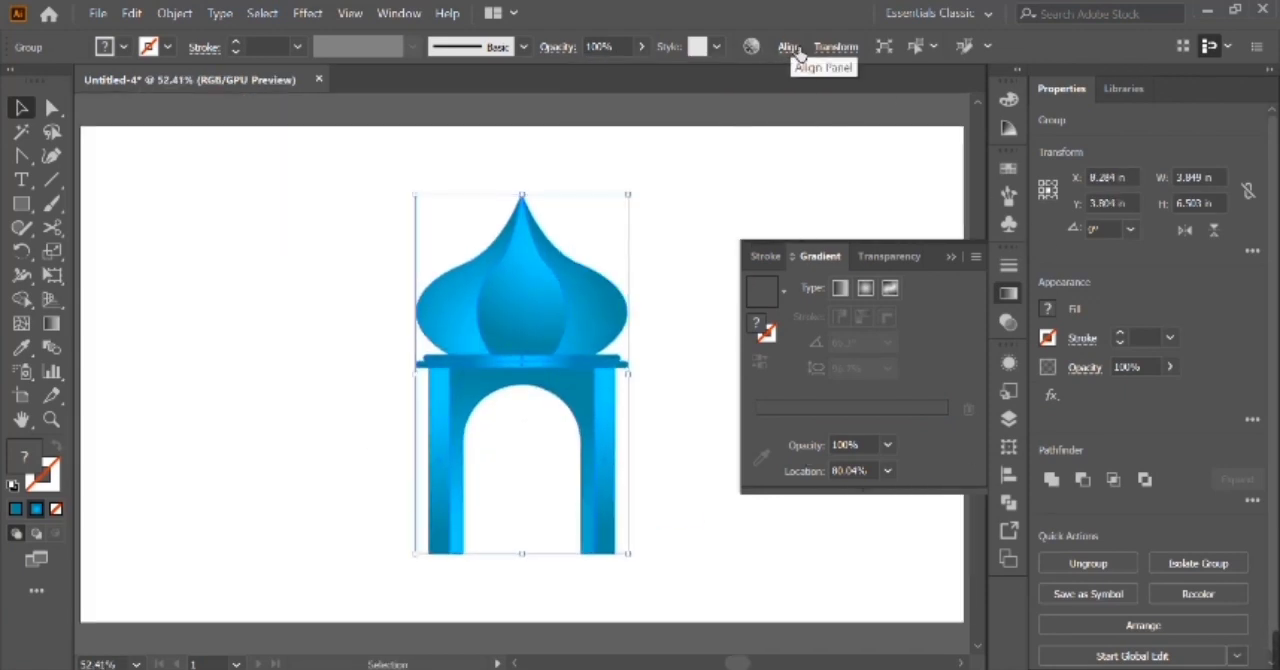
# Scale the pavilion down to about 2.47 × 4.17 in and place it in the artboard's upper left area.
pyautogui.moveTo(634, 562); pyautogui.dragTo(509, 366)
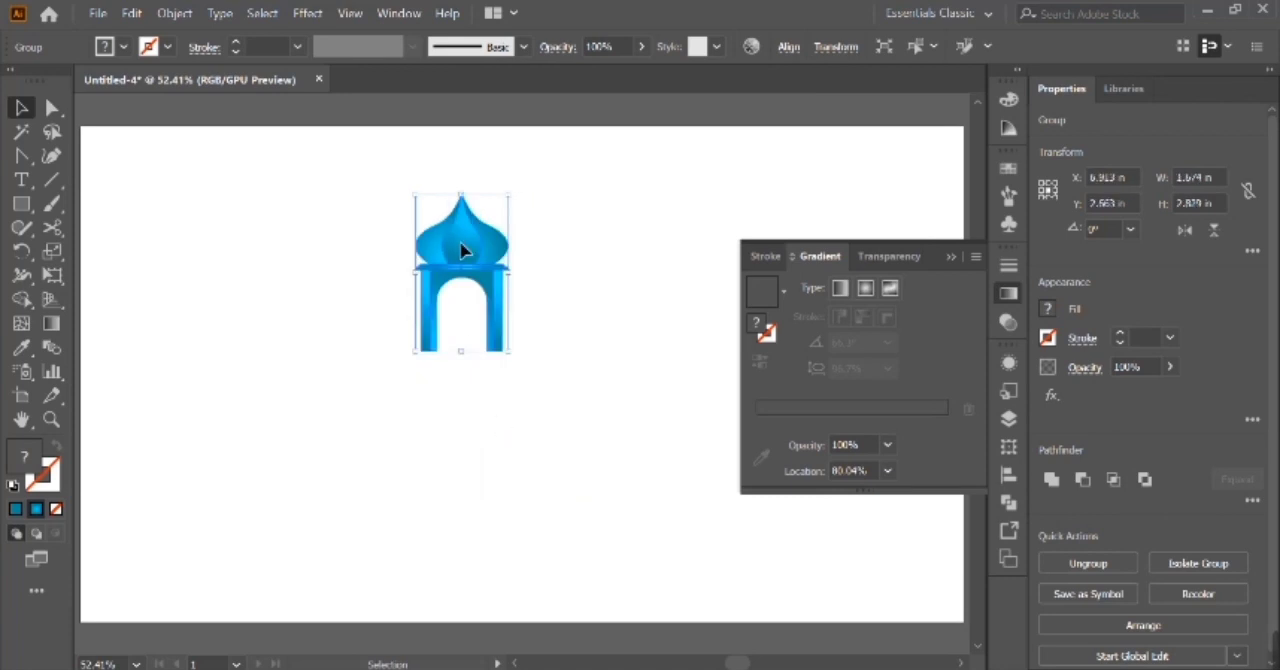
pyautogui.moveTo(457, 249); pyautogui.dragTo(352, 245)
pyautogui.click(520, 338)
pyautogui.click(388, 310)
pyautogui.moveTo(403, 345); pyautogui.dragTo(448, 417)
# Duplicate the pavilion in place and shift the copy straight right until the adjoining pillars of both pavilions overlap.
pyautogui.hotkey('ctrl', 'c')
pyautogui.hotkey('ctrl', 'f')
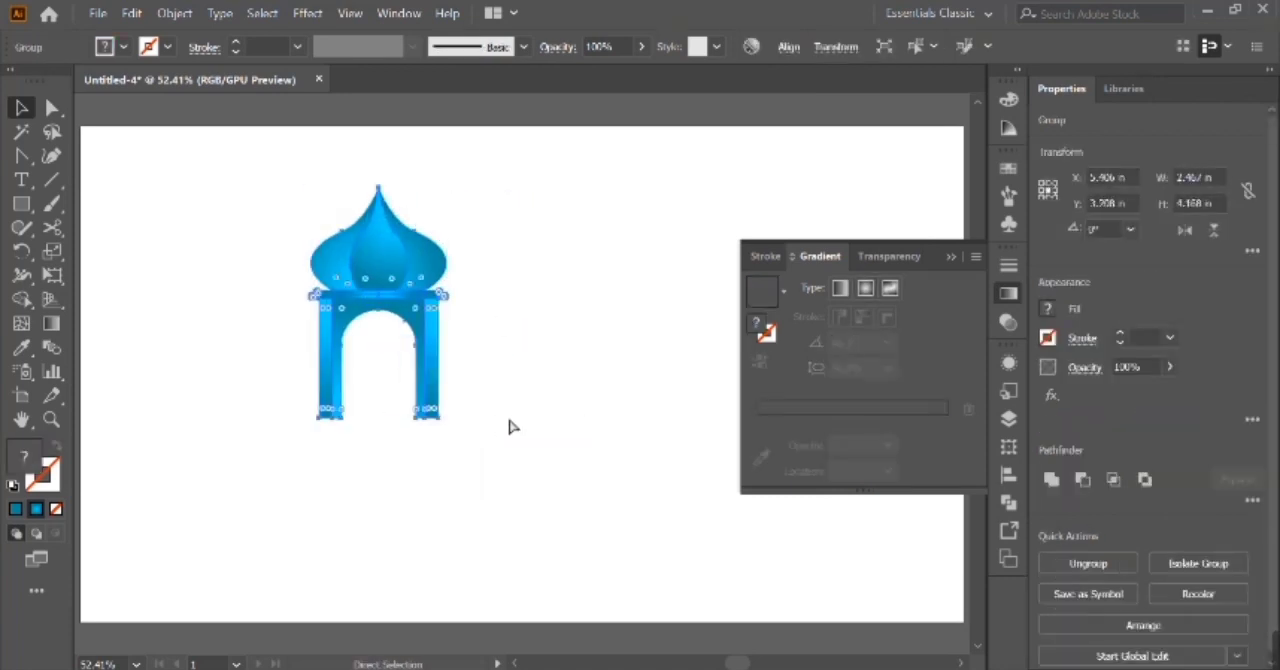
pyautogui.hotkey('shift', 'Right')
pyautogui.hotkey('shift', 'Right')
pyautogui.hotkey('shift', 'Right')
pyautogui.hotkey('shift', 'Right')
pyautogui.hotkey('shift', 'Right')
pyautogui.hotkey('shift', 'Right')
pyautogui.hotkey('shift', 'Right')
pyautogui.hotkey('shift', 'Right')
pyautogui.hotkey('shift', 'Right')
pyautogui.hotkey('shift', 'Right')
pyautogui.hotkey('shift', 'Right')
pyautogui.hotkey('shift', 'Right')
pyautogui.hotkey('shift', 'Right')
pyautogui.hotkey('shift', 'Right')
pyautogui.hotkey('shift', 'Right')
pyautogui.hotkey('shift', 'Right')
pyautogui.hotkey('shift', 'Left')
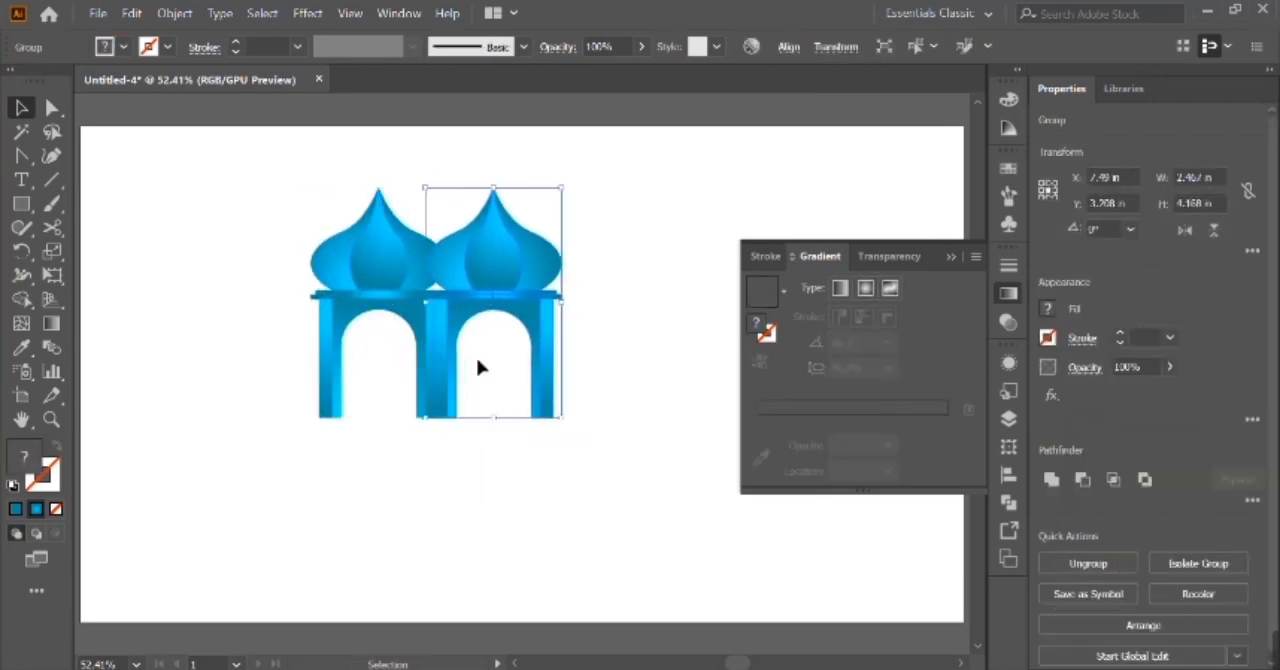
pyautogui.hotkey('ctrl', '+')
pyautogui.hotkey('ctrl', '+')
pyautogui.hotkey('ctrl', '+')
pyautogui.hotkey('ctrl', '+')
pyautogui.hotkey('ctrl', '+')
pyautogui.hscroll(-3, 477, 367)
pyautogui.press('Right')
pyautogui.press('Right')
pyautogui.press('Right')
pyautogui.press('Right')
pyautogui.press('Right')
pyautogui.press('Right')
pyautogui.press('Right')
pyautogui.press('Right')
pyautogui.press('Left')
pyautogui.press('Left')
pyautogui.press('Left')
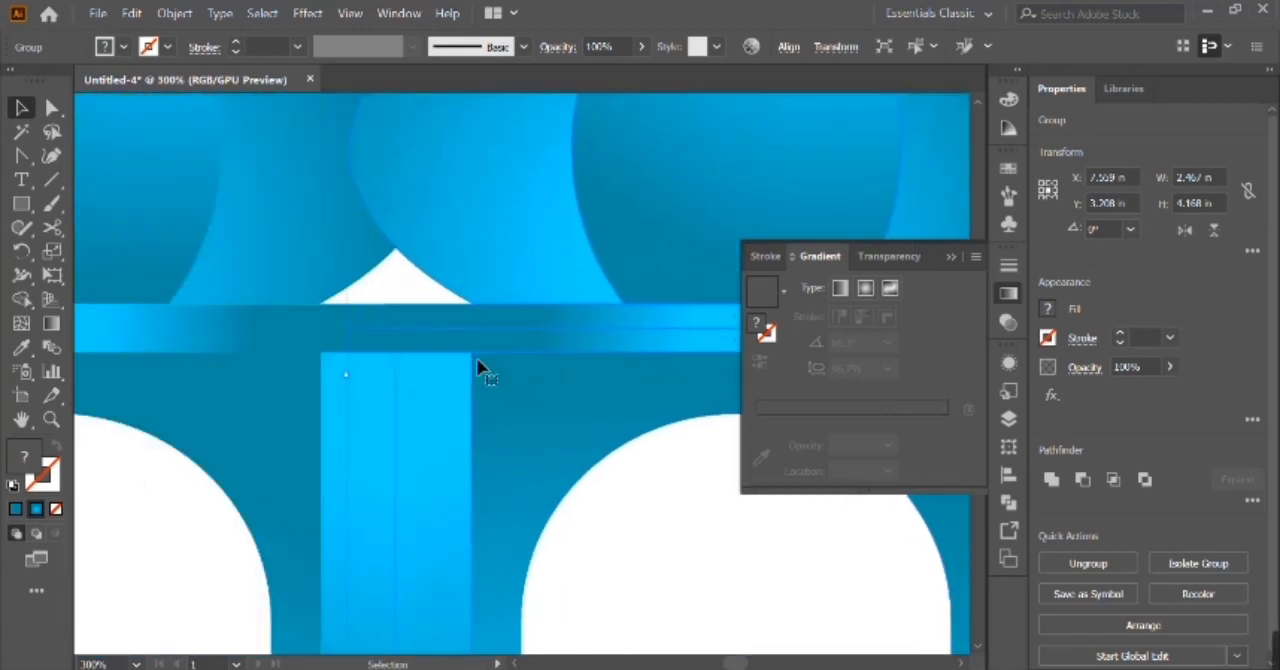
# Scale the copied pavilion down to about 1.34 × 2.27 in, keeping its base level, and move it beside the large pavilion's right pillar.
pyautogui.hotkey('ctrl', '-')
pyautogui.hotkey('ctrl', '-')
pyautogui.hotkey('ctrl', '-')
pyautogui.hotkey('ctrl', '-')
pyautogui.moveTo(616, 233); pyautogui.dragTo(531, 331)
pyautogui.hotkey('ctrl', '+')
pyautogui.hotkey('ctrl', '+')
pyautogui.hotkey('ctrl', '+')
pyautogui.hotkey('ctrl', '+')
pyautogui.press('Right')
pyautogui.press('Right')
pyautogui.press('Right')
pyautogui.press('Right')
pyautogui.press('Right')
pyautogui.press('Right')
pyautogui.press('Right')
pyautogui.press('Right')
pyautogui.press('Right')
pyautogui.press('Right')
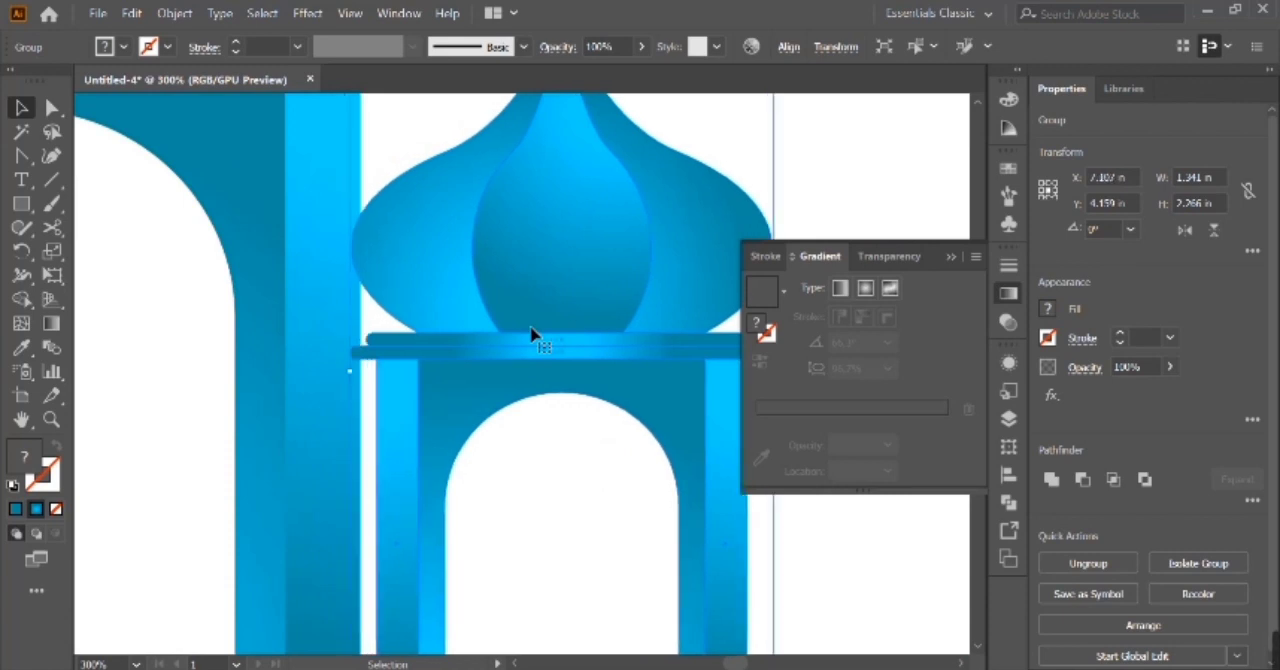
# Shrink the small pavilion to about 0.96 × 1.61 in and stand it against the large pavilion's right pillar on the same baseline.
pyautogui.hotkey('ctrl', '-')
pyautogui.hotkey('ctrl', '-')
pyautogui.hotkey('ctrl', '-')
pyautogui.press('Left')
pyautogui.press('Left')
pyautogui.press('Left')
pyautogui.press('Left')
pyautogui.press('Left')
pyautogui.moveTo(584, 256); pyautogui.dragTo(551, 335)
pyautogui.click(614, 347)
pyautogui.click(554, 372)
pyautogui.hotkey('ctrl', '-')
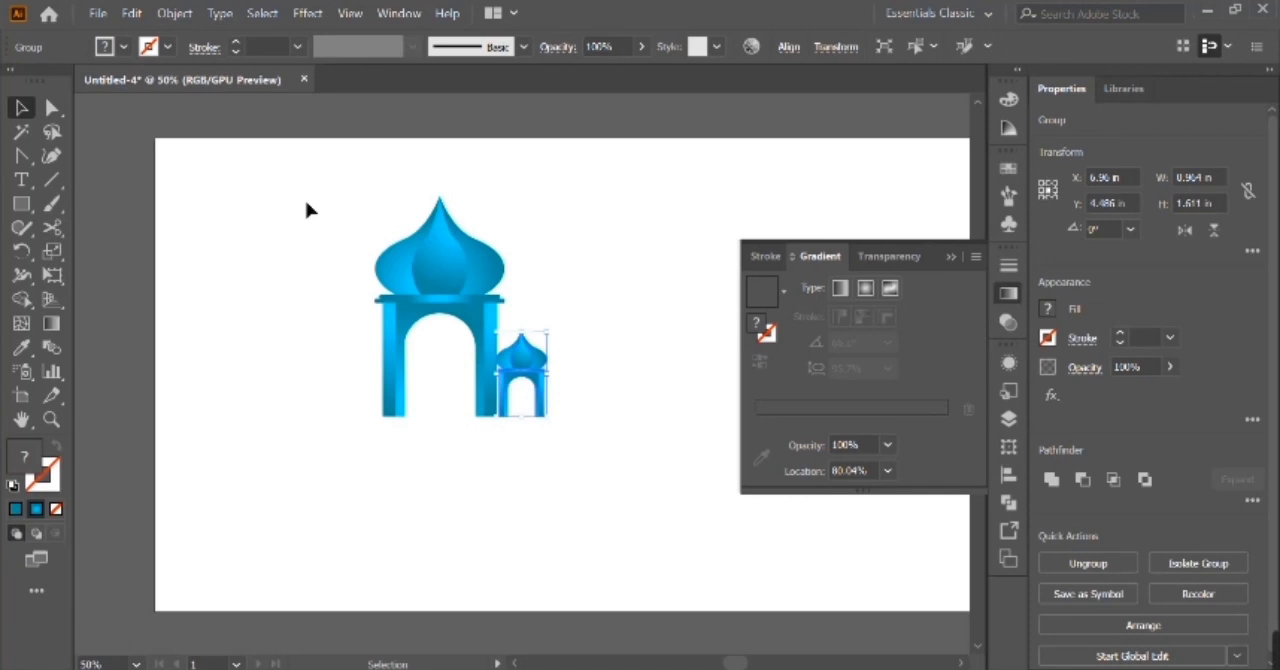
# Raise the bottom edges of both pavilions' pillars and arch panels together to shorten them slightly.
pyautogui.click(309, 209)
pyautogui.hotkey('ctrl', 'a')
pyautogui.hotkey('ctrl', '-')
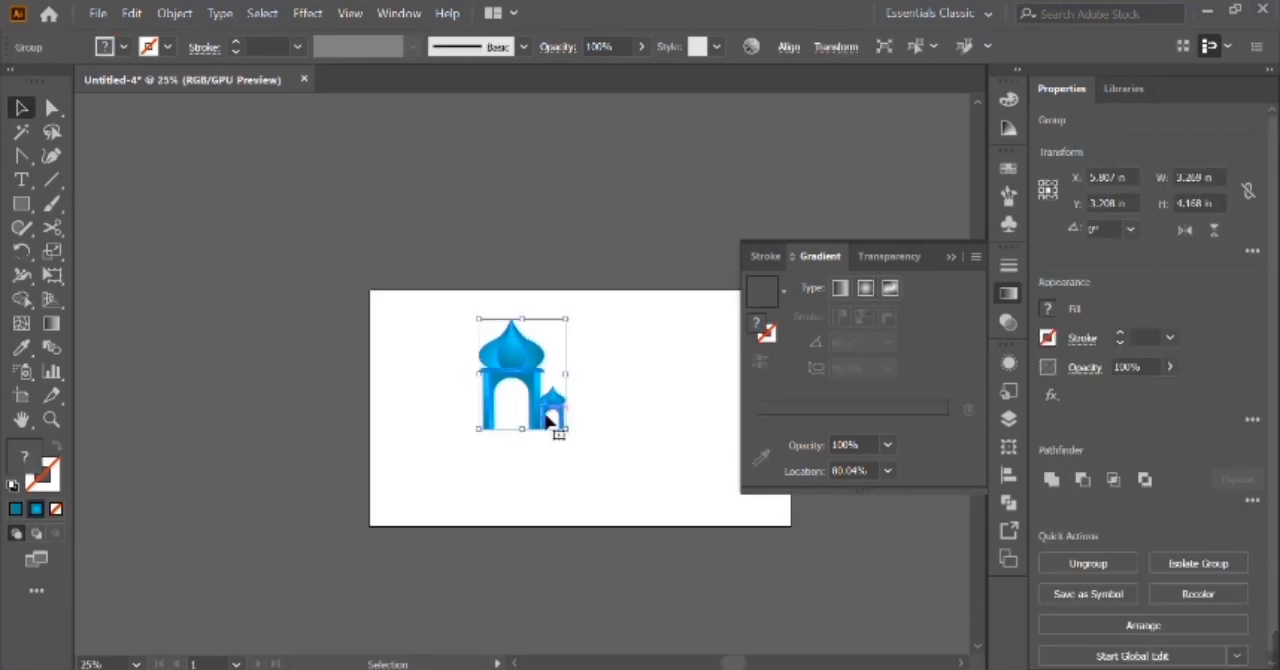
pyautogui.hotkey('ctrl', '+')
pyautogui.hotkey('ctrl', '+')
pyautogui.hotkey('ctrl', 'shift', 'g')
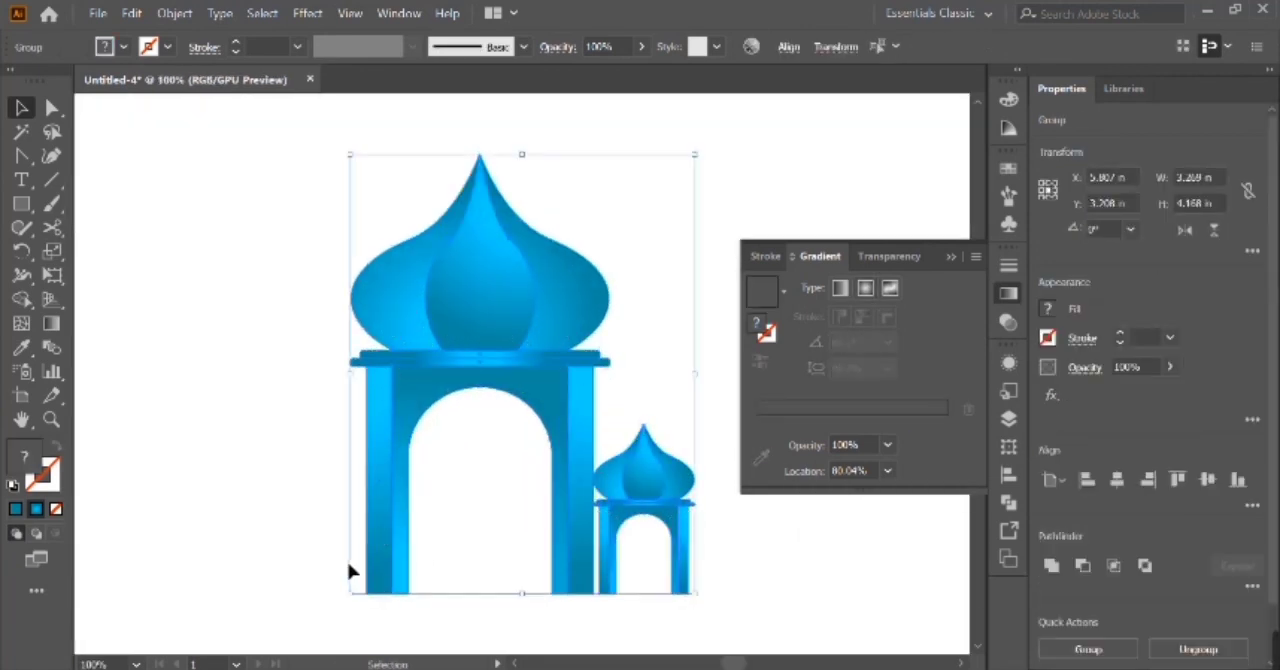
pyautogui.press('a')
pyautogui.moveTo(331, 562); pyautogui.dragTo(731, 612)
pyautogui.hotkey('shift', 'Up')
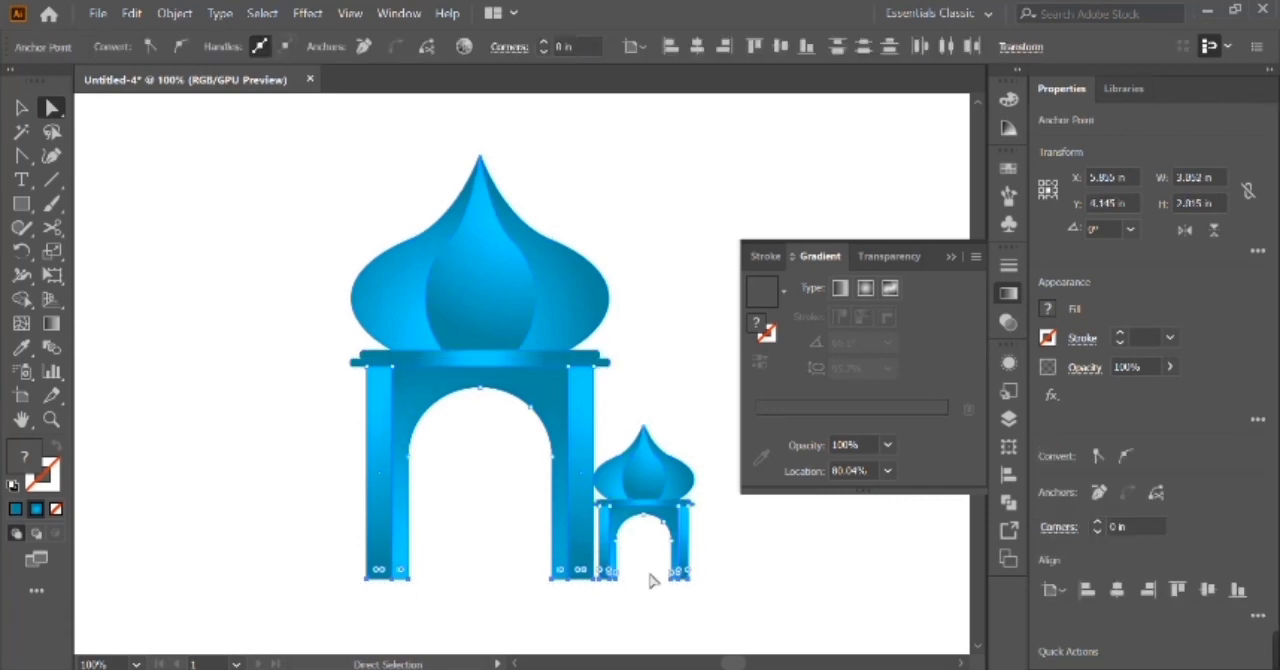
# Group both pavilions together and move the group off the artboard to its left.
pyautogui.press('v')
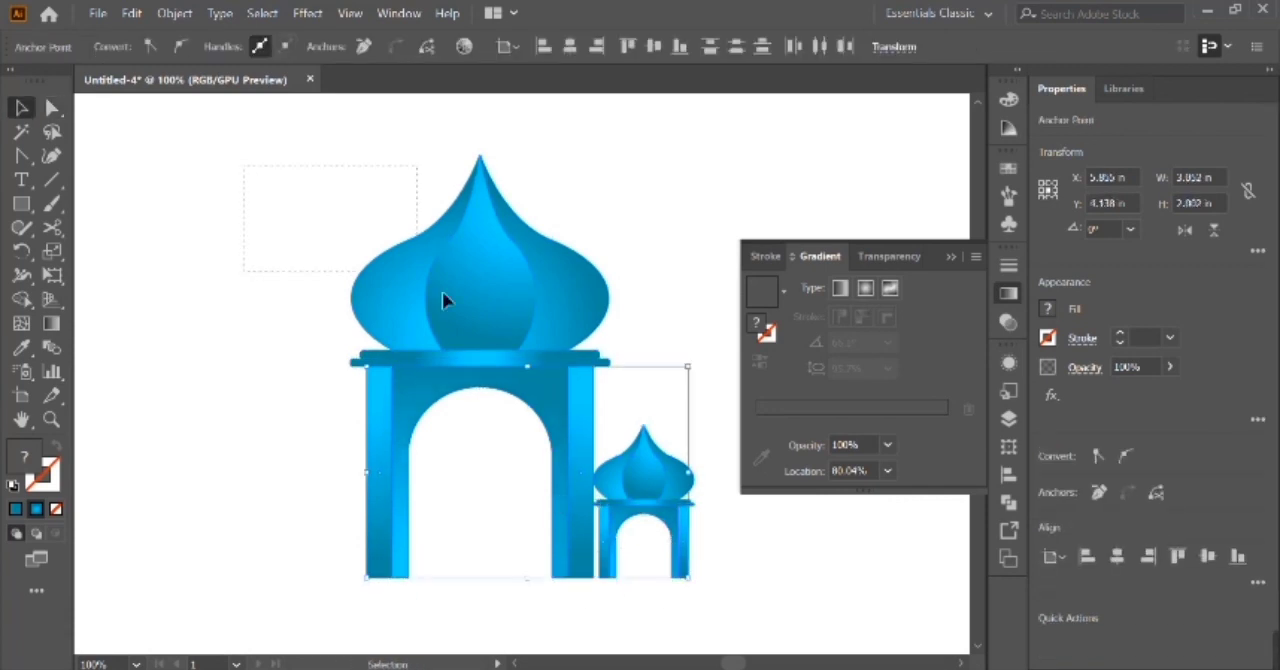
pyautogui.hotkey('ctrl', 'a')
pyautogui.hotkey('ctrl', 'g')
pyautogui.hotkey('ctrl', '-')
pyautogui.hotkey('ctrl', '-')
pyautogui.moveTo(493, 363); pyautogui.dragTo(222, 359)
# Draw a circle about 5.86 in across on the artboard, with no fill and a blue stroke.
pyautogui.click(952, 258)
pyautogui.click(1008, 475)
pyautogui.click(933, 408)
pyautogui.click(949, 357)
pyautogui.moveTo(21, 203); pyautogui.dragTo(100, 250)
pyautogui.click(557, 372)
pyautogui.click(743, 489)
pyautogui.moveTo(553, 390); pyautogui.dragTo(627, 430)
pyautogui.click(56, 446)
pyautogui.press('v')
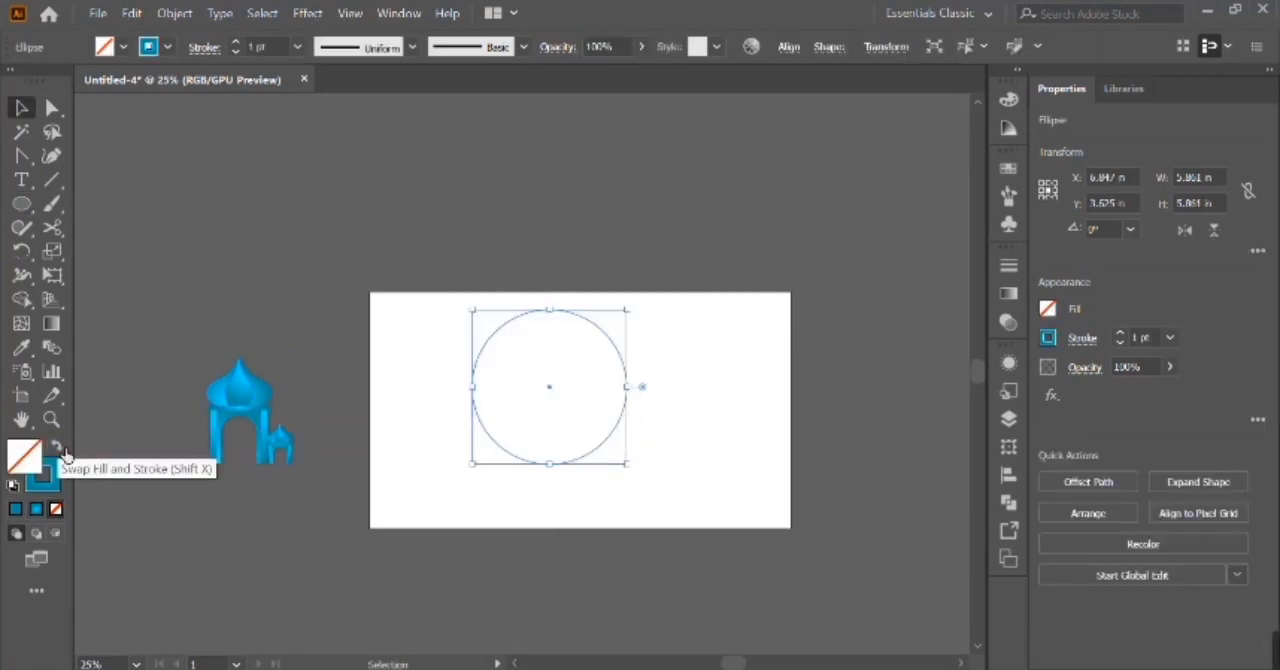
# Add a second, smaller circle about 5.56 in across with a 2 pt stroke, offset up and right inside the first.
pyautogui.hotkey('ctrl', '=')
pyautogui.keyDown('alt'); pyautogui.moveTo(522, 380); pyautogui.dragTo(545, 364); pyautogui.keyUp('alt')
pyautogui.keyDown('shift'); pyautogui.moveTo(541, 252); pyautogui.dragTo(542, 282); pyautogui.keyUp('shift')
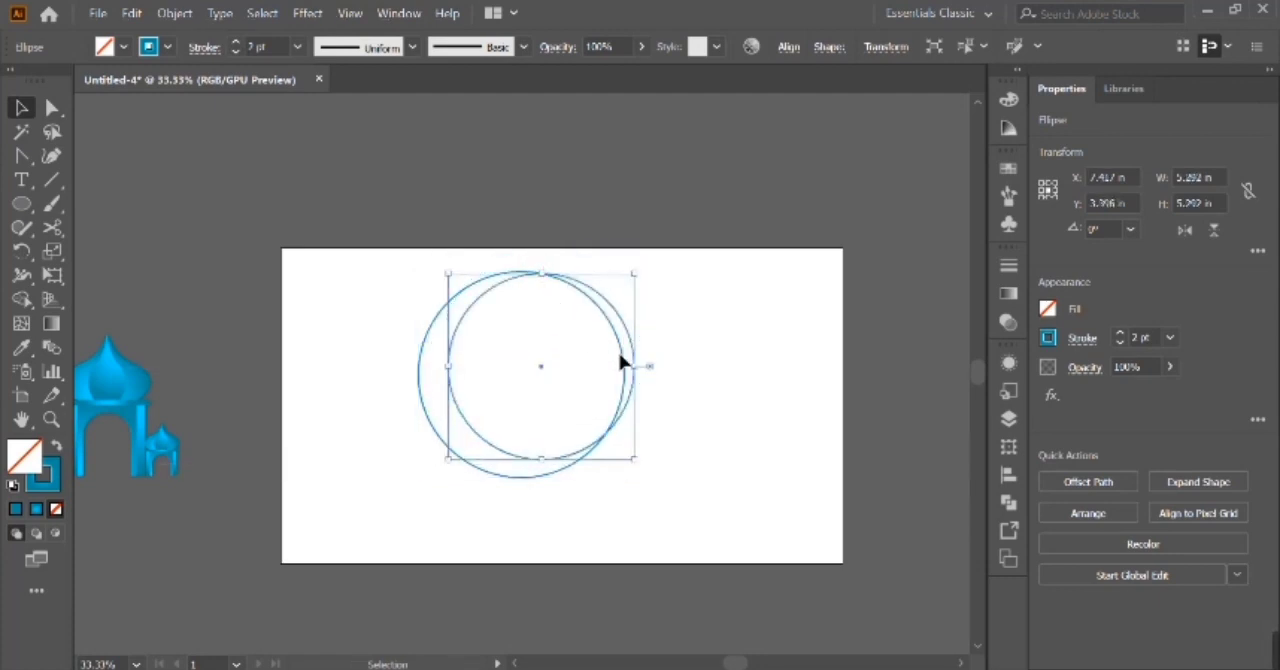
pyautogui.hotkey('shift', 'Left')
pyautogui.hotkey('shift', 'Left')
pyautogui.hotkey('shift', 'Up')
pyautogui.moveTo(636, 463); pyautogui.dragTo(644, 473)
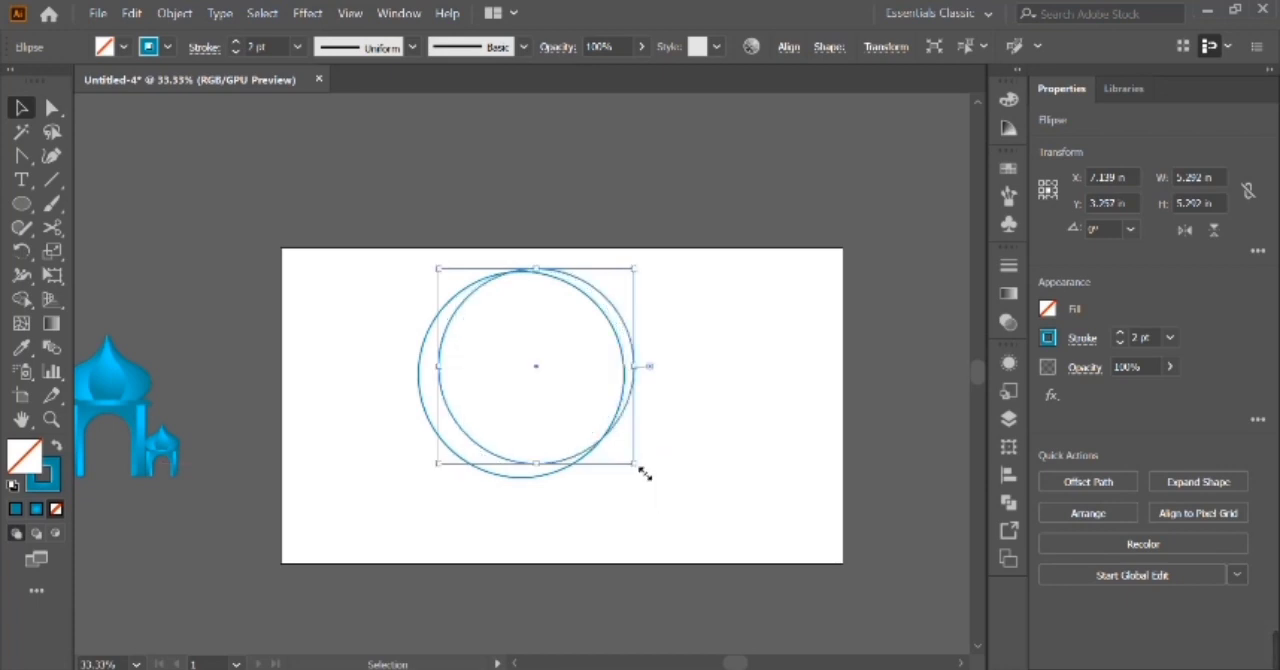
# Duplicate the smaller circle in place and shift the copy farther up and to the right.
pyautogui.hotkey('ctrl', 'c')
pyautogui.hotkey('ctrl', 'f')
pyautogui.hotkey('shift', 'Right')
pyautogui.hotkey('shift', 'Right')
pyautogui.hotkey('shift', 'Right')
pyautogui.hotkey('shift', 'Up')
pyautogui.hotkey('shift', 'Up')
pyautogui.hotkey('shift', 'Up')
pyautogui.hotkey('shift', 'Down')
pyautogui.hotkey('shift', 'Right')
pyautogui.press('Up')
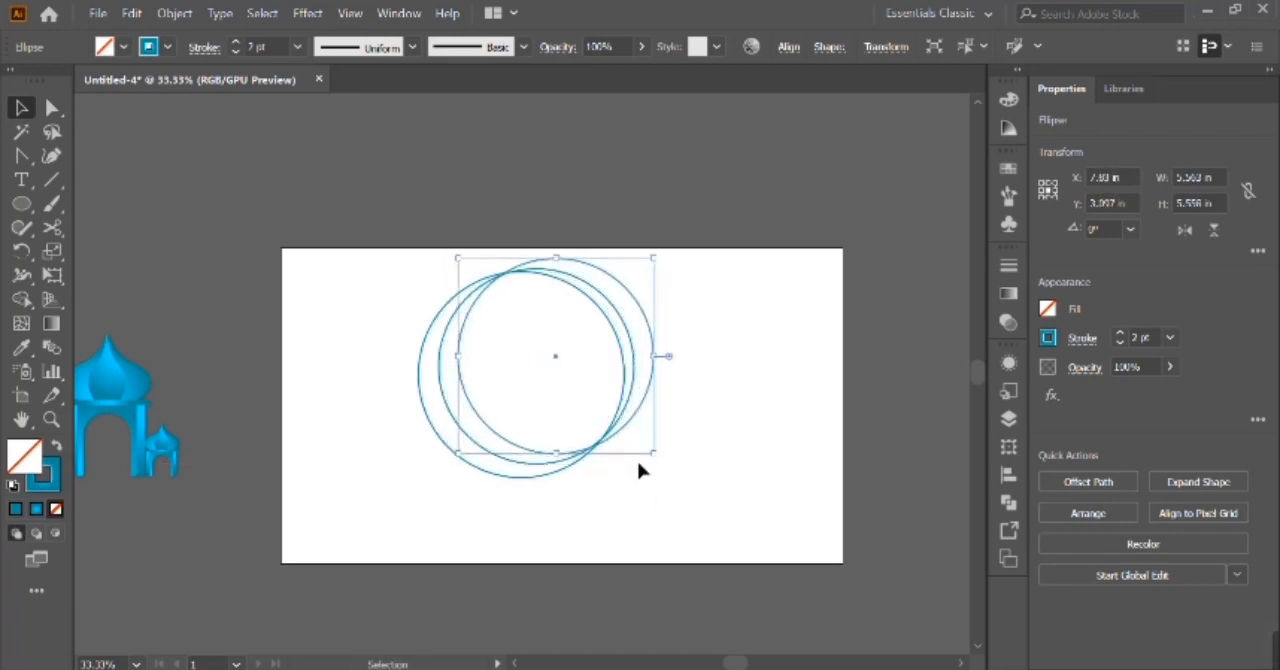
pyautogui.press('Down')
# Resize and nudge the third circle so its outline crosses the other two circles at their shared intersection points.
pyautogui.moveTo(639, 464); pyautogui.dragTo(390, 457)
pyautogui.click(24, 302)
pyautogui.press('v')
pyautogui.scroll(6, 521, 265)
pyautogui.click(411, 291)
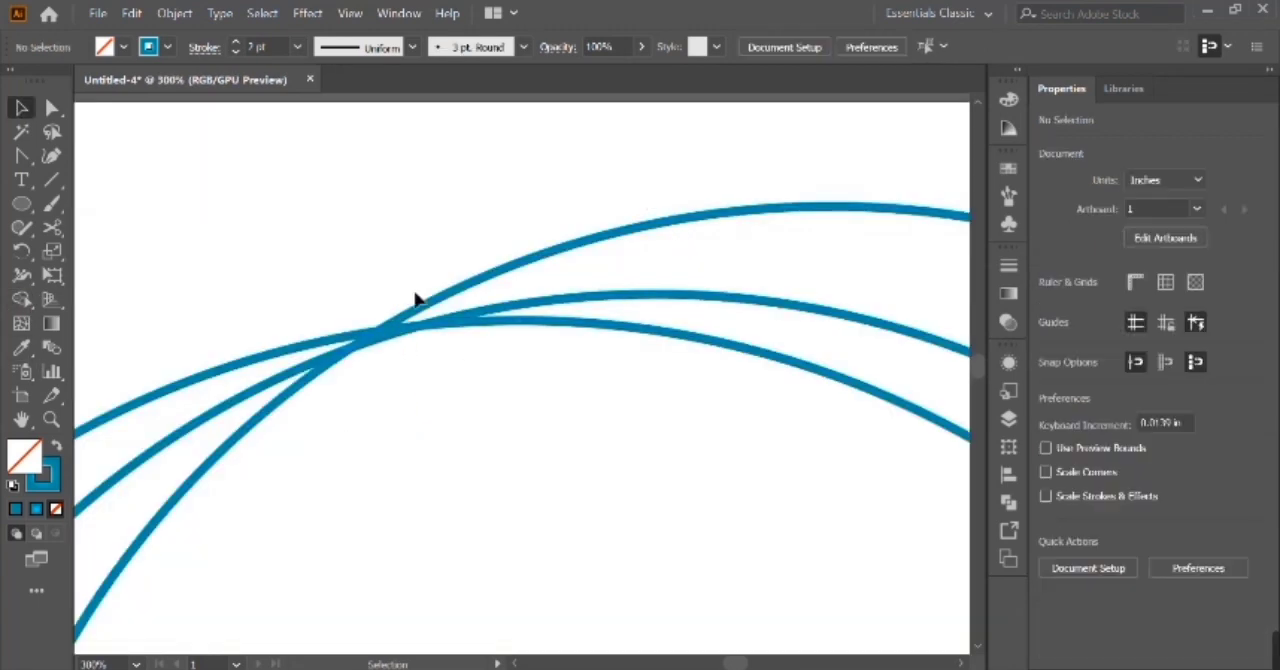
pyautogui.click(423, 304)
pyautogui.press('Down')
pyautogui.press('Down')
pyautogui.press('Down')
pyautogui.press('Left')
pyautogui.press('Down')
pyautogui.press('Down')
pyautogui.press('Left')
pyautogui.press('Down')
pyautogui.press('Left')
pyautogui.hotkey('ctrl', '-')
pyautogui.hotkey('ctrl', '-')
pyautogui.hotkey('ctrl', '-')
pyautogui.hotkey('ctrl', '-')
pyautogui.moveTo(722, 571); pyautogui.dragTo(710, 562)
# Remove the circle areas outside the lower-left arcs with the Shape Builder tool, leaving two nested crescents.
pyautogui.hotkey('ctrl', 'a')
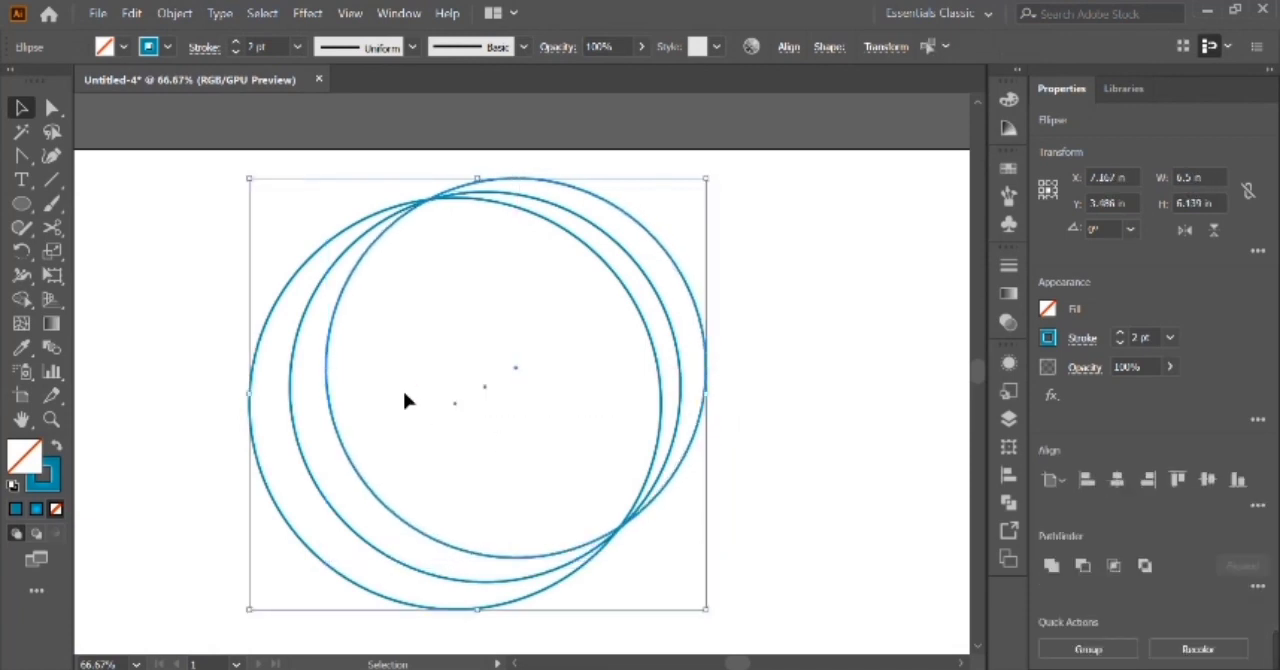
pyautogui.hotkey('shift', 'm')
pyautogui.moveTo(722, 234); pyautogui.dragTo(617, 303)
pyautogui.click(22, 106)
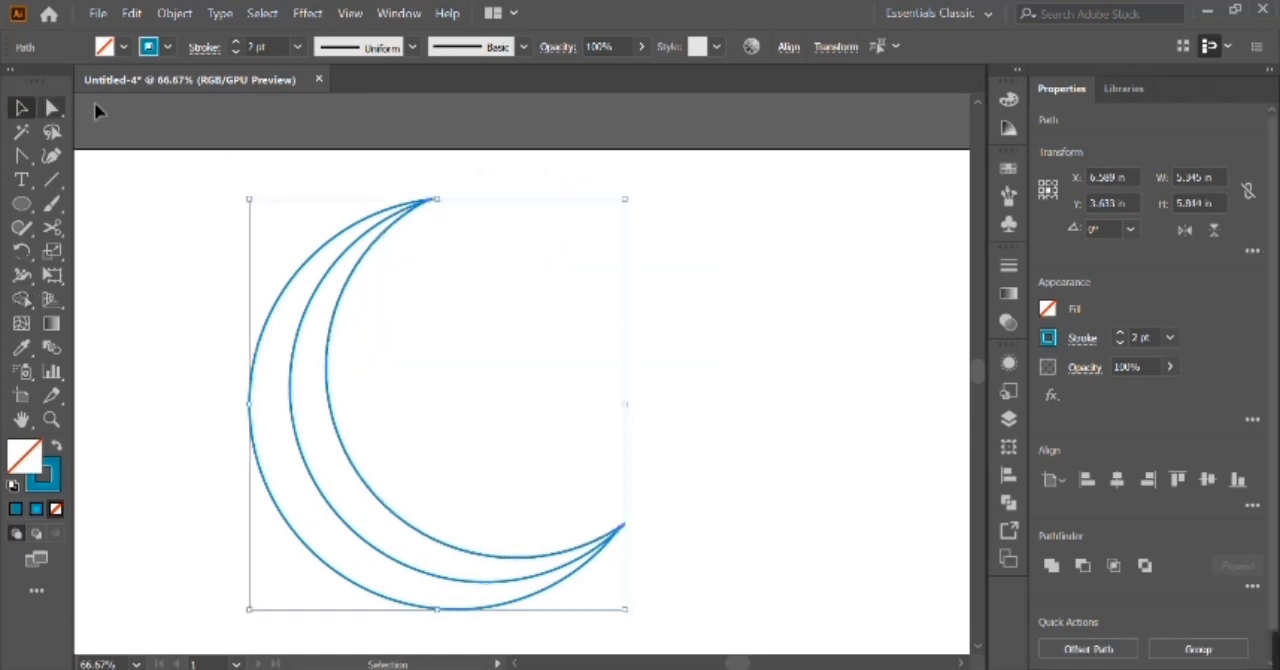
pyautogui.hscroll(-3, 304, 304)
pyautogui.hscroll(1, 304, 304)
pyautogui.click(695, 415)
# Fill the inner crescent with a gradient whose first stop is light orange at 0% and whose blue stop is at 100%.
pyautogui.click(421, 476)
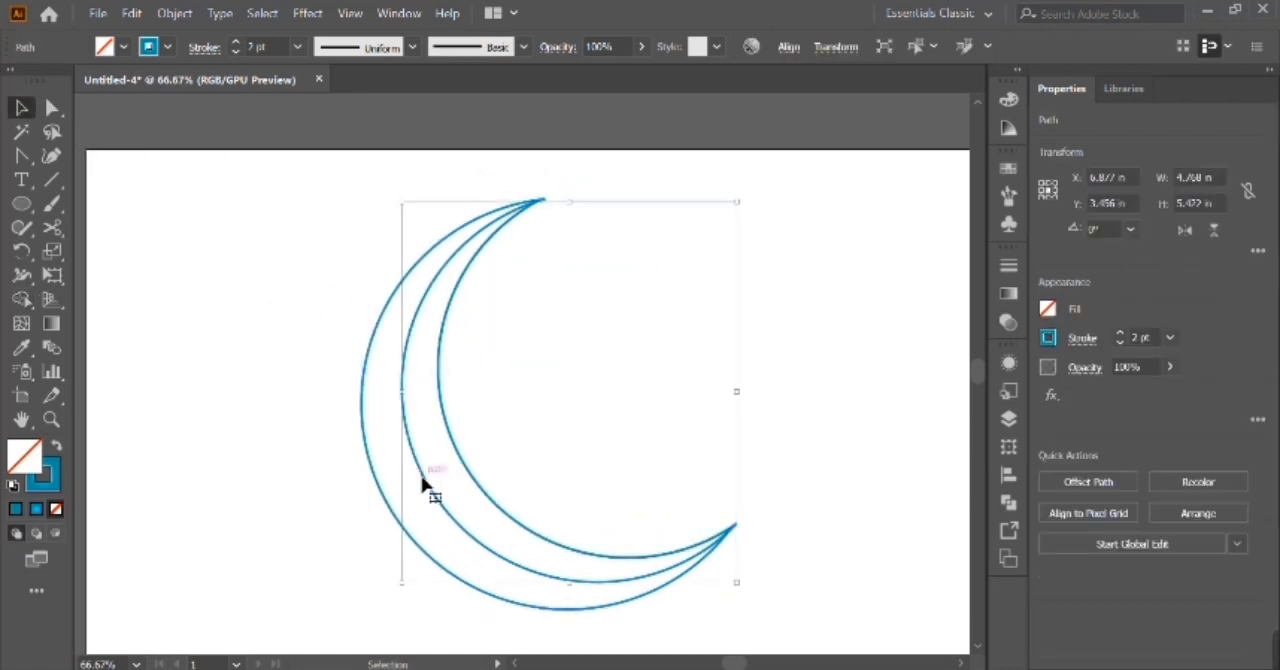
pyautogui.click(1009, 296)
pyautogui.click(823, 414)
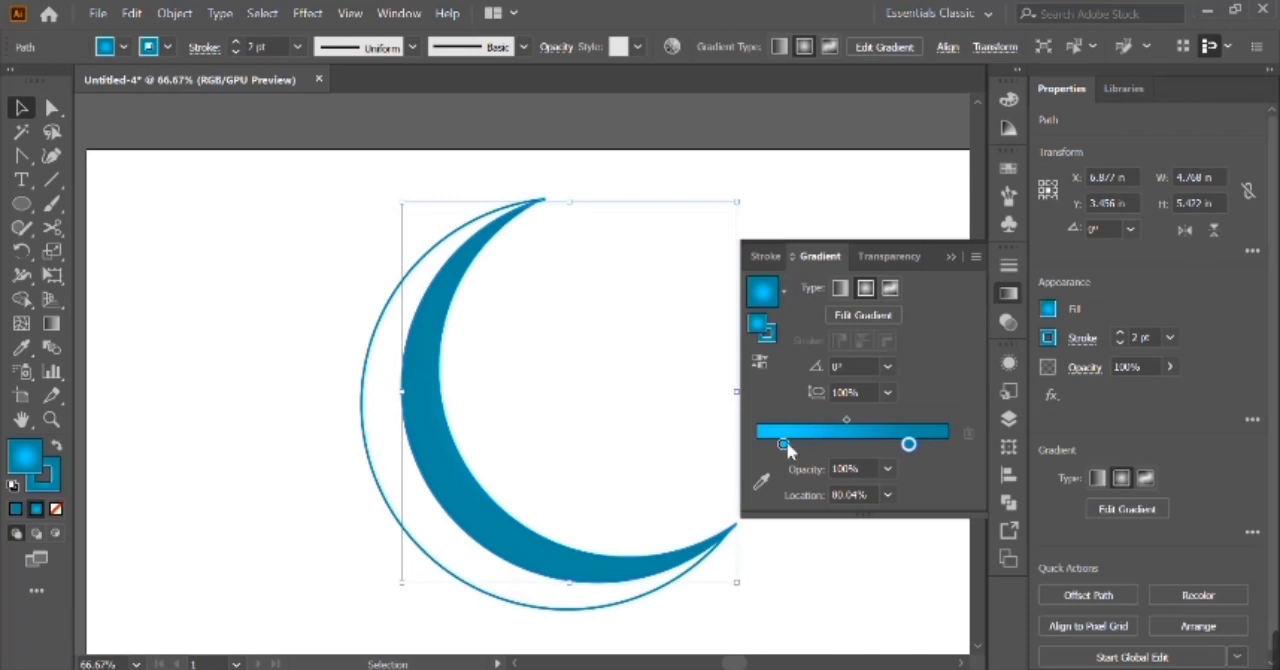
pyautogui.doubleClick(757, 444)
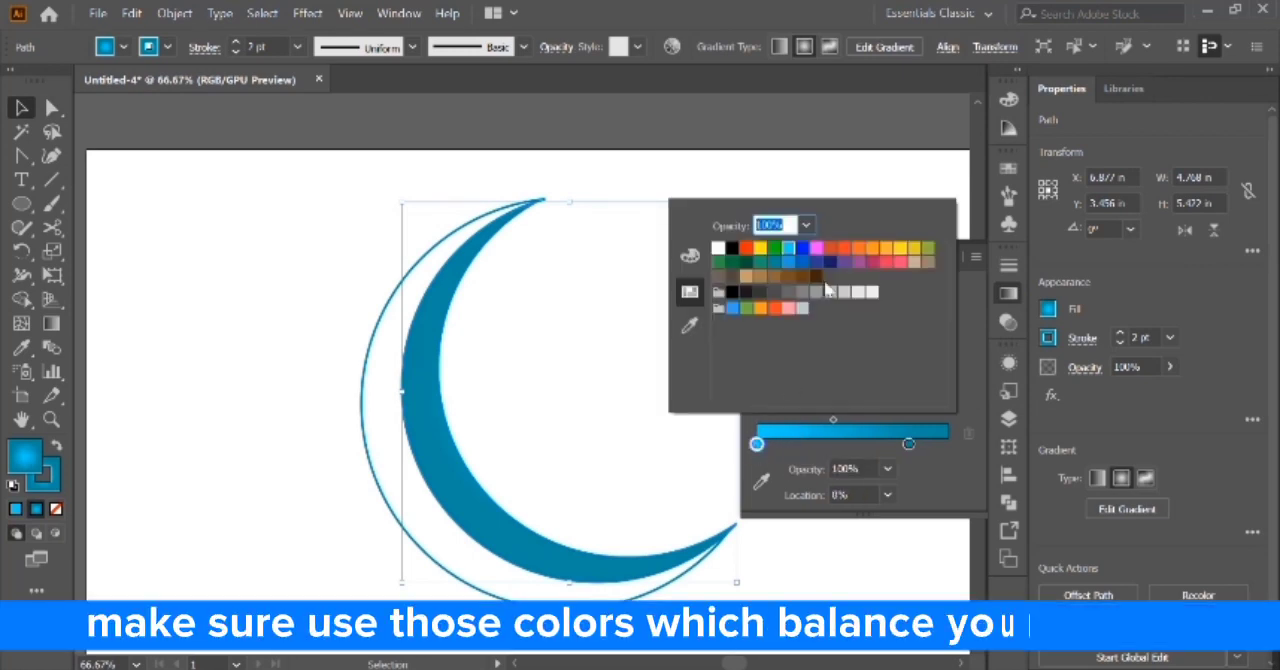
pyautogui.doubleClick(28, 456)
pyautogui.click(1057, 393)
pyautogui.click(920, 200)
pyautogui.click(1237, 174)
pyautogui.moveTo(910, 450); pyautogui.dragTo(948, 447)
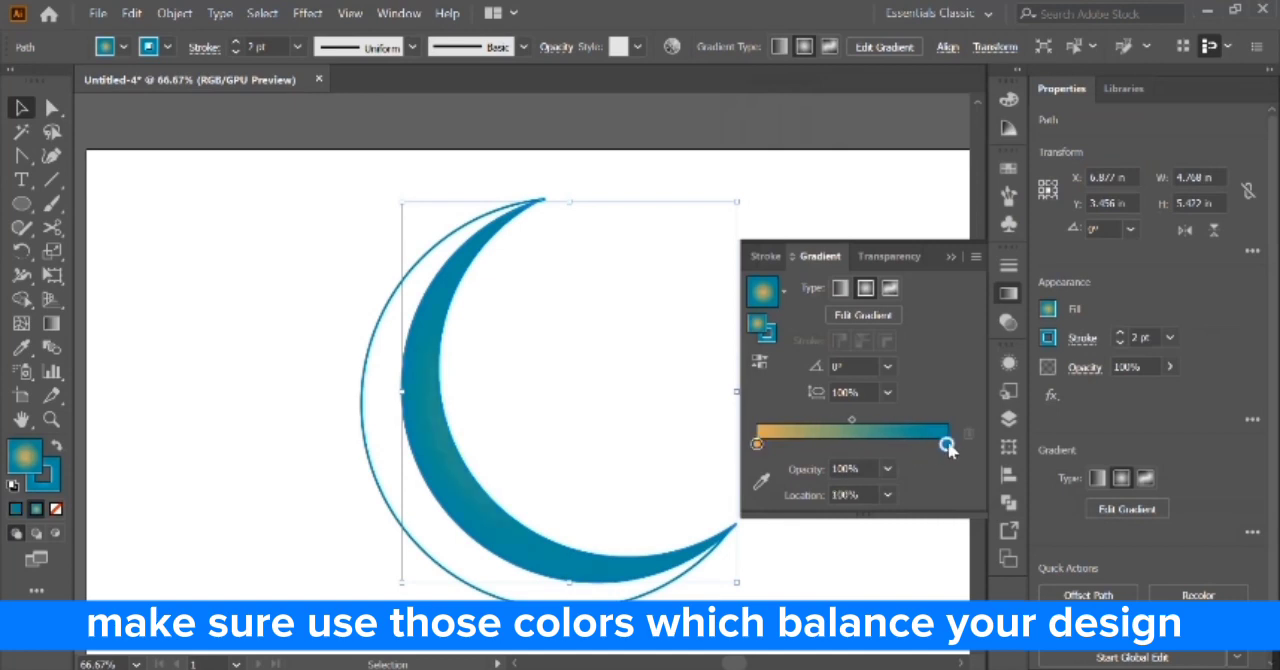
# Change the inner crescent's end gradient stop to dark orange and make the gradient linear.
pyautogui.doubleClick(40, 447)
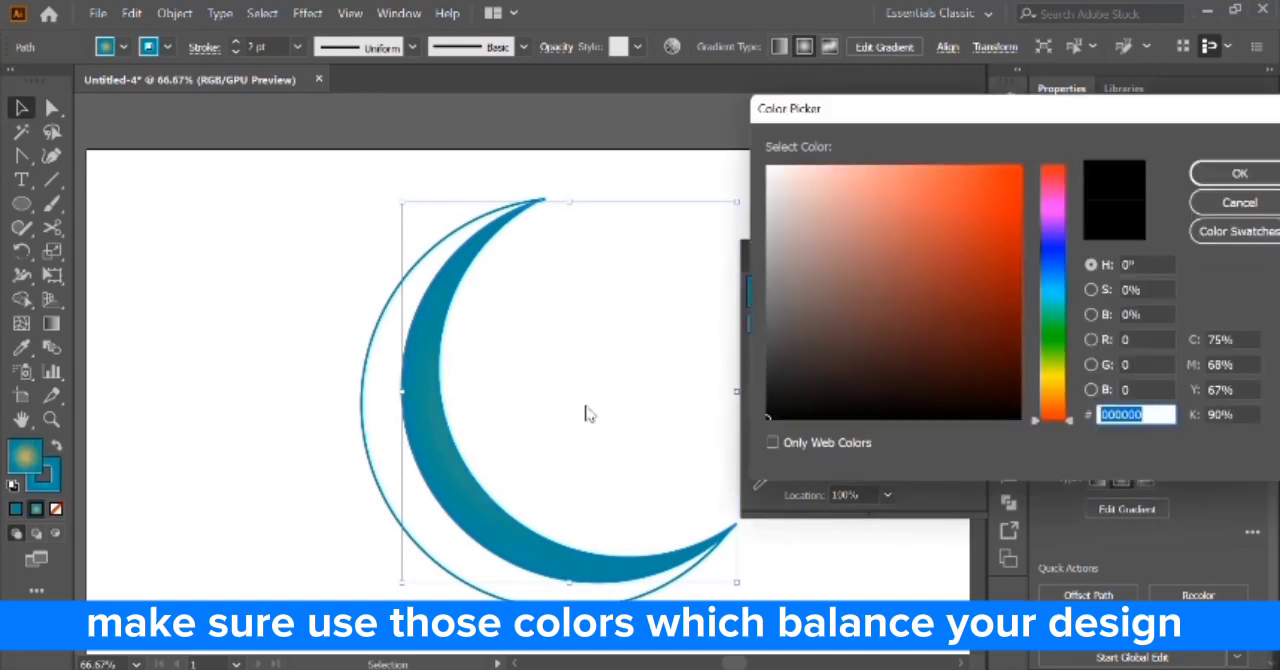
pyautogui.click(1055, 408)
pyautogui.click(989, 258)
pyautogui.click(1239, 173)
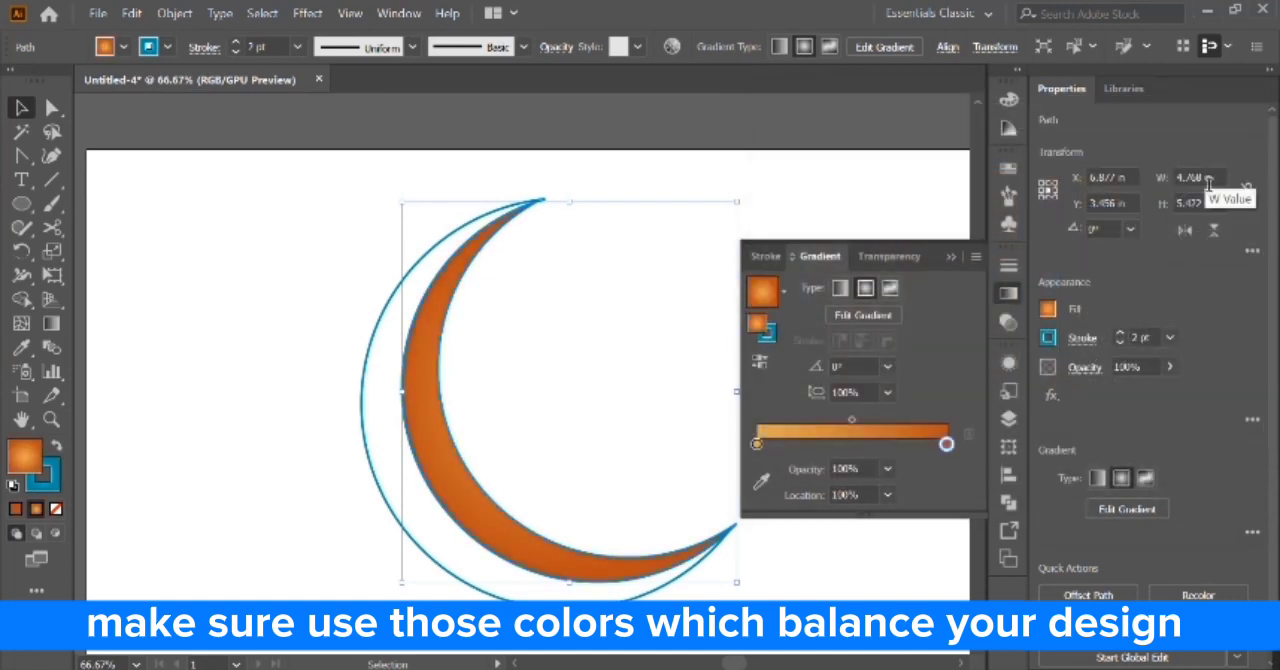
pyautogui.click(843, 290)
# Copy the inner crescent's orange linear gradient onto the outer crescent with the Eyedropper.
pyautogui.hotkey('ctrl', '-')
pyautogui.hotkey('ctrl', '-')
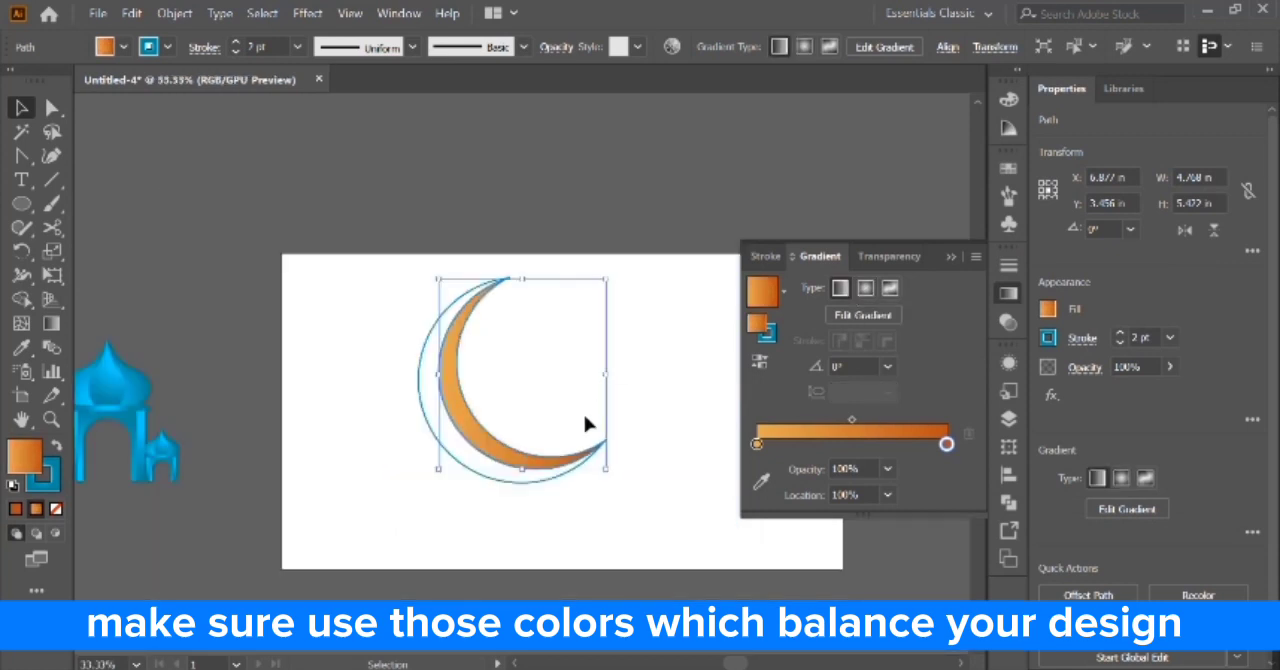
pyautogui.click(528, 485)
pyautogui.press('i')
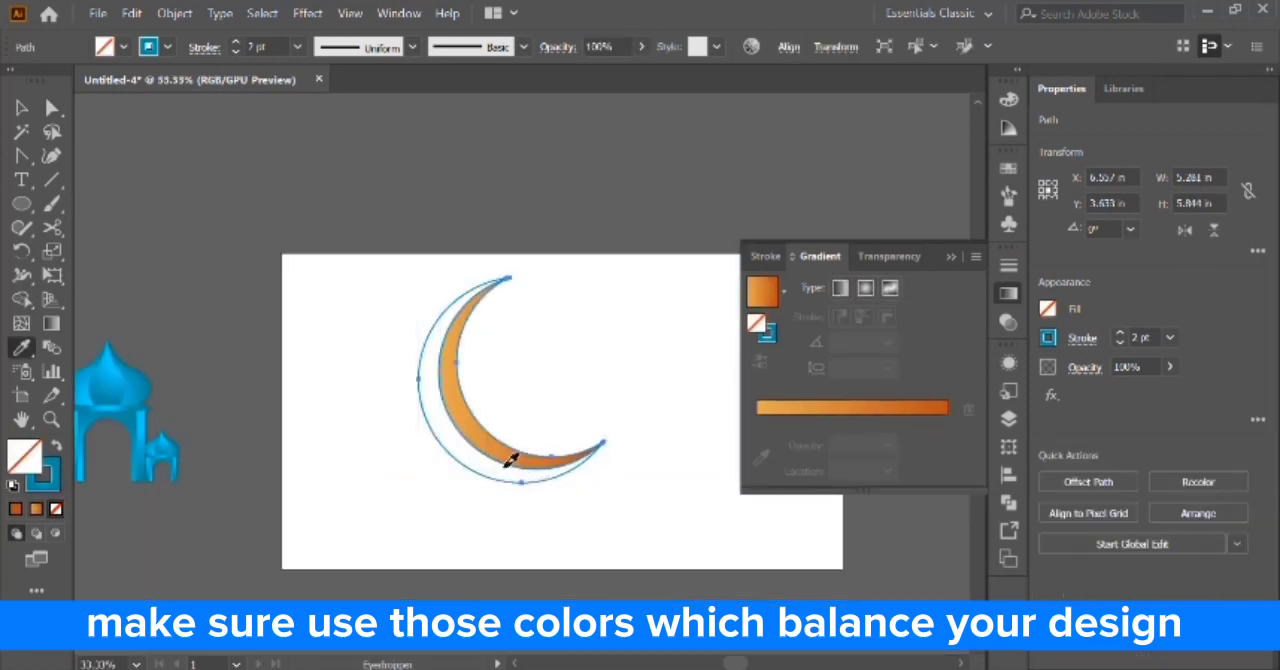
pyautogui.click(505, 467)
pyautogui.press('v')
# Remove the blue stroke from both crescents and group them as one moon.
pyautogui.moveTo(530, 509); pyautogui.dragTo(555, 440)
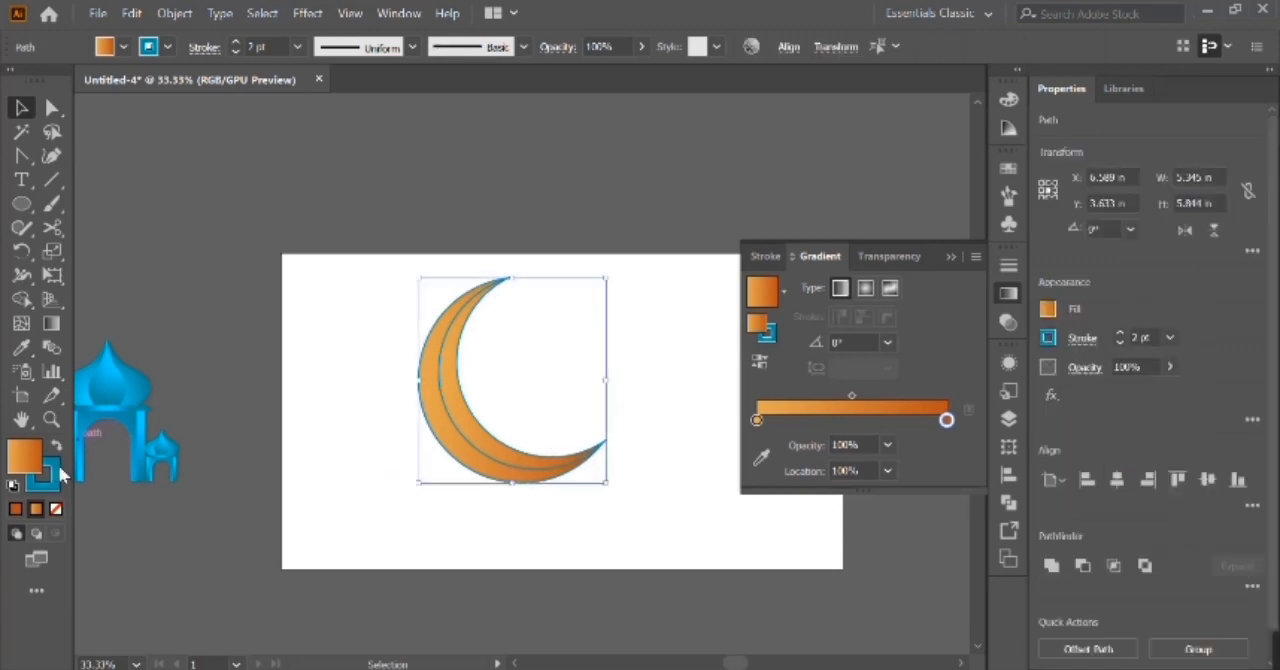
pyautogui.click(56, 508)
pyautogui.click(422, 558)
# Place the pavilion group inside the crescent moon's curve and enlarge the moon around it.
pyautogui.moveTo(140, 466); pyautogui.dragTo(553, 437)
pyautogui.keyDown('shift'); pyautogui.click(446, 428); pyautogui.keyUp('shift')
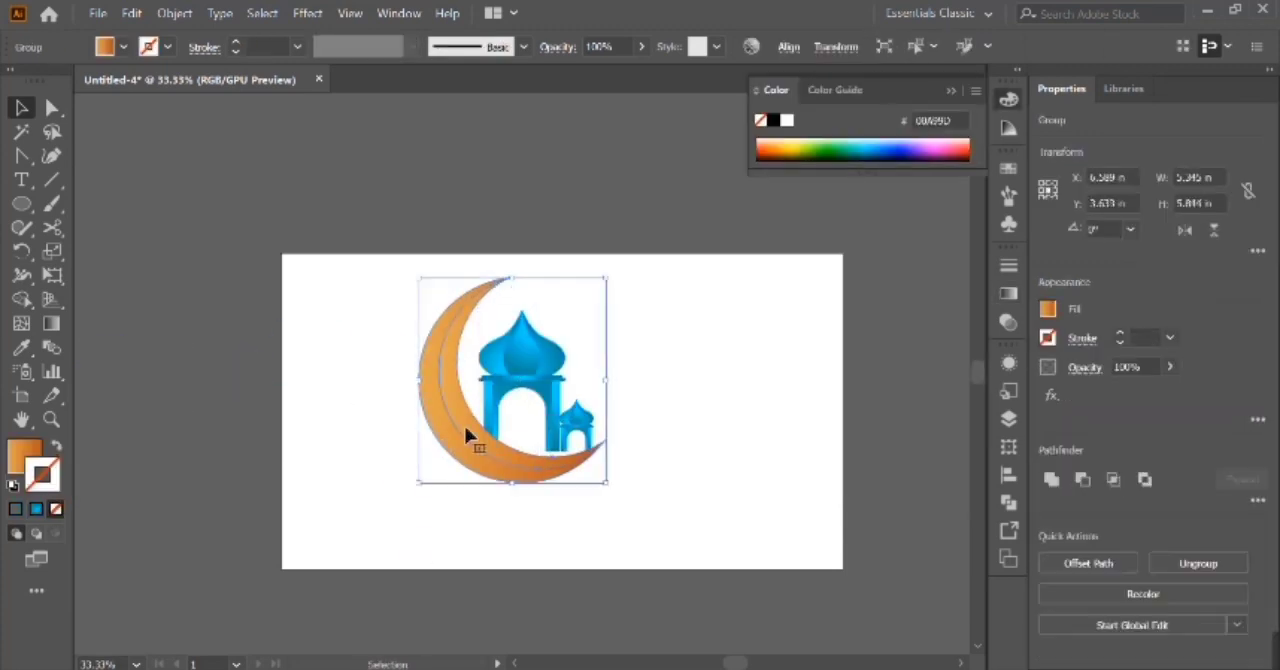
pyautogui.moveTo(616, 390)
pyautogui.mouseDown()
pyautogui.moveTo(563, 381)
pyautogui.moveTo(629, 381)
pyautogui.mouseUp()
pyautogui.click(563, 384)
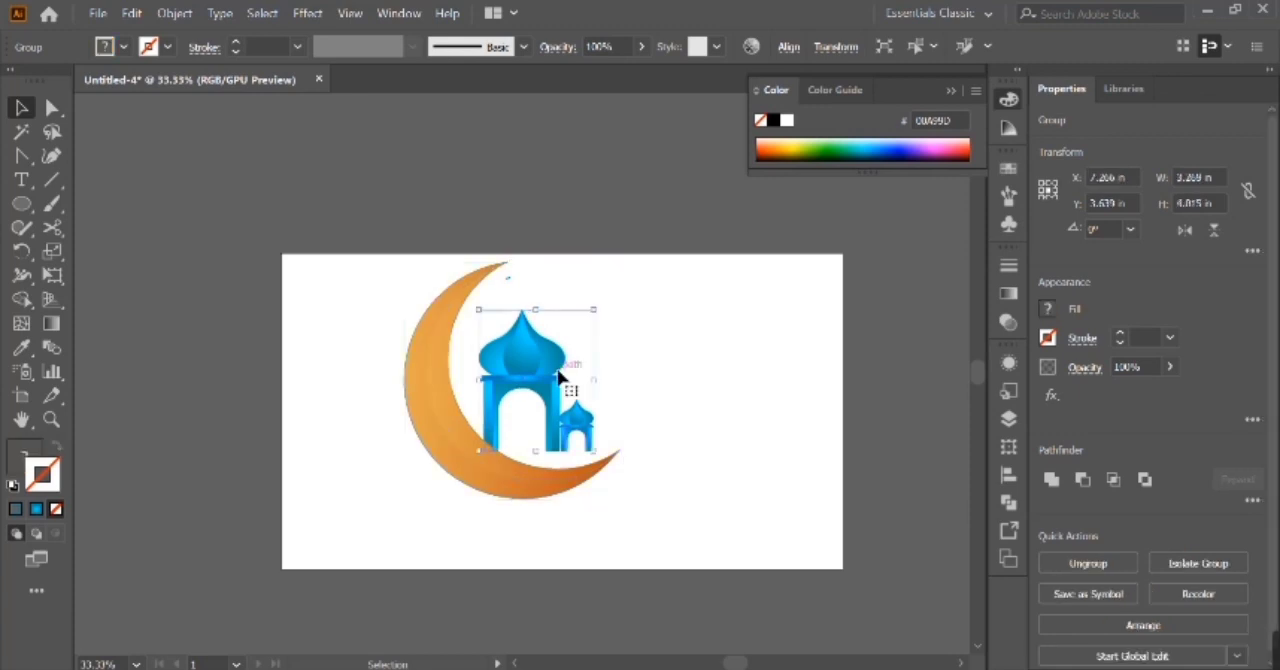
# Nudge the pavilion group down and sideways so its bases rest on the moon's lower curve.
pyautogui.hotkey('shift', 'Right')
pyautogui.hotkey('shift', 'Up')
pyautogui.press('Down')
pyautogui.press('Down')
pyautogui.press('Down')
pyautogui.press('Down')
pyautogui.press('Down')
pyautogui.hotkey('shift', 'Right')
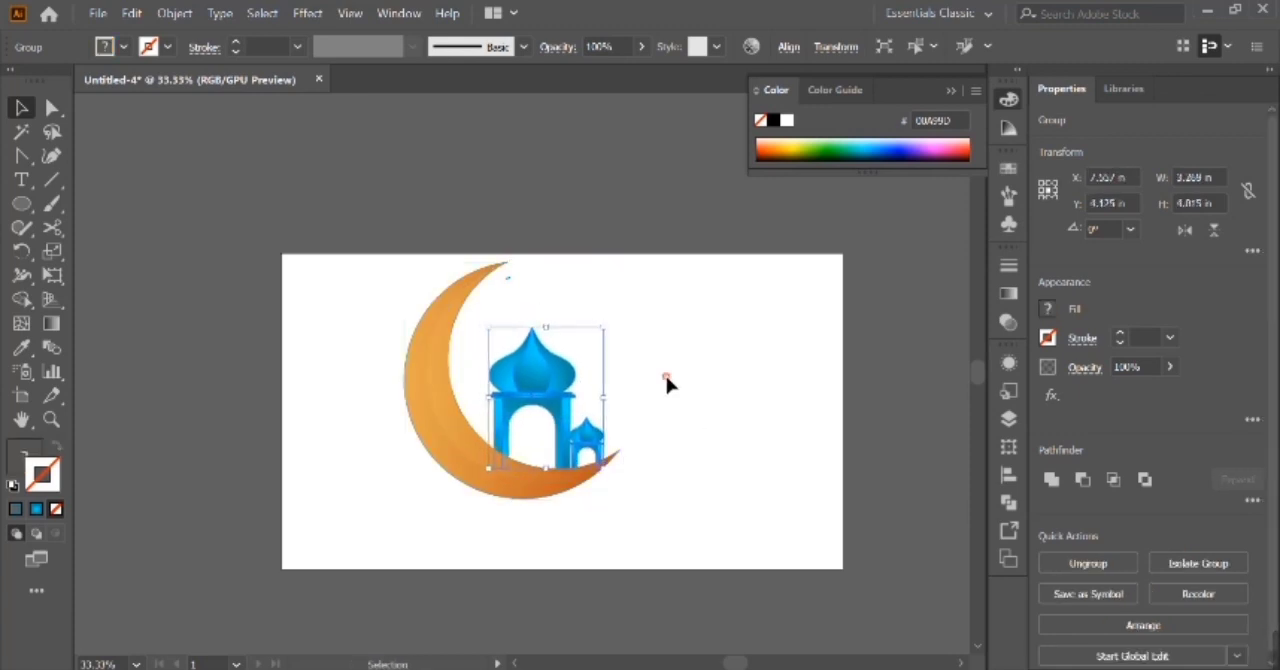
# Shift the moon and pavilions together slightly to the left and group them.
pyautogui.moveTo(667, 378); pyautogui.dragTo(414, 553)
pyautogui.hotkey('shift', 'Left')
pyautogui.hotkey('ctrl', 'g')
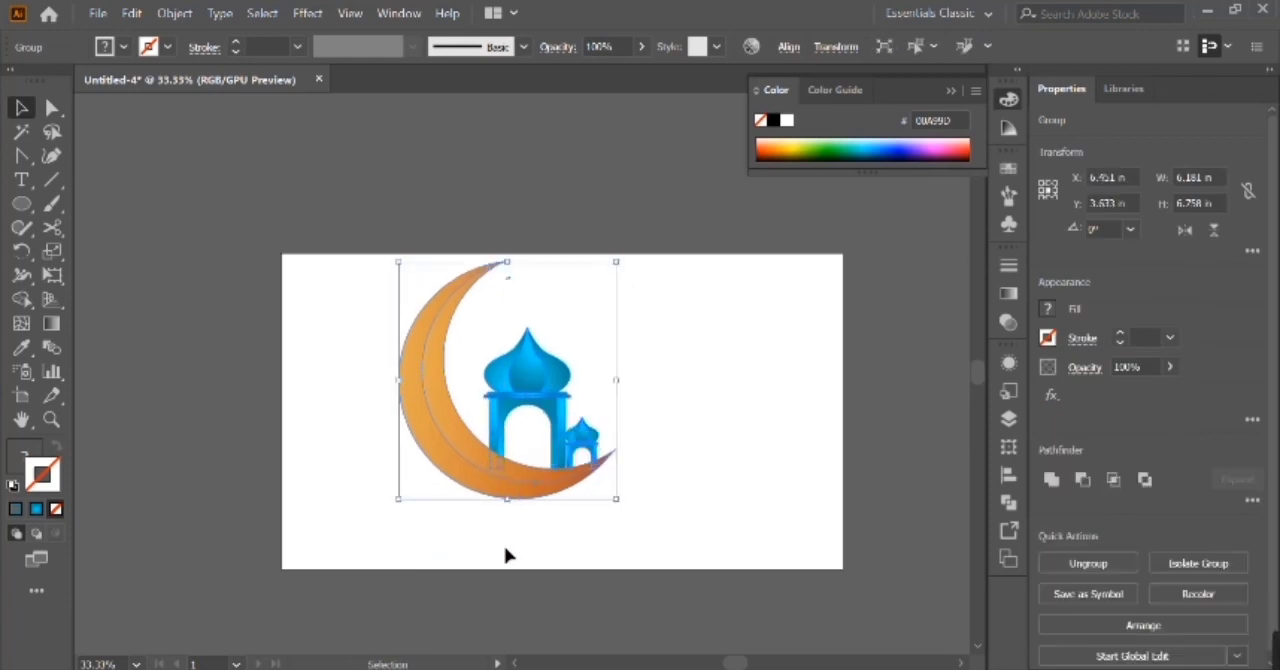
# Ungroup the combined moon and pavilion artwork.
pyautogui.click(505, 555)
pyautogui.click(545, 490)
pyautogui.moveTo(545, 490); pyautogui.dragTo(568, 535)
pyautogui.hotkey('ctrl', 'z')
pyautogui.hotkey('ctrl', 'shift', 'g')
pyautogui.click(568, 536)
# Change the starting gradient stop of the inner crescent to a bright reddish orange.
pyautogui.click(507, 476)
pyautogui.click(1011, 300)
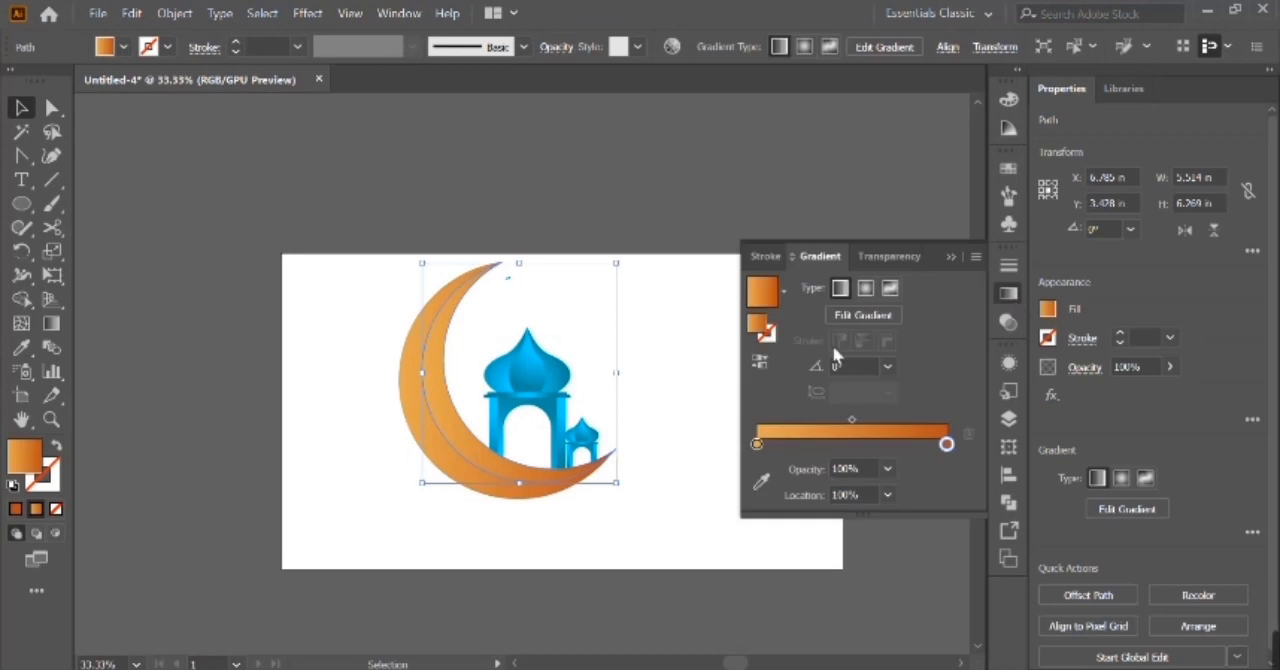
pyautogui.click(758, 447)
pyautogui.doubleClick(758, 447)
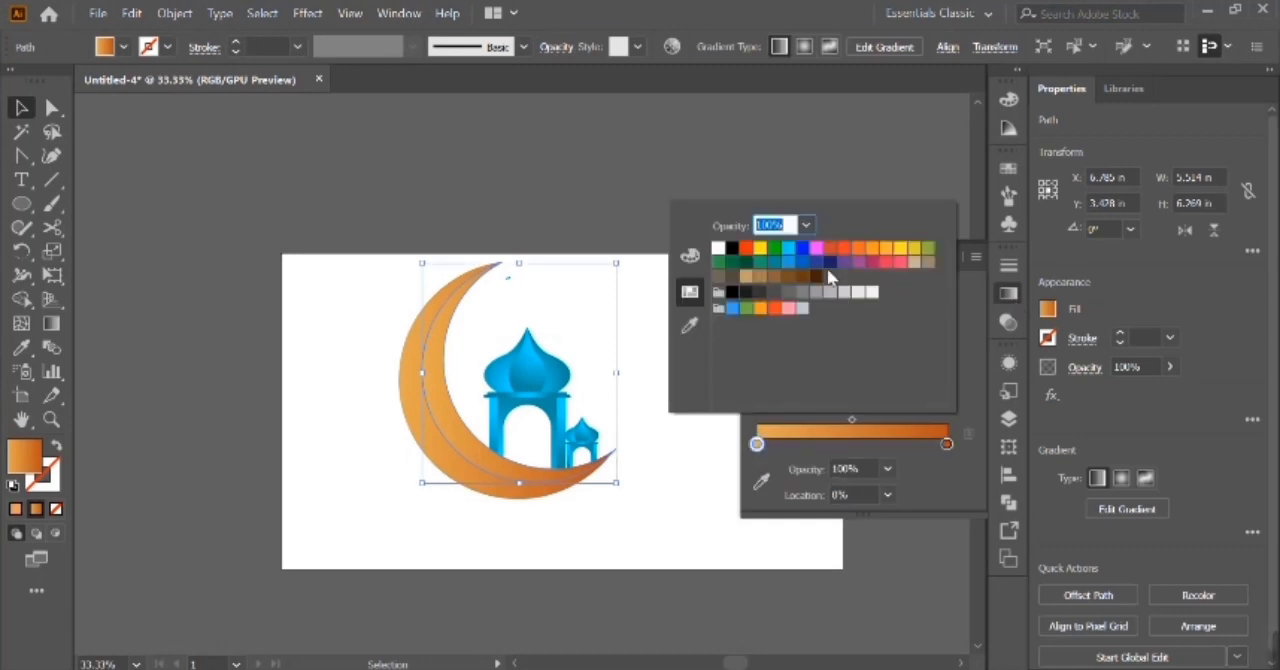
pyautogui.click(838, 256)
pyautogui.doubleClick(31, 457)
pyautogui.click(927, 172)
pyautogui.click(1206, 170)
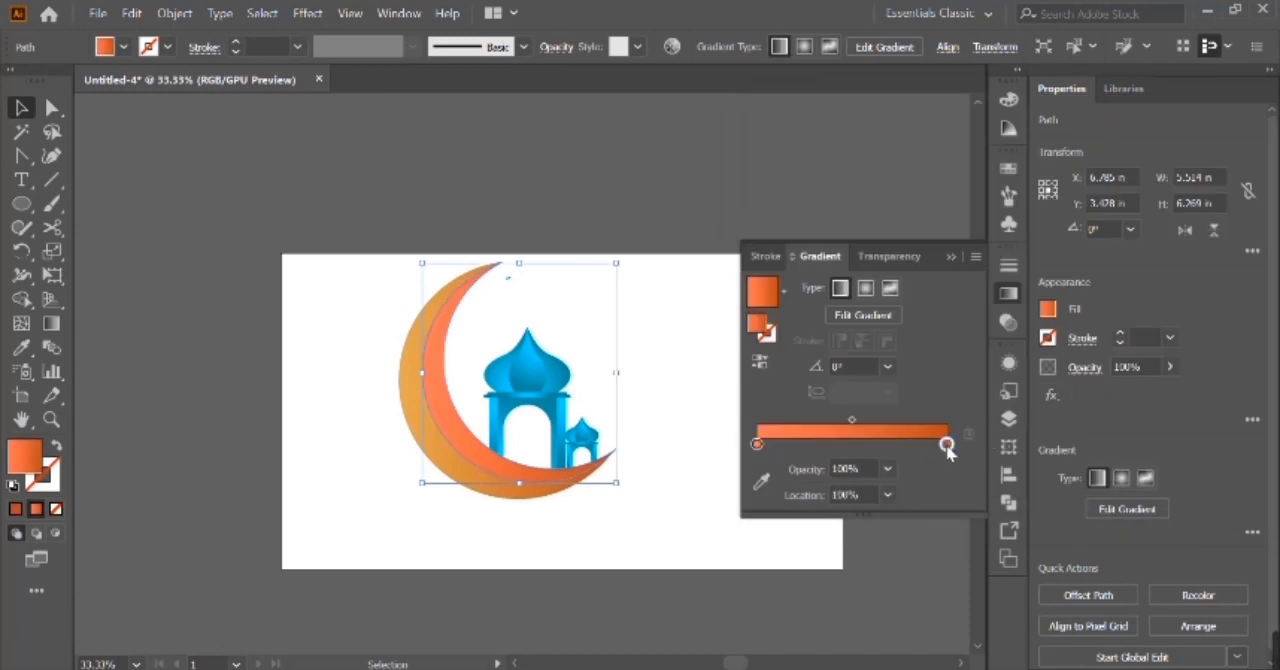
# Set the end stop of the inner crescent's gradient to dark red 840D0D.
pyautogui.doubleClick(31, 466)
pyautogui.click(1004, 292)
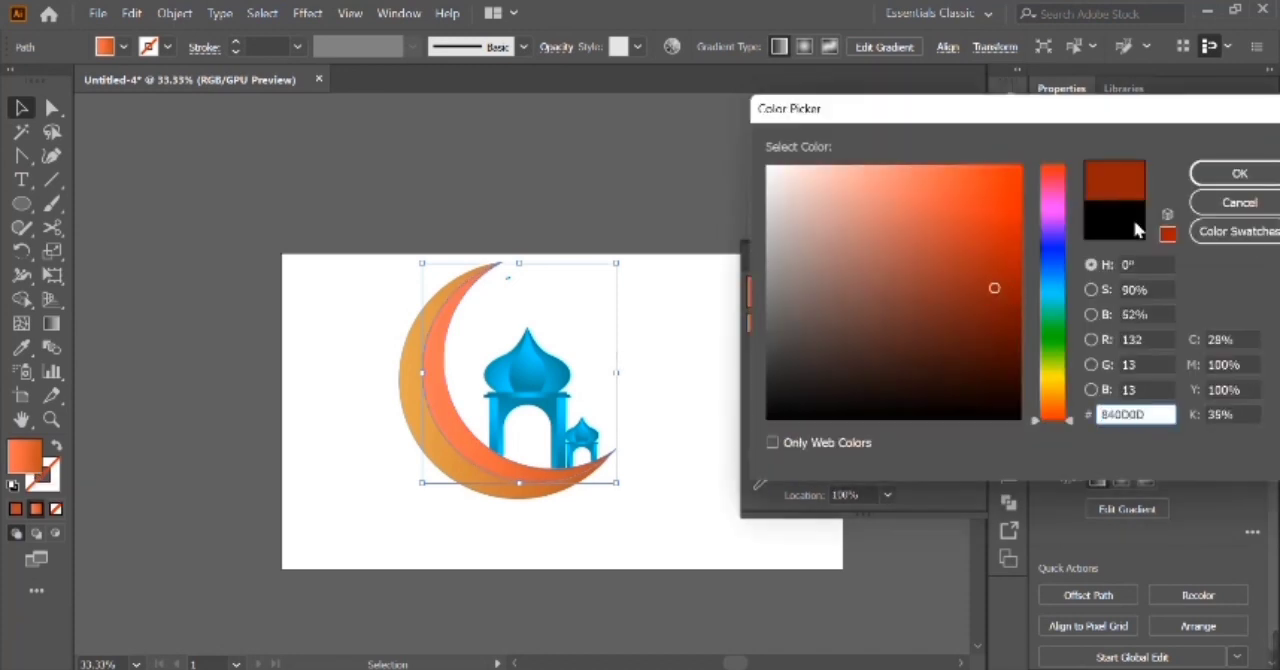
pyautogui.click(1243, 169)
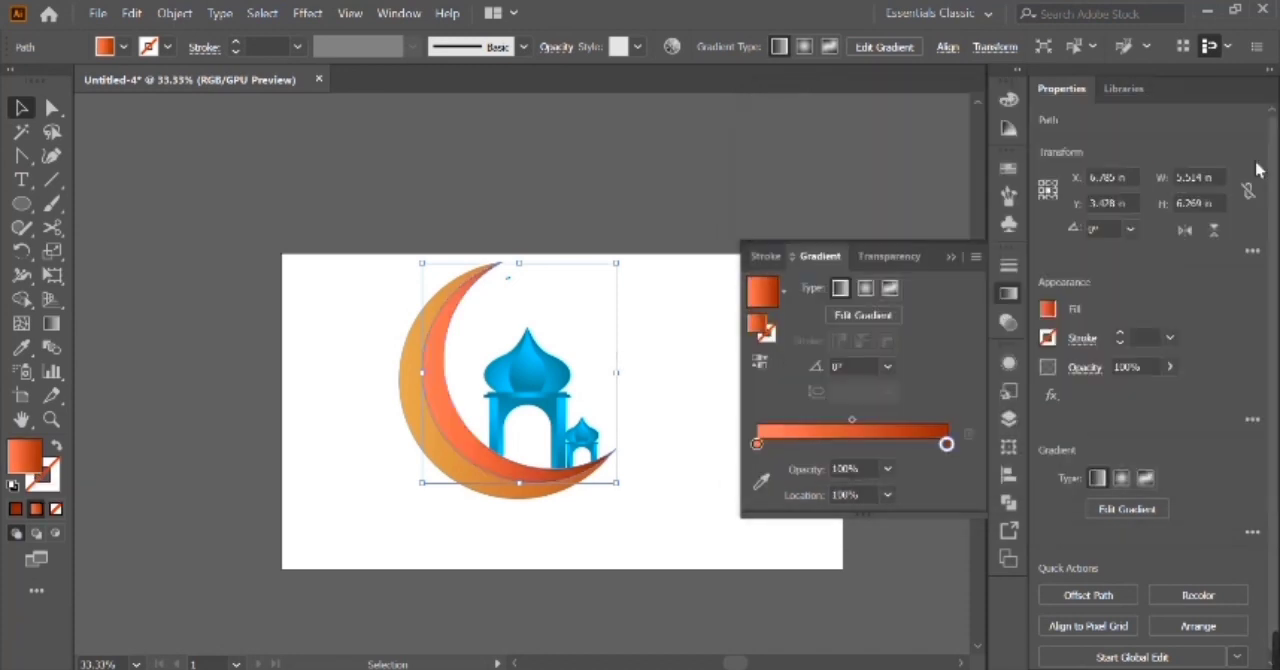
# Rework the inner crescent's gradient stops, placing a dark red middle stop at 58.08% and moving the light orange stop inward.
pyautogui.click(926, 447)
pyautogui.moveTo(917, 450); pyautogui.dragTo(899, 450)
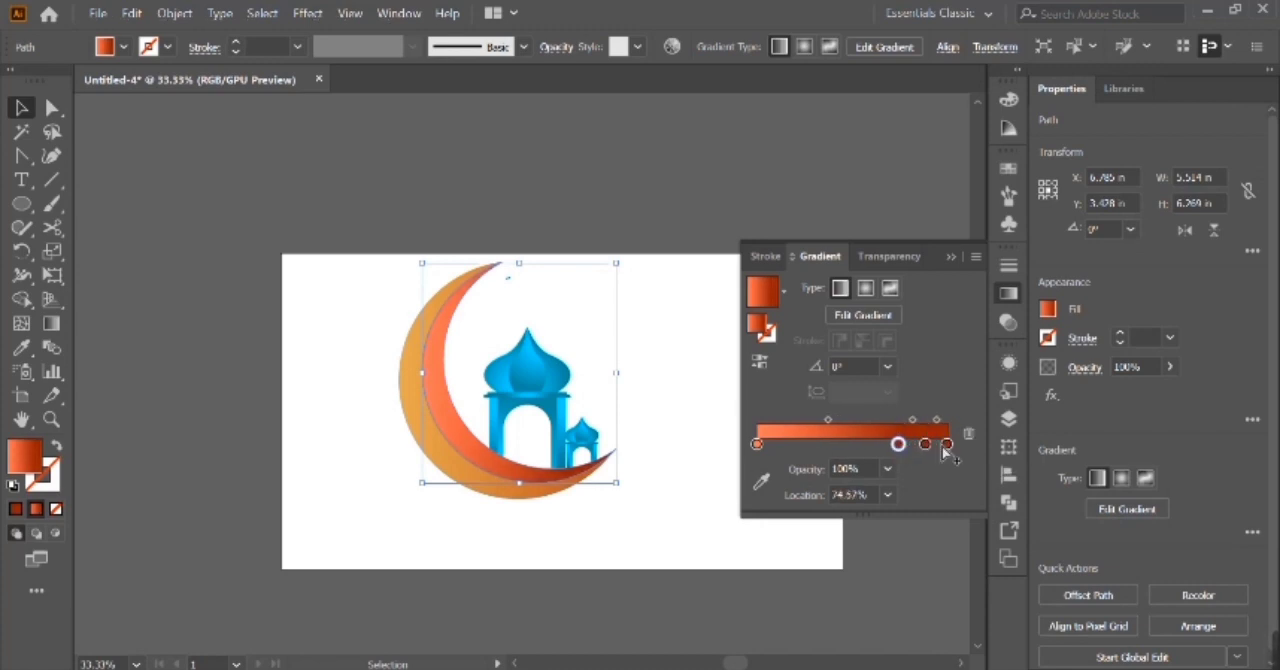
pyautogui.press('Delete')
pyautogui.hotkey('ctrl', 'z')
pyautogui.moveTo(901, 492); pyautogui.dragTo(902, 500)
pyautogui.moveTo(924, 447); pyautogui.dragTo(887, 452)
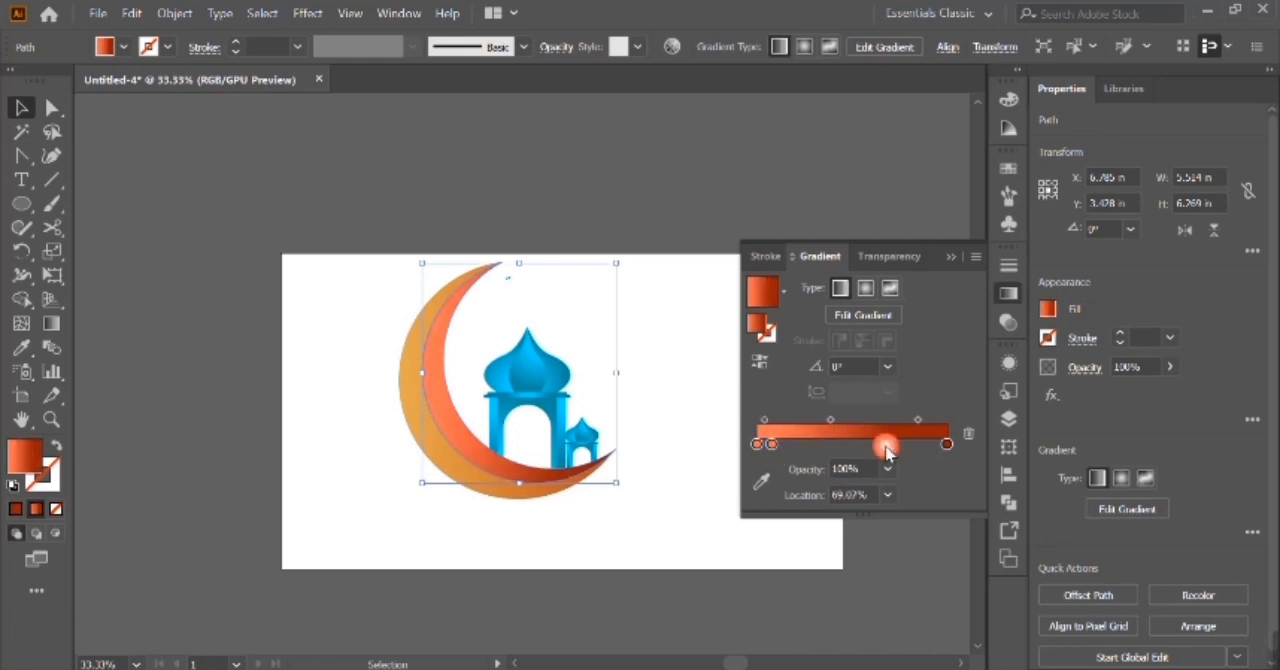
pyautogui.click(688, 416)
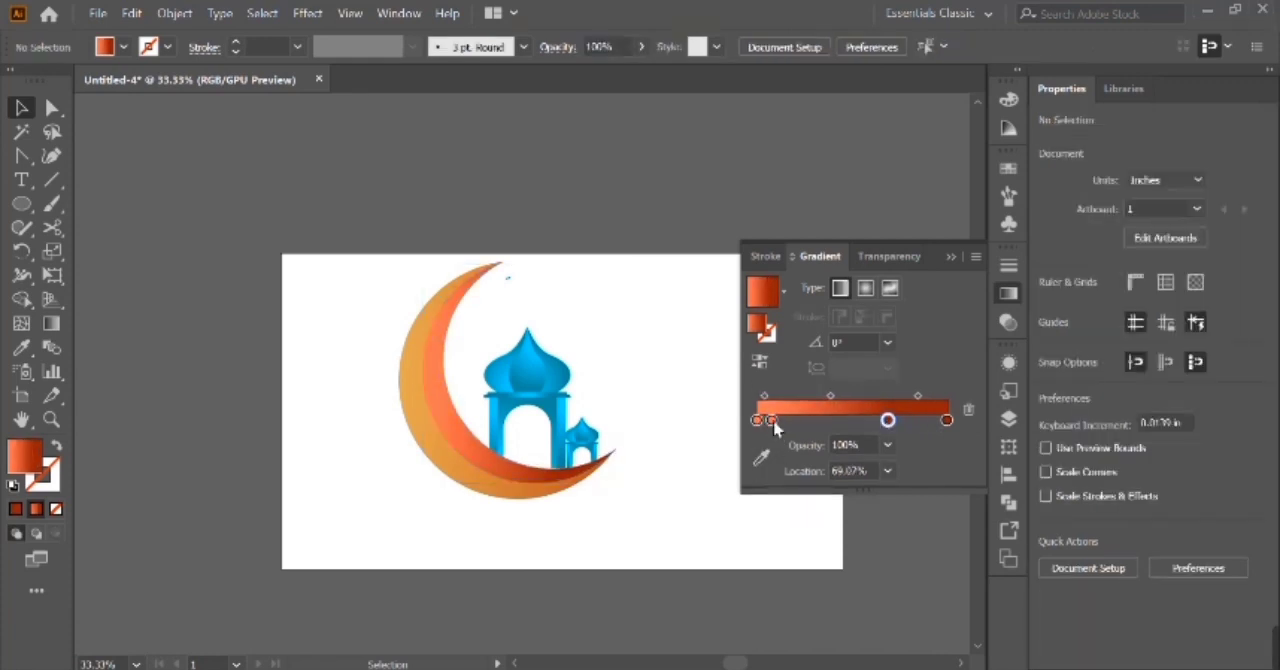
pyautogui.click(622, 446)
pyautogui.moveTo(758, 442); pyautogui.dragTo(780, 455)
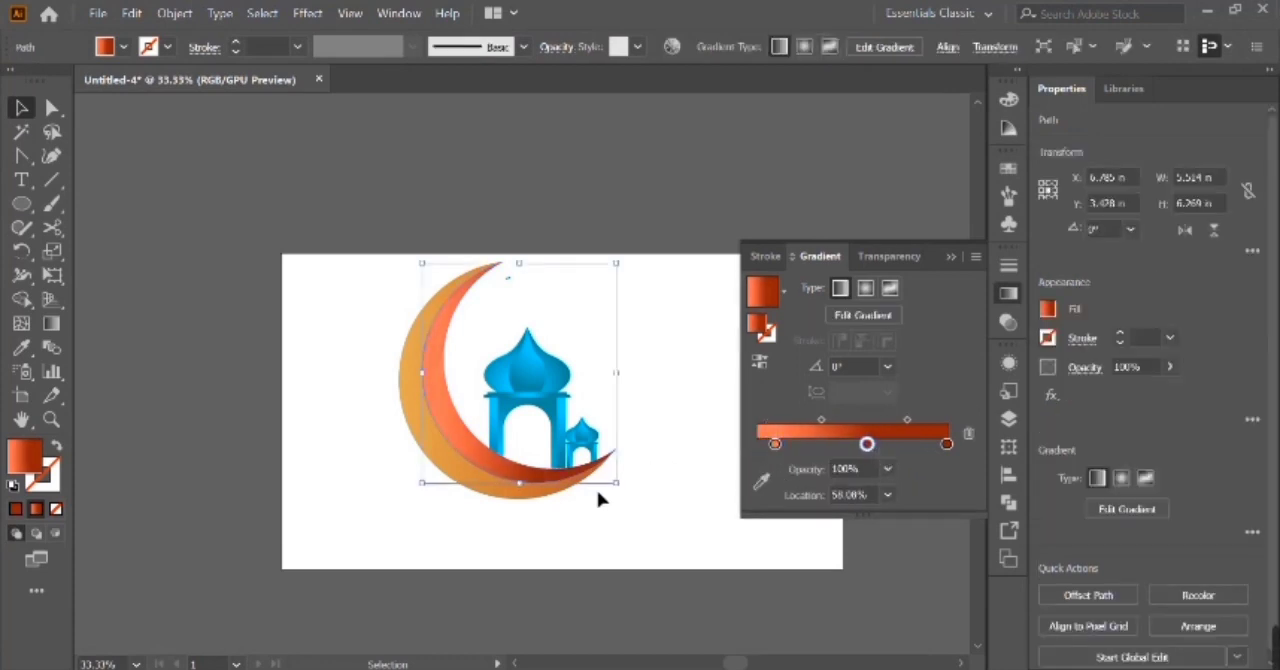
# Copy the inner crescent's orange-to-dark-red gradient onto the outer crescent with the Eyedropper.
pyautogui.click(561, 487)
pyautogui.press('i')
pyautogui.click(489, 463)
pyautogui.click(24, 112)
pyautogui.click(337, 416)
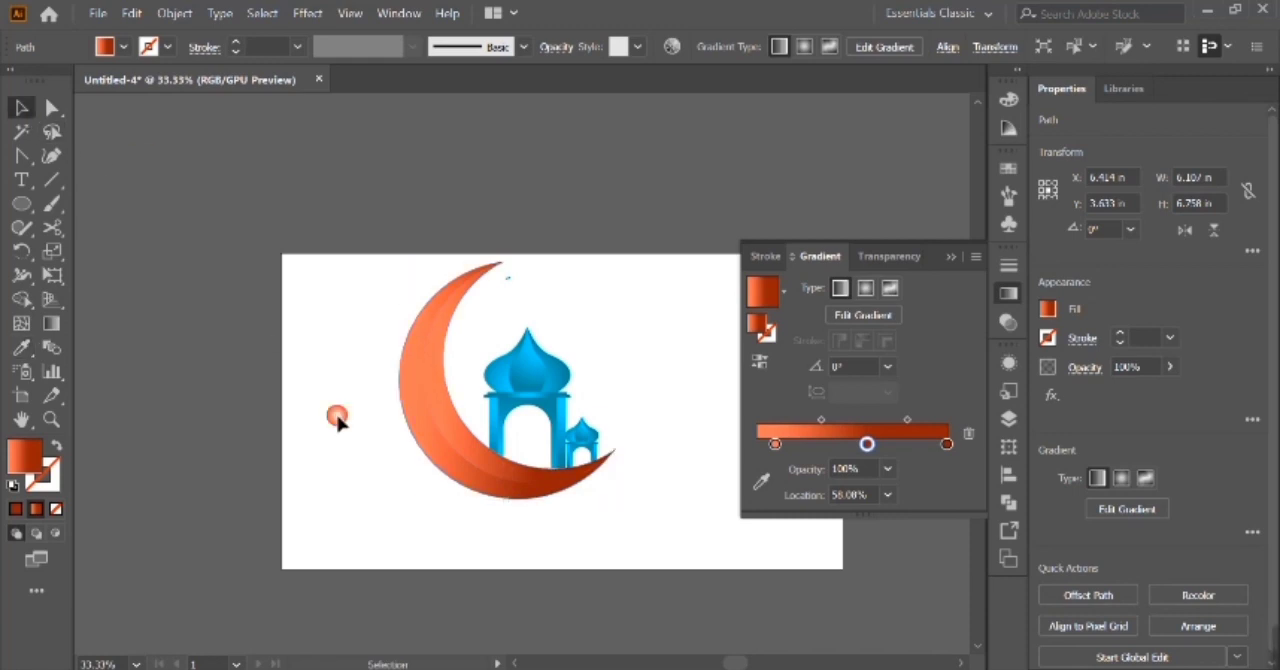
# Shift the pavilion group slightly left inside the moon and group it with the crescents.
pyautogui.click(457, 452)
pyautogui.click(643, 424)
pyautogui.click(553, 418)
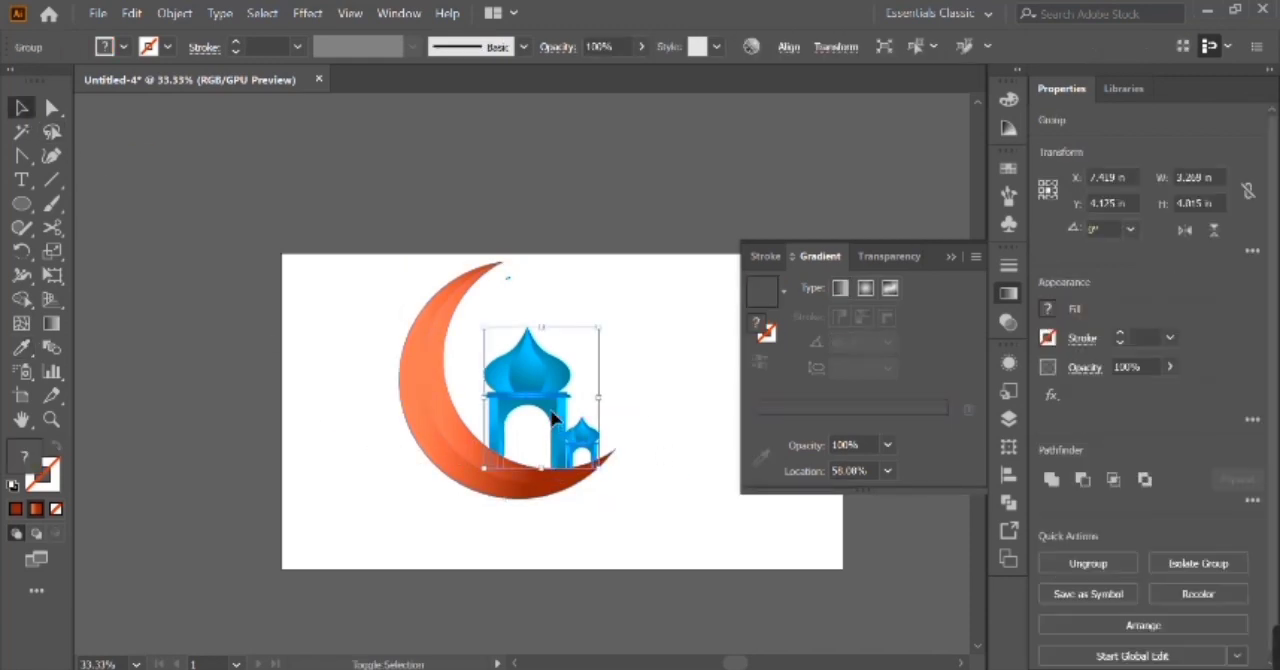
pyautogui.click(540, 420)
pyautogui.click(450, 415)
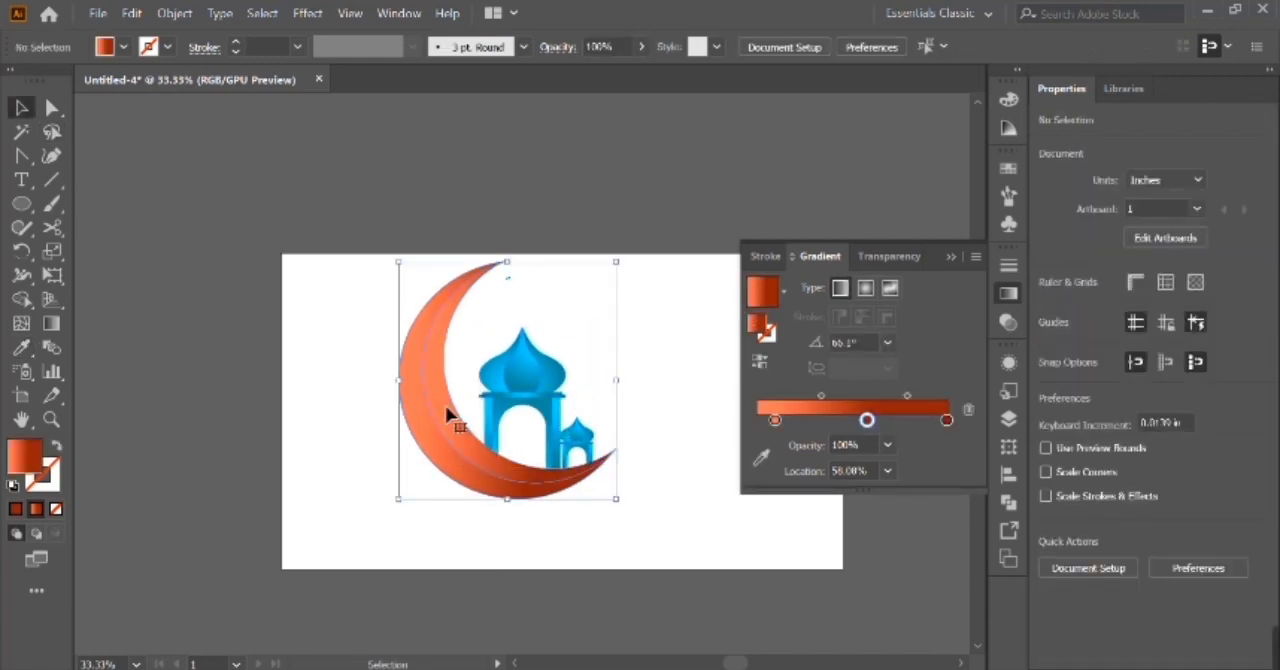
# Centre the grouped moon and pavilions vertically on the artboard.
pyautogui.click(793, 49)
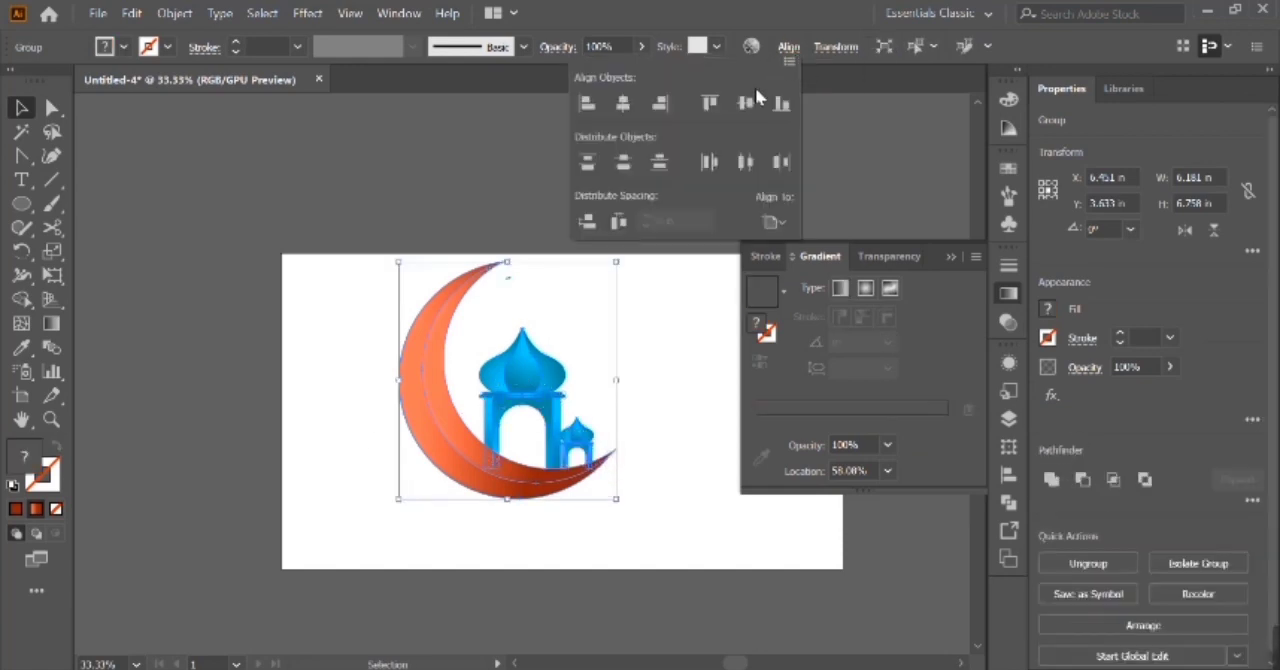
pyautogui.click(754, 103)
pyautogui.click(790, 52)
# Scale the grouped artwork down to about 4.92 × 5.38 in and move it slightly up and left.
pyautogui.moveTo(616, 292); pyautogui.dragTo(568, 337)
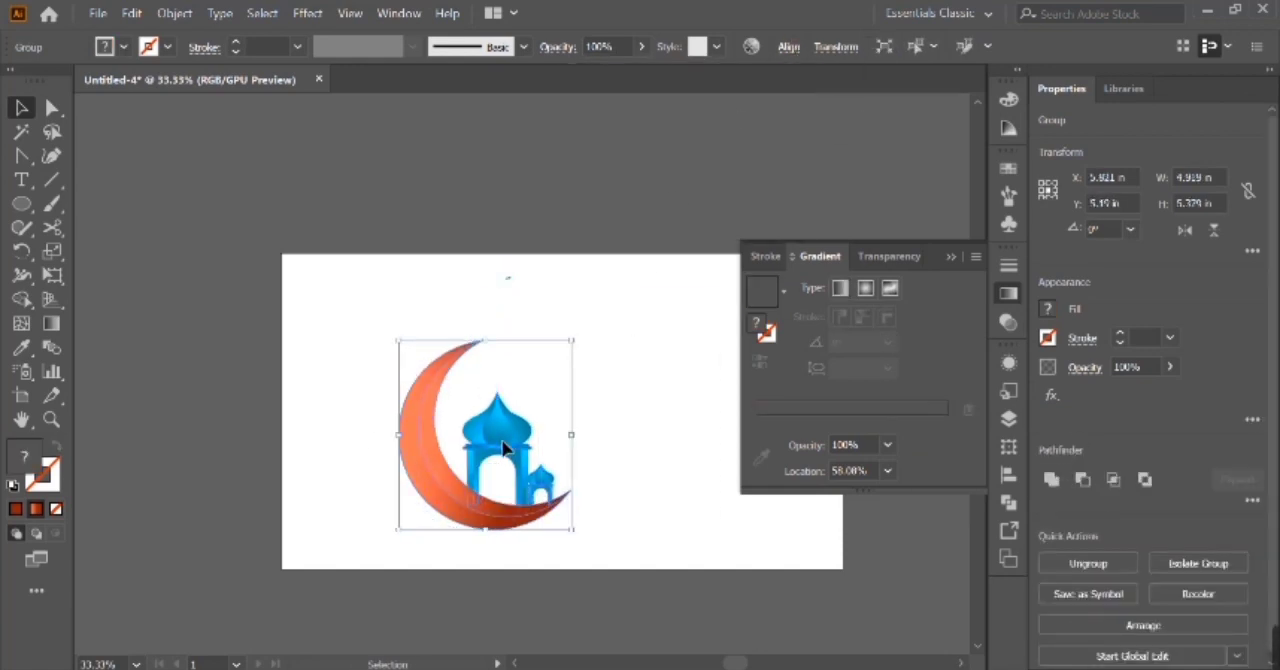
pyautogui.moveTo(500, 449); pyautogui.dragTo(480, 437)
pyautogui.click(951, 258)
pyautogui.click(857, 361)
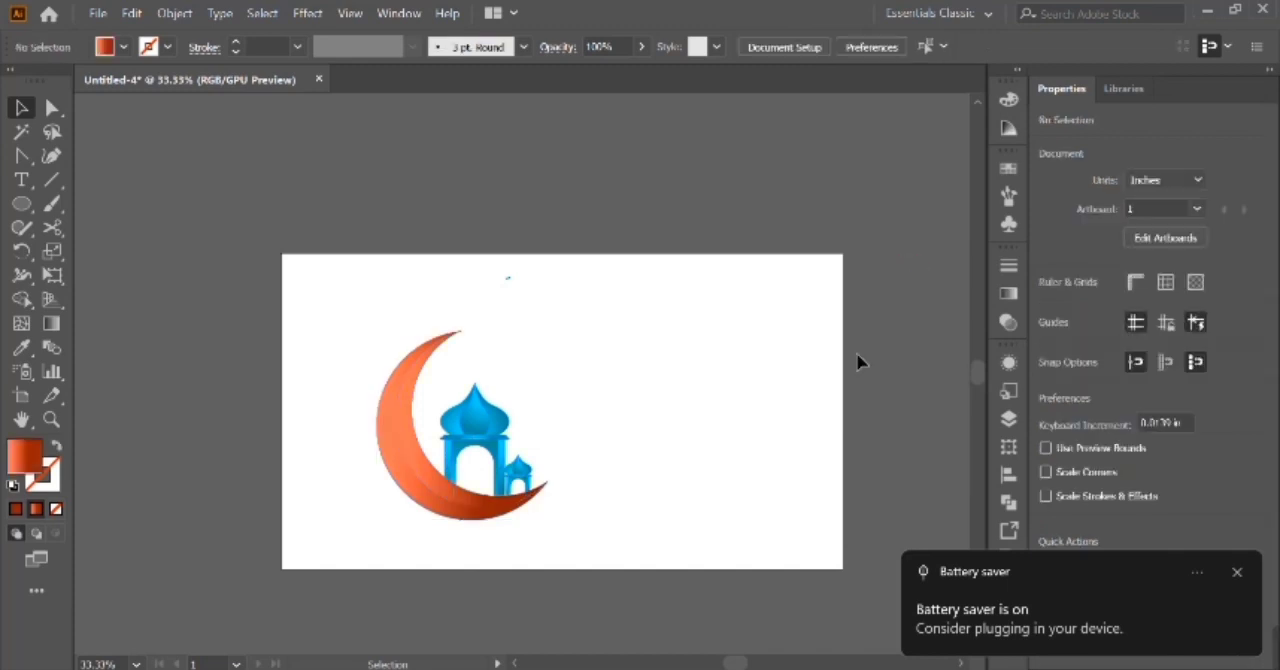
# Enlarge the pavilion group inside the moon to about 3.40 × 4.18 in.
pyautogui.click(470, 430)
pyautogui.click(495, 398)
pyautogui.moveTo(499, 395); pyautogui.dragTo(498, 357)
pyautogui.click(585, 415)
pyautogui.moveTo(507, 421); pyautogui.dragTo(507, 418)
pyautogui.hotkey('ctrl', '+')
pyautogui.hotkey('ctrl', '+')
pyautogui.hotkey('ctrl', '+')
pyautogui.hotkey('ctrl', '+')
pyautogui.scroll(-5, 523, 412)
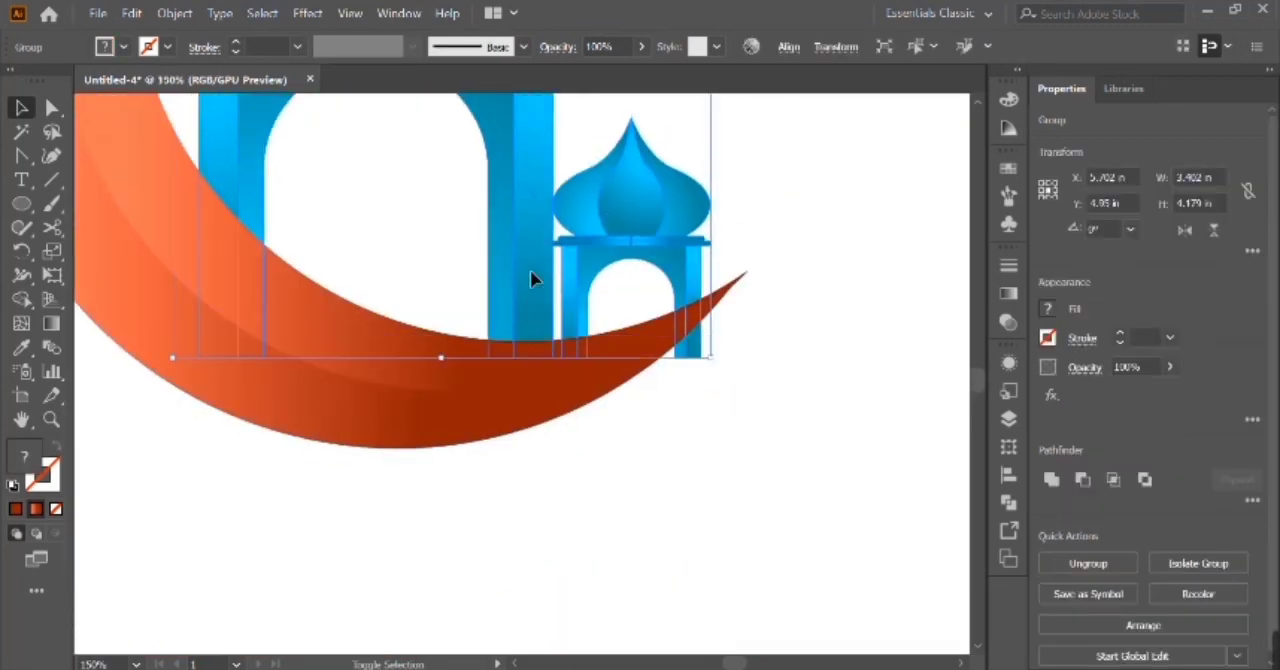
pyautogui.keyDown('shift'); pyautogui.click(594, 392); pyautogui.keyUp('shift')
pyautogui.click(20, 299)
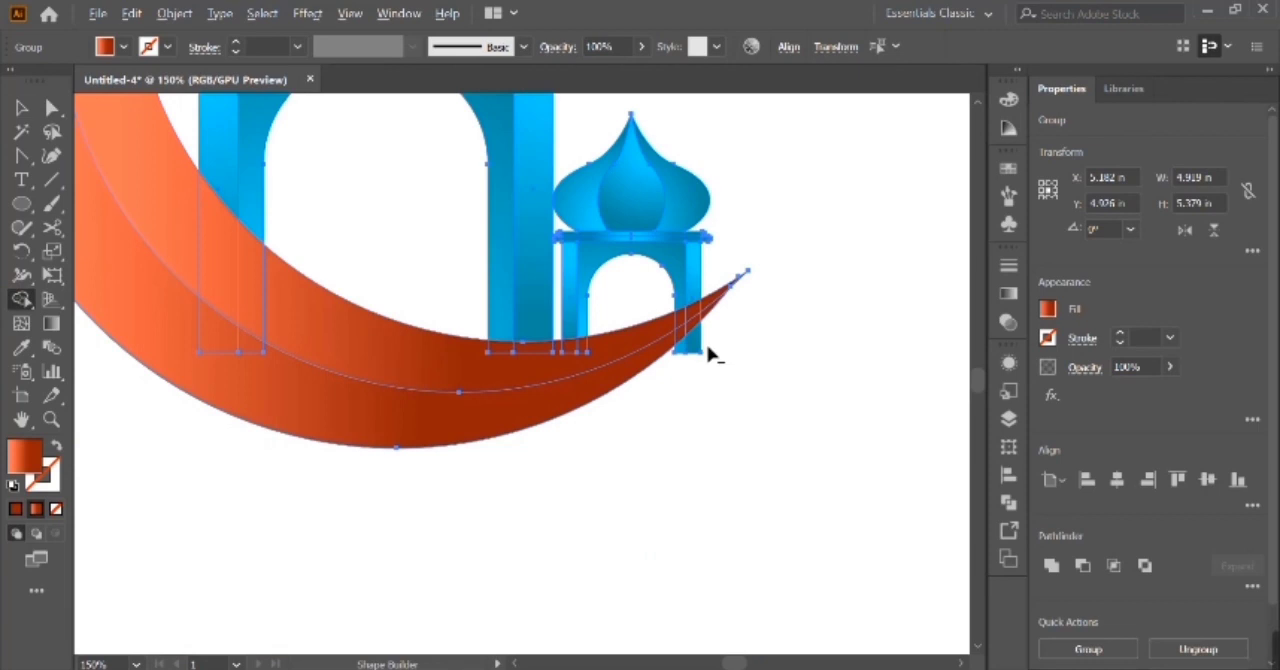
pyautogui.hotkey('ctrl', '-')
pyautogui.hotkey('ctrl', '-')
pyautogui.hotkey('ctrl', '-')
pyautogui.press('v')
pyautogui.click(391, 501)
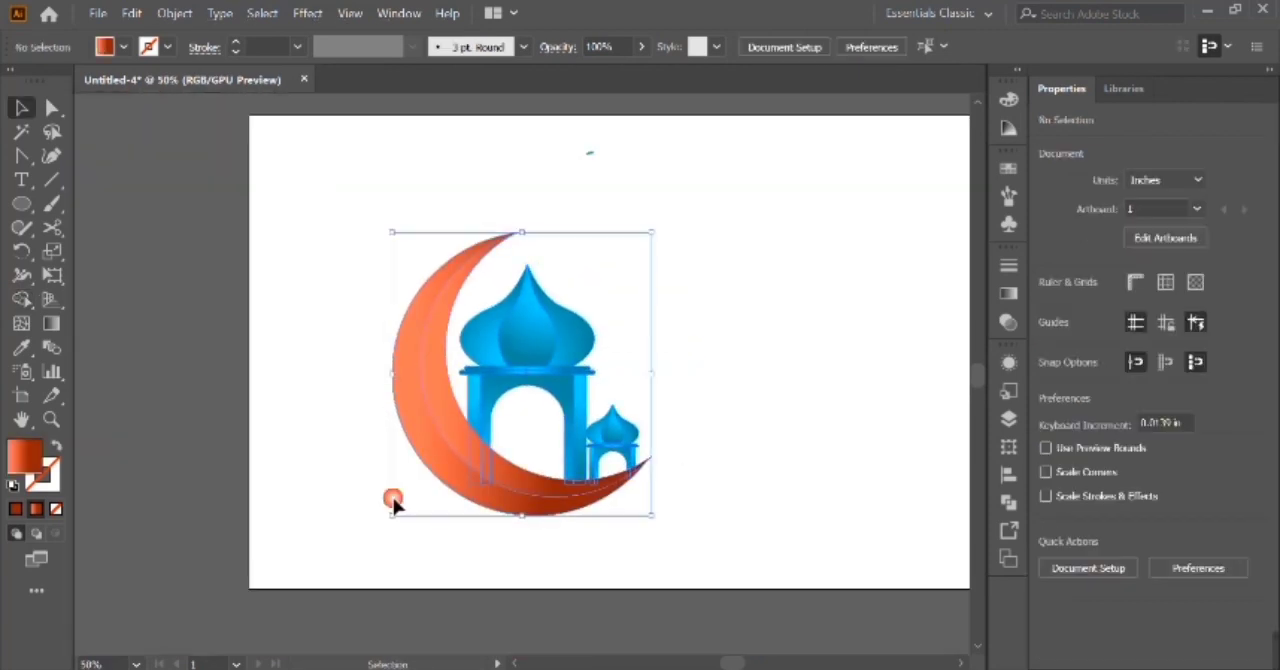
# Enlarge the moon to about 5.17 × 5.65 in and nudge it up so it covers the pavilion bases.
pyautogui.click(441, 425)
pyautogui.moveTo(392, 374); pyautogui.dragTo(381, 376)
pyautogui.press('Up')
pyautogui.press('Up')
pyautogui.press('Up')
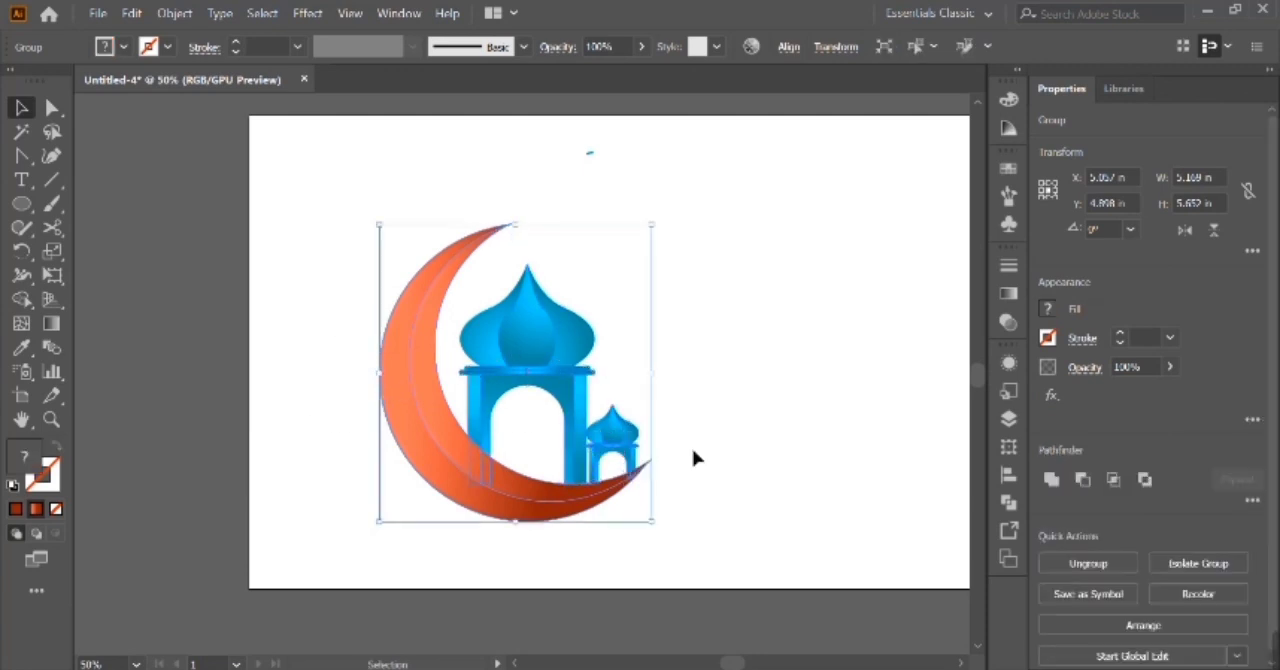
pyautogui.click(699, 390)
pyautogui.hscroll(5, 700, 391)
pyautogui.hscroll(-3, 701, 392)
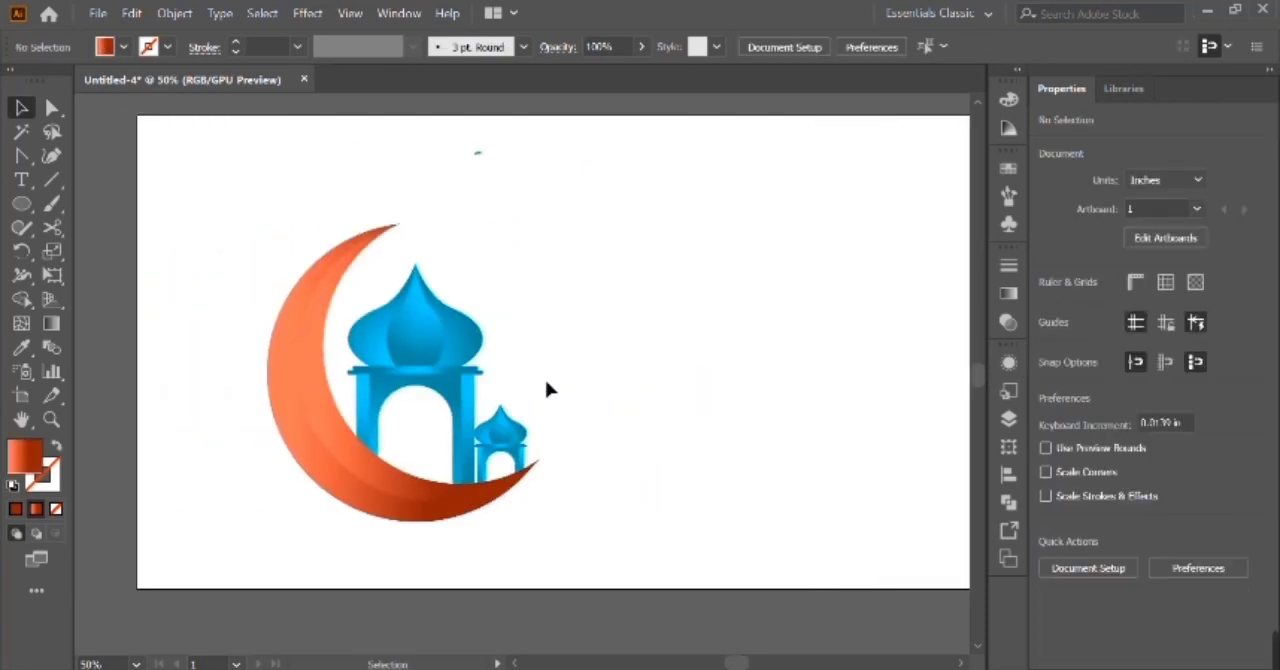
# Align the artwork to the artboard's vertical centre and delete the stray blue mark above the pavilions.
pyautogui.click(475, 344)
pyautogui.click(788, 47)
pyautogui.click(751, 108)
pyautogui.click(788, 47)
pyautogui.click(500, 172)
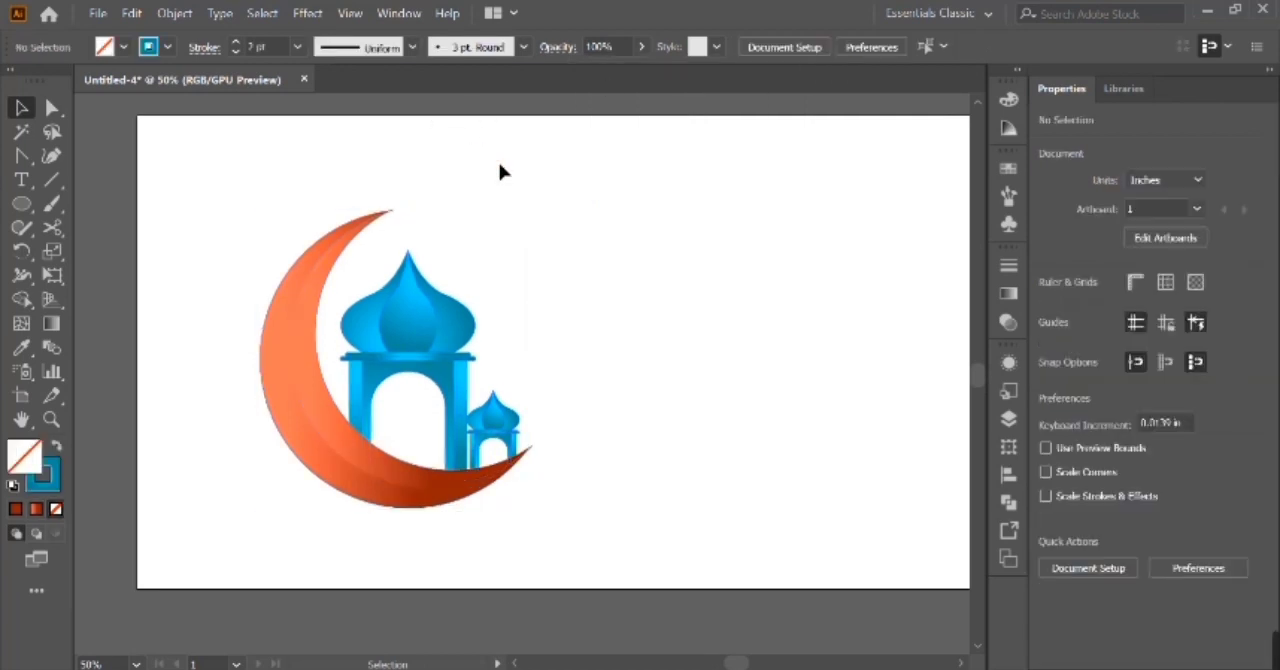
# Start a Pen path at the crescent's upper tip.
pyautogui.click(360, 227)
pyautogui.click(21, 155)
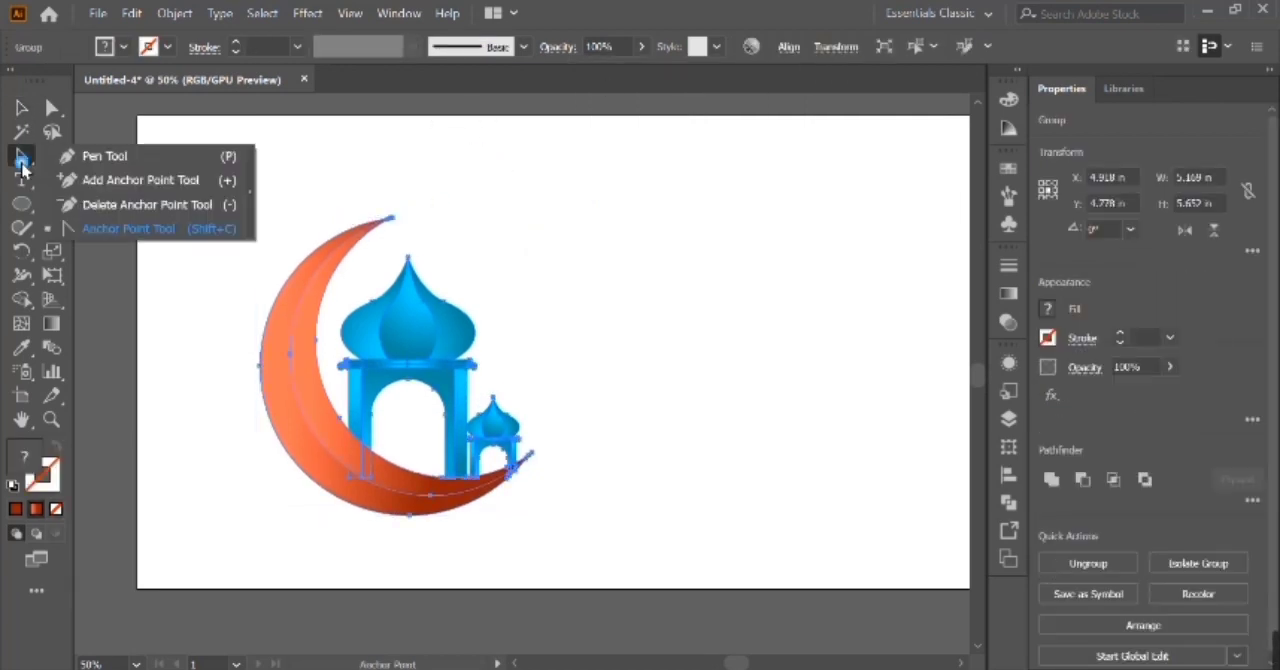
pyautogui.keyDown('ctrl'); pyautogui.click(382, 230); pyautogui.keyUp('ctrl')
pyautogui.hotkey('ctrl', '+')
pyautogui.hotkey('ctrl', '+')
pyautogui.scroll(2, 382, 230)
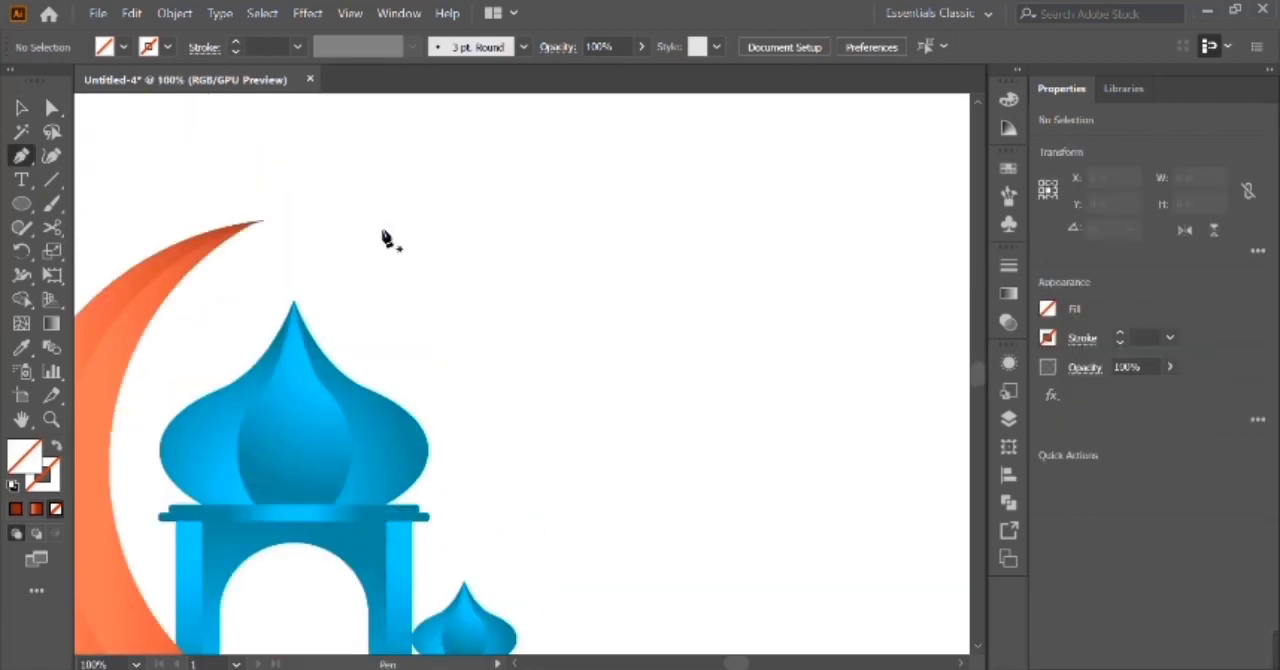
pyautogui.click(225, 235)
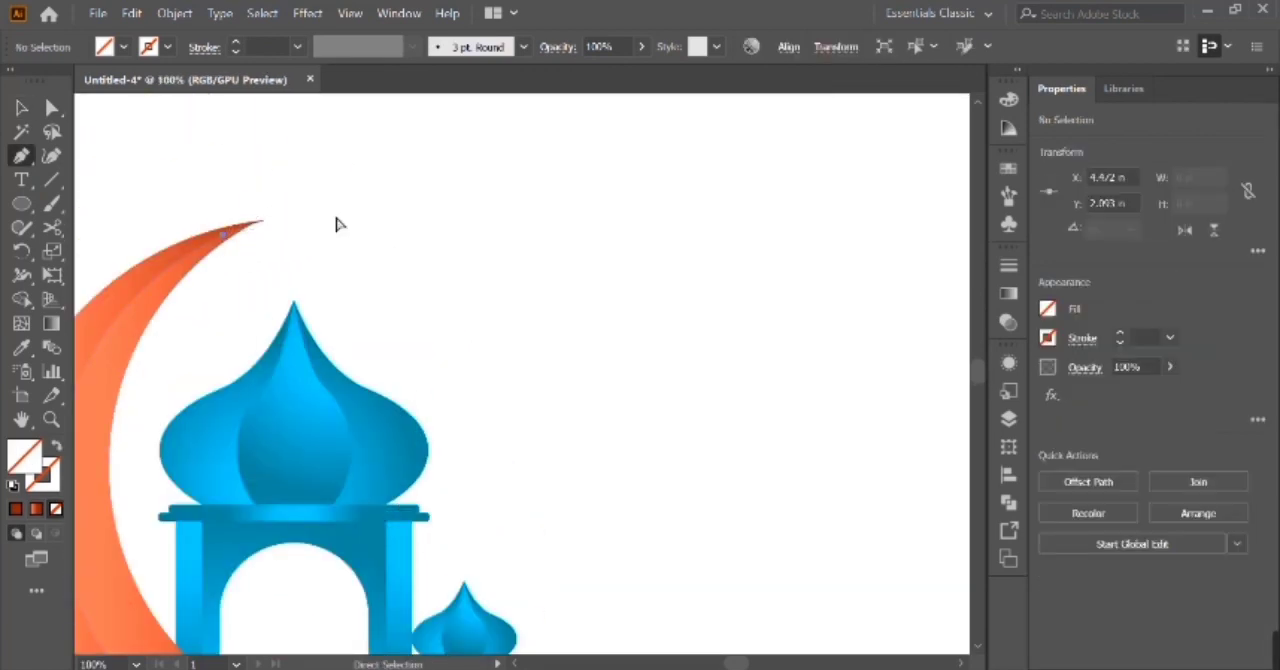
pyautogui.hotkey('ctrl', '-')
pyautogui.hotkey('ctrl', '-')
pyautogui.scroll(-3, 667, 435)
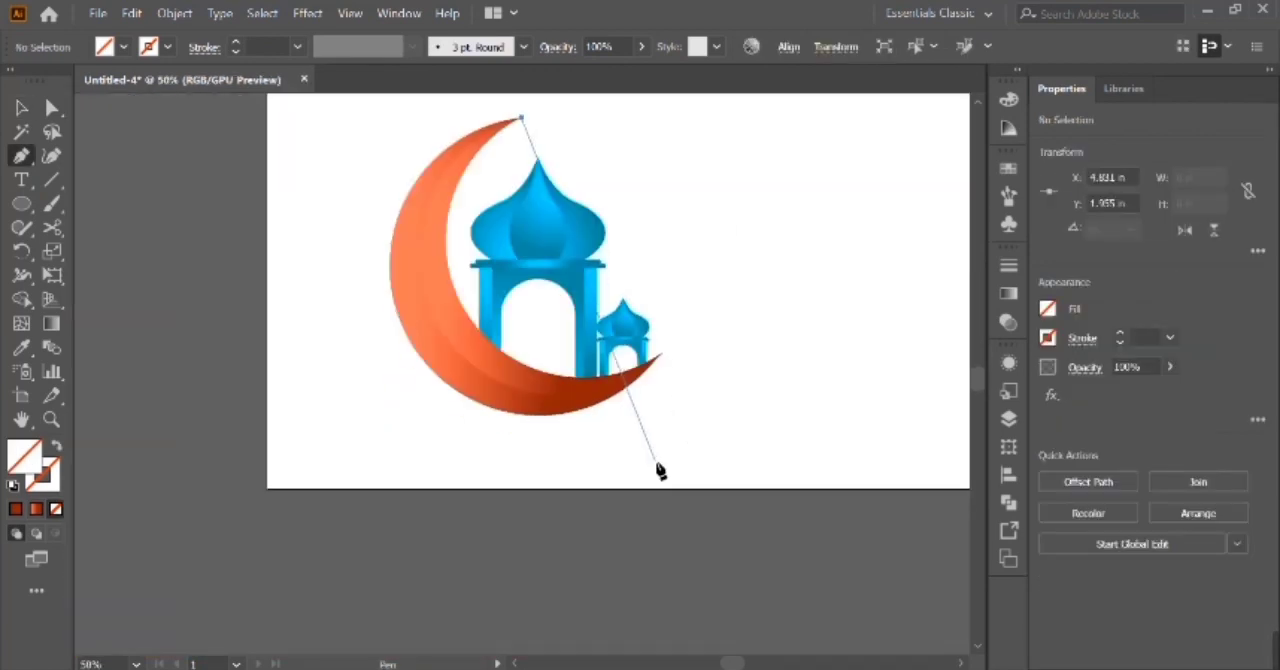
pyautogui.scroll(3, 657, 464)
pyautogui.hscroll(3, 657, 464)
# Draw the path as a curve arching over the large dome and dipping to a corner beside the small pavilion.
pyautogui.moveTo(505, 331); pyautogui.dragTo(497, 518)
pyautogui.hotkey('ctrl', 'z')
pyautogui.moveTo(544, 355); pyautogui.dragTo(551, 548)
pyautogui.moveTo(590, 409); pyautogui.dragTo(645, 407)
pyautogui.click(590, 410)
# Continue the path with a long wavy tail, run it back below the moon and close it at the crescent's tip.
pyautogui.moveTo(712, 366); pyautogui.dragTo(694, 600)
pyautogui.hotkey('ctrl', 'z')
pyautogui.click(712, 455)
pyautogui.moveTo(685, 522); pyautogui.dragTo(753, 572)
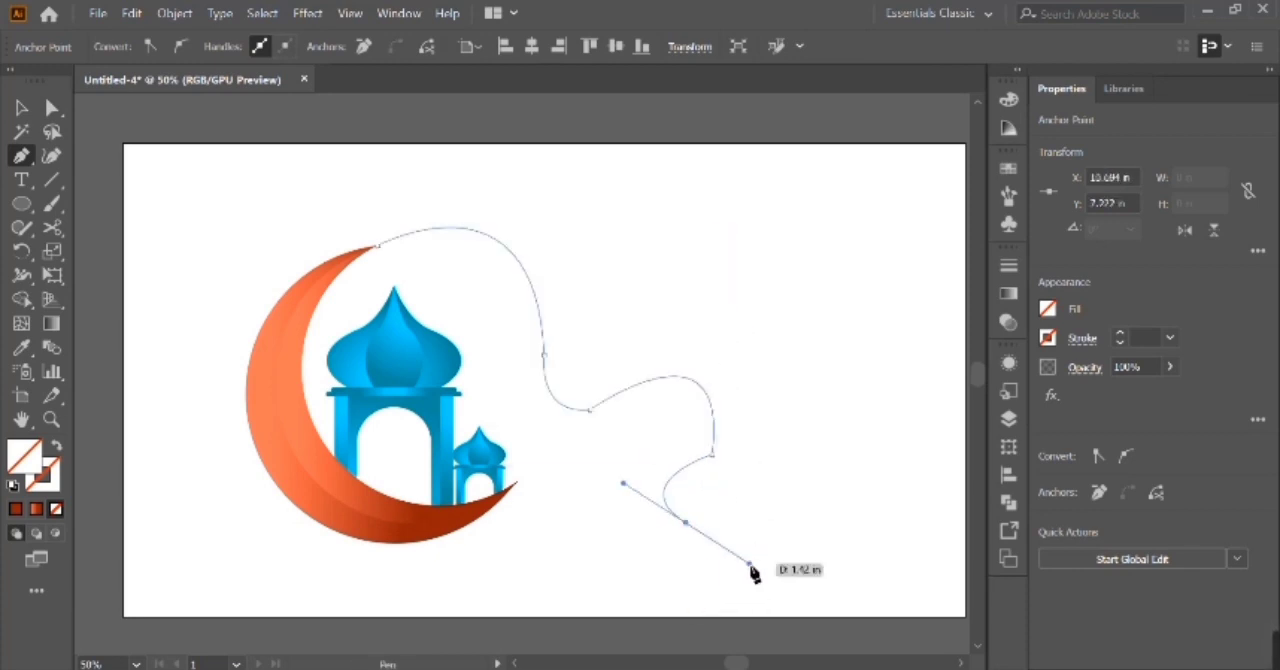
pyautogui.click(797, 539)
pyautogui.moveTo(798, 541); pyautogui.dragTo(302, 533)
pyautogui.moveTo(611, 553); pyautogui.dragTo(612, 557)
pyautogui.click(648, 247)
pyautogui.hscroll(4, 652, 255)
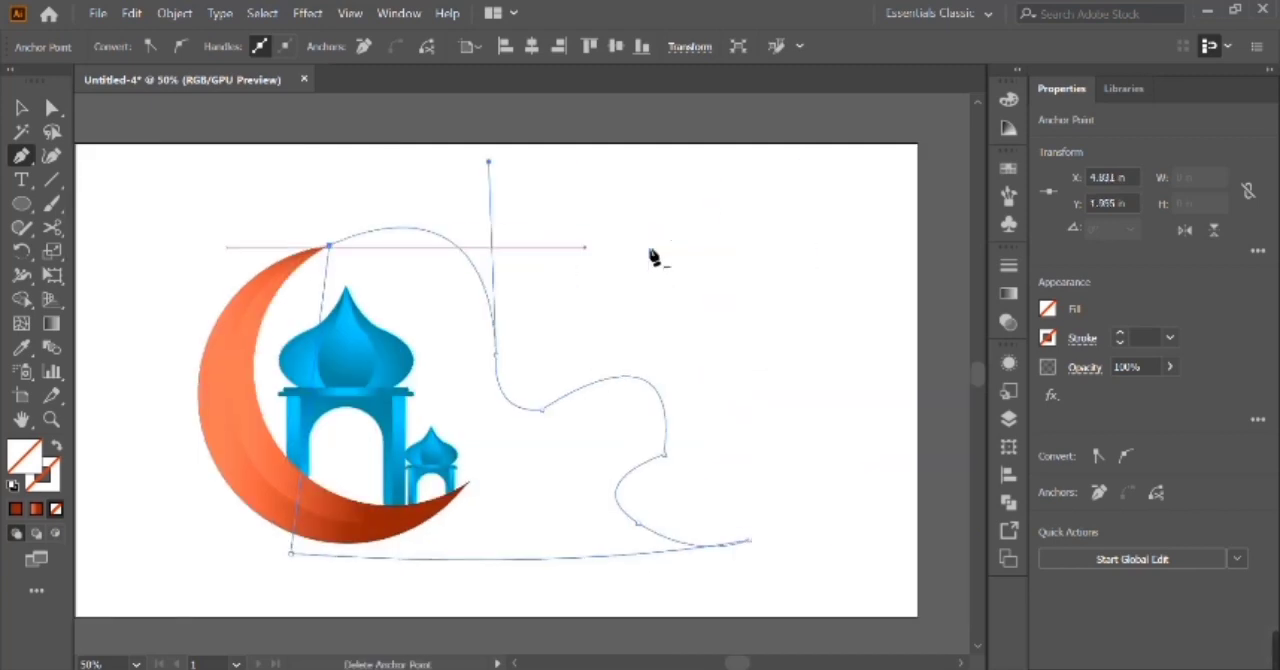
# Undo the closing and the last anchor points of the wavy tail.
pyautogui.hotkey('ctrl', 'z')
# Redraw a shorter wavy tail, return the path along the moon's lower curve and close it at the crescent's upper tip.
pyautogui.hotkey('ctrl', 'z')
pyautogui.hotkey('ctrl', 'z')
pyautogui.hotkey('ctrl', 'z')
pyautogui.hotkey('ctrl', 'z')
pyautogui.moveTo(551, 380); pyautogui.dragTo(592, 417)
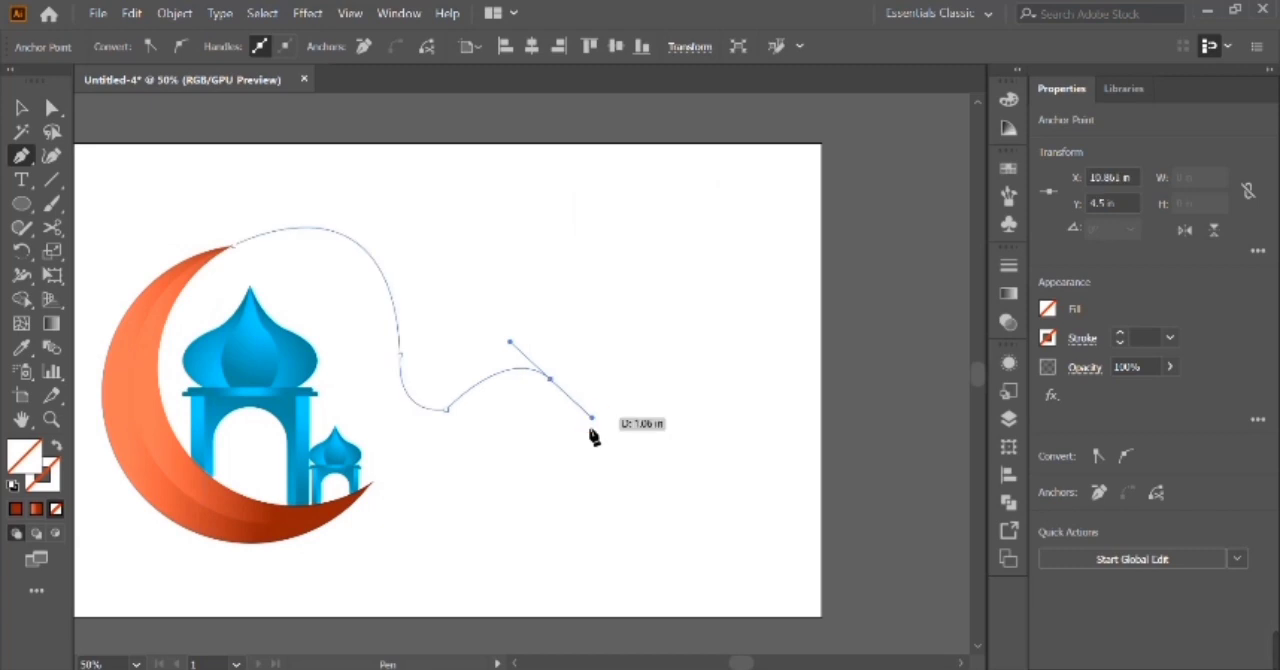
pyautogui.moveTo(516, 468)
pyautogui.mouseDown()
pyautogui.moveTo(557, 520)
pyautogui.moveTo(623, 475)
pyautogui.moveTo(558, 510)
pyautogui.moveTo(551, 494)
pyautogui.moveTo(557, 514)
pyautogui.moveTo(457, 537)
pyautogui.moveTo(491, 517)
pyautogui.moveTo(432, 512)
pyautogui.mouseUp()
pyautogui.click(588, 487)
pyautogui.click(372, 485)
pyautogui.hotkey('ctrl', 'z')
pyautogui.click(183, 501)
pyautogui.moveTo(234, 246); pyautogui.dragTo(409, 203)
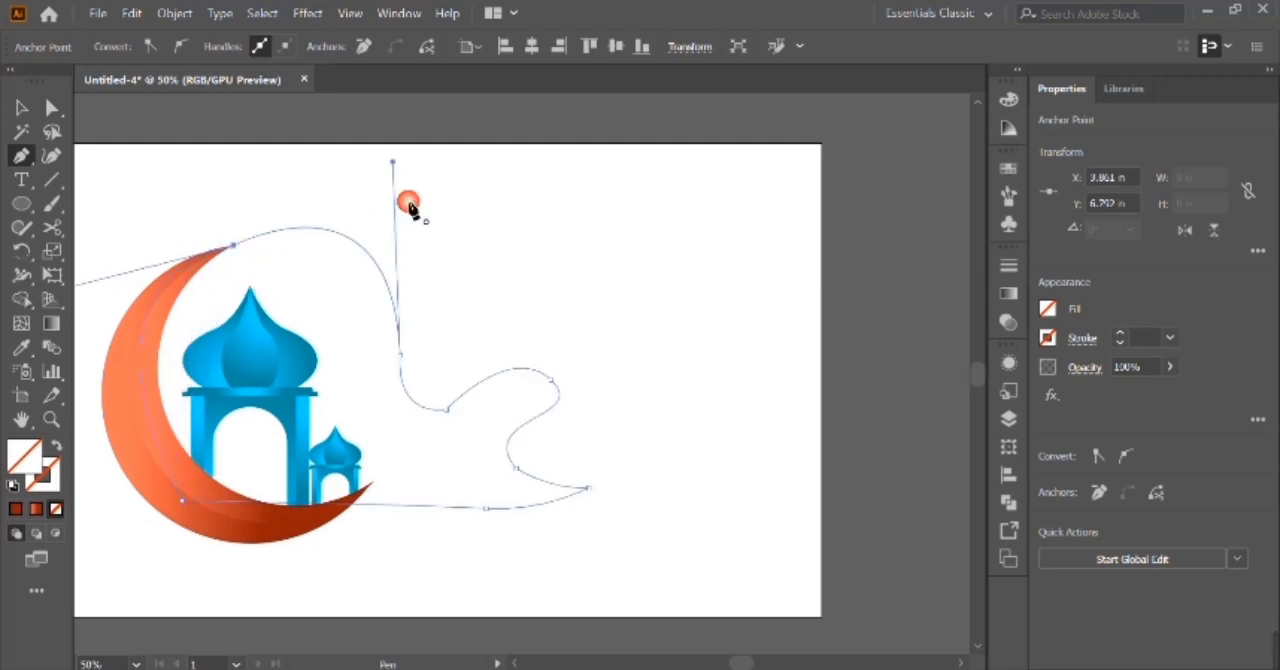
# Fill the closed wavy shape with dark red 840D0D and send it behind the moon and pavilions.
pyautogui.press('v')
pyautogui.click(15, 508)
pyautogui.hotkey('ctrl', 'shift', '[')
pyautogui.moveTo(357, 503); pyautogui.dragTo(366, 515)
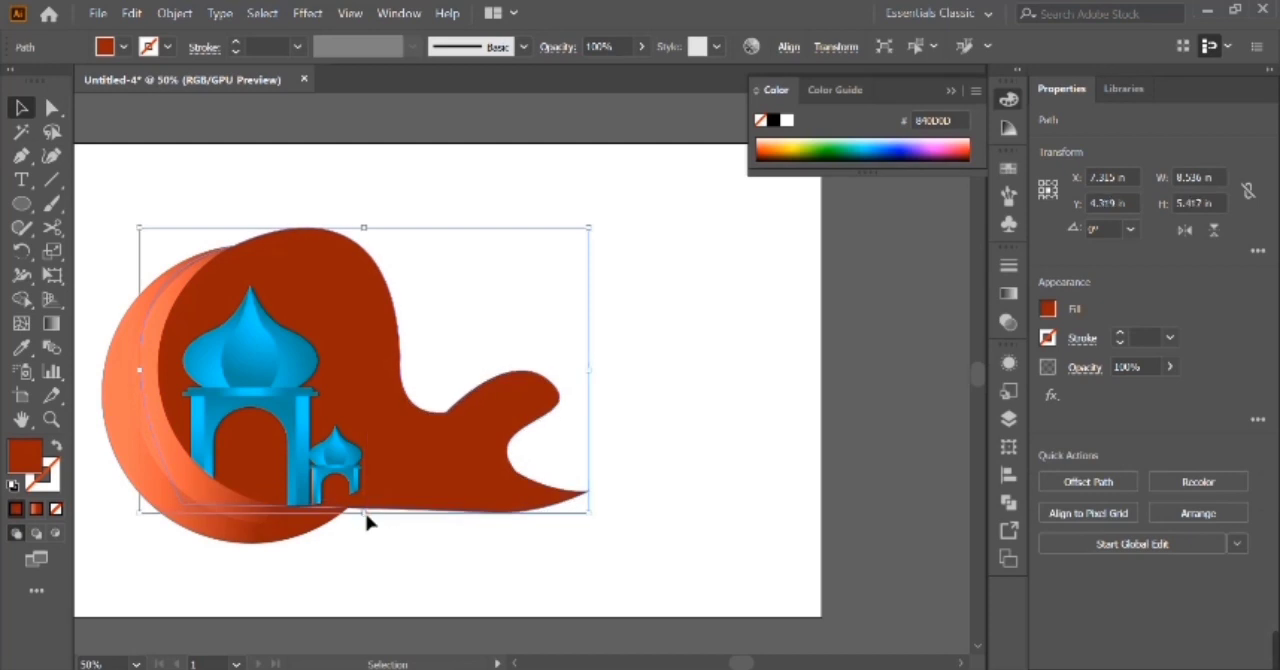
# Change the wavy background shape's fill to the brighter red C92828.
pyautogui.hotkey('ctrl', 'shift', 'a')
pyautogui.click(480, 489)
pyautogui.doubleClick(36, 449)
pyautogui.click(969, 217)
pyautogui.click(1238, 173)
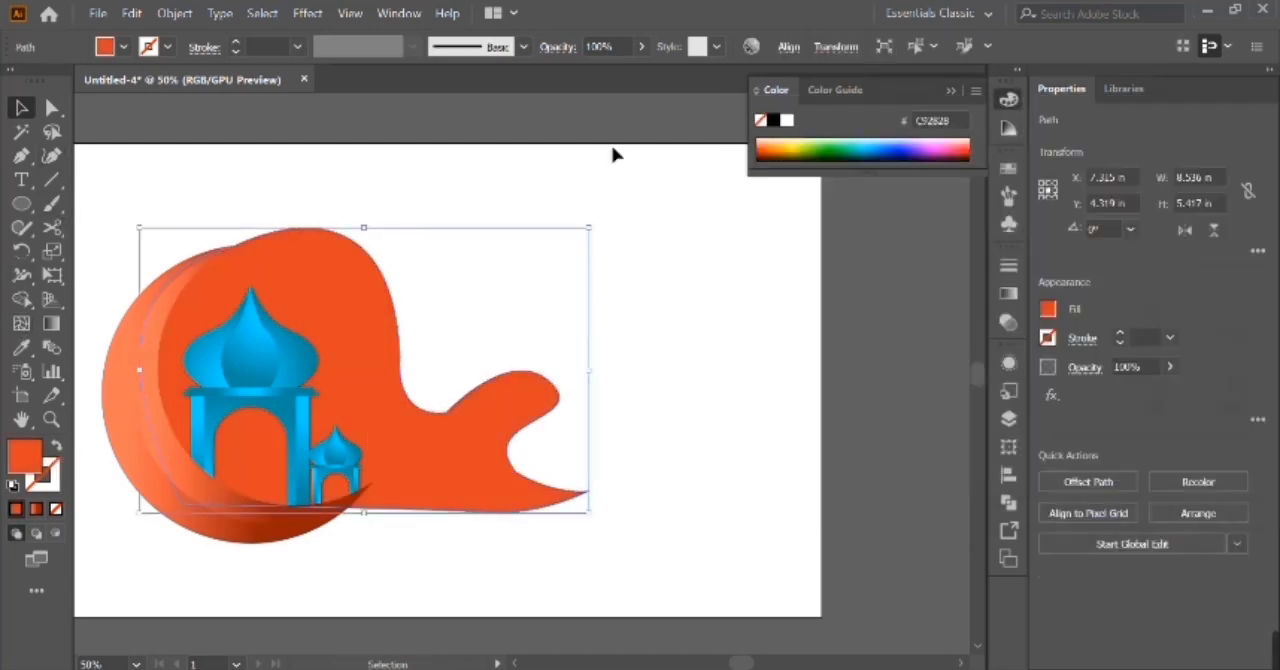
# Fill the wavy background shape with orange F7931E and reduce its height to about 5.36 in.
pyautogui.click(103, 47)
pyautogui.click(185, 92)
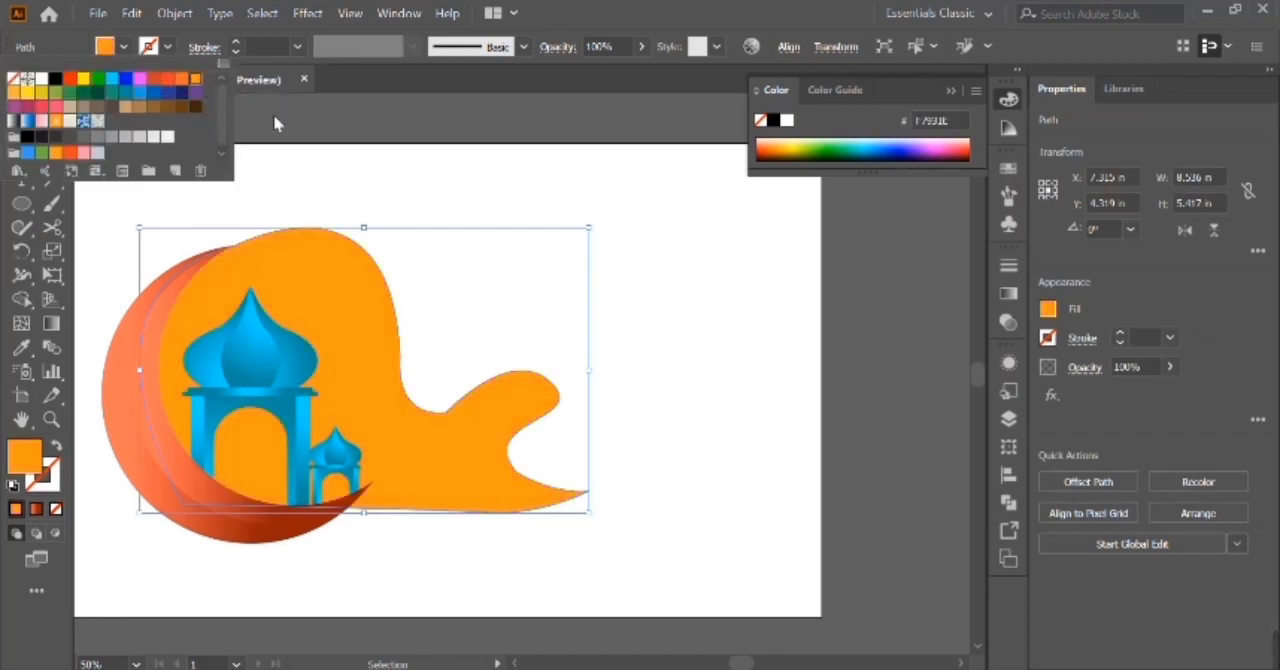
pyautogui.click(337, 233)
pyautogui.moveTo(366, 229); pyautogui.dragTo(367, 233)
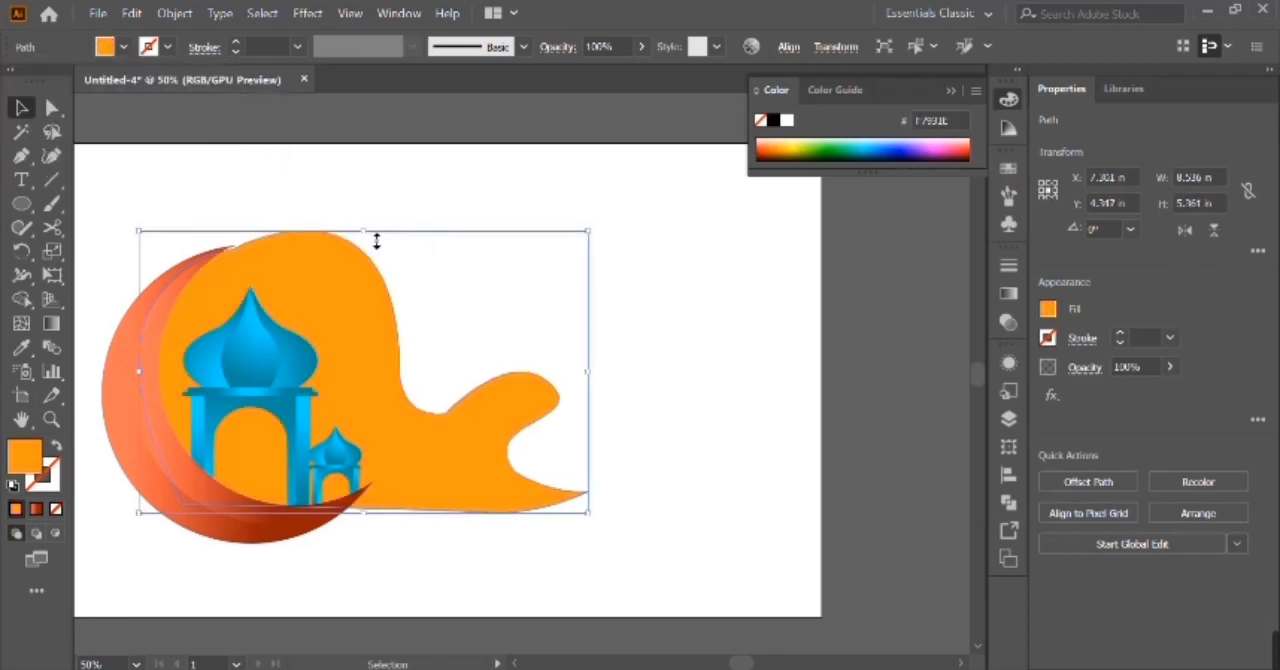
# Smooth the wavy background shape's outline and stretch its lower edge down to a height of about 5.49 in.
pyautogui.click(455, 308)
pyautogui.click(483, 415)
pyautogui.click(36, 221)
pyautogui.click(100, 269)
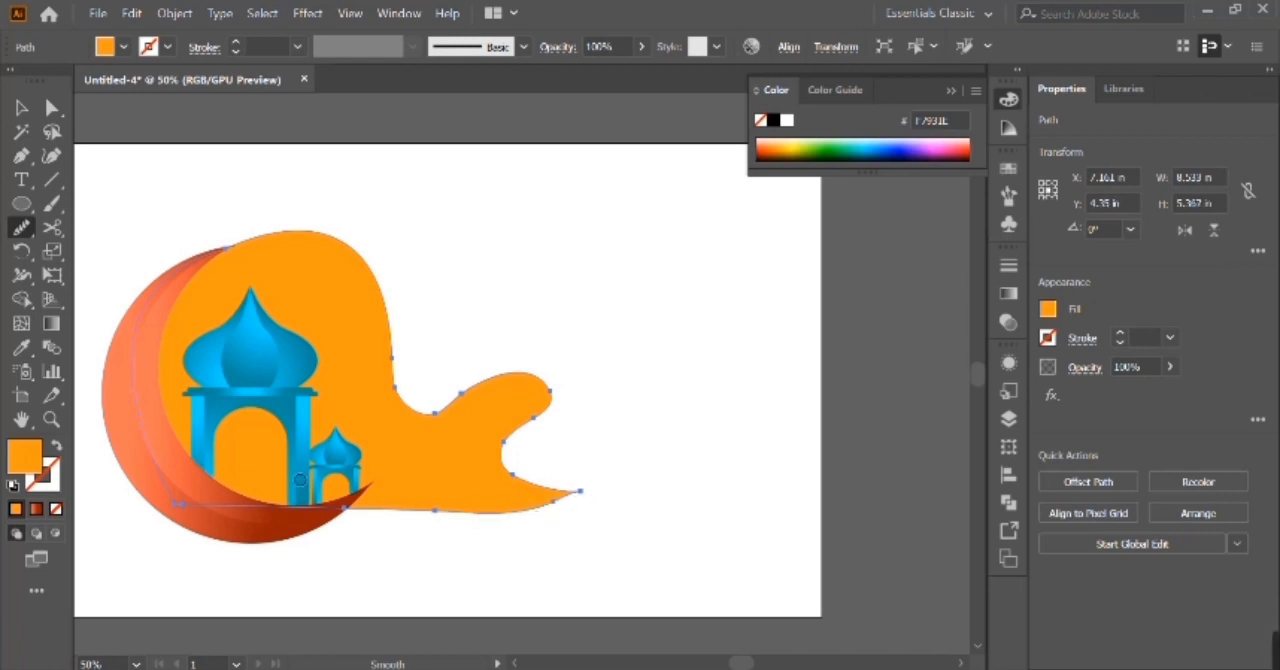
pyautogui.click(21, 107)
pyautogui.click(474, 277)
pyautogui.click(426, 470)
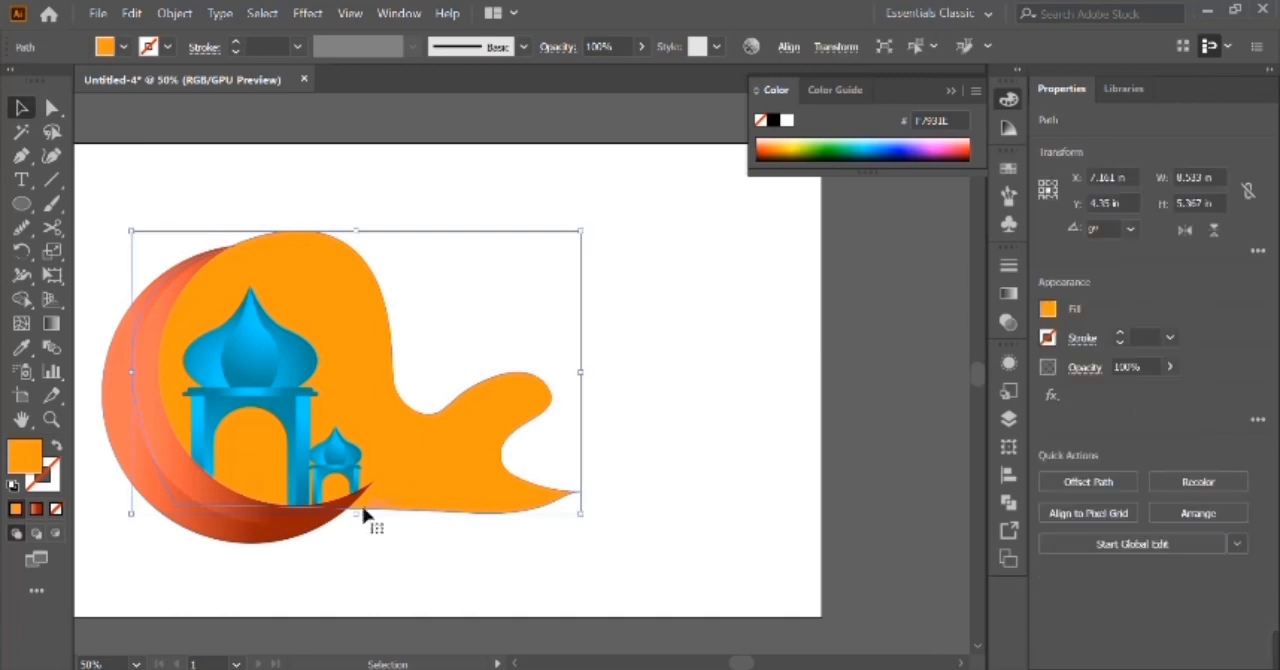
pyautogui.moveTo(357, 518); pyautogui.dragTo(365, 527)
pyautogui.click(440, 340)
pyautogui.hscroll(-4, 440, 340)
pyautogui.hscroll(3, 408, 340)
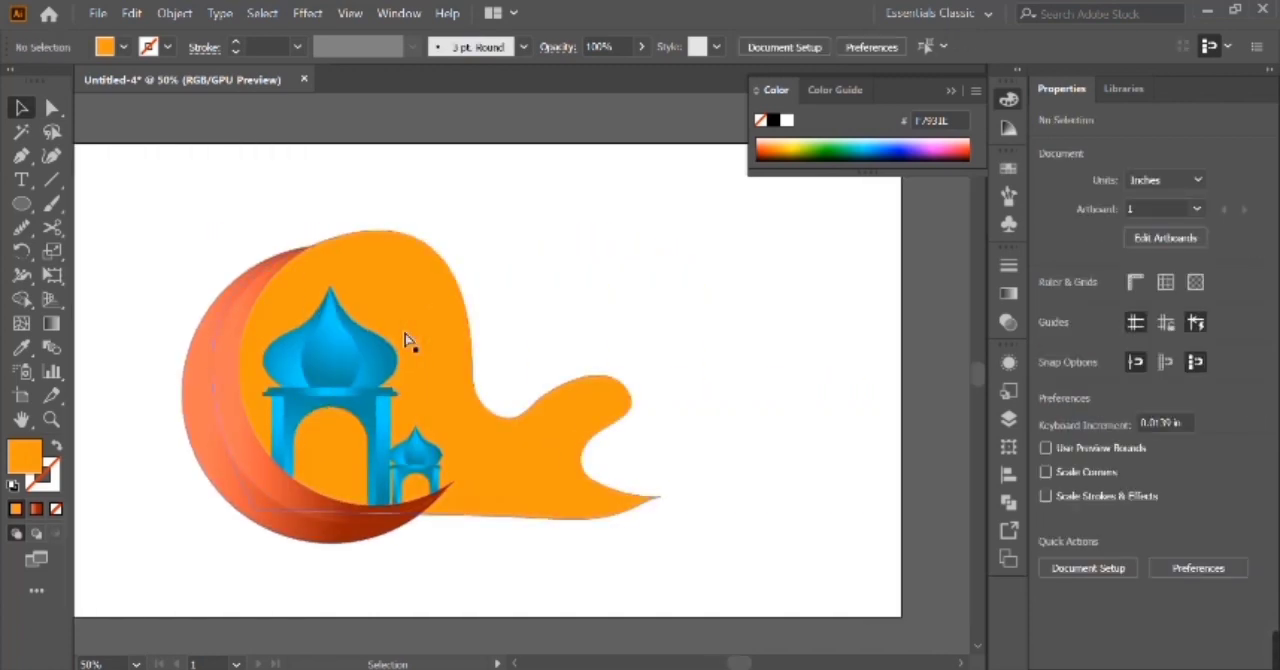
pyautogui.hotkey('ctrl', '0')
# Apply the orange-red linear gradient to the wavy background shape, remove its middle stop and move the start stop to 0%.
pyautogui.click(408, 340)
pyautogui.click(951, 90)
pyautogui.click(1009, 294)
pyautogui.click(866, 408)
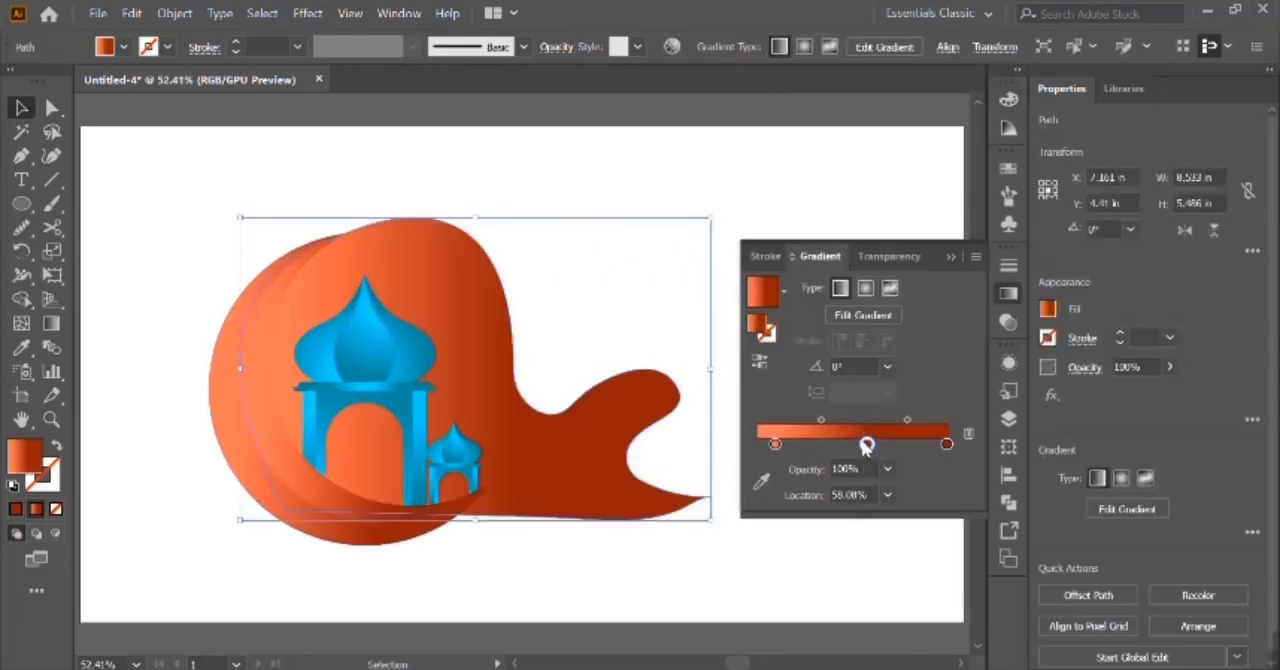
pyautogui.click(757, 444)
# Set the end stop of the wavy shape's gradient to the purple swatch and remove the stray extra stop near the start.
pyautogui.doubleClick(947, 444)
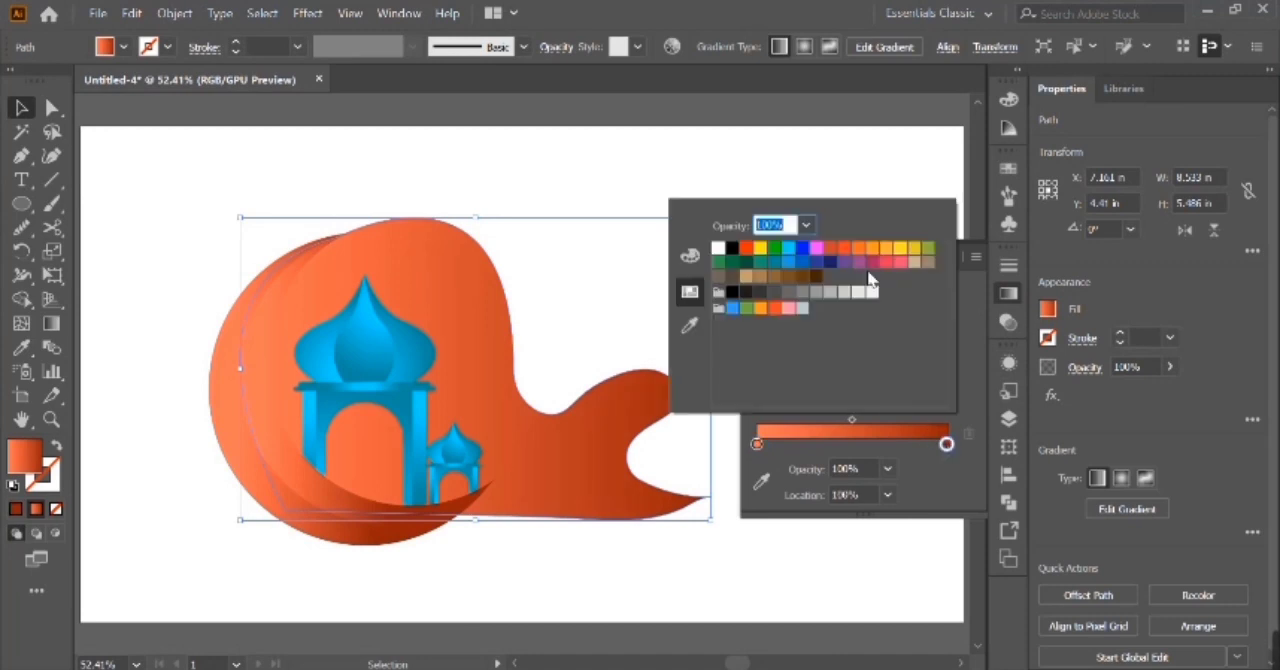
pyautogui.click(864, 265)
pyautogui.click(824, 439)
pyautogui.click(761, 443)
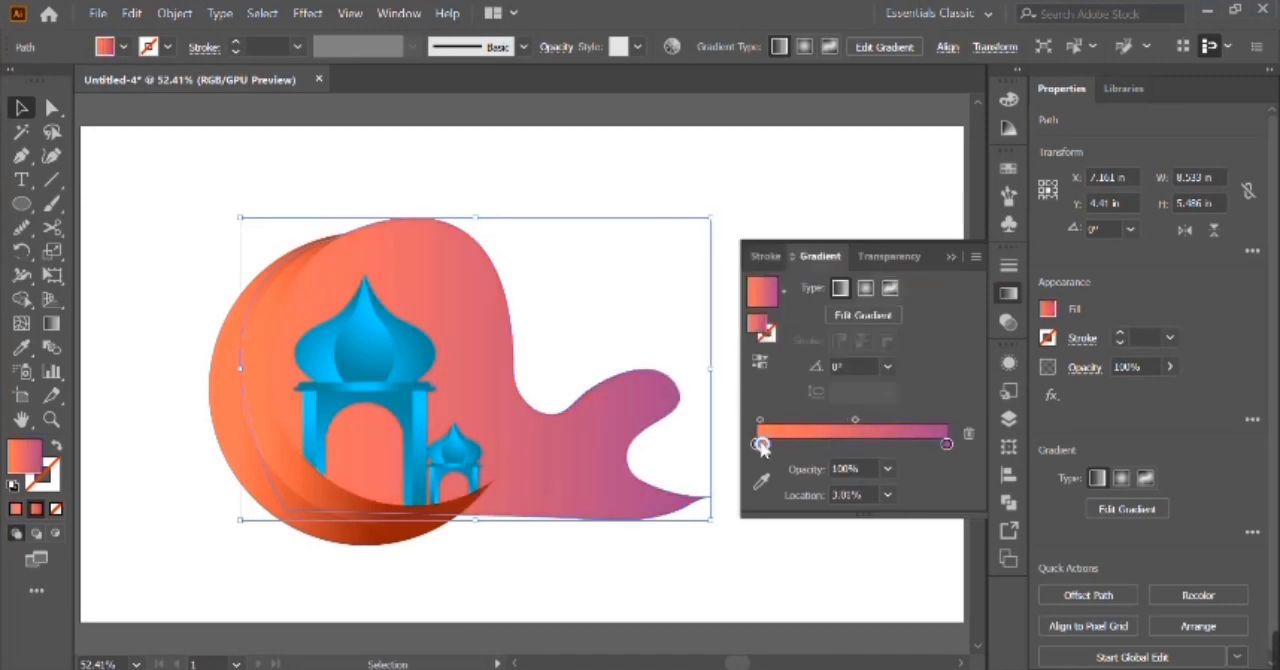
pyautogui.moveTo(761, 443); pyautogui.dragTo(766, 466)
pyautogui.click(757, 444)
# Recolour the start stop of the wavy shape's gradient to a light pinkish purple.
pyautogui.doubleClick(757, 444)
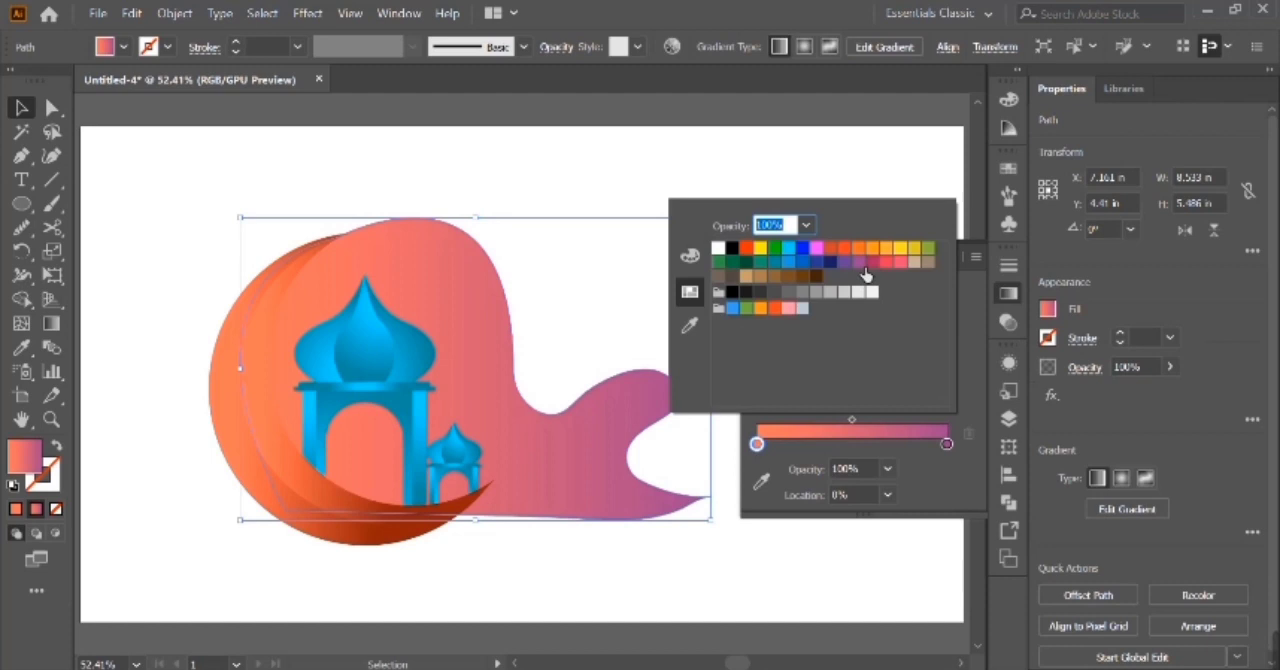
pyautogui.click(858, 262)
pyautogui.click(873, 266)
pyautogui.click(861, 264)
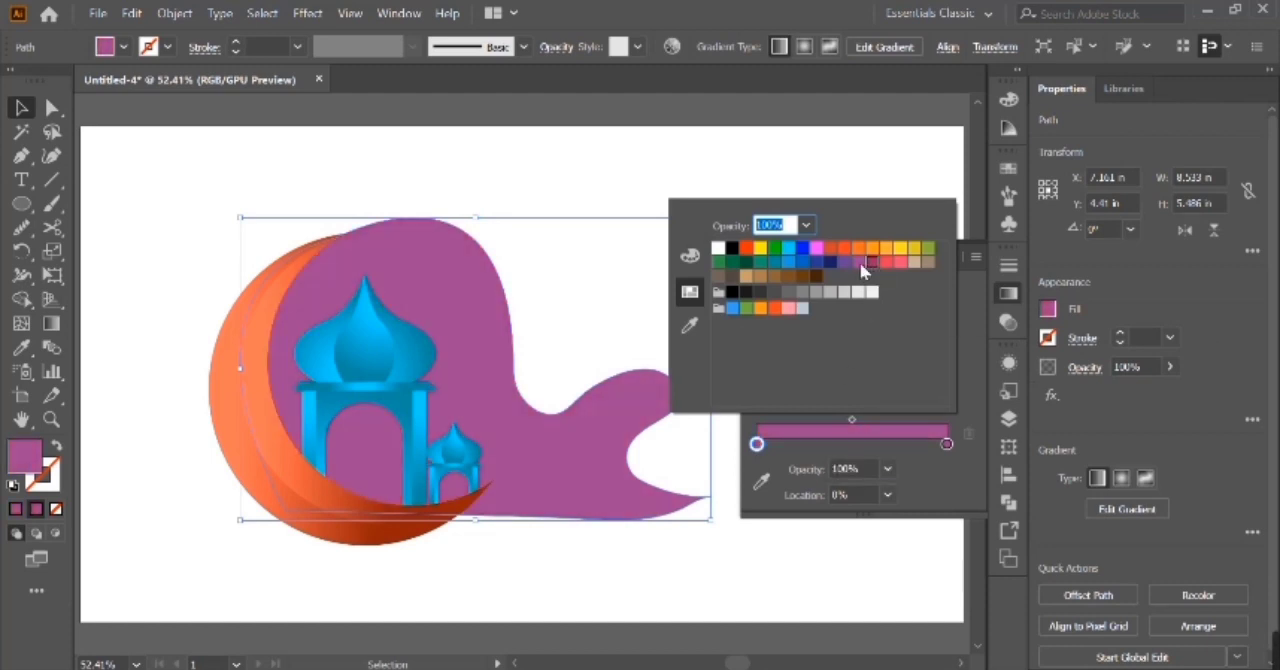
pyautogui.doubleClick(22, 465)
pyautogui.click(819, 231)
pyautogui.click(1221, 170)
pyautogui.doubleClick(29, 459)
pyautogui.click(851, 206)
pyautogui.click(934, 200)
pyautogui.click(860, 215)
pyautogui.click(1228, 172)
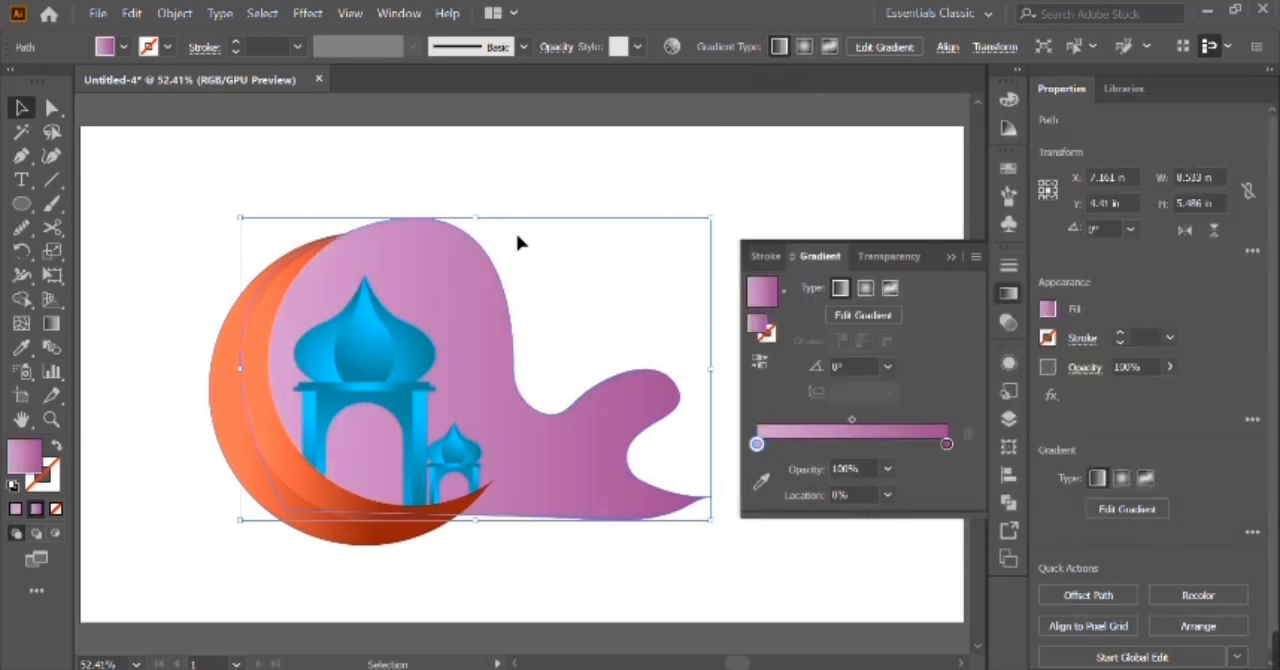
# Redraw the wavy shape's gradient diagonally from its upper-left area to the lower right, at about -44.2°.
pyautogui.press('g')
pyautogui.moveTo(280, 253); pyautogui.dragTo(573, 538)
pyautogui.click(21, 107)
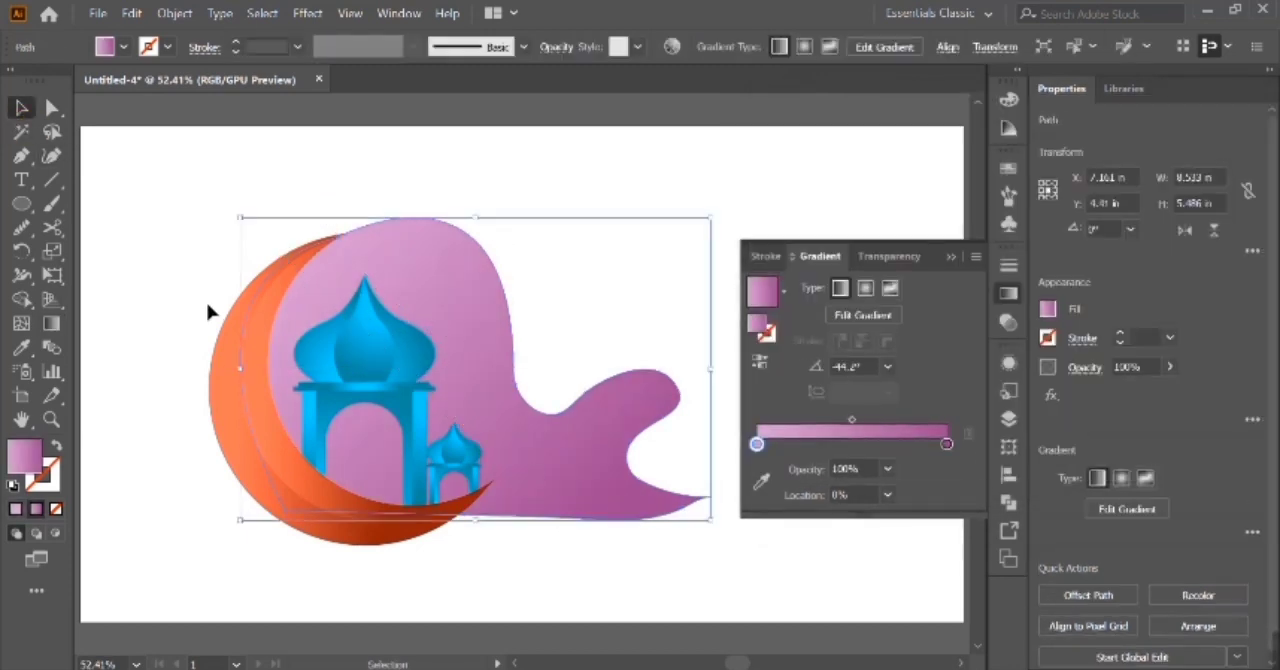
# Ungroup the two moon crescents and select only the inner one.
pyautogui.click(208, 309)
pyautogui.click(243, 363)
pyautogui.click(235, 382)
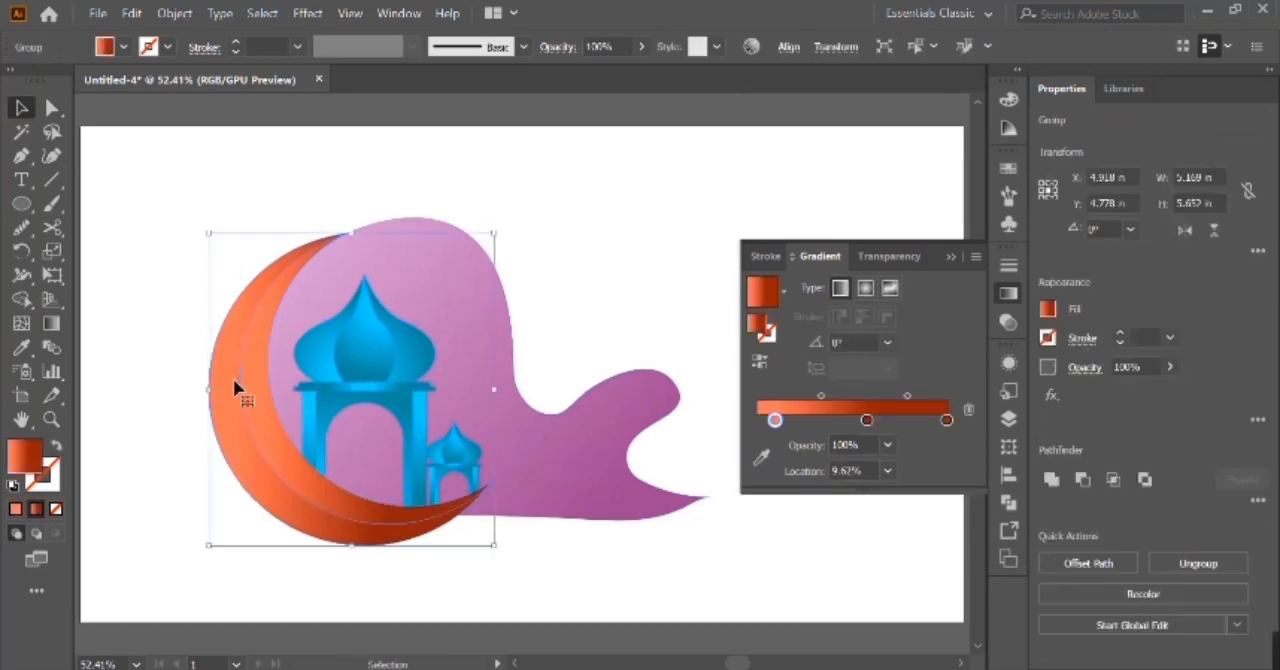
pyautogui.hotkey('ctrl', 'shift', 'g')
pyautogui.click(202, 377)
pyautogui.click(256, 394)
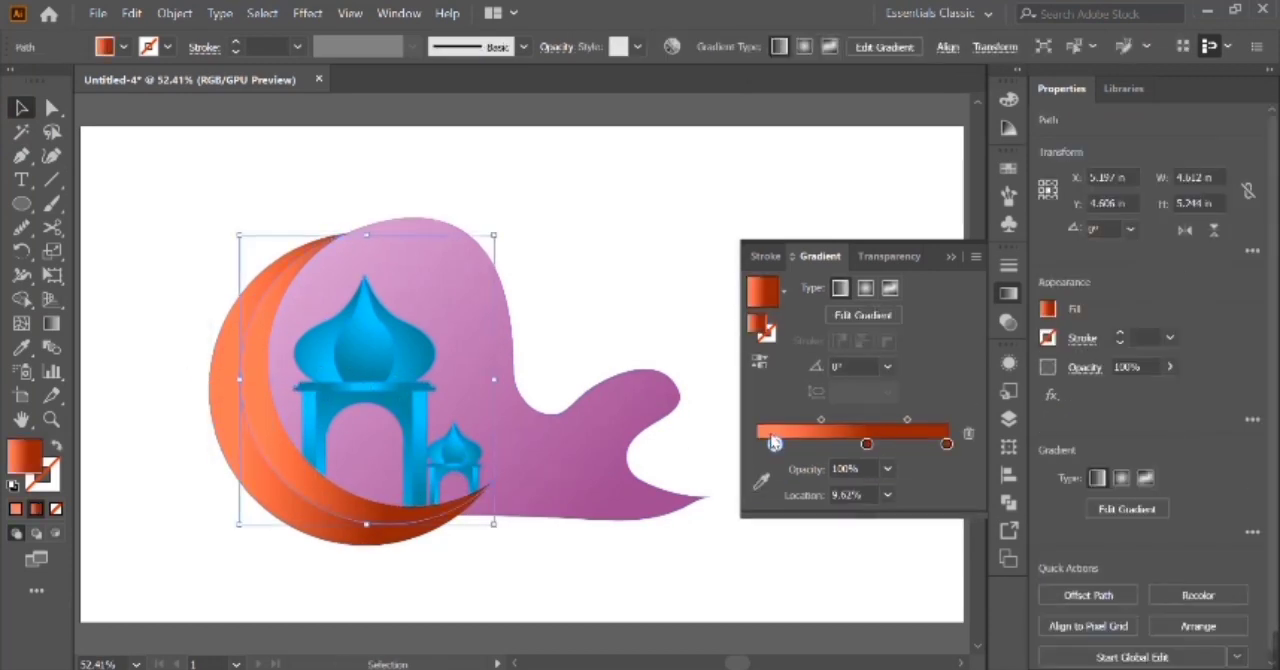
pyautogui.doubleClick(775, 446)
pyautogui.click(820, 450)
pyautogui.doubleClick(22, 460)
pyautogui.click(1237, 203)
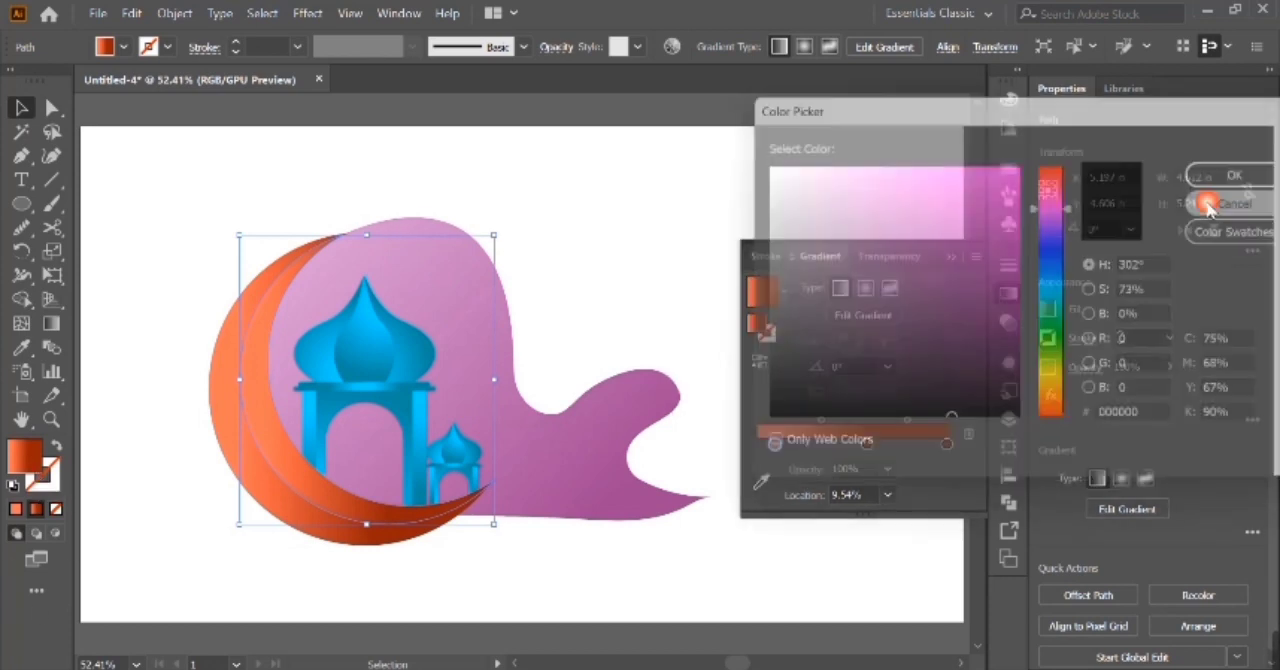
pyautogui.click(866, 447)
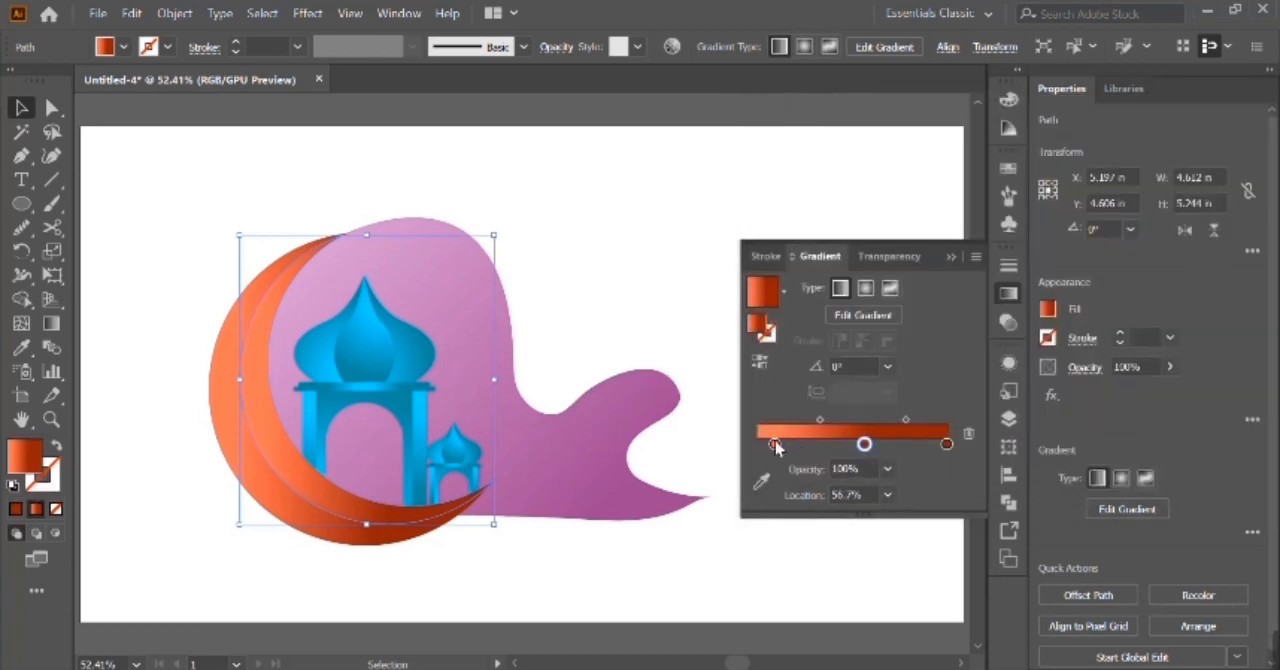
# Recolour the start stop of the inner crescent's gradient to a lighter orange.
pyautogui.doubleClick(33, 460)
pyautogui.click(1050, 413)
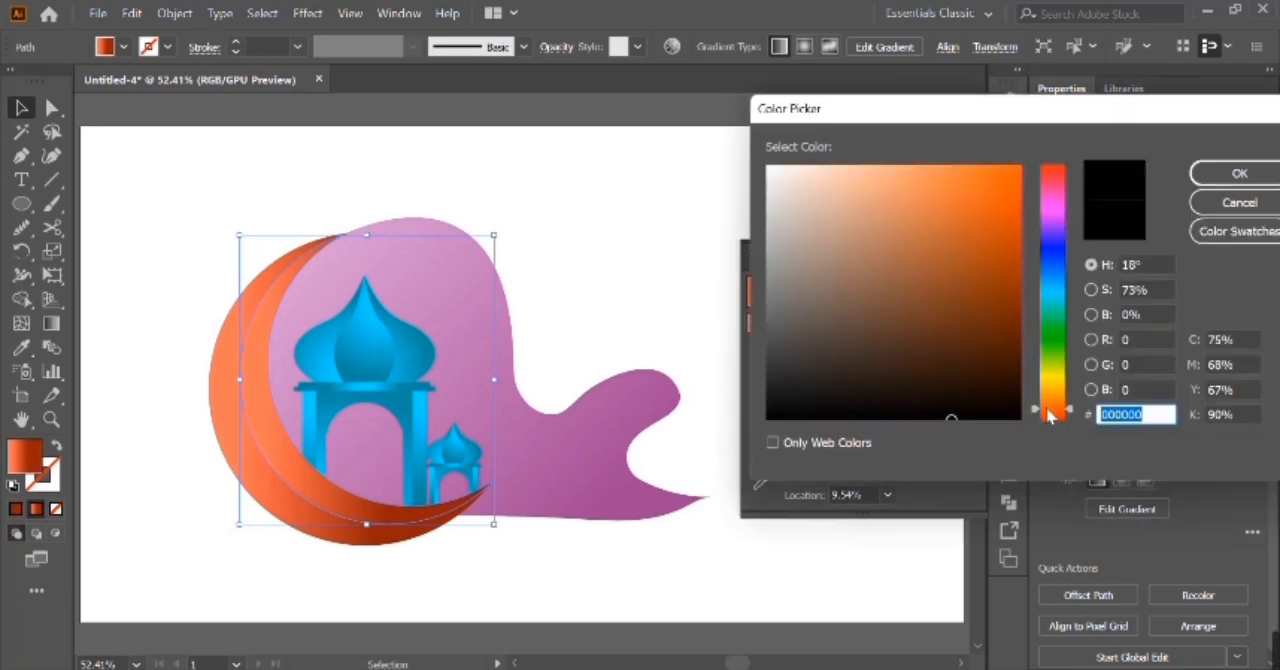
pyautogui.click(901, 192)
pyautogui.click(1237, 173)
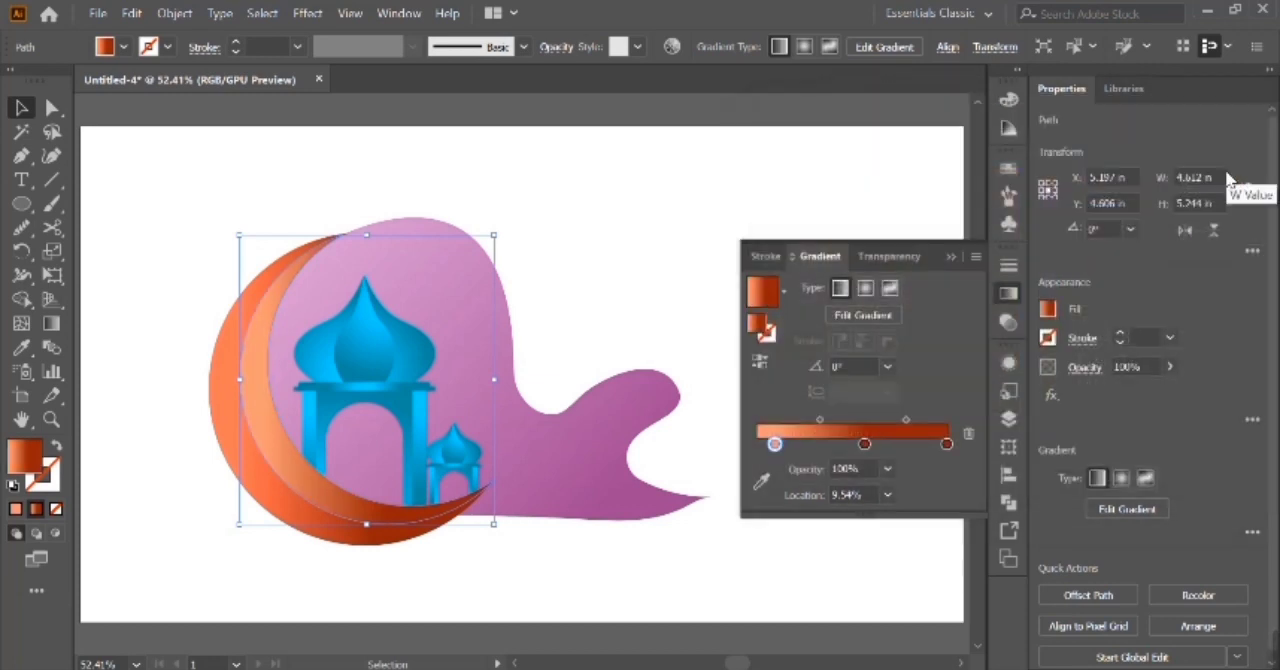
# Make the inner crescent's gradient end in bright orange, removing the dark middle stop and moving the end stop to 44.67%.
pyautogui.click(946, 445)
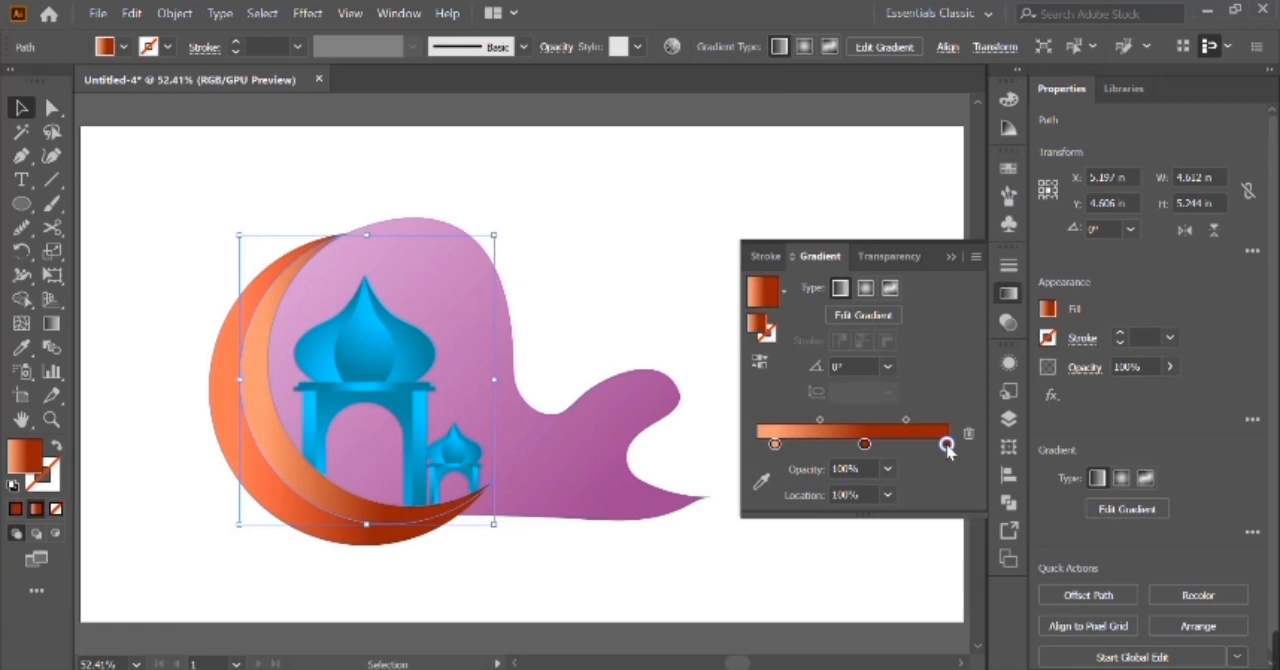
pyautogui.doubleClick(33, 468)
pyautogui.click(1056, 410)
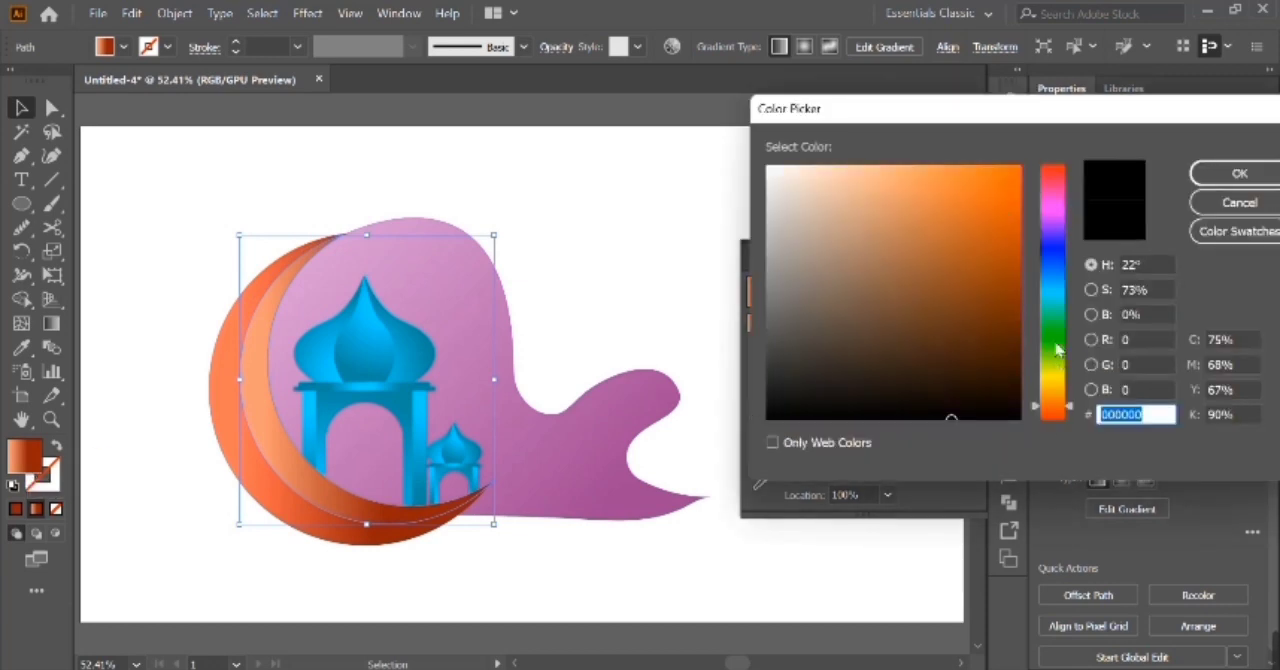
pyautogui.click(1055, 414)
pyautogui.click(999, 228)
pyautogui.click(1240, 173)
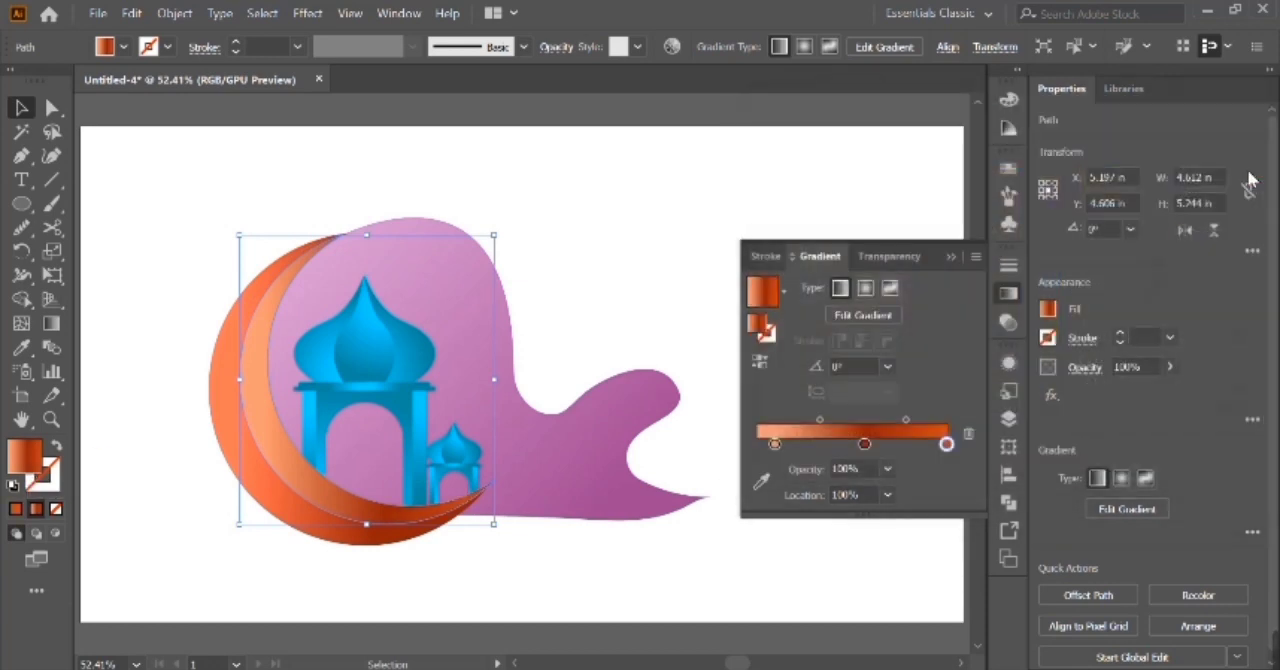
pyautogui.moveTo(866, 447); pyautogui.dragTo(868, 473)
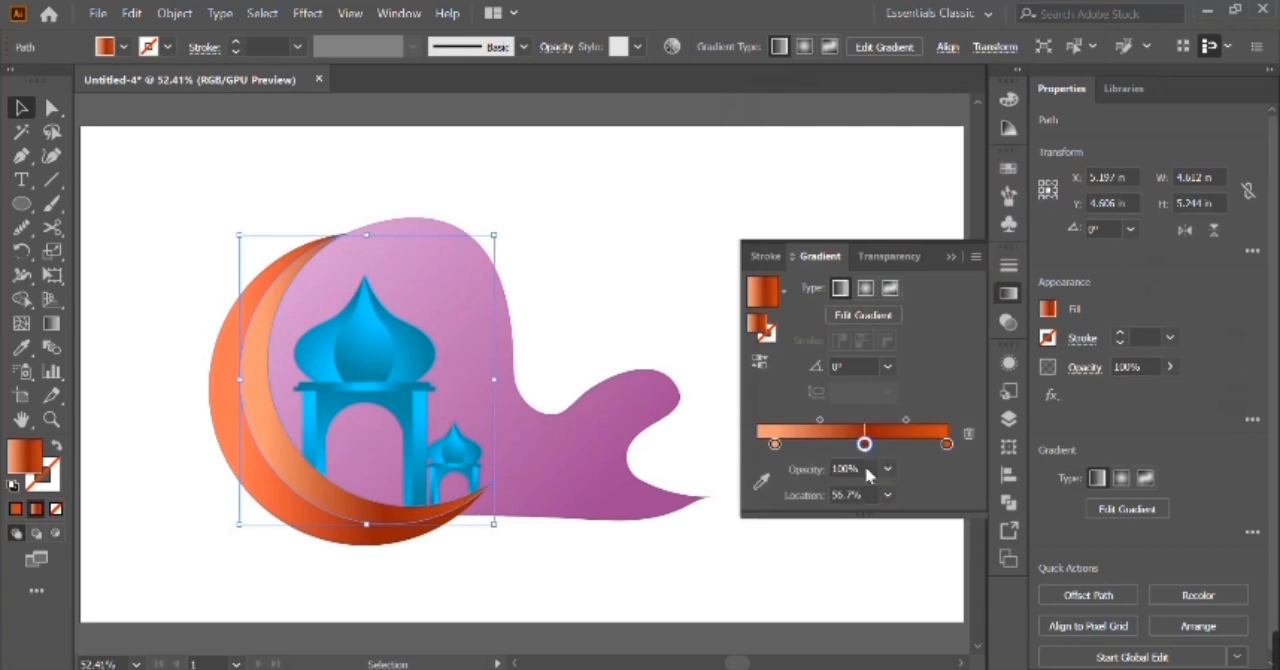
pyautogui.moveTo(946, 444); pyautogui.dragTo(848, 449)
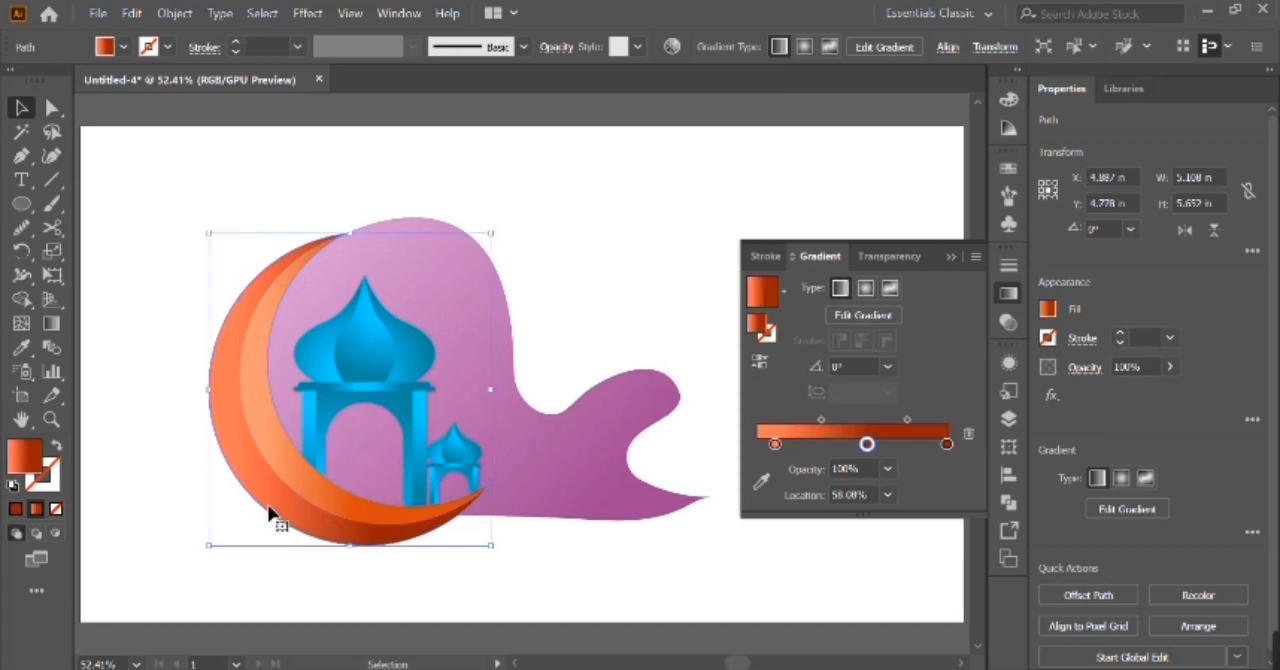
# Copy the inner crescent's light-to-bright orange gradient onto the outer crescent with the Eyedropper.
pyautogui.press('i')
pyautogui.click(294, 486)
pyautogui.click(21, 107)
pyautogui.click(206, 330)
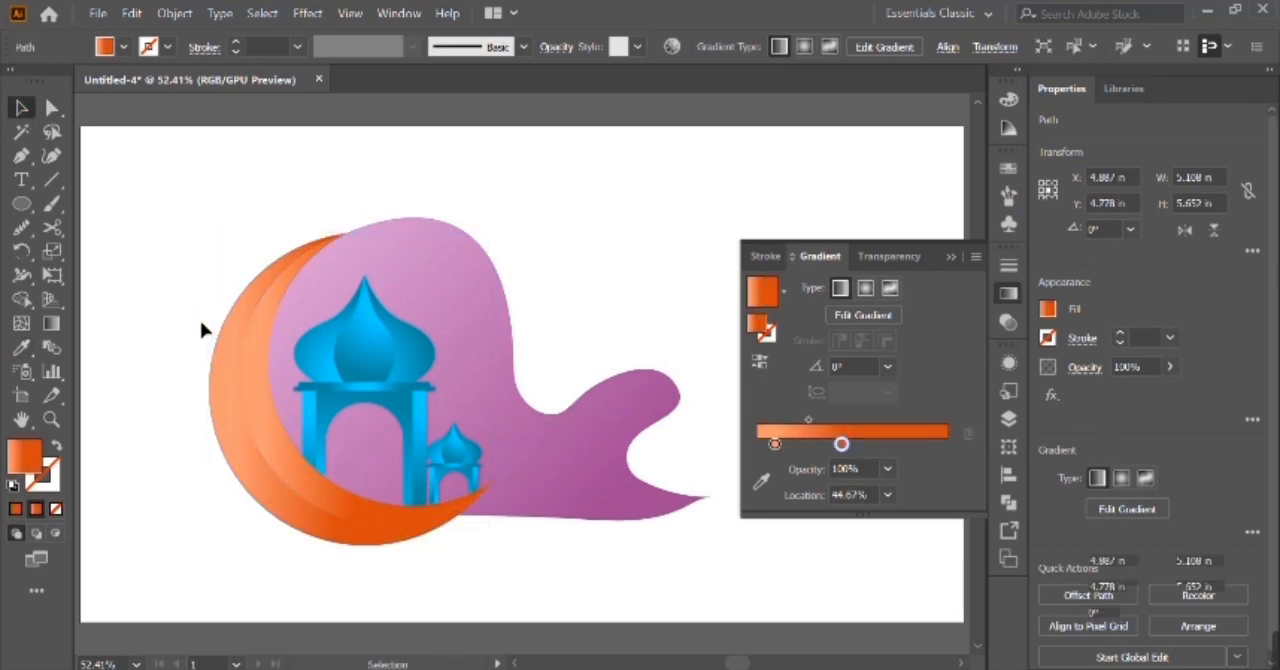
# Try a longer diagonal gradient direction on the wavy purple shape and undo it.
pyautogui.click(525, 408)
pyautogui.press('g')
pyautogui.moveTo(274, 194)
pyautogui.mouseDown()
pyautogui.moveTo(505, 402)
pyautogui.moveTo(560, 543)
pyautogui.mouseUp()
pyautogui.moveTo(277, 247); pyautogui.dragTo(653, 618)
pyautogui.hotkey('ctrl', 'z')
pyautogui.click(21, 107)
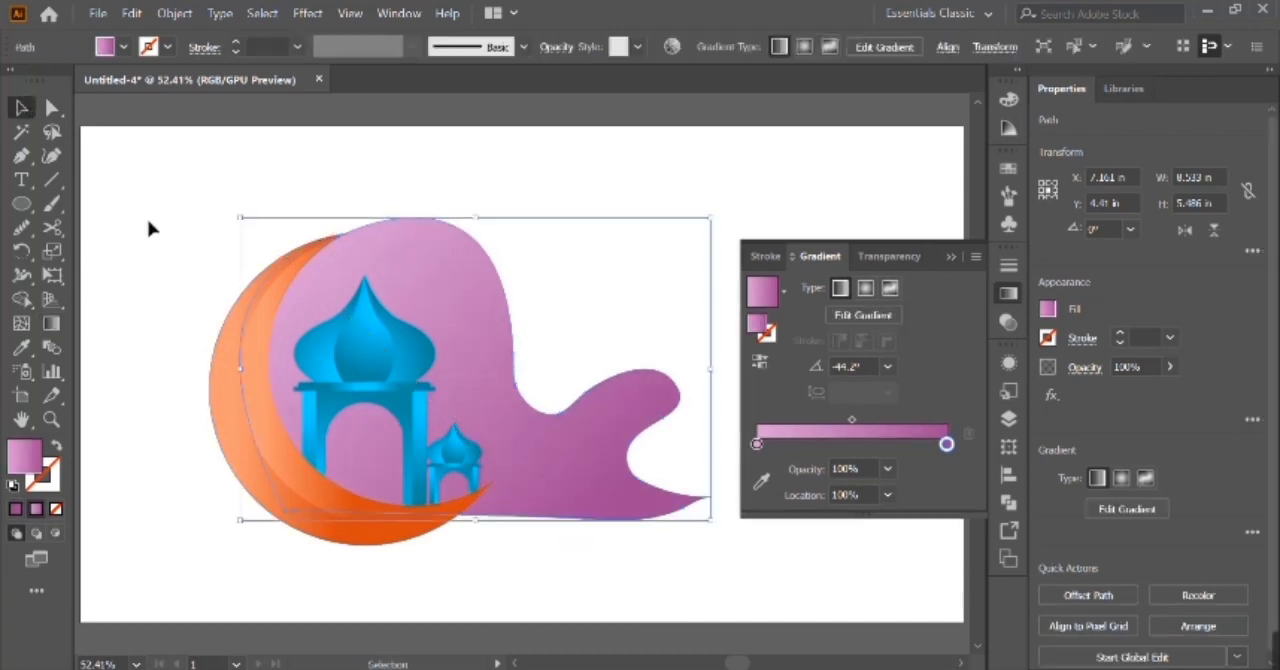
# Group the whole illustration, check the anchor at the wavy shape's tail tip, and ungroup the artwork again.
pyautogui.moveTo(149, 226); pyautogui.dragTo(657, 577)
pyautogui.hotkey('ctrl', 'g')
pyautogui.click(686, 469)
pyautogui.click(704, 502)
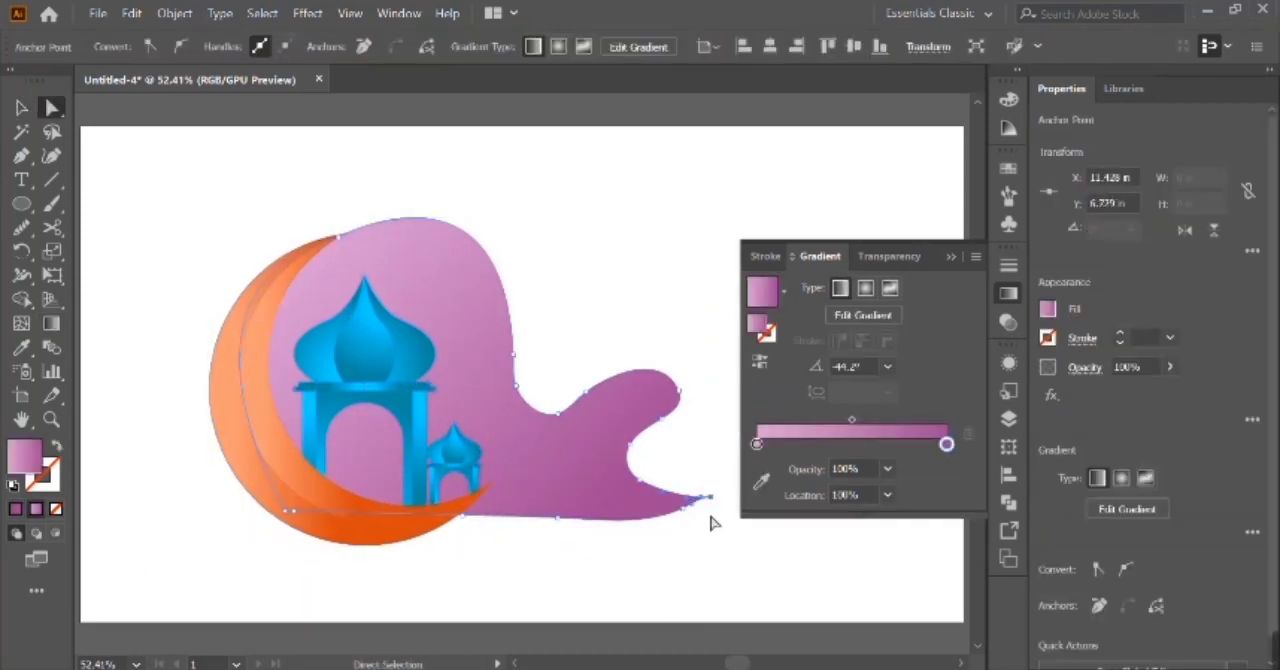
pyautogui.click(698, 541)
pyautogui.click(263, 414)
pyautogui.hotkey('ctrl', 'shift', 'g')
pyautogui.click(369, 569)
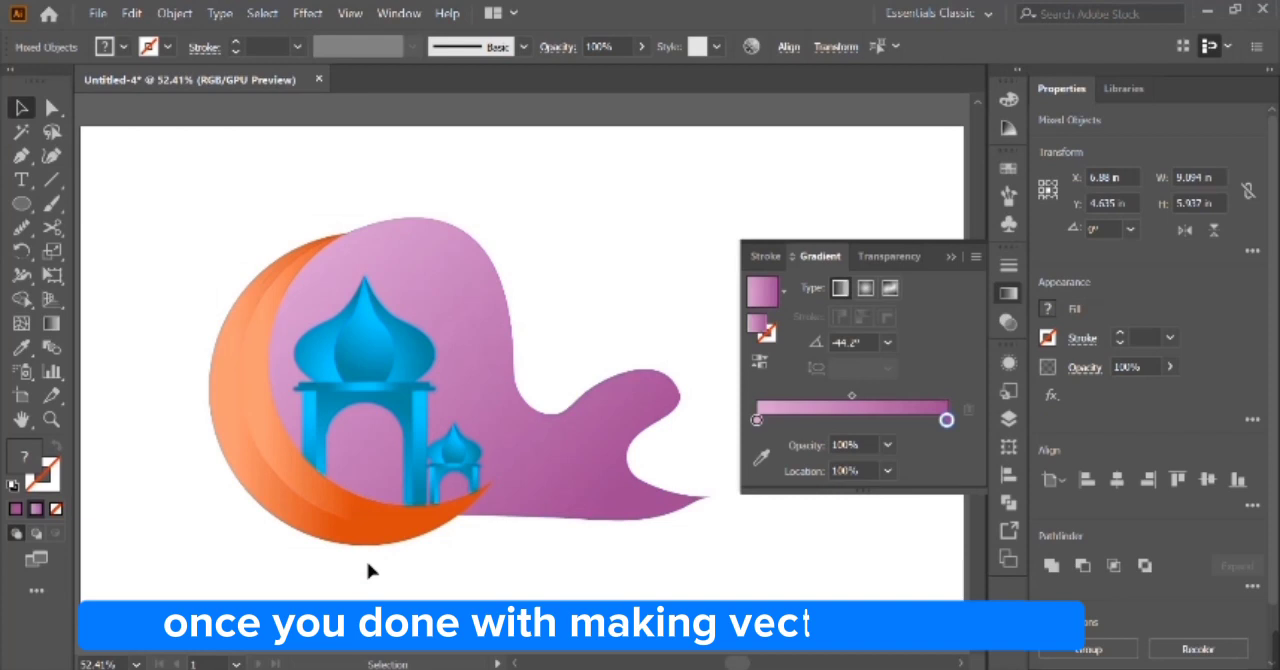
# Convert the anchor at the wavy shape's lower tail tip to a corner and round it off.
pyautogui.hscroll(3, 449, 571)
pyautogui.hotkey('ctrl', '+')
pyautogui.hotkey('ctrl', '+')
pyautogui.click(575, 634)
pyautogui.press('a')
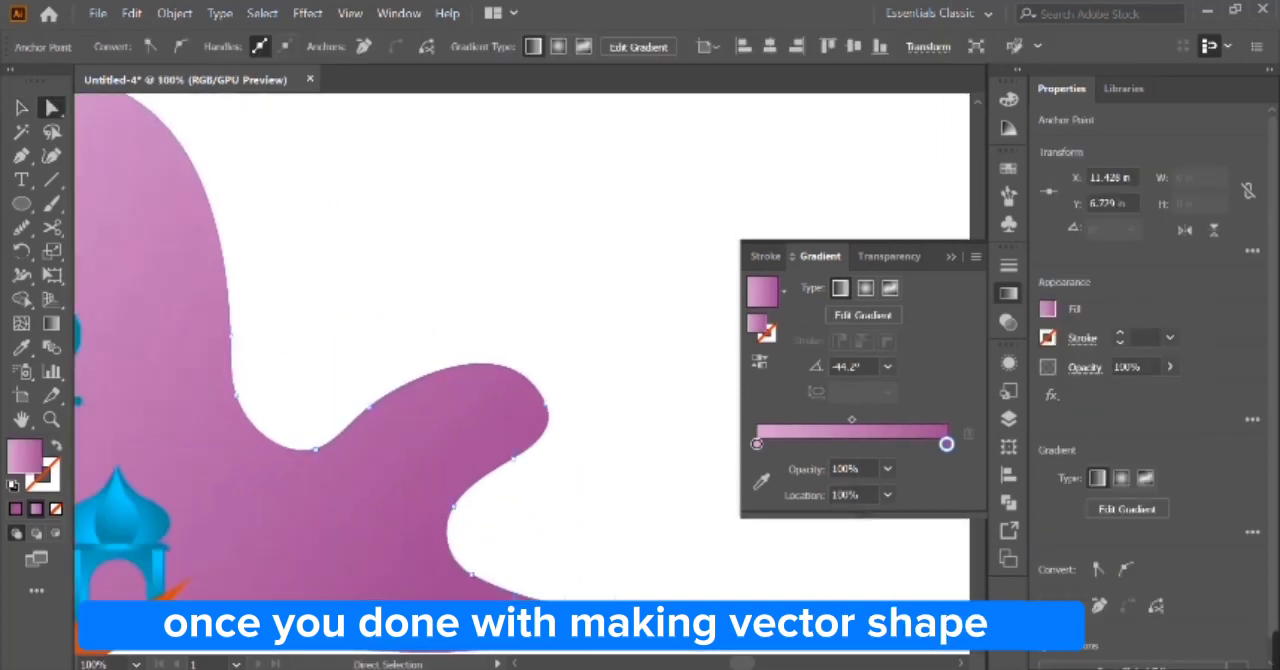
pyautogui.click(149, 46)
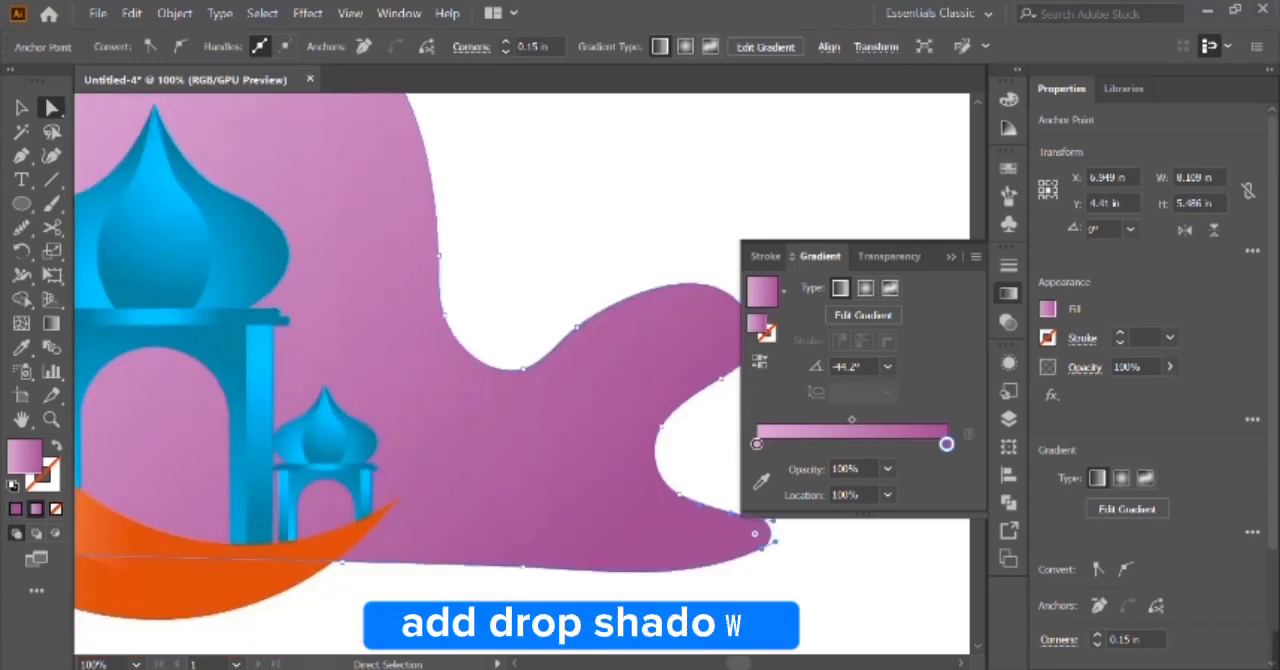
pyautogui.press('v')
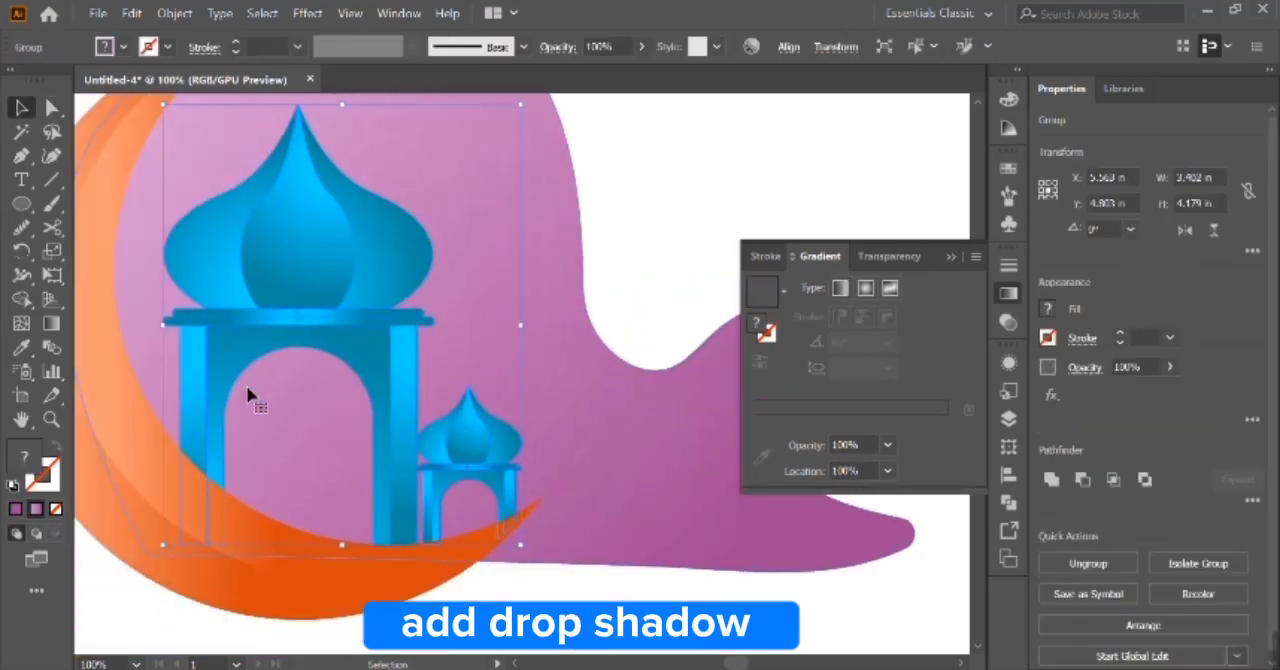
# Add a Drop Shadow to the pavilion group: Multiply, 75% opacity, 0.1 in X and Y offsets, 0.4 in blur.
pyautogui.hotkey('ctrl', '-')
pyautogui.click(307, 13)
pyautogui.moveTo(495, 271)
pyautogui.click(560, 273)
pyautogui.click(838, 434)
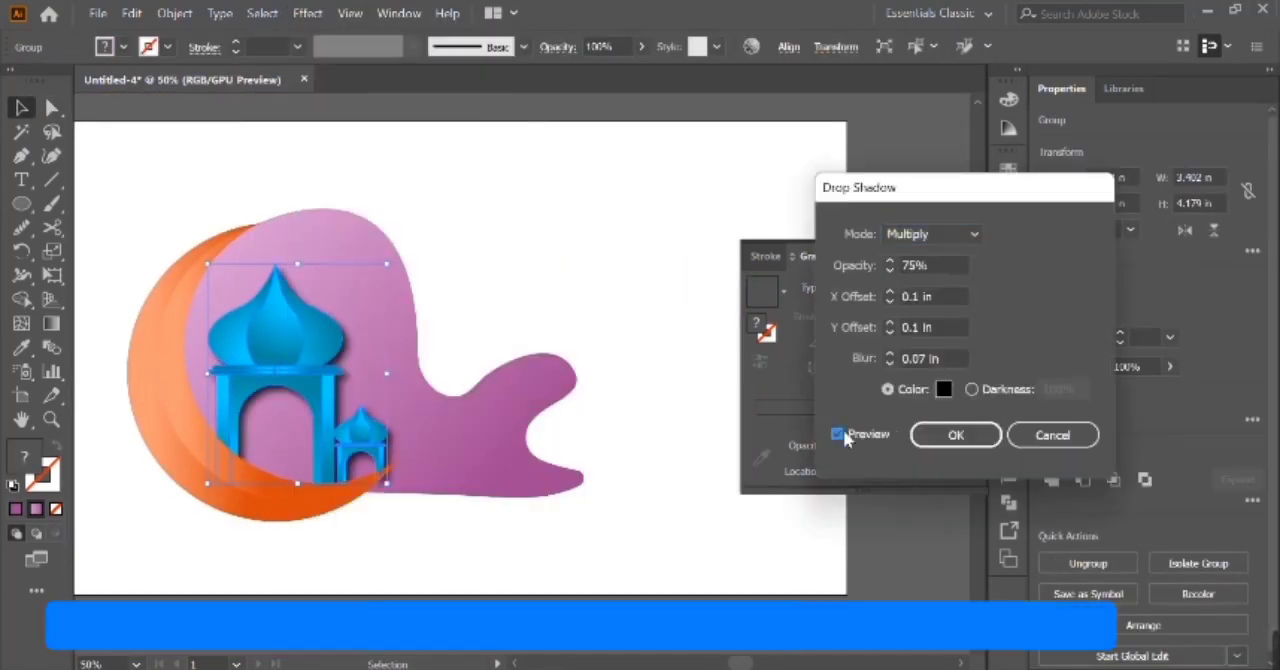
pyautogui.click(889, 362)
pyautogui.click(889, 355)
pyautogui.click(889, 355)
pyautogui.click(889, 355)
pyautogui.click(889, 355)
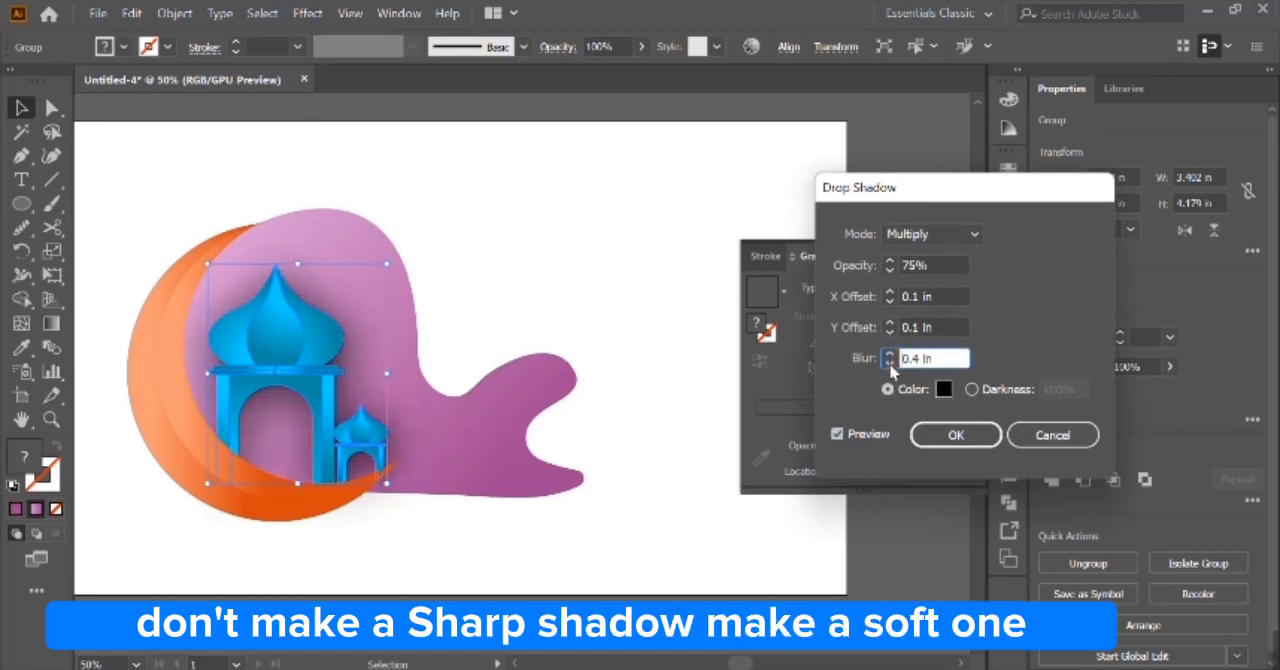
pyautogui.click(956, 434)
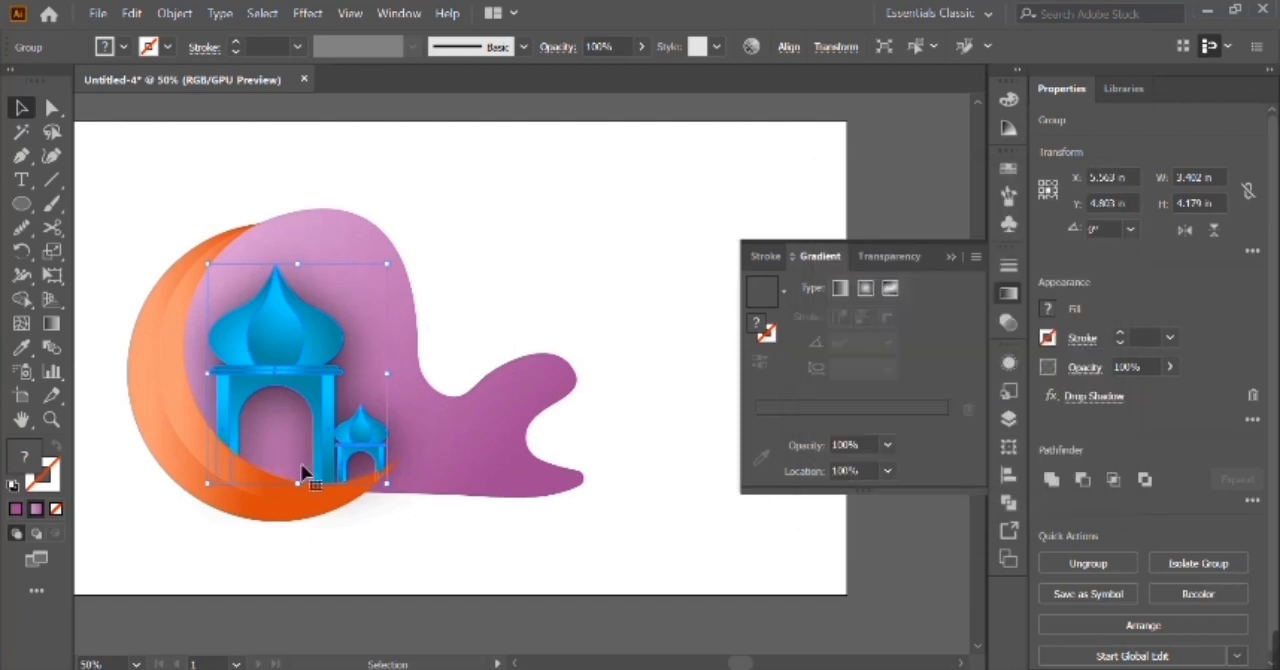
# Draw a thin purple gradient rectangle about 2.11 × 0.11 in along the wavy shape's lower edge, near the moon's right tip.
pyautogui.press('m')
pyautogui.moveTo(447, 495); pyautogui.dragTo(336, 500)
pyautogui.hotkey('ctrl', '=')
pyautogui.hotkey('ctrl', '=')
pyautogui.hotkey('ctrl', '=')
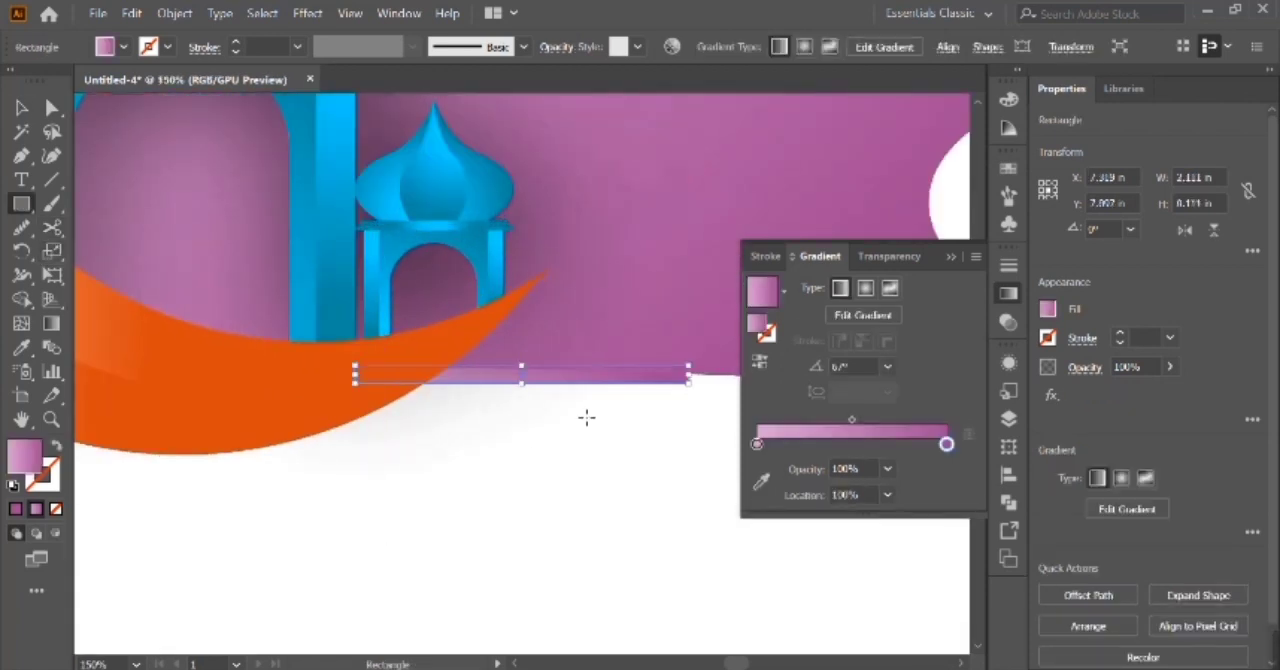
pyautogui.press('v')
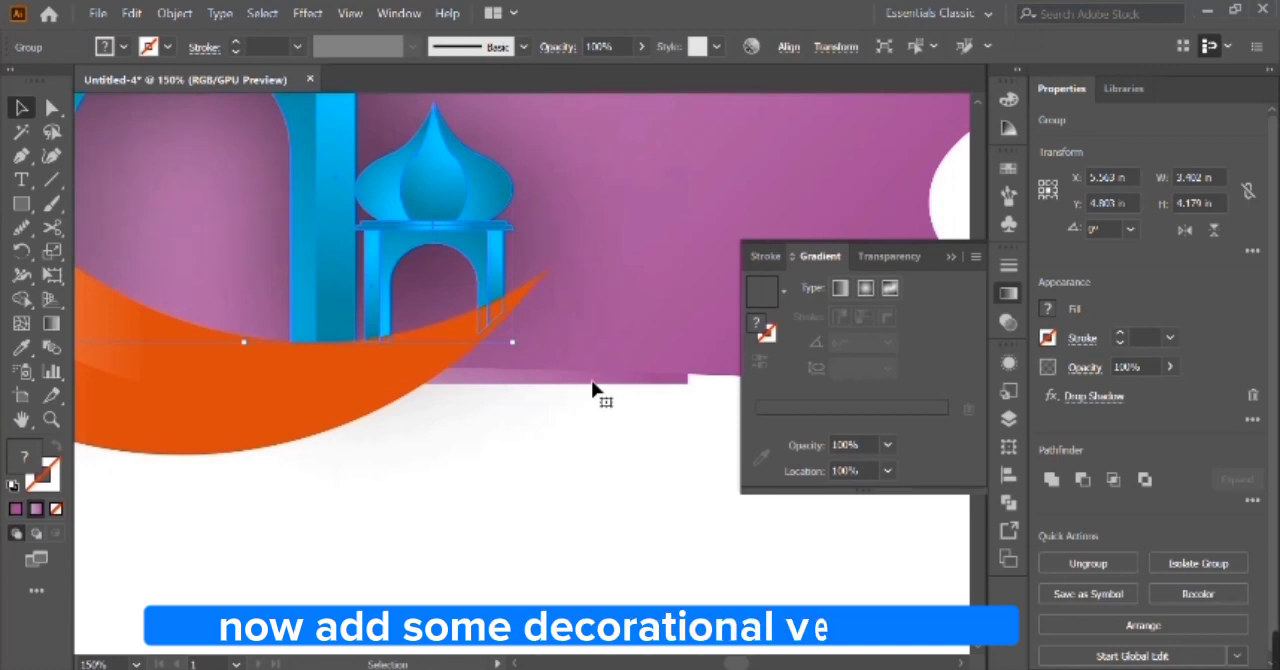
pyautogui.click(621, 478)
# Duplicate the thin purple bar twice, offsetting each copy down and to the left to form a stepped edge.
pyautogui.moveTo(685, 381); pyautogui.dragTo(640, 404)
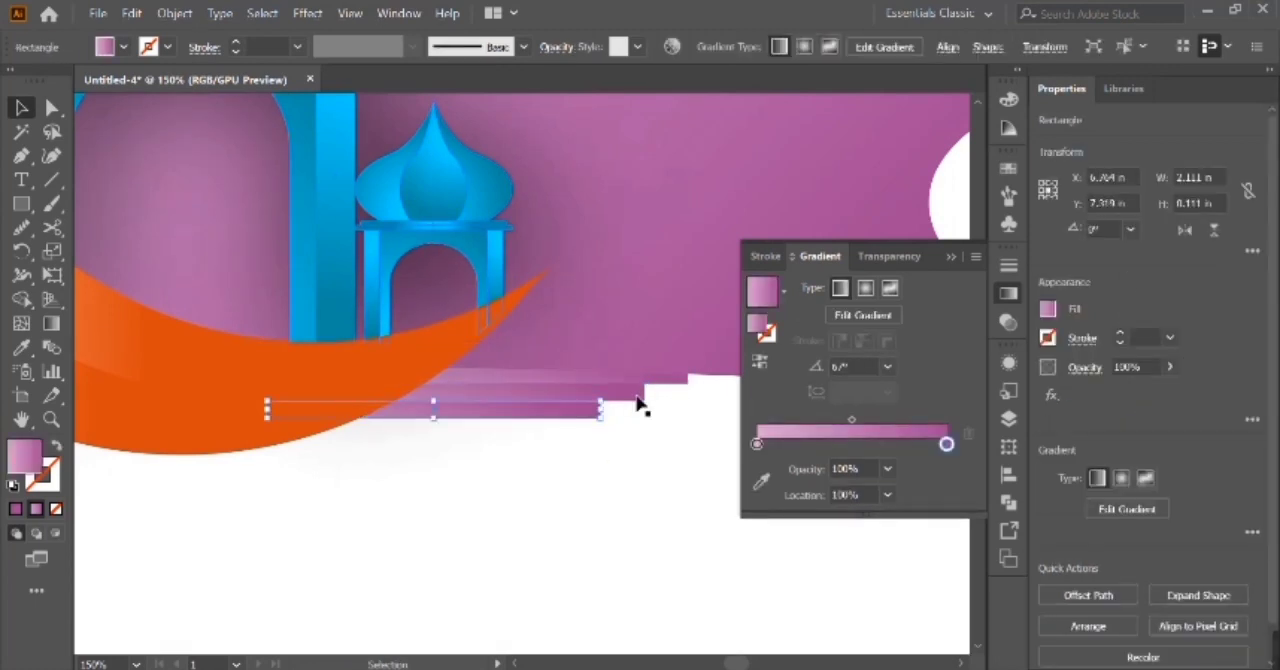
pyautogui.click(640, 402)
pyautogui.click(618, 485)
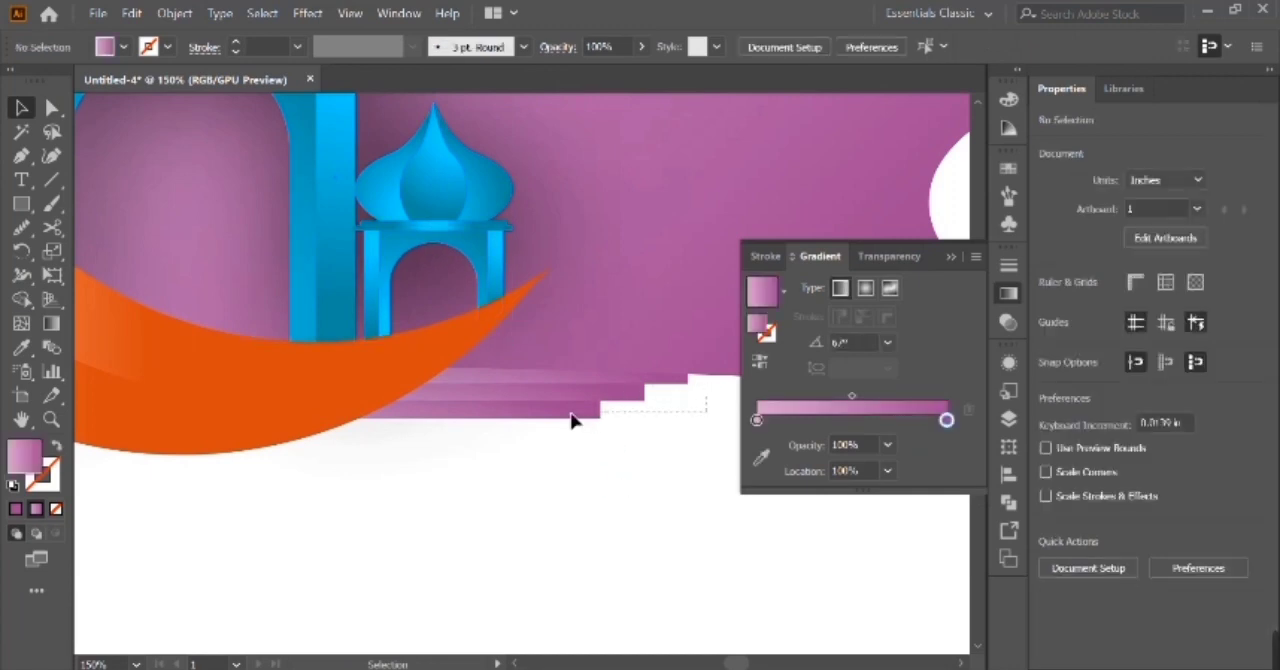
# Round off the right ends of the three stepped purple bars.
pyautogui.moveTo(571, 420); pyautogui.dragTo(684, 385)
pyautogui.click(51, 108)
pyautogui.moveTo(592, 411); pyautogui.dragTo(581, 415)
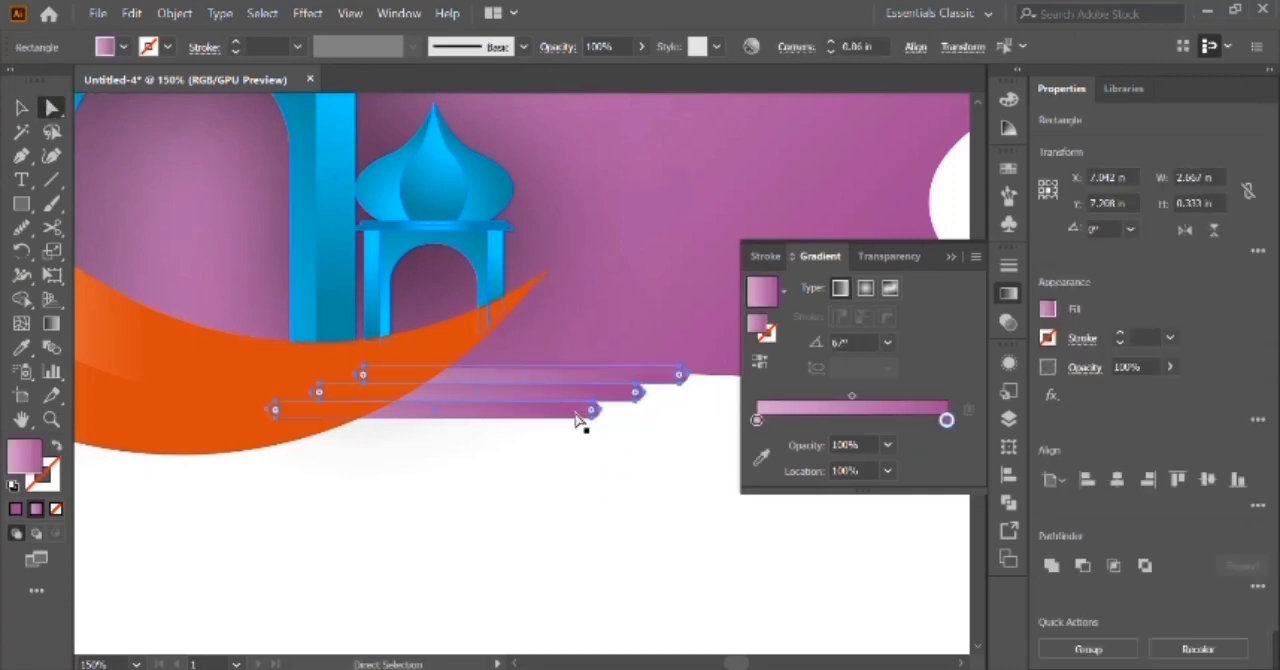
pyautogui.click(22, 108)
pyautogui.click(788, 549)
pyautogui.hotkey('ctrl', '-')
pyautogui.hotkey('ctrl', '-')
pyautogui.hotkey('ctrl', '-')
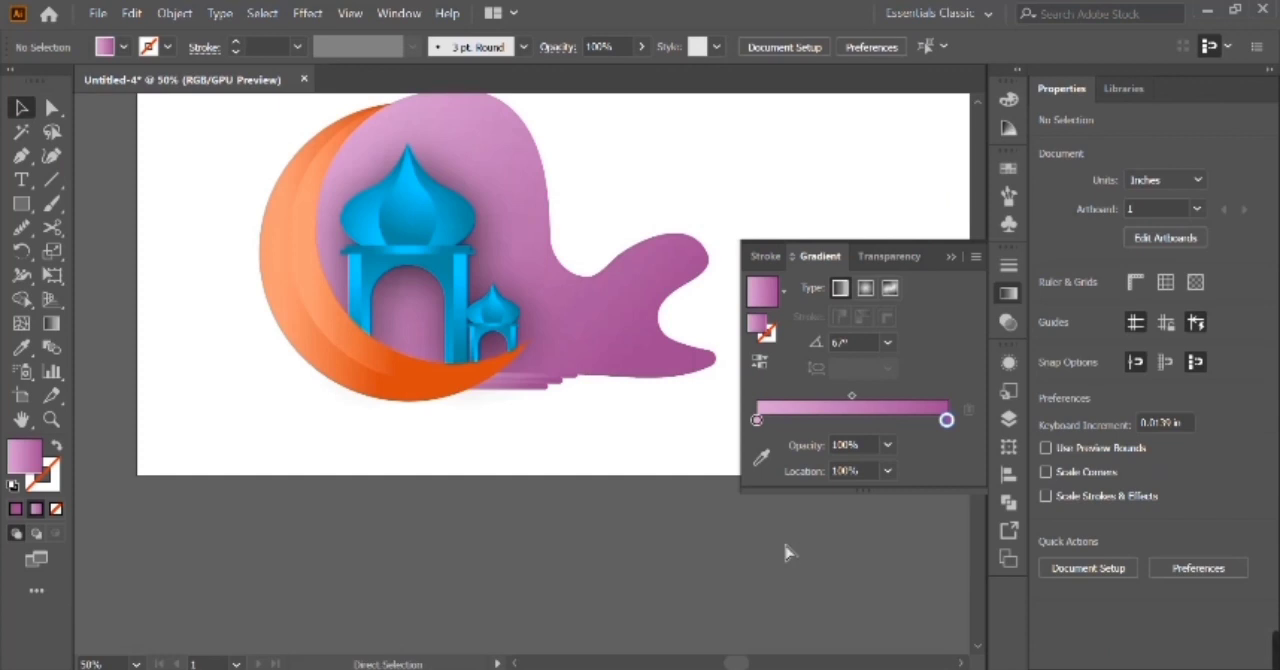
# Stretch the three purple bars together to the right, to an overall width of about 3.51 in.
pyautogui.hotkey('ctrl', '+')
pyautogui.hotkey('ctrl', '+')
pyautogui.hotkey('ctrl', '+')
pyautogui.hscroll(3, 787, 553)
pyautogui.click(382, 381)
pyautogui.keyDown('shift'); pyautogui.click(338, 396); pyautogui.keyUp('shift')
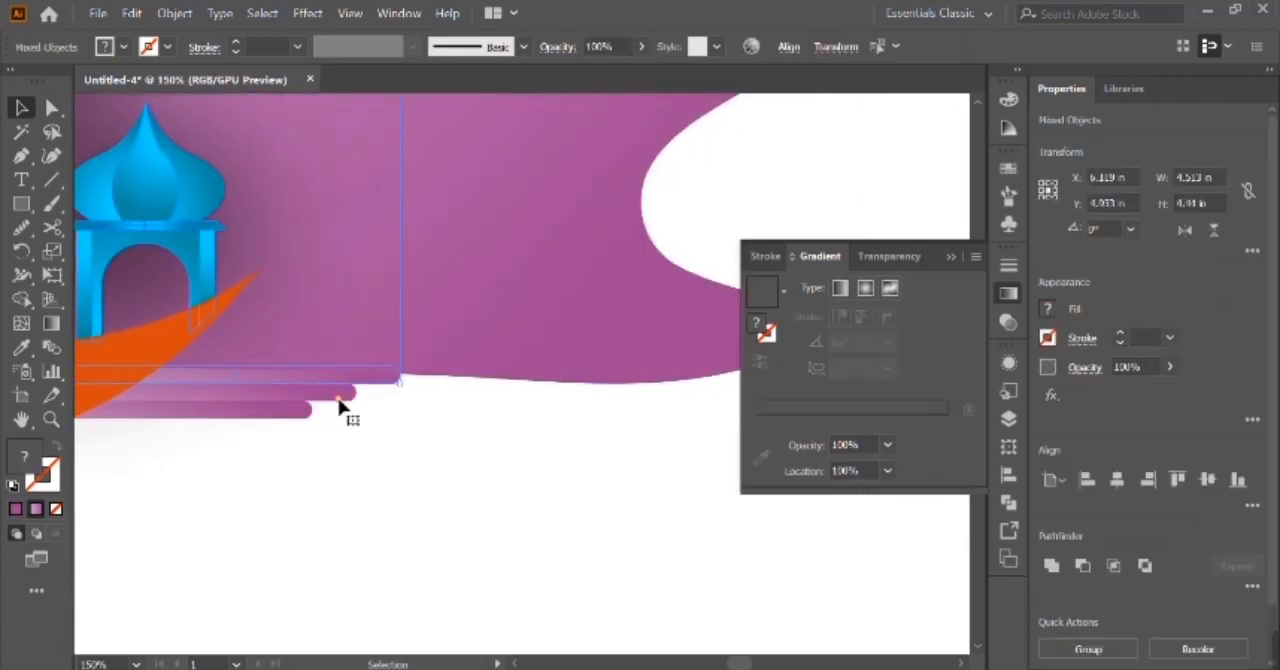
pyautogui.click(393, 397)
pyautogui.click(394, 380)
pyautogui.keyDown('shift'); pyautogui.click(325, 414); pyautogui.keyUp('shift')
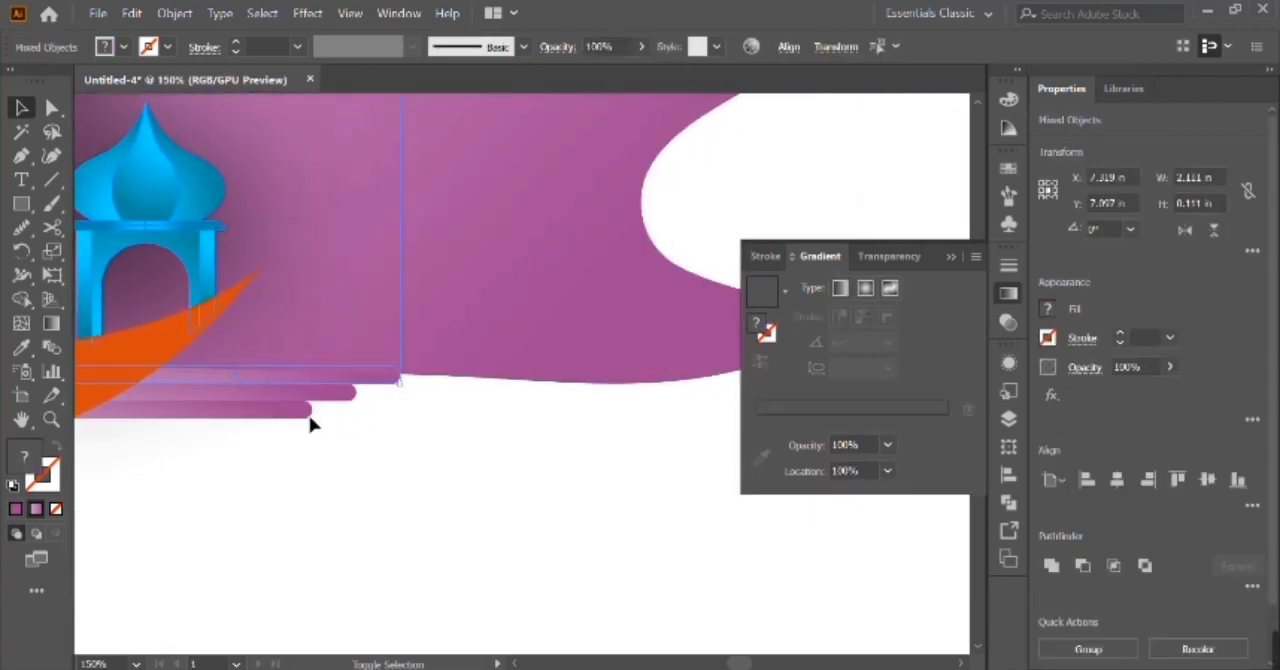
pyautogui.click(298, 393)
pyautogui.moveTo(405, 397); pyautogui.dragTo(536, 397)
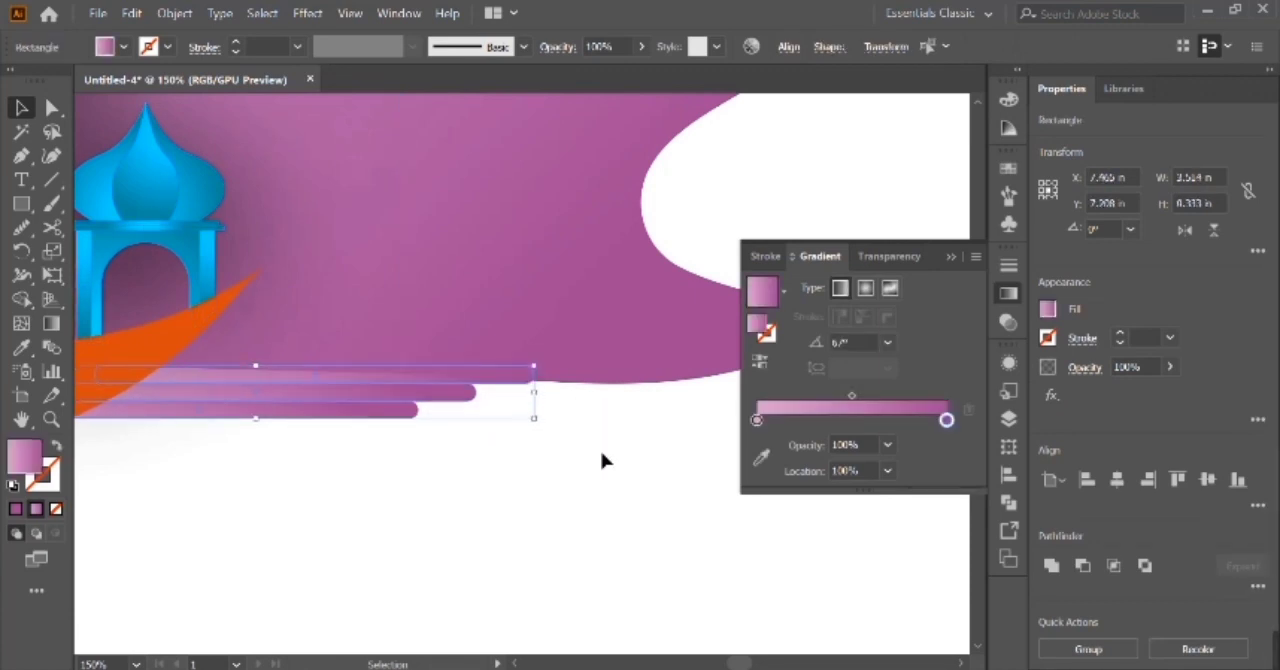
pyautogui.click(602, 460)
pyautogui.hotkey('ctrl', '0')
pyautogui.hotkey('ctrl', '0')
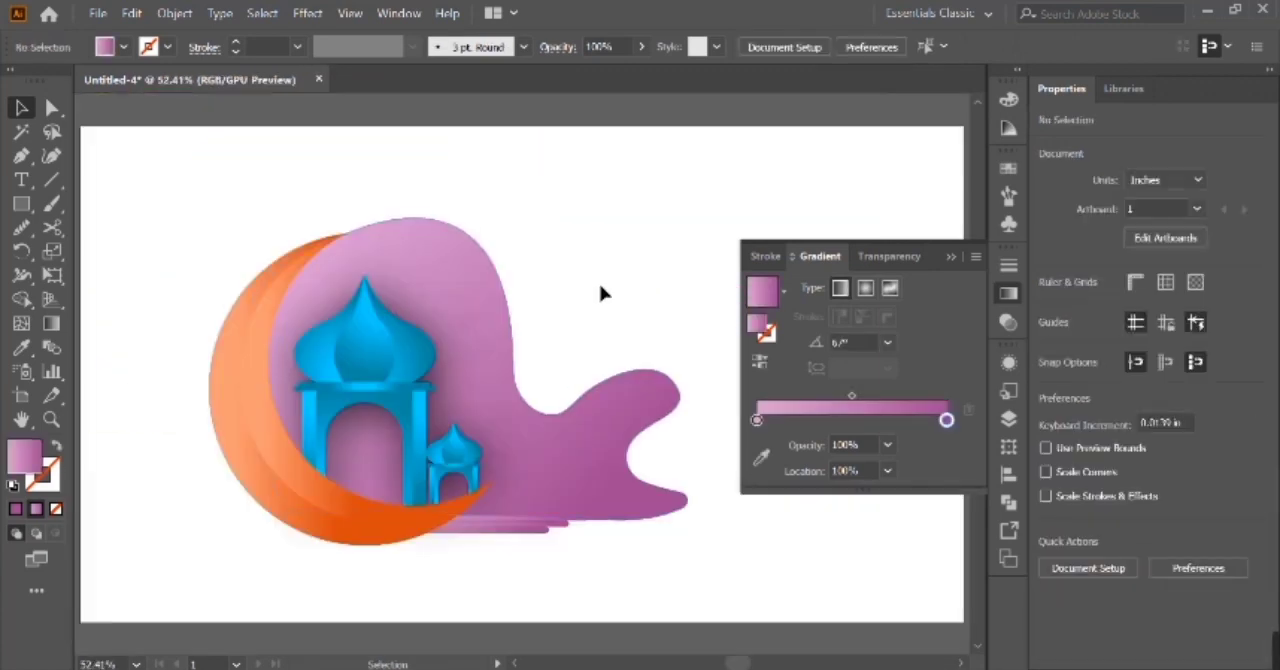
# Space the two lower purple bars farther down so that gaps open between the three bars.
pyautogui.click(950, 257)
pyautogui.click(405, 532)
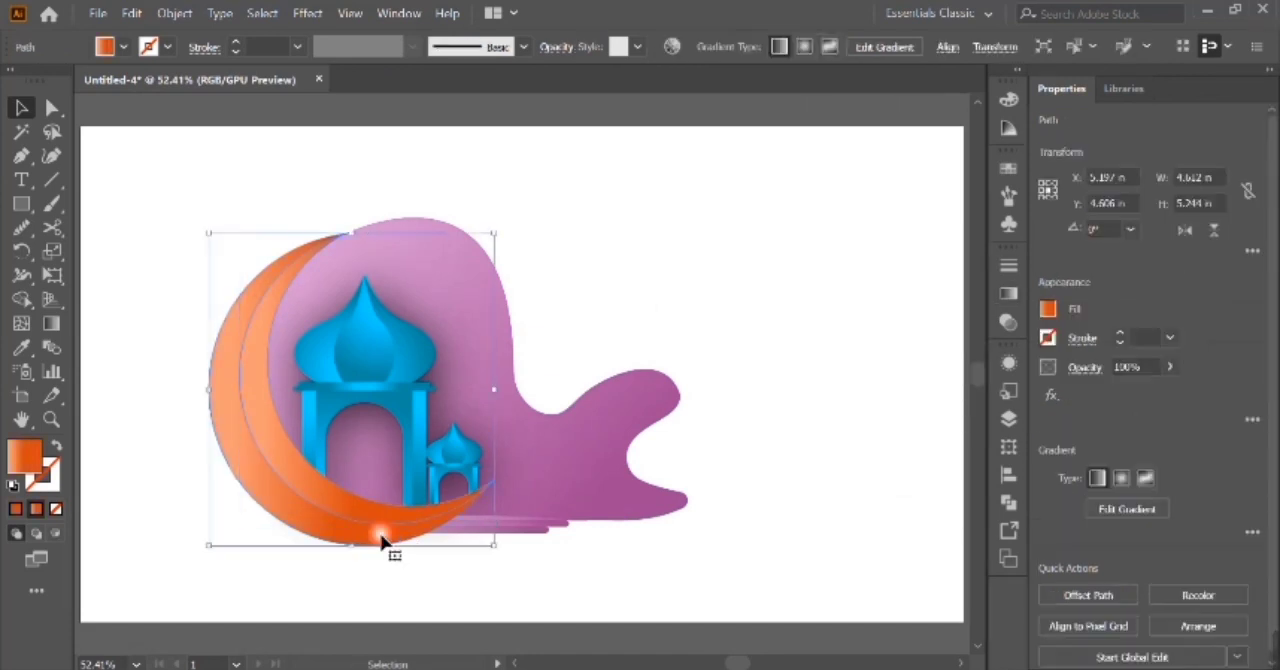
pyautogui.press('a')
pyautogui.hotkey('ctrl', '2')
pyautogui.click(489, 531)
pyautogui.keyDown('shift'); pyautogui.click(496, 525); pyautogui.keyUp('shift')
pyautogui.keyDown('shift'); pyautogui.click(502, 517); pyautogui.keyUp('shift')
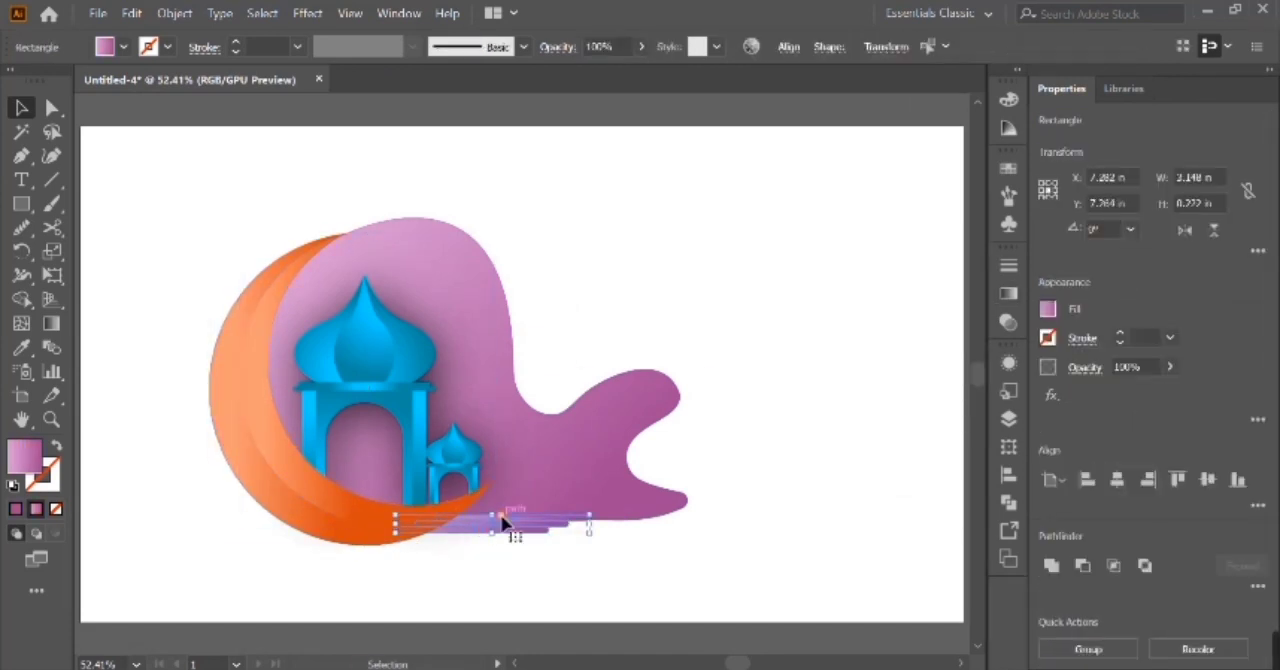
pyautogui.moveTo(499, 542); pyautogui.dragTo(499, 551)
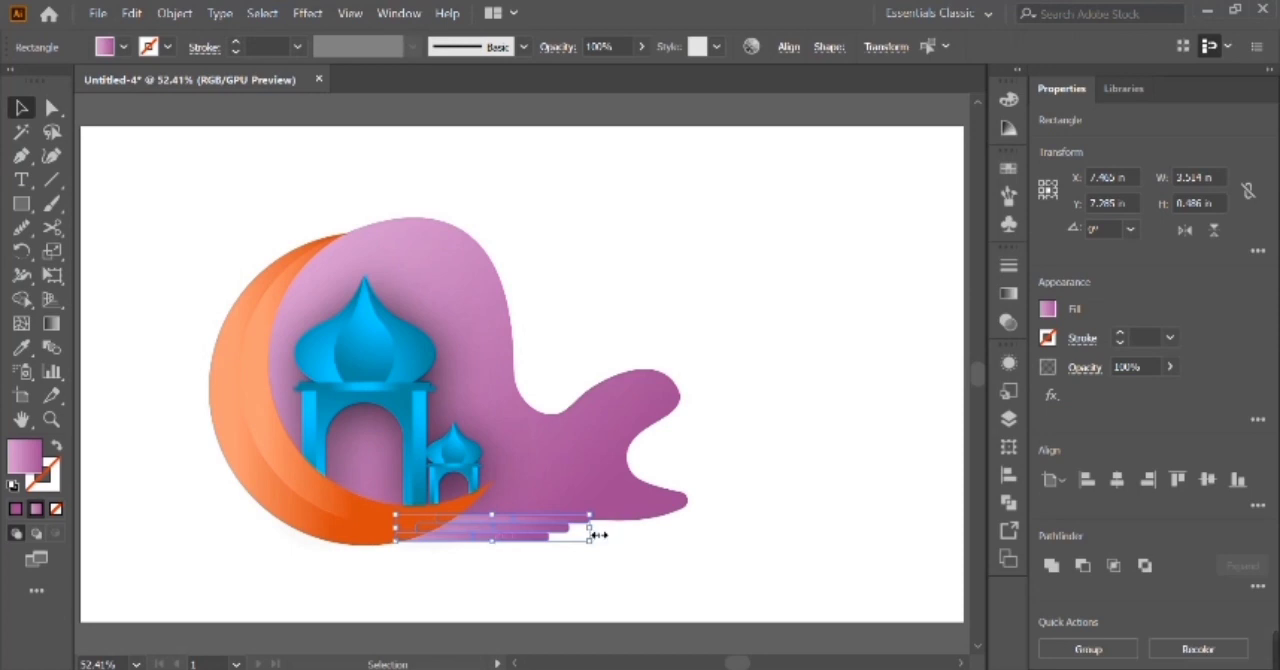
pyautogui.moveTo(490, 541); pyautogui.dragTo(497, 555)
pyautogui.click(563, 584)
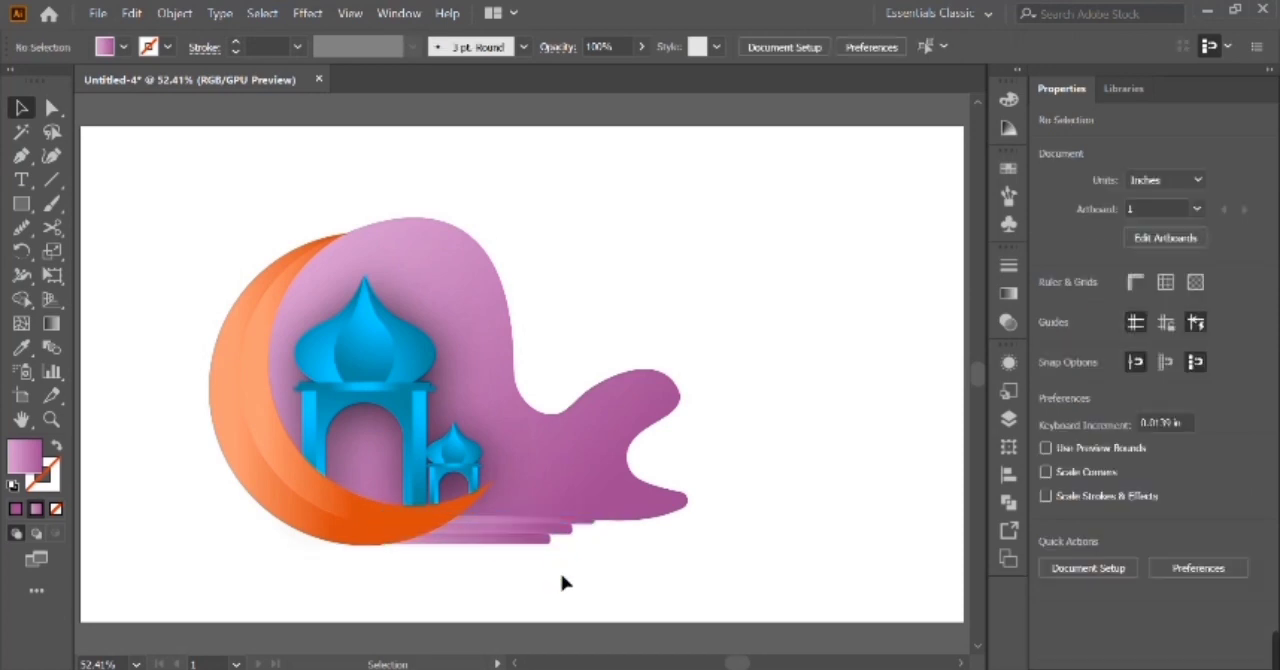
# Draw an angular cloud outline with the Pen tool in the empty upper-right area of the artboard, using a 1 pt purple stroke without fill.
pyautogui.press('p')
pyautogui.click(57, 446)
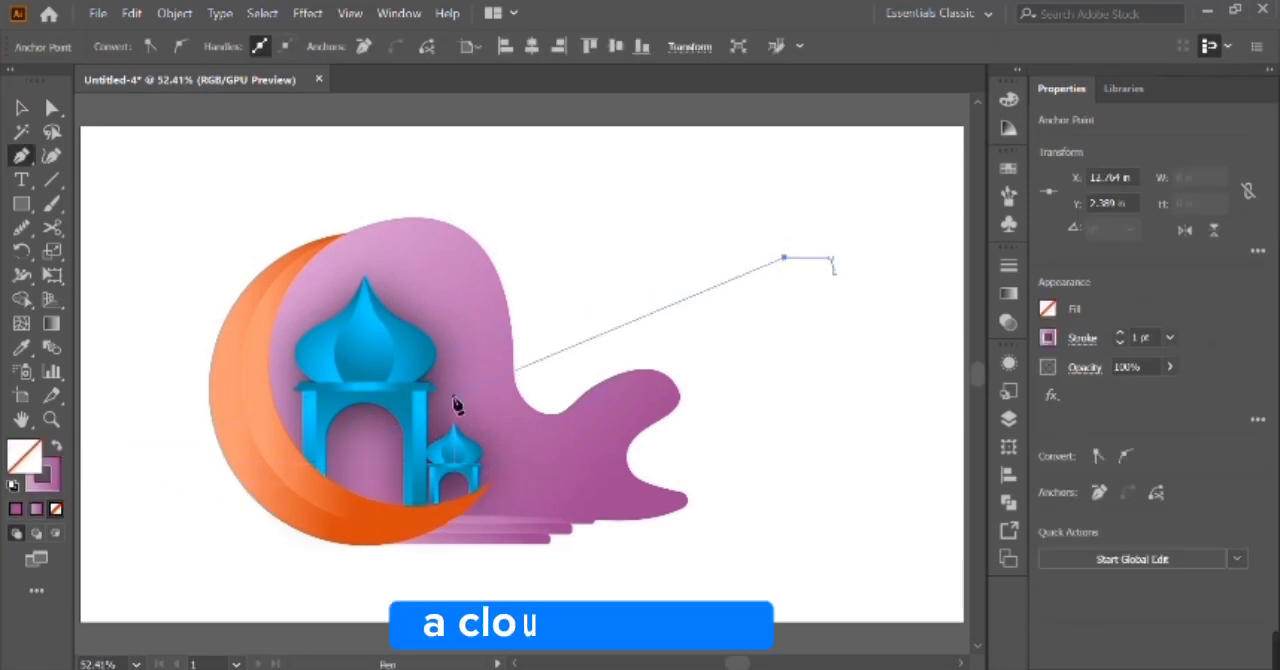
pyautogui.hotkey('ctrl', 'z')
pyautogui.click(57, 446)
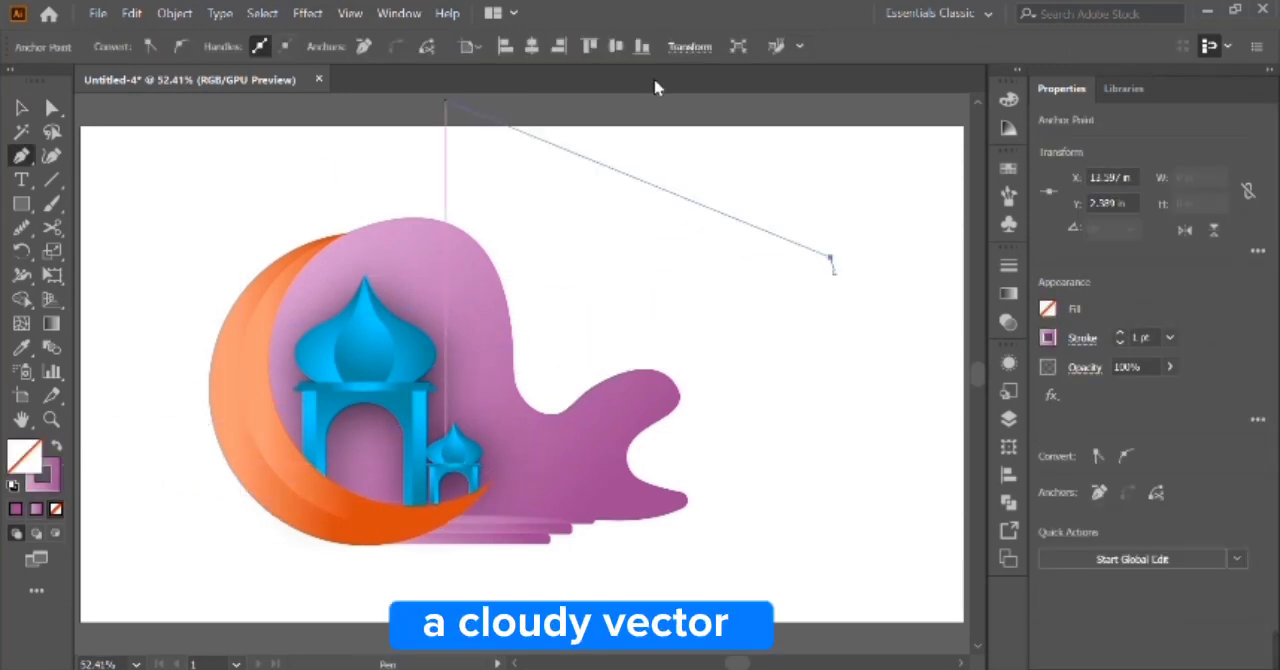
pyautogui.click(794, 241)
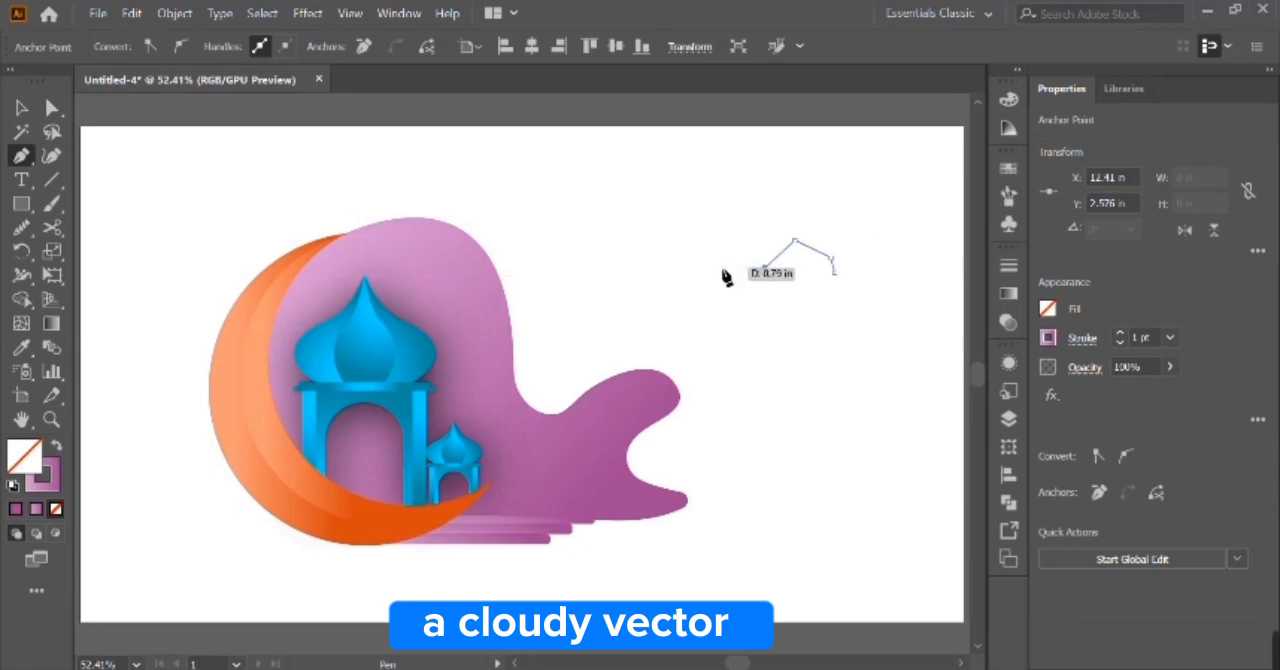
pyautogui.click(721, 267)
pyautogui.click(727, 285)
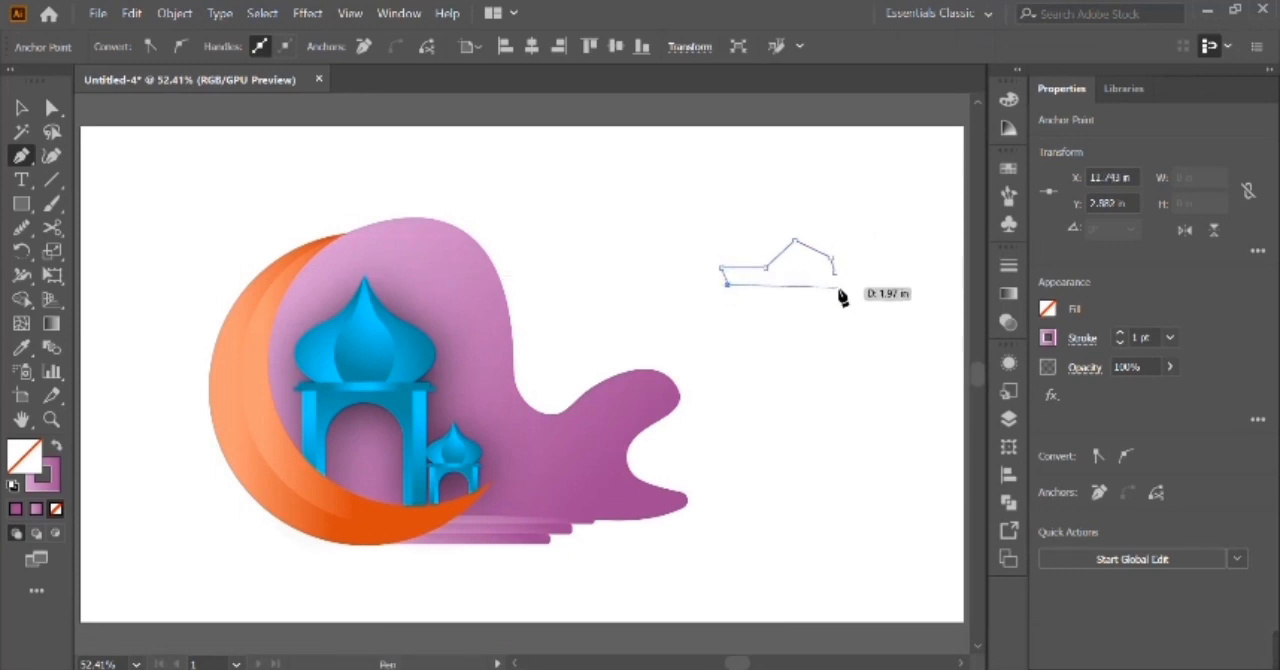
pyautogui.click(834, 272)
# Remove the cloud outline's lower-right anchor and redraw a level bottom edge with a middle anchor, closing the path at the right tip.
pyautogui.press('a')
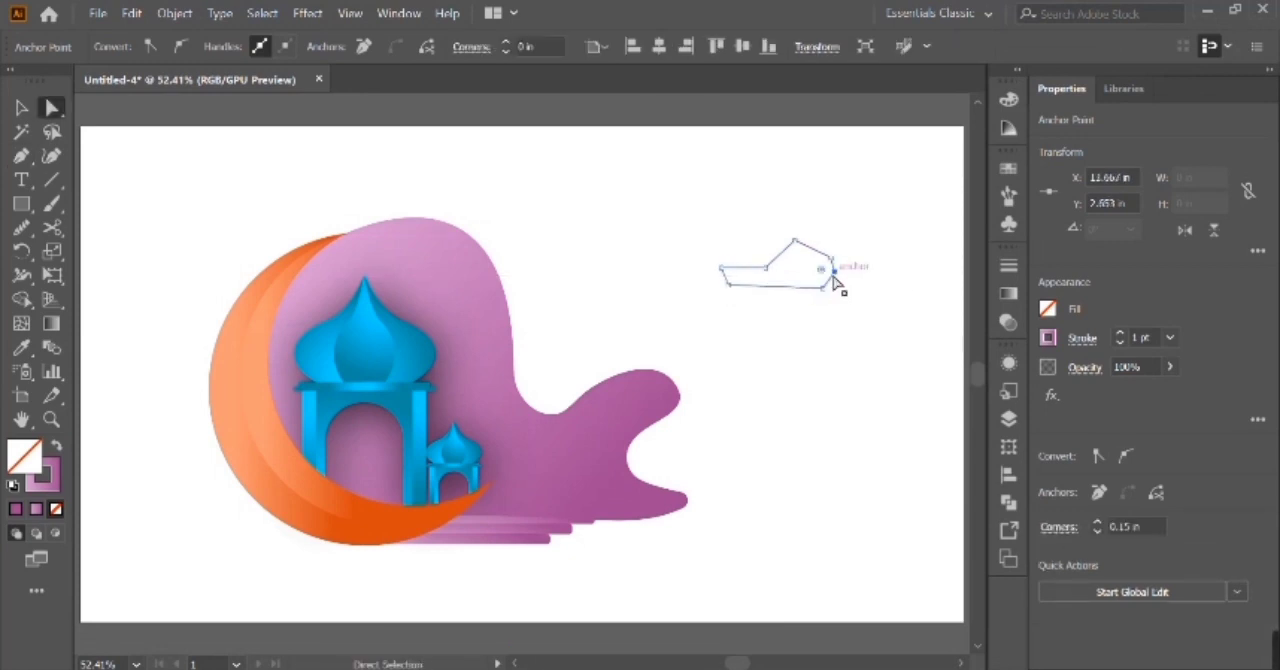
pyautogui.click(800, 283)
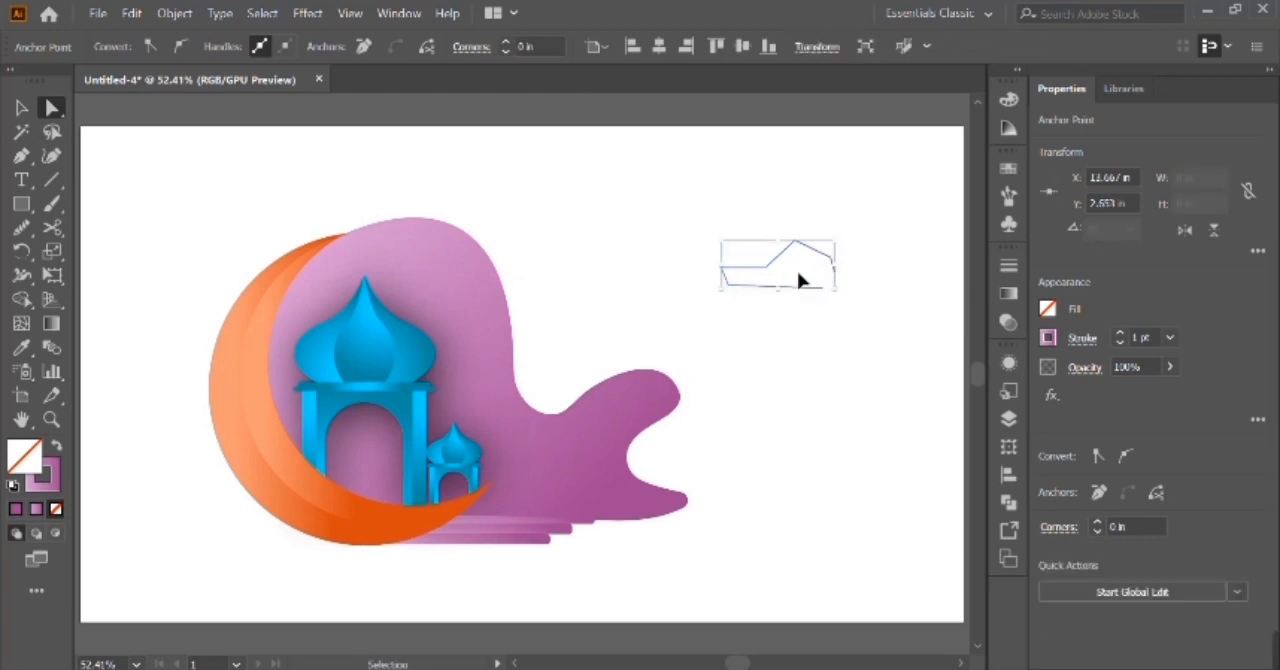
pyautogui.press('Delete')
pyautogui.press('p')
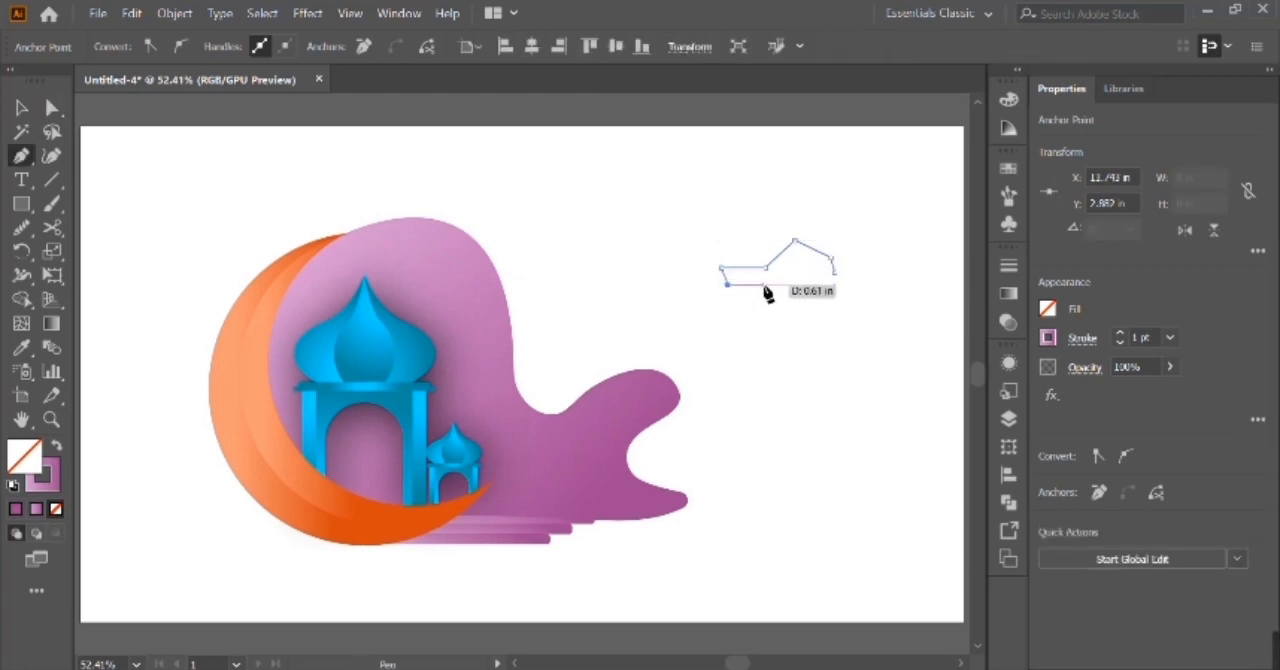
pyautogui.click(780, 286)
pyautogui.click(827, 286)
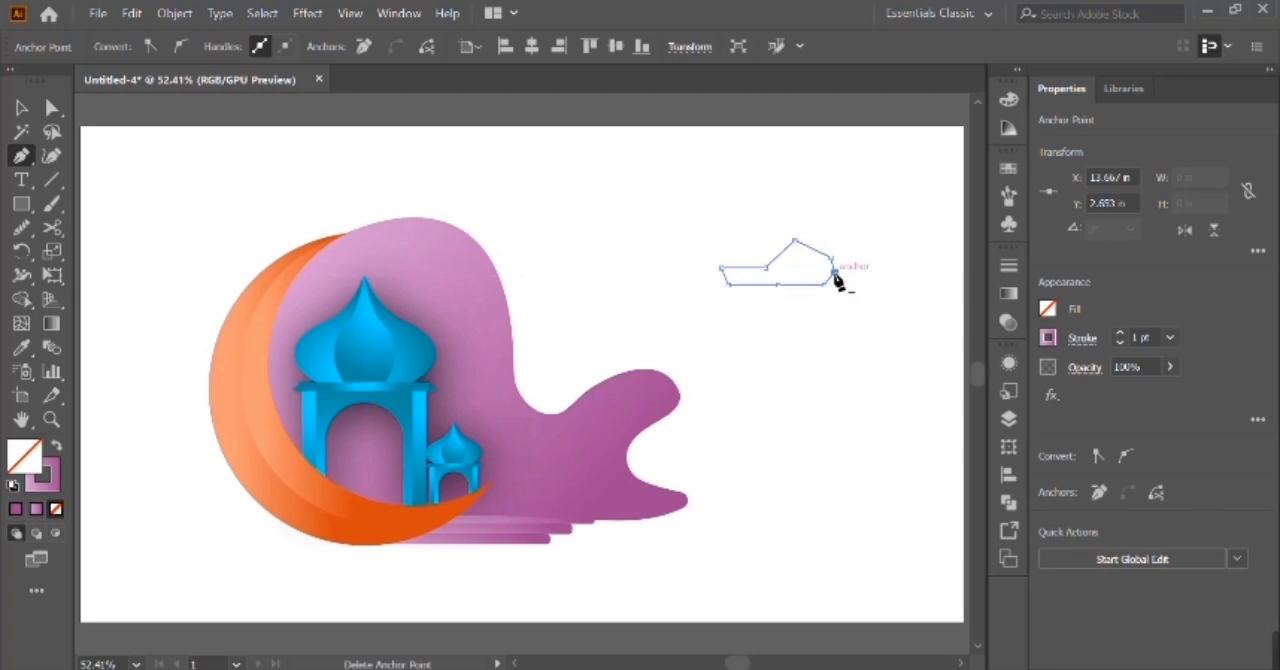
# Round the cloud outline's right tip and upper corners, giving the right shoulder a 0.39 in corner radius.
pyautogui.hotkey('ctrl', '+')
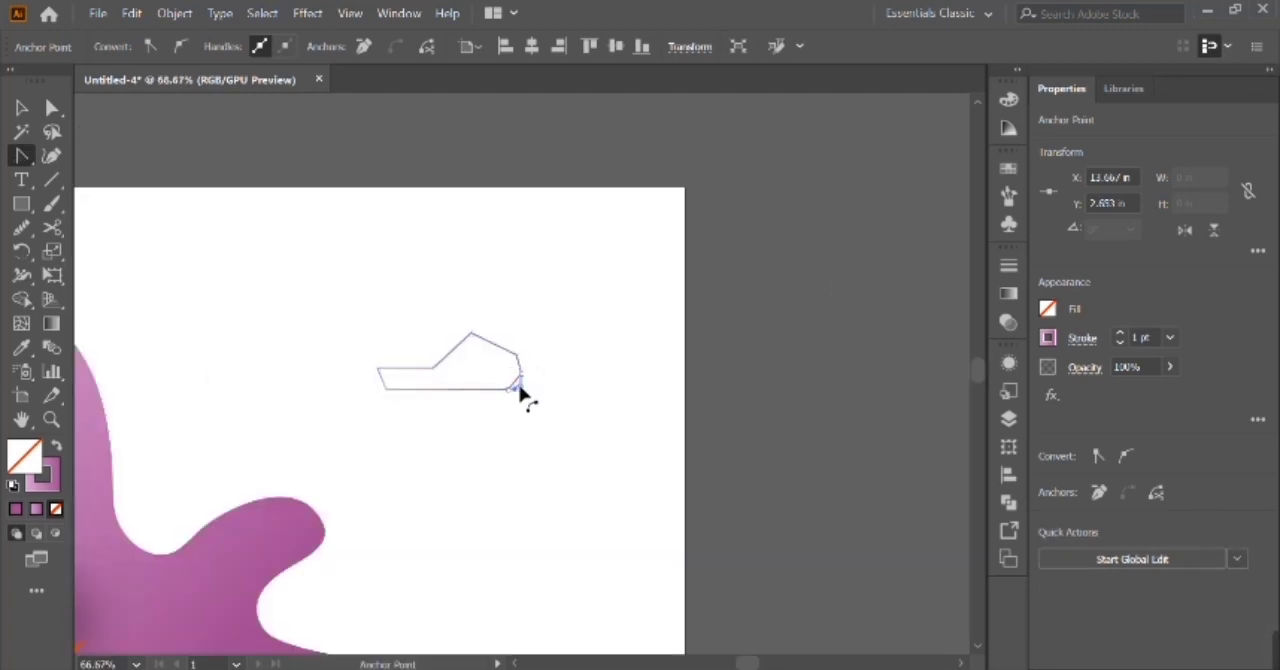
pyautogui.click(520, 383)
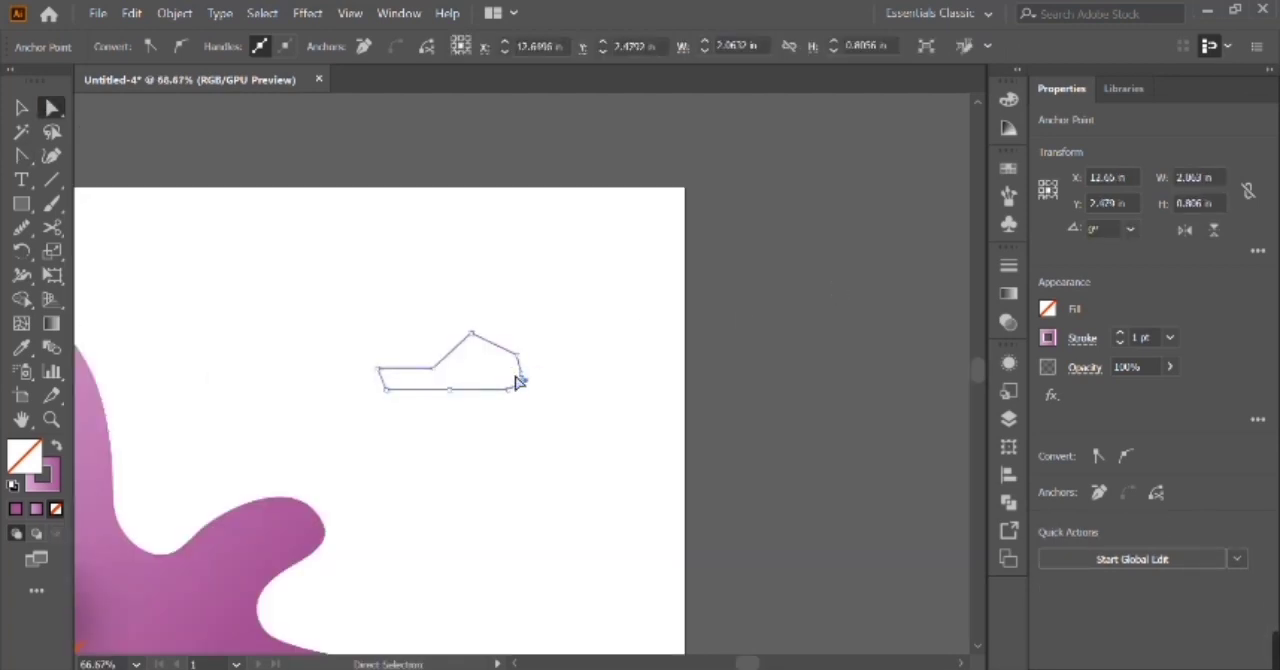
pyautogui.moveTo(381, 378); pyautogui.dragTo(500, 380)
pyautogui.click(472, 334)
pyautogui.click(516, 354)
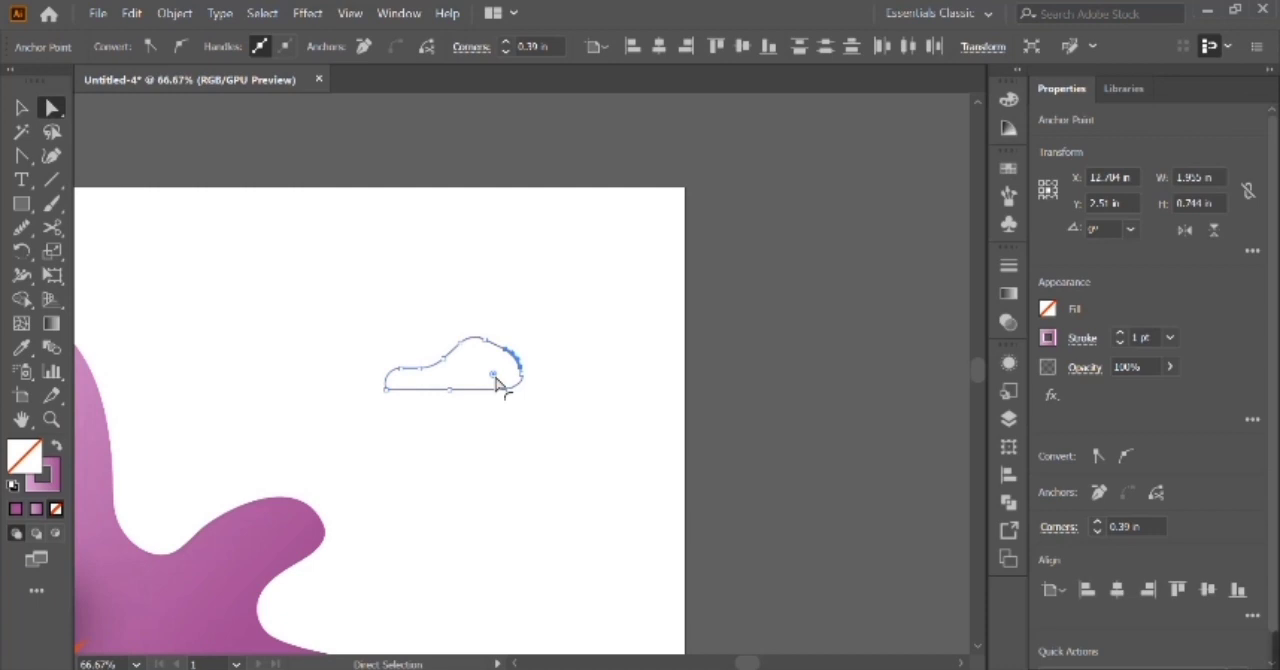
# Pull the cloud's right tip slightly inward and increase the right shoulder's corner radius to 0.59 in.
pyautogui.click(537, 391)
pyautogui.click(520, 383)
pyautogui.hotkey('ctrl', '+')
pyautogui.hotkey('ctrl', '+')
pyautogui.hotkey('ctrl', '+')
pyautogui.hotkey('ctrl', '+')
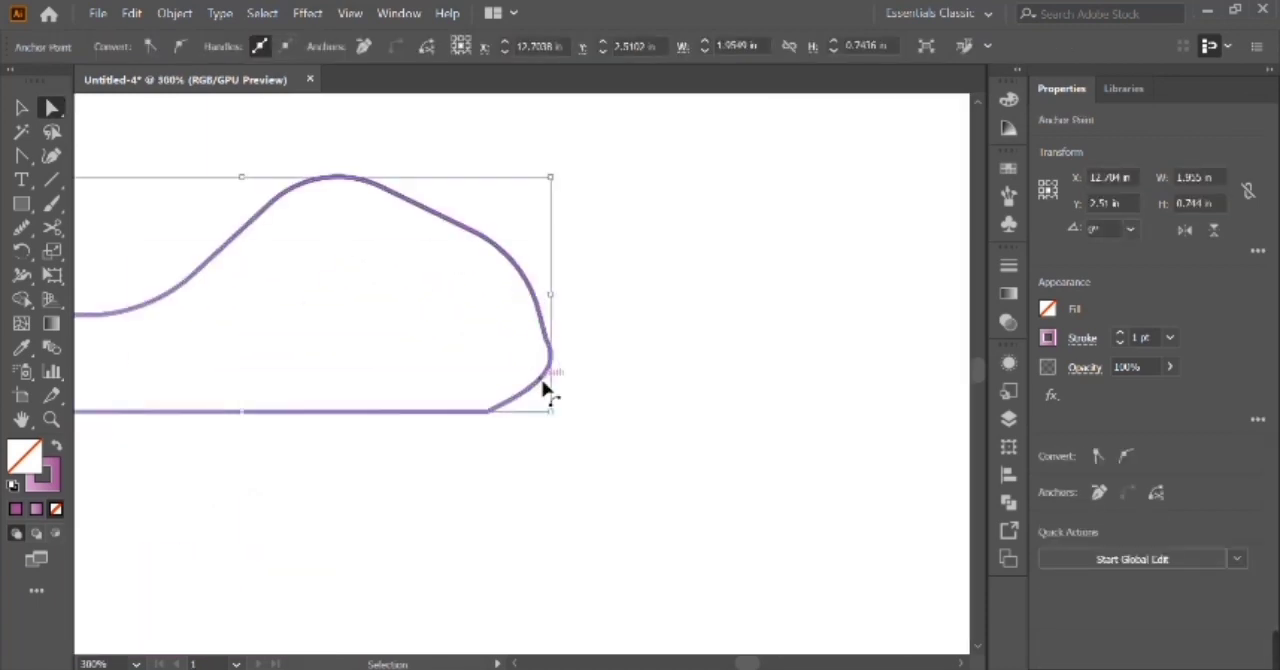
pyautogui.moveTo(560, 371); pyautogui.dragTo(554, 369)
pyautogui.moveTo(516, 292); pyautogui.dragTo(691, 391)
pyautogui.moveTo(420, 342); pyautogui.dragTo(308, 348)
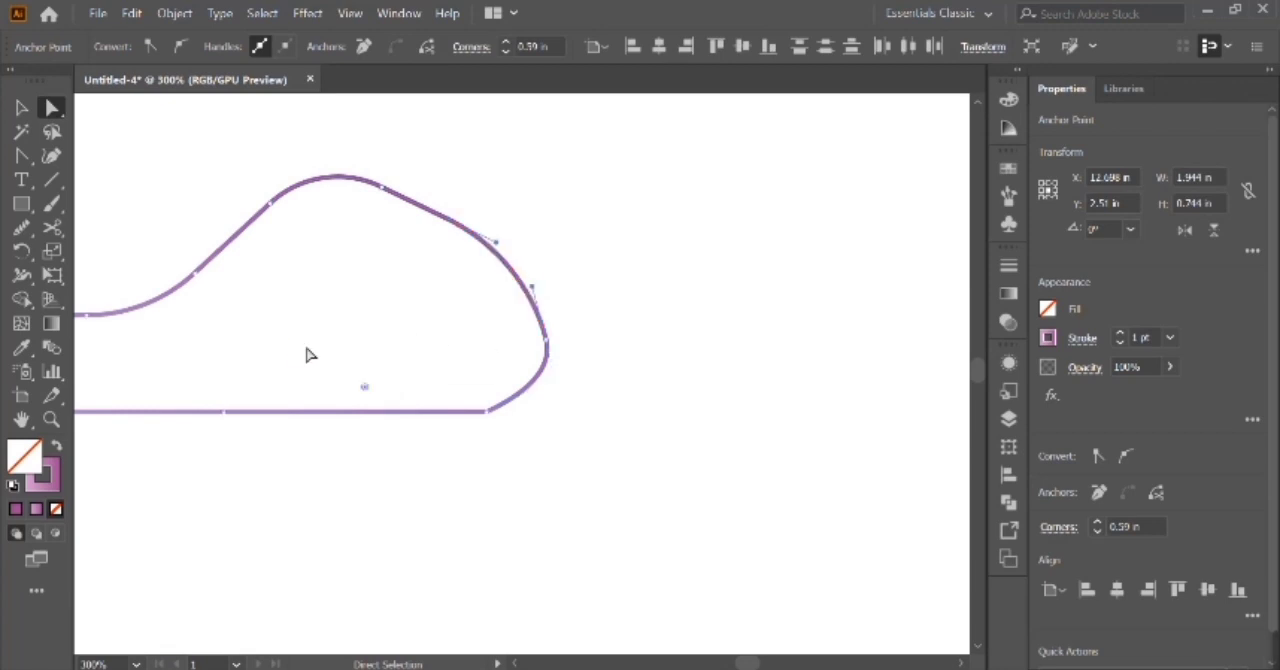
# Smooth the cloud's lower-right edge with the Smooth tool and round its lower-left corner.
pyautogui.click(21, 227)
pyautogui.moveTo(525, 278)
pyautogui.mouseDown()
pyautogui.moveTo(534, 384)
pyautogui.moveTo(485, 424)
pyautogui.mouseUp()
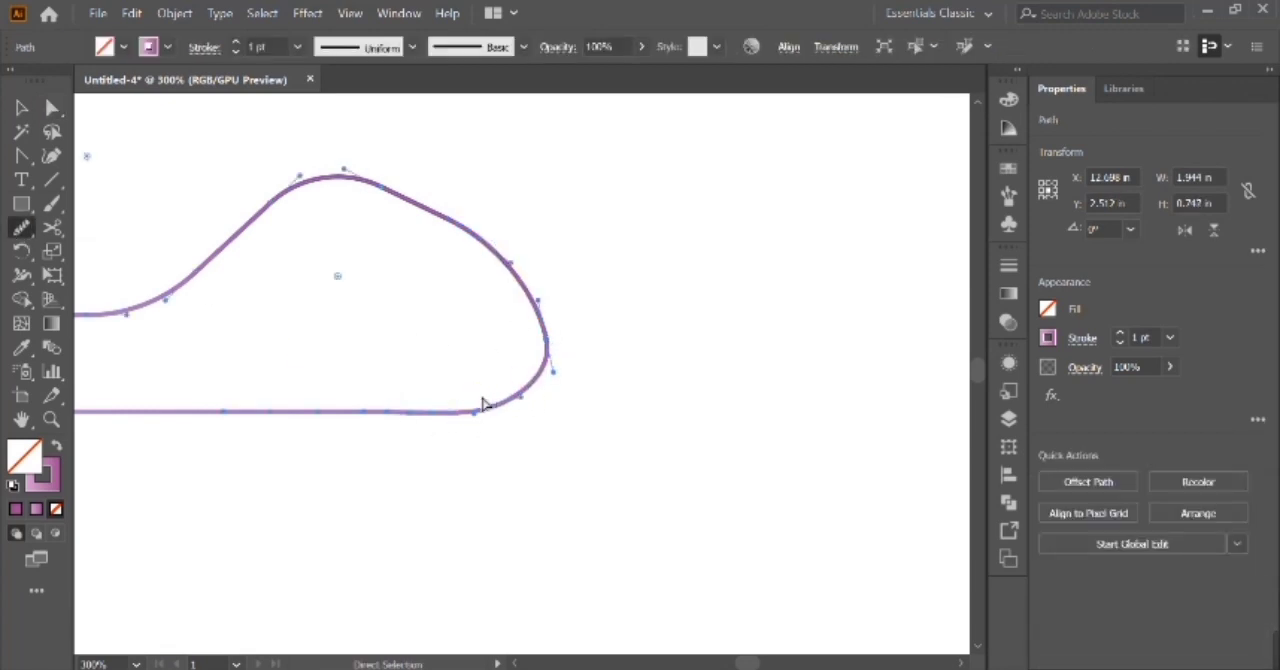
pyautogui.hotkey('ctrl', '-')
pyautogui.hotkey('ctrl', '-')
pyautogui.press('a')
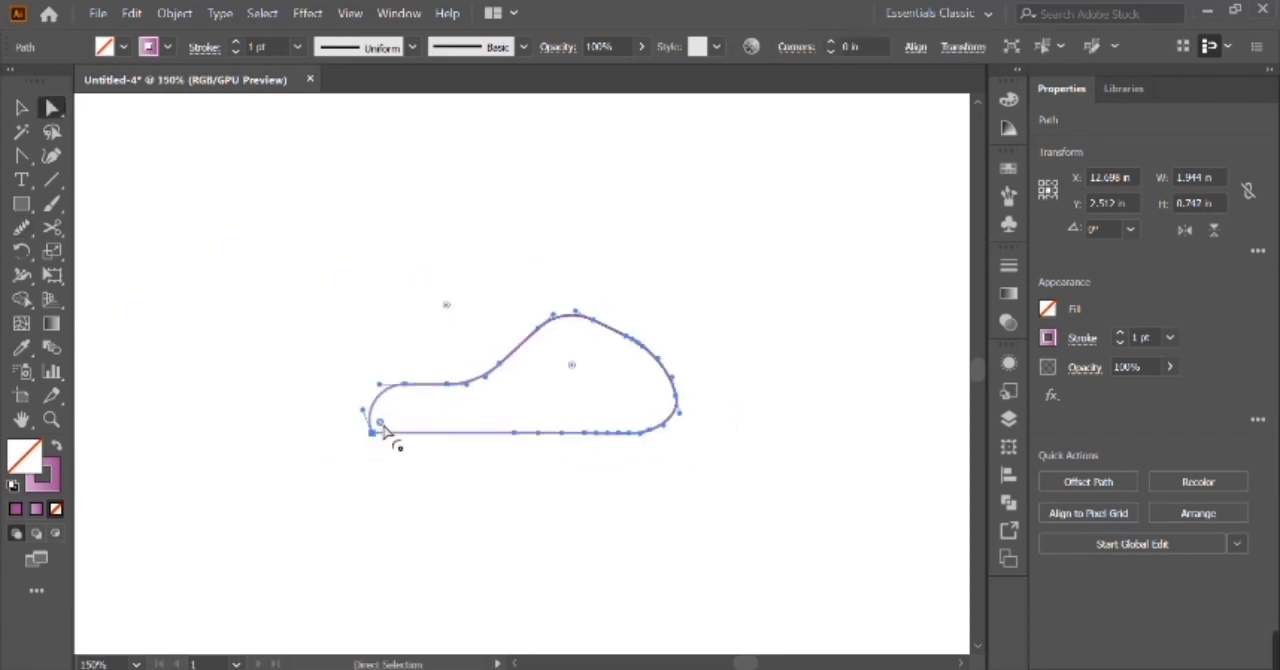
# Duplicate the cloud outline in place and offset the copy to the left of the original.
pyautogui.click(12, 116)
pyautogui.moveTo(505, 372); pyautogui.dragTo(323, 392)
pyautogui.hotkey('ctrl', 'z')
pyautogui.hotkey('ctrl', 'f')
pyautogui.hotkey('shift', 'Left')
pyautogui.hotkey('shift', 'Left')
pyautogui.hotkey('shift', 'Left')
pyautogui.hotkey('shift', 'Left')
pyautogui.hotkey('shift', 'Left')
pyautogui.hotkey('shift', 'Left')
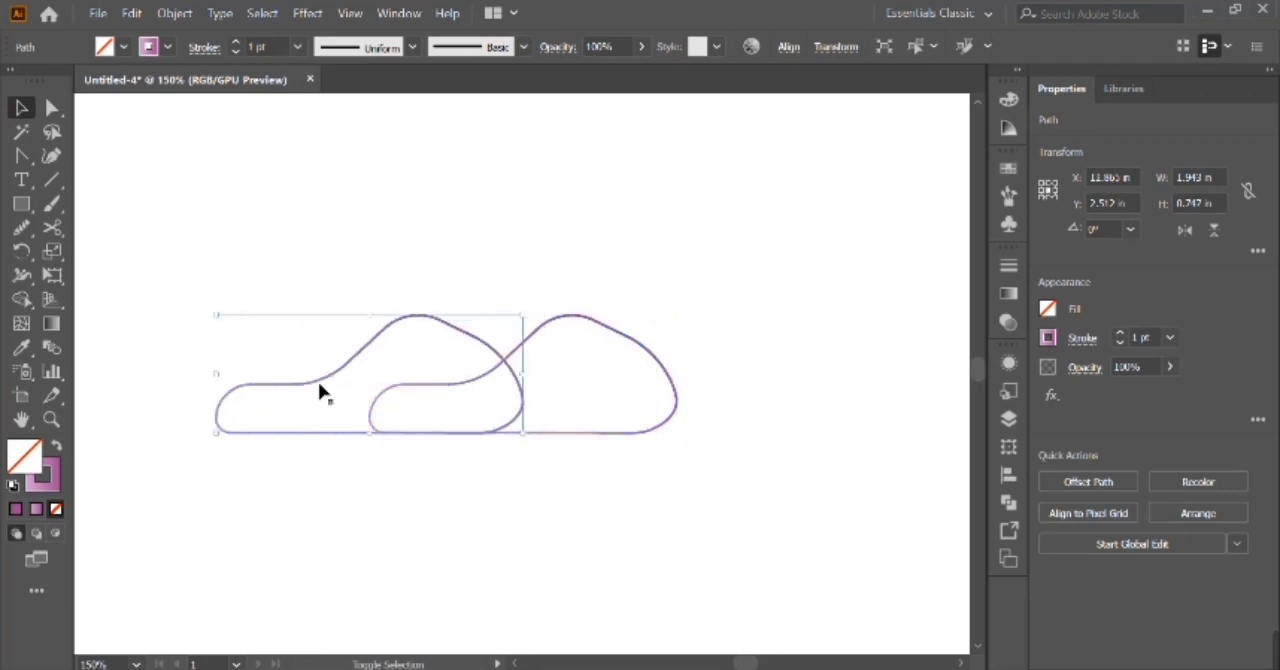
# Try flipping the copied cloud horizontally and nudge it right so it overlaps more of the original.
pyautogui.click(1184, 230)
pyautogui.click(1186, 232)
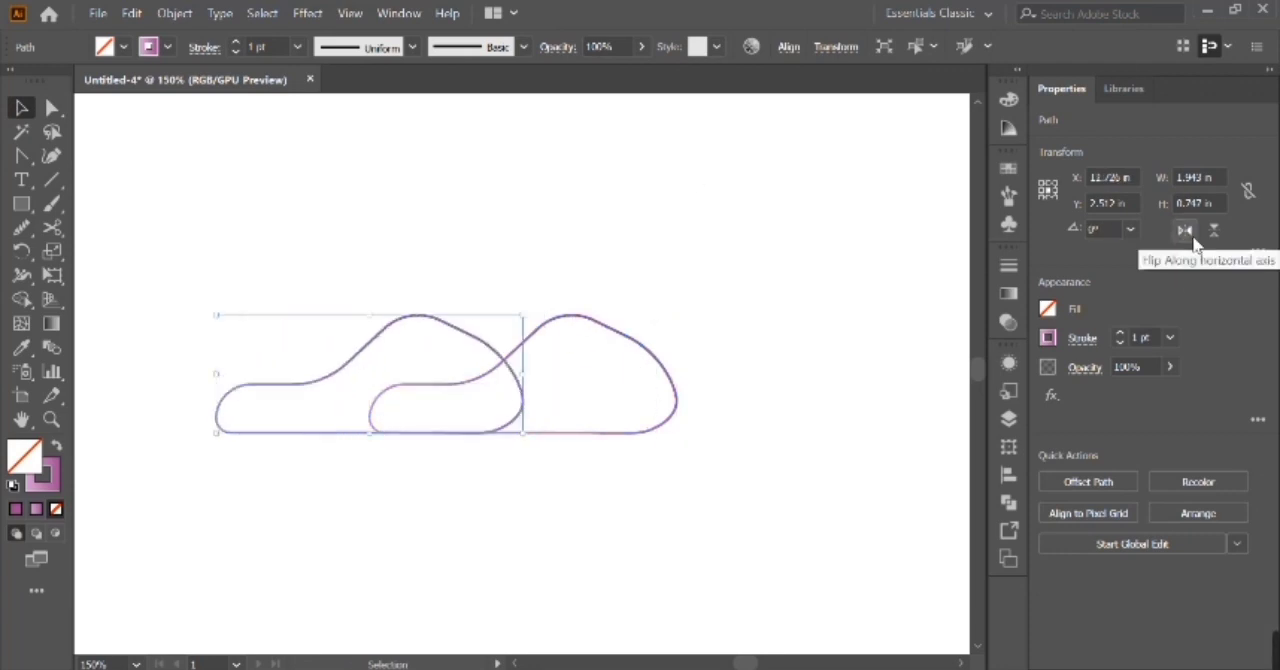
pyautogui.hotkey('shift', 'Right')
pyautogui.hotkey('shift', 'Right')
pyautogui.hotkey('shift', 'Right')
pyautogui.hotkey('shift', 'Right')
# Try to merge the two overlapping cloud outlines with Shape Builder, and undo the attempt.
pyautogui.hotkey('ctrl', 'a')
pyautogui.click(22, 301)
pyautogui.moveTo(347, 404)
pyautogui.mouseDown()
pyautogui.moveTo(391, 405)
pyautogui.moveTo(589, 346)
pyautogui.mouseUp()
pyautogui.hotkey('ctrl', 'z')
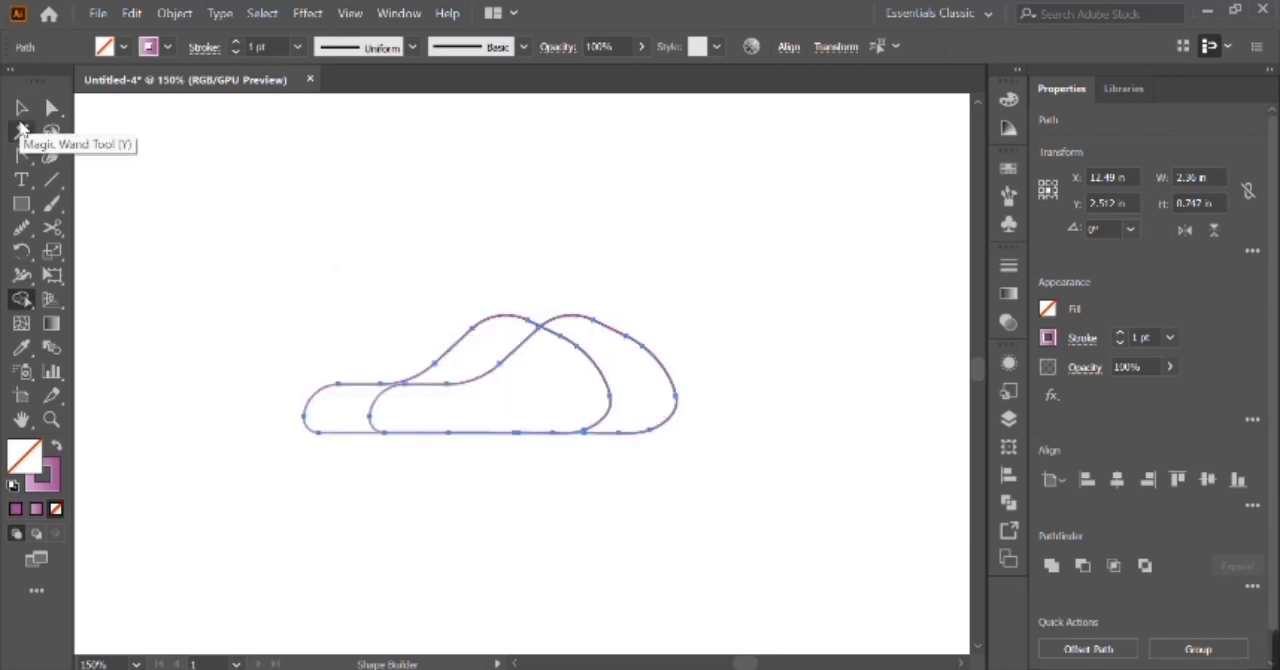
# Shift the copied outline slightly left and merge both outlines into one two-humped cloud with Shape Builder.
pyautogui.click(22, 107)
pyautogui.click(110, 208)
pyautogui.click(330, 390)
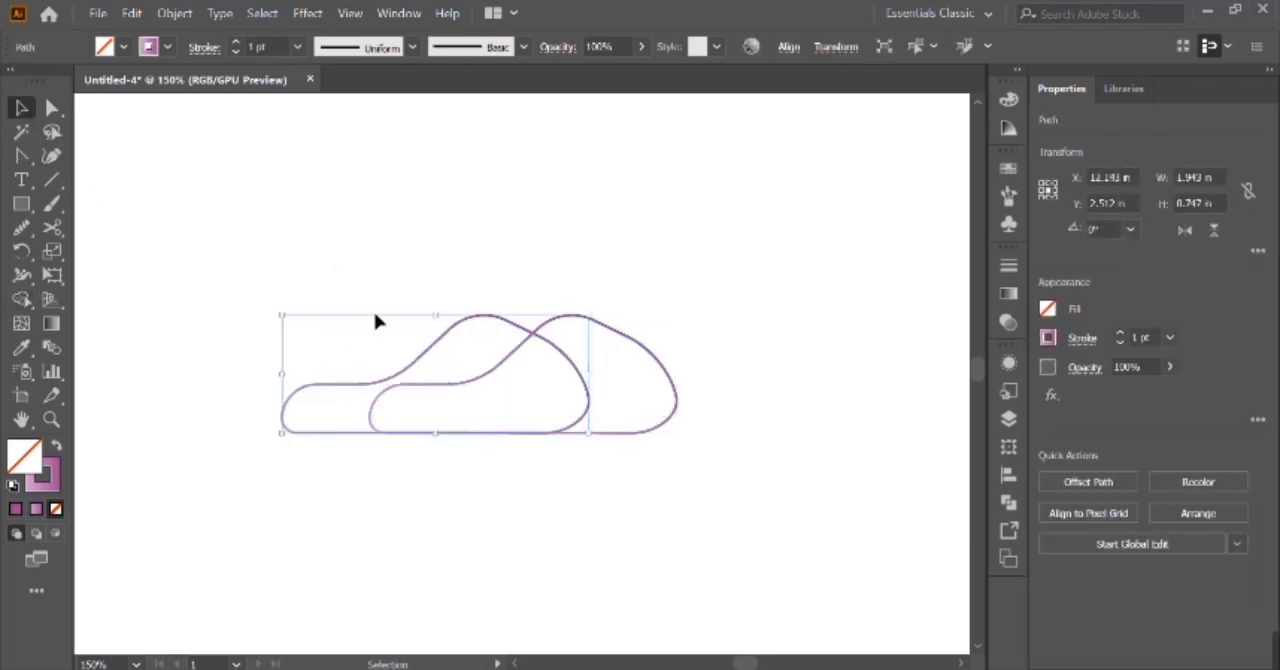
pyautogui.keyDown('shift'); pyautogui.click(594, 434); pyautogui.keyUp('shift')
pyautogui.hotkey('shift', 'm')
pyautogui.moveTo(377, 429)
pyautogui.mouseDown()
pyautogui.moveTo(586, 371)
pyautogui.moveTo(635, 385)
pyautogui.mouseUp()
# Move the merged cloud's right-hand anchors slightly outward, bringing its width to about 2.56 in.
pyautogui.press('v')
pyautogui.press('a')
pyautogui.moveTo(628, 289); pyautogui.dragTo(797, 540)
pyautogui.click(794, 536)
pyautogui.moveTo(614, 300); pyautogui.dragTo(686, 371)
pyautogui.hotkey('shift', 'Up')
pyautogui.hotkey('ctrl', 'z')
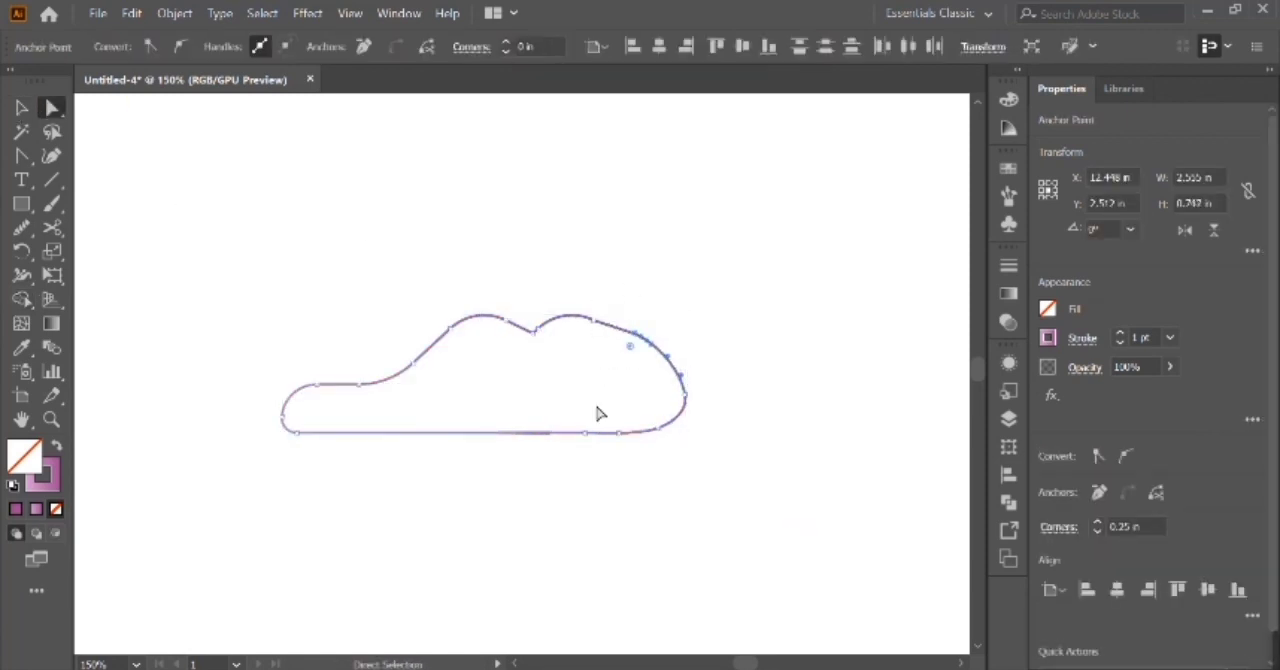
# Reshape the cloud's lower-right edge and delete the leftover short segment on its bottom edge.
pyautogui.moveTo(598, 413); pyautogui.dragTo(693, 455)
pyautogui.click(693, 455)
pyautogui.press('v')
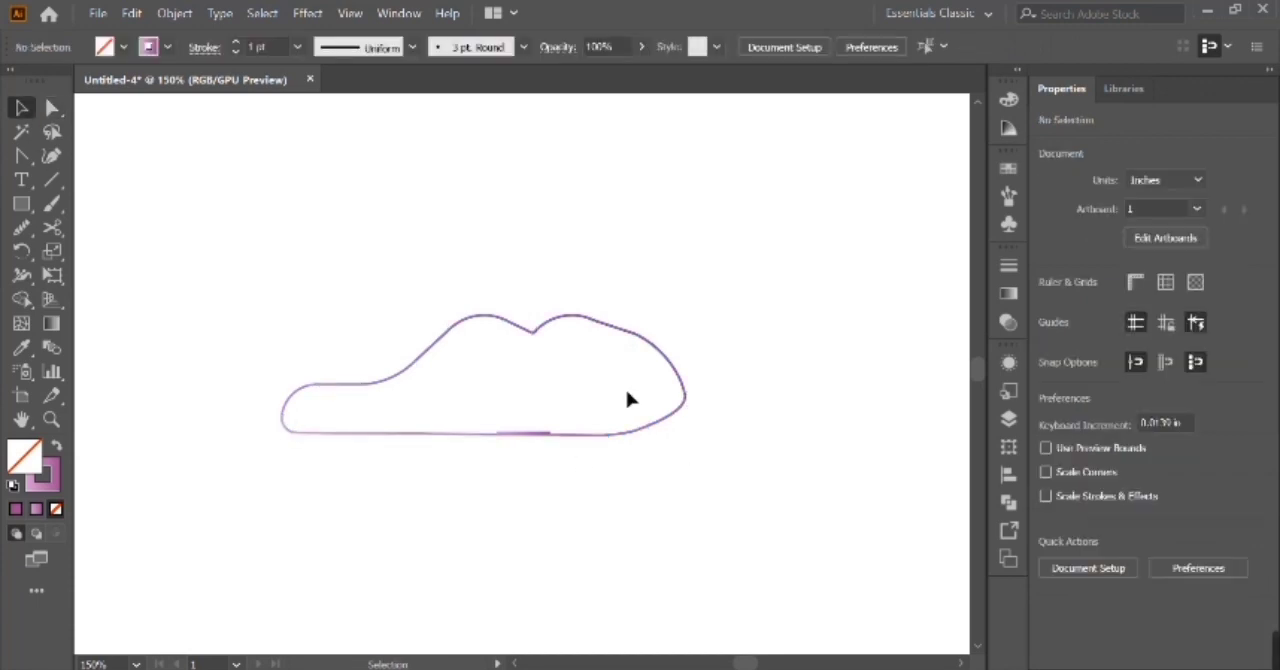
pyautogui.moveTo(627, 391); pyautogui.dragTo(683, 432)
pyautogui.hotkey('shift', 'Up')
pyautogui.click(516, 433)
pyautogui.press('Delete')
# Swap the cloud's stroke and fill so the purple gradient fills it and no stroke remains.
pyautogui.hscroll(-3, 516, 433)
pyautogui.hotkey('ctrl', '-')
pyautogui.hotkey('ctrl', '-')
pyautogui.hotkey('ctrl', '-')
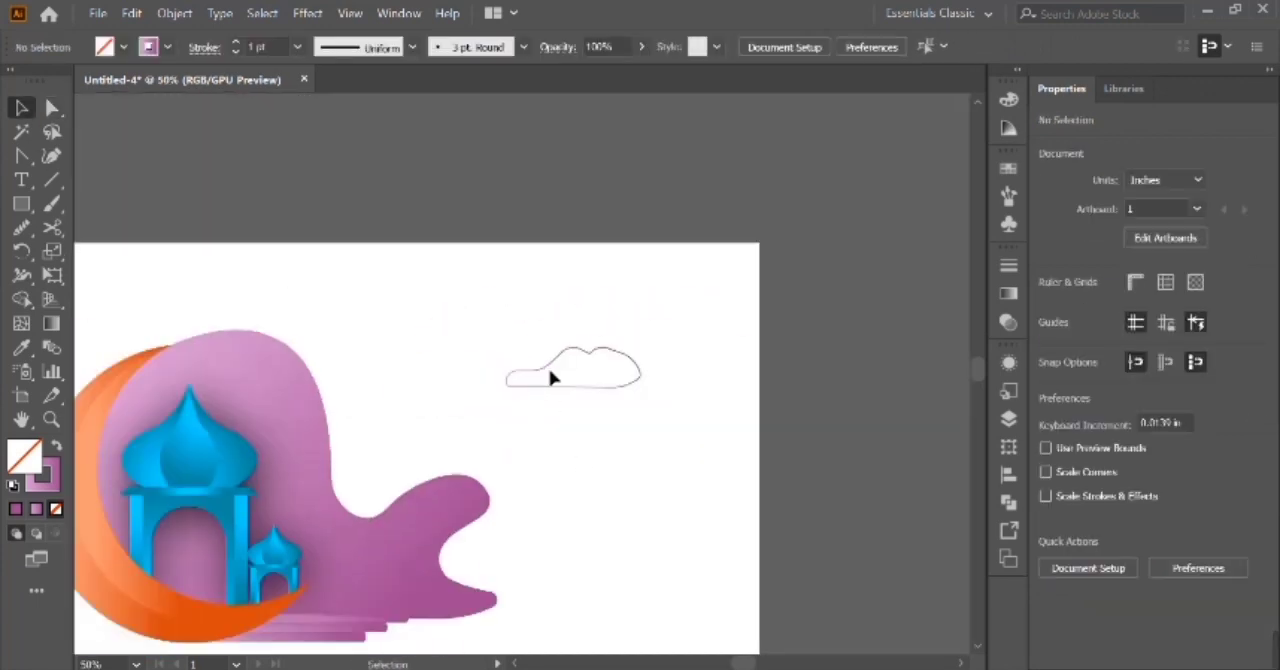
pyautogui.click(544, 370)
pyautogui.click(58, 446)
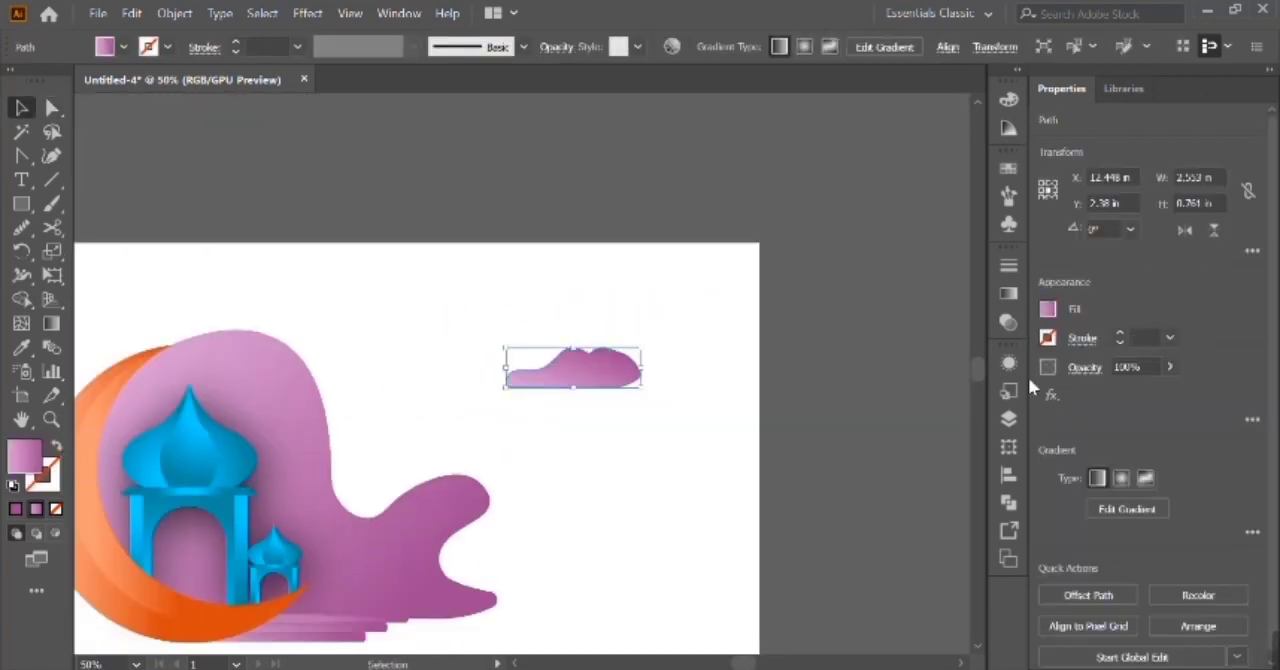
# Recolor the cloud's gradient from orange to yellow and reverse its direction.
pyautogui.click(1010, 294)
pyautogui.doubleClick(947, 445)
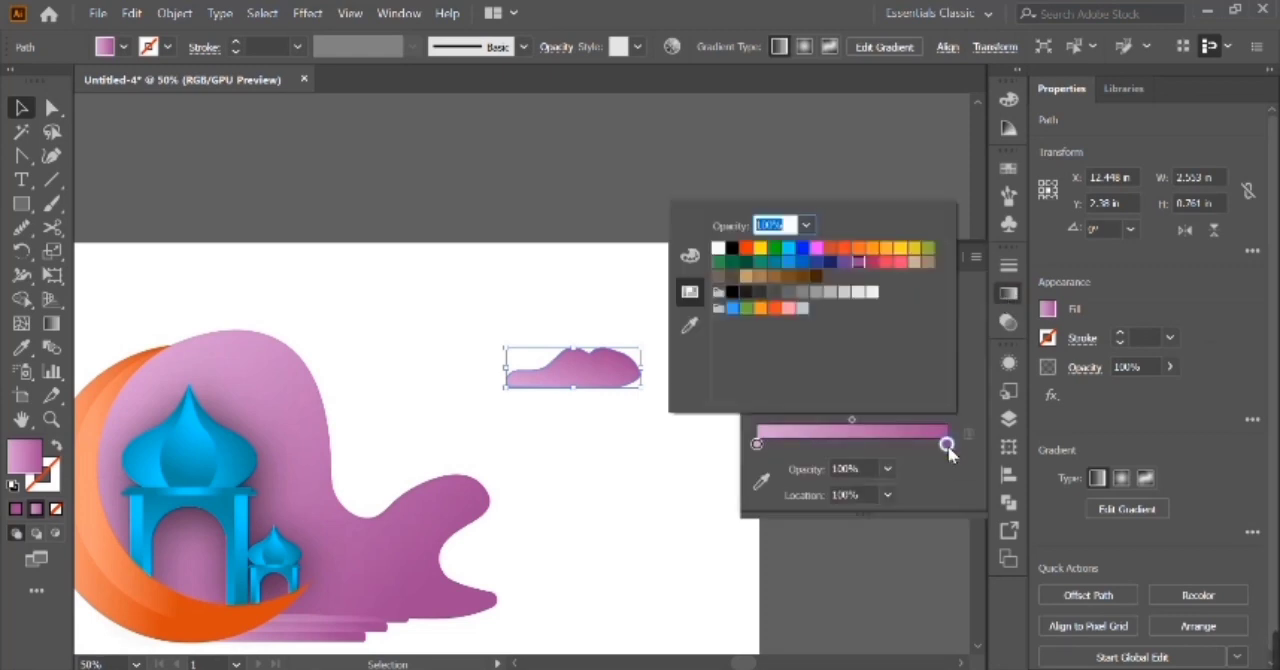
pyautogui.click(895, 255)
pyautogui.doubleClick(757, 443)
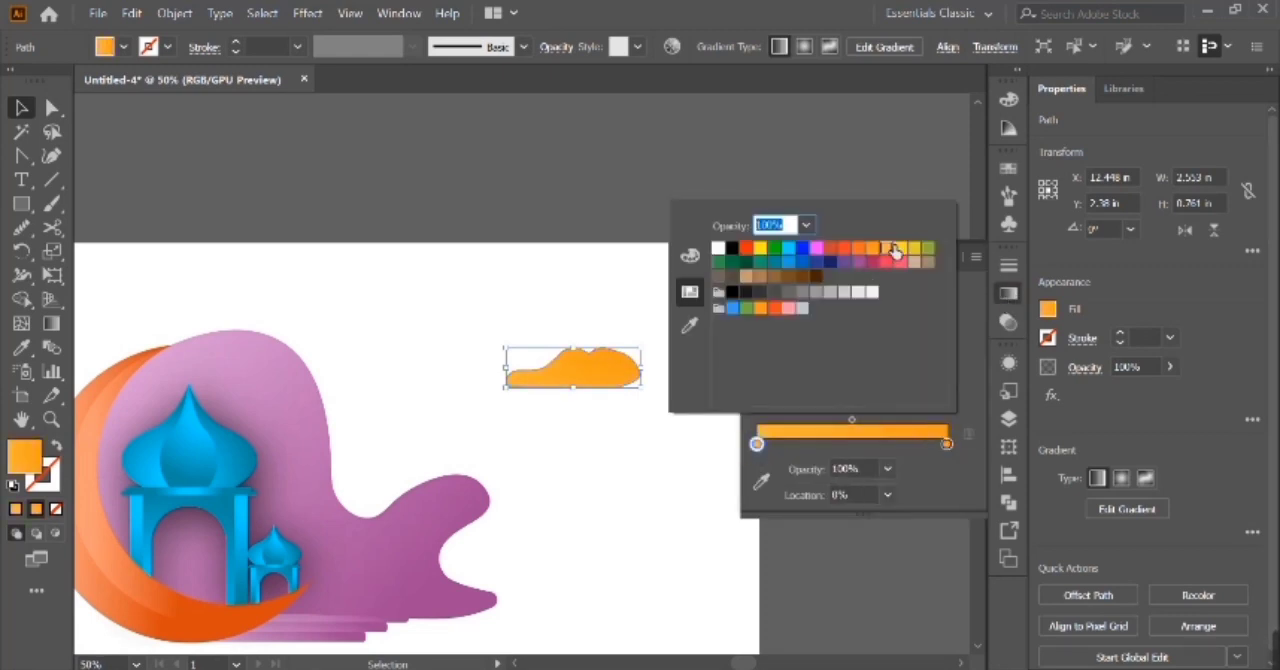
pyautogui.click(905, 253)
pyautogui.click(805, 460)
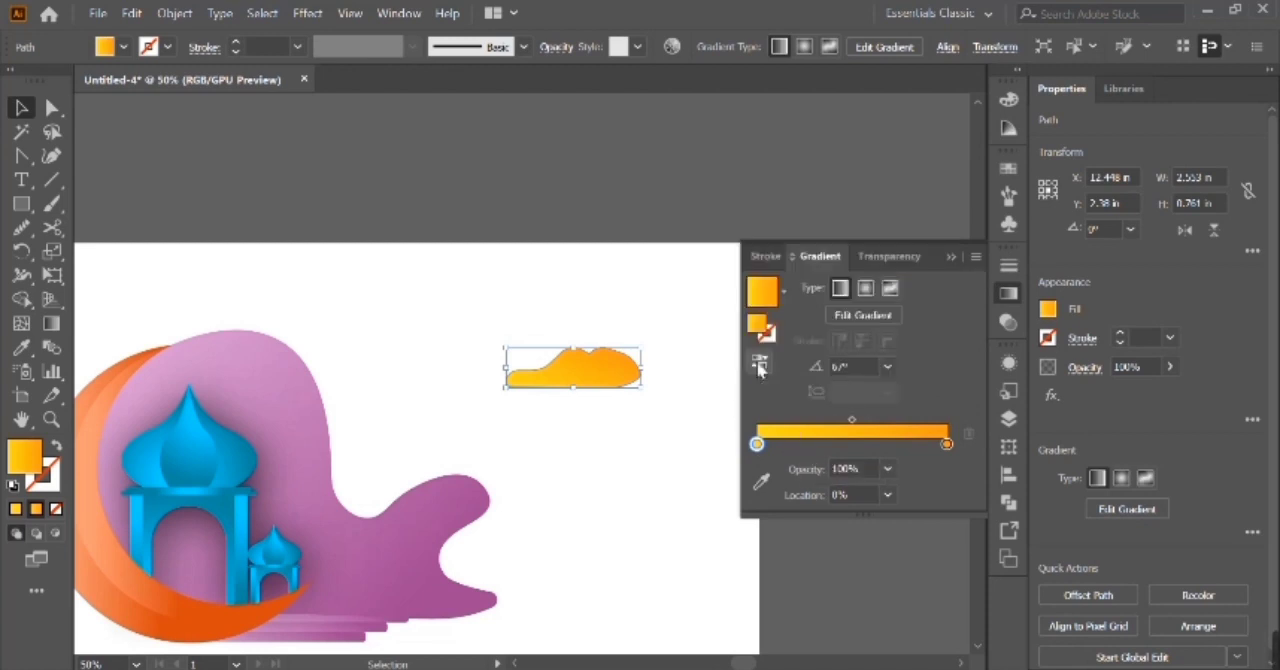
pyautogui.click(760, 365)
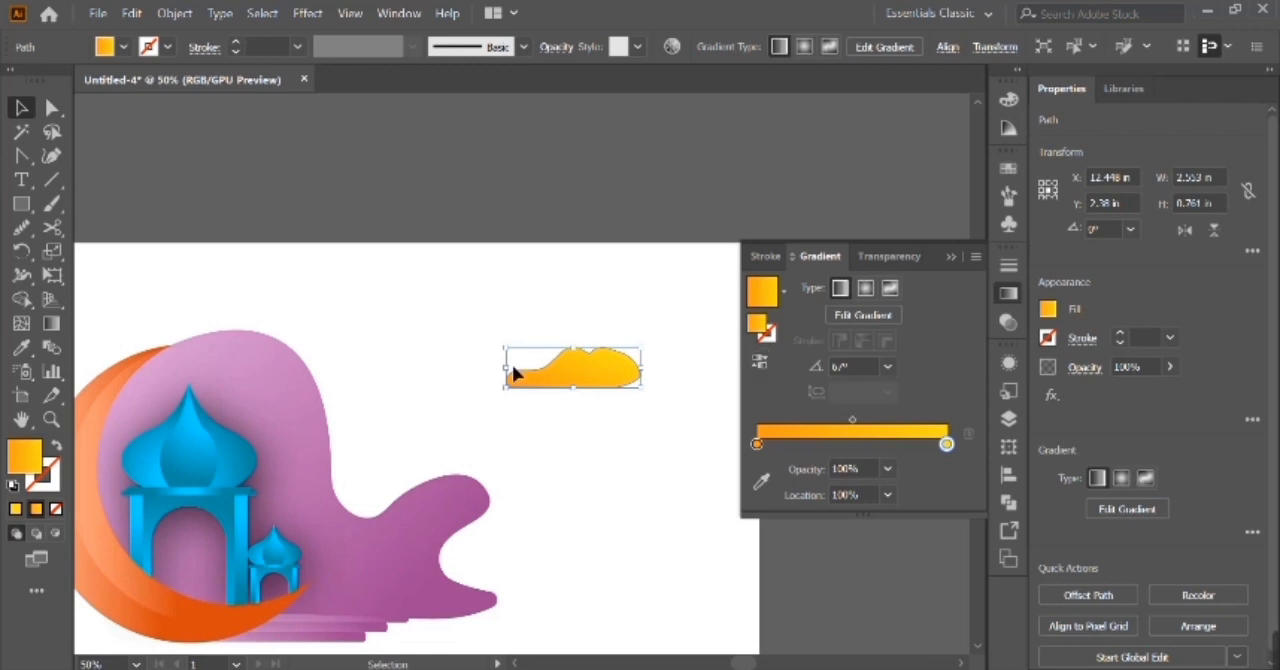
# Draw a thin 2.889 by 0.125 in rectangle across the base of the cloud.
pyautogui.press('m')
pyautogui.hotkey('ctrl', '=')
pyautogui.moveTo(421, 393); pyautogui.dragTo(627, 402)
pyautogui.click(55, 108)
pyautogui.hotkey('shift', 'Left')
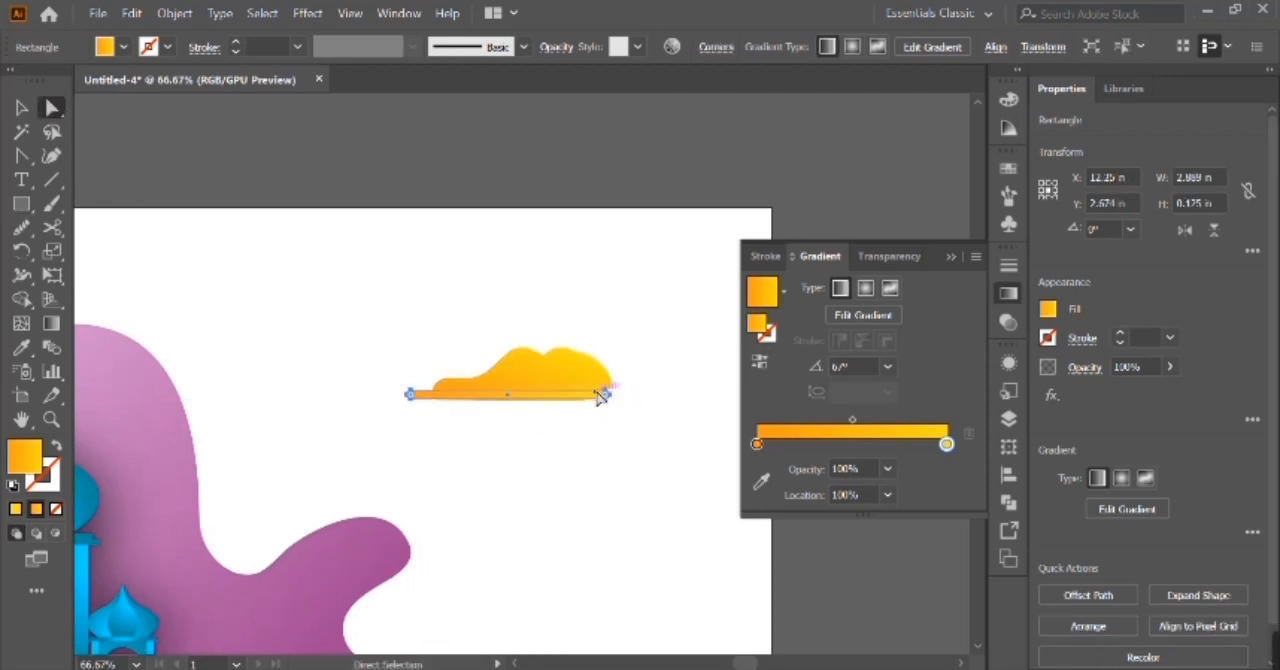
# Move the base rectangle slightly down, extend it upward to 0.278 in high and slightly round its corners.
pyautogui.hotkey('ctrl', '=')
pyautogui.hotkey('ctrl', '=')
pyautogui.press('v')
pyautogui.press('Down')
pyautogui.press('Down')
pyautogui.hscroll(3, 612, 415)
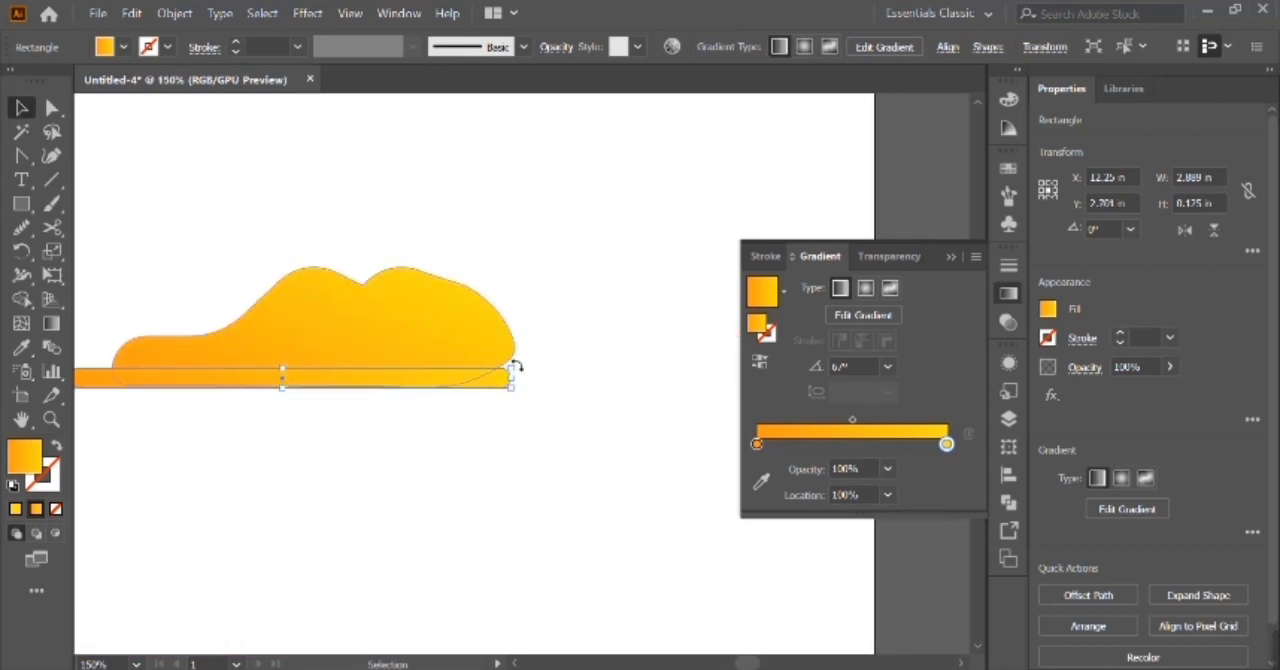
pyautogui.moveTo(295, 371); pyautogui.dragTo(294, 345)
pyautogui.click(329, 320)
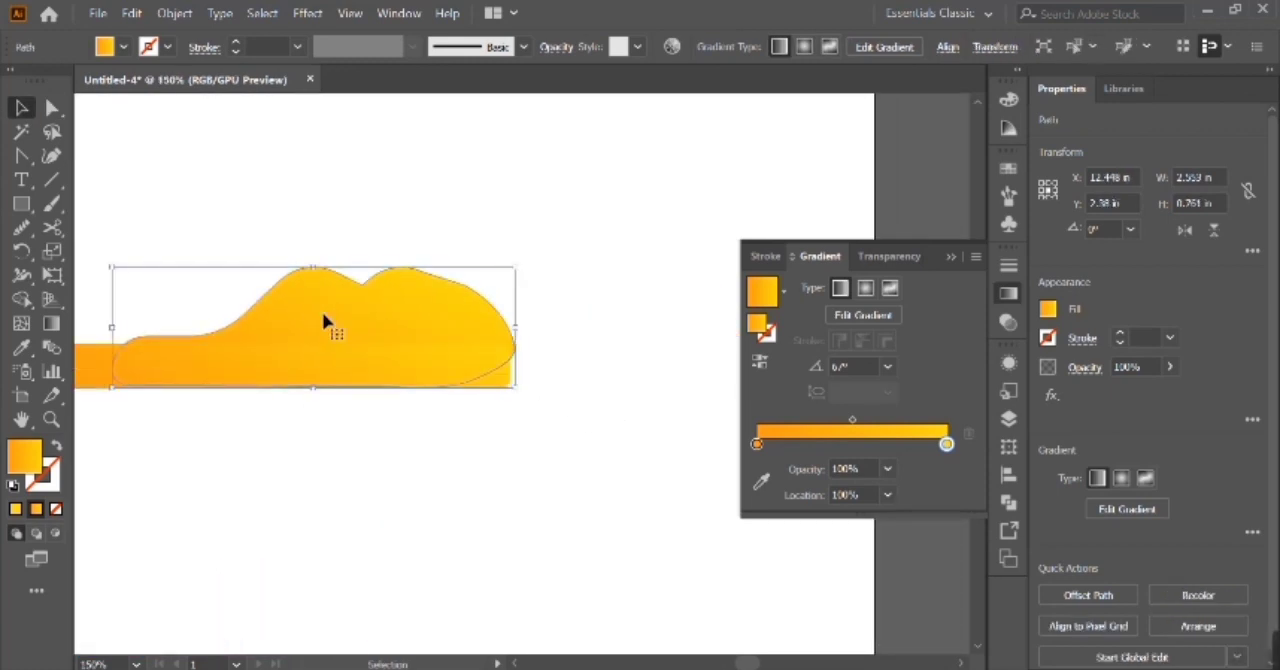
pyautogui.hscroll(-5, 423, 388)
pyautogui.click(428, 398)
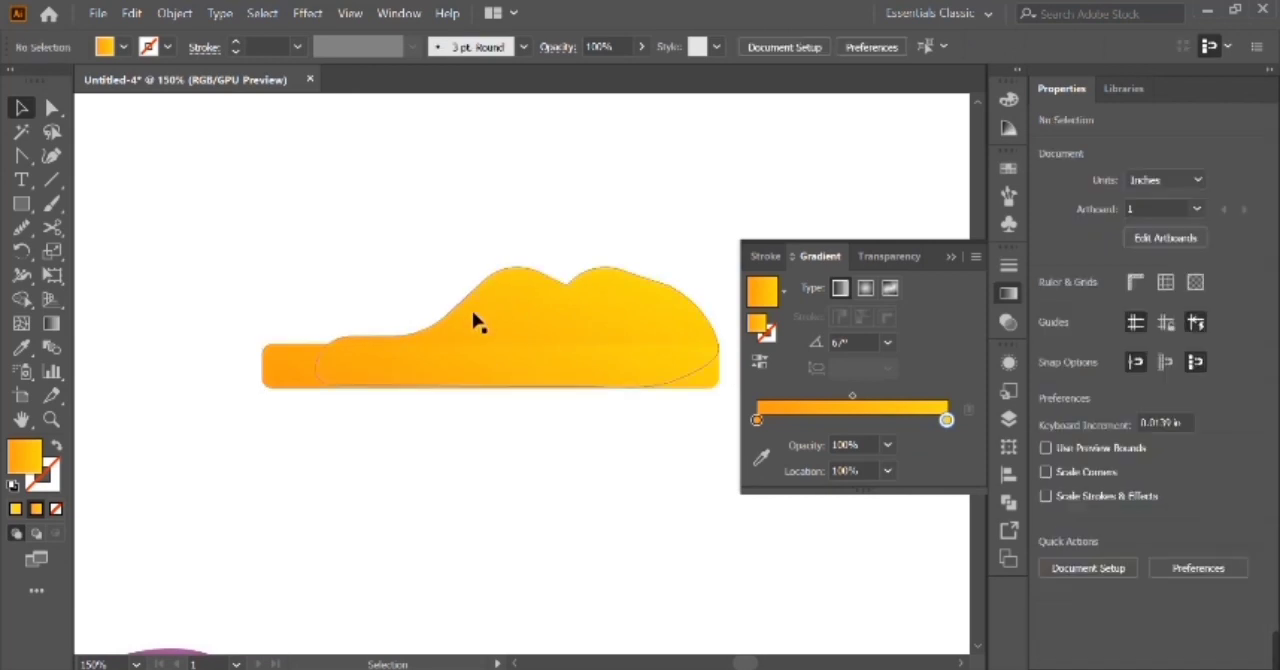
# Try to unite the base rectangle and the cloud into one shape, and undo it.
pyautogui.moveTo(428, 296); pyautogui.dragTo(560, 395)
pyautogui.click(1080, 558)
pyautogui.hotkey('ctrl', 'z')
pyautogui.click(1055, 563)
pyautogui.click(556, 497)
pyautogui.hotkey('ctrl', '-')
pyautogui.hotkey('ctrl', '-')
pyautogui.hotkey('ctrl', 'z')
# Extend the base rectangle's height to 0.333 in and fully round its ends.
pyautogui.click(457, 397)
pyautogui.hotkey('ctrl', '+')
pyautogui.hotkey('ctrl', '+')
pyautogui.click(429, 380)
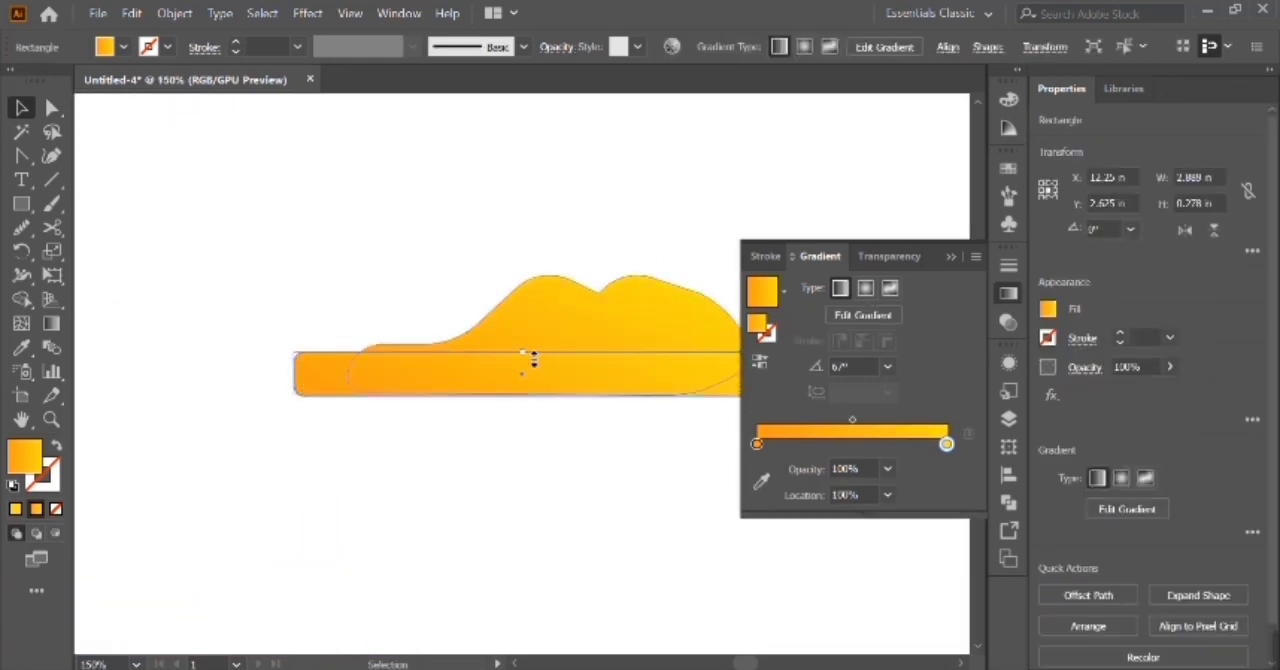
pyautogui.click(400, 452)
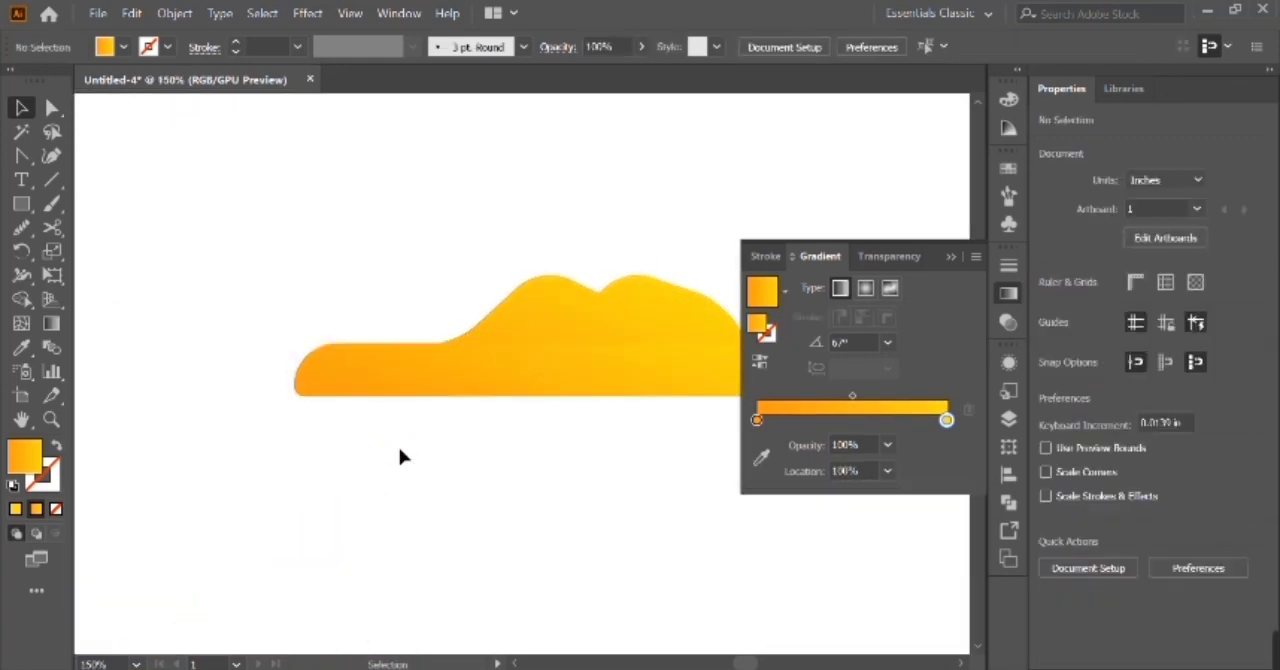
# Unite the rounded base rectangle and the cloud into a single shape.
pyautogui.hotkey('ctrl', '-')
pyautogui.click(558, 373)
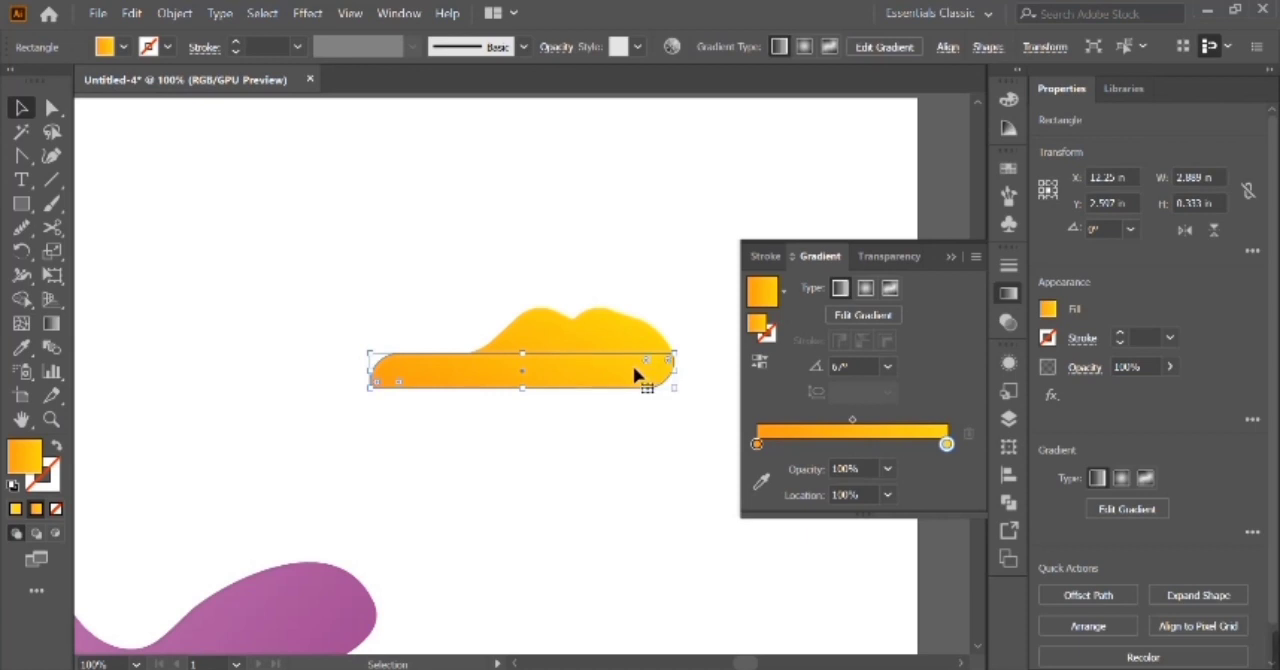
pyautogui.click(668, 421)
pyautogui.moveTo(459, 294); pyautogui.dragTo(669, 599)
pyautogui.click(1051, 567)
# Duplicate the cloud and unite two overlapping copies into one wide four-humped cloud, keeping a single cloud below it.
pyautogui.click(597, 426)
pyautogui.click(583, 387)
pyautogui.moveTo(562, 375); pyautogui.dragTo(362, 378)
pyautogui.moveTo(524, 403); pyautogui.dragTo(683, 411)
pyautogui.click(1052, 565)
pyautogui.click(700, 457)
# Apply a Multiply drop shadow to the smaller cloud at 75% opacity, X offset 0 in, Y offset 0.4 in and blur 0.2 in.
pyautogui.hotkey('ctrl', '-')
pyautogui.hotkey('ctrl', '-')
pyautogui.click(626, 467)
pyautogui.click(303, 14)
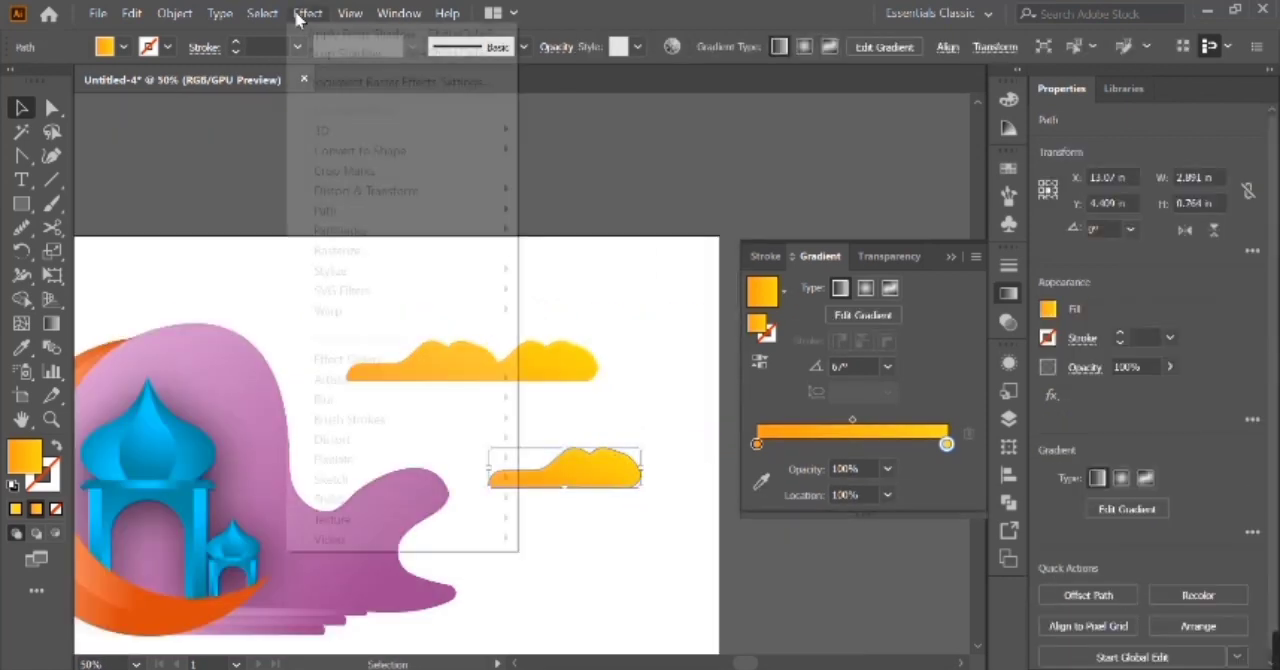
pyautogui.moveTo(480, 271)
pyautogui.click(612, 271)
pyautogui.click(852, 434)
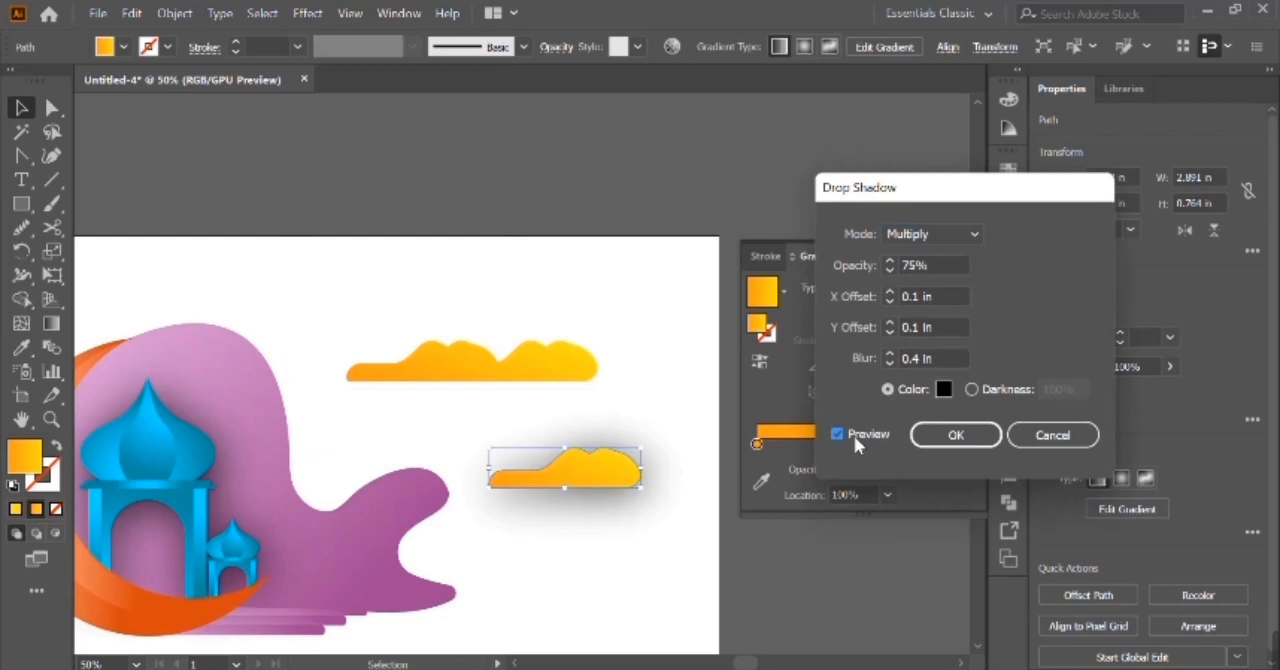
pyautogui.click(889, 362)
pyautogui.click(889, 362)
pyautogui.click(890, 323)
pyautogui.click(890, 322)
pyautogui.click(890, 322)
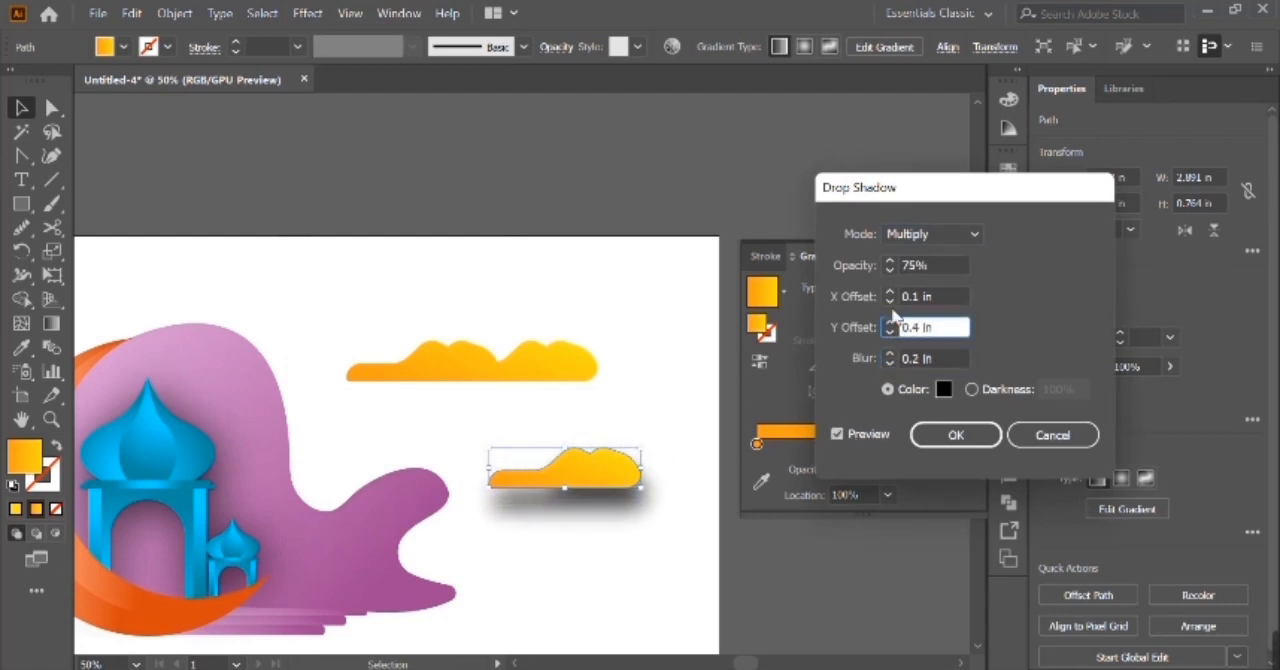
pyautogui.click(890, 301)
pyautogui.click(890, 292)
pyautogui.click(890, 301)
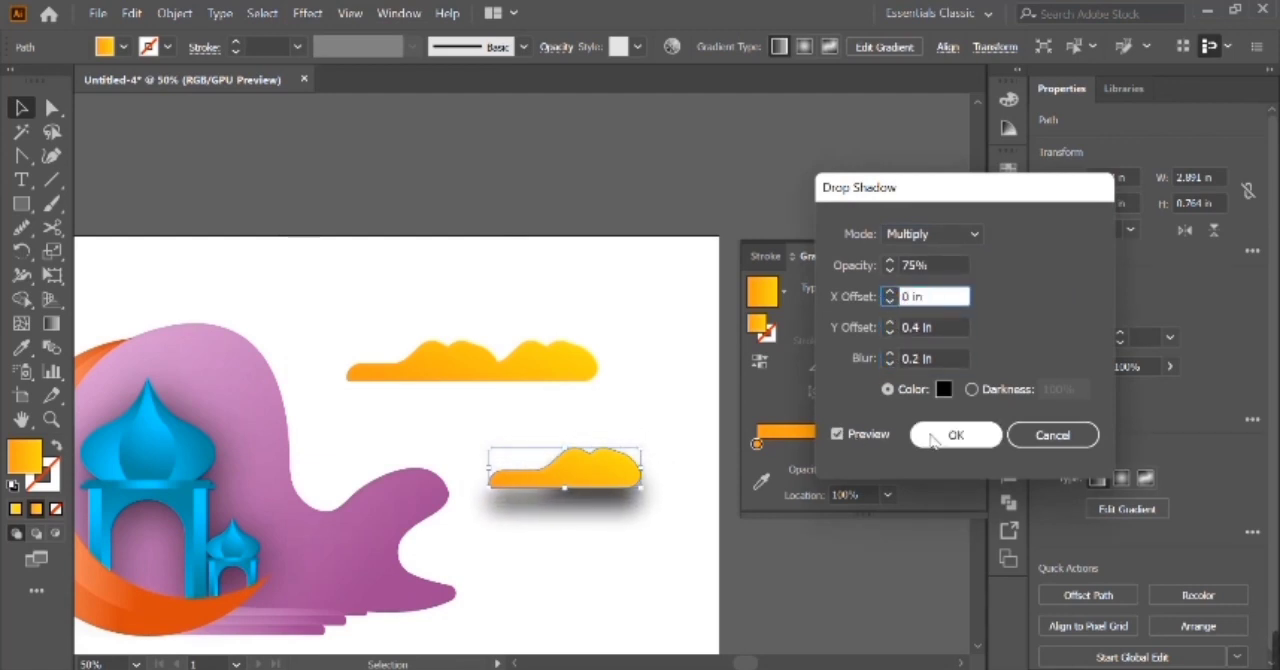
pyautogui.click(932, 437)
# Move the shadowed cloud onto the purple backdrop beside the large dome and scale it to about 1.694 in wide.
pyautogui.moveTo(592, 490); pyautogui.dragTo(265, 418)
pyautogui.hscroll(-5, 278, 410)
pyautogui.moveTo(548, 408); pyautogui.dragTo(497, 404)
pyautogui.moveTo(477, 408); pyautogui.dragTo(542, 472)
# Unlock all artwork and adjust the purple backdrop's inner curve below the small cloud with the Anchor Point tool.
pyautogui.click(591, 450)
pyautogui.hotkey('ctrl', 'alt', '2')
pyautogui.click(594, 453)
pyautogui.click(640, 482)
pyautogui.hscroll(3, 703, 370)
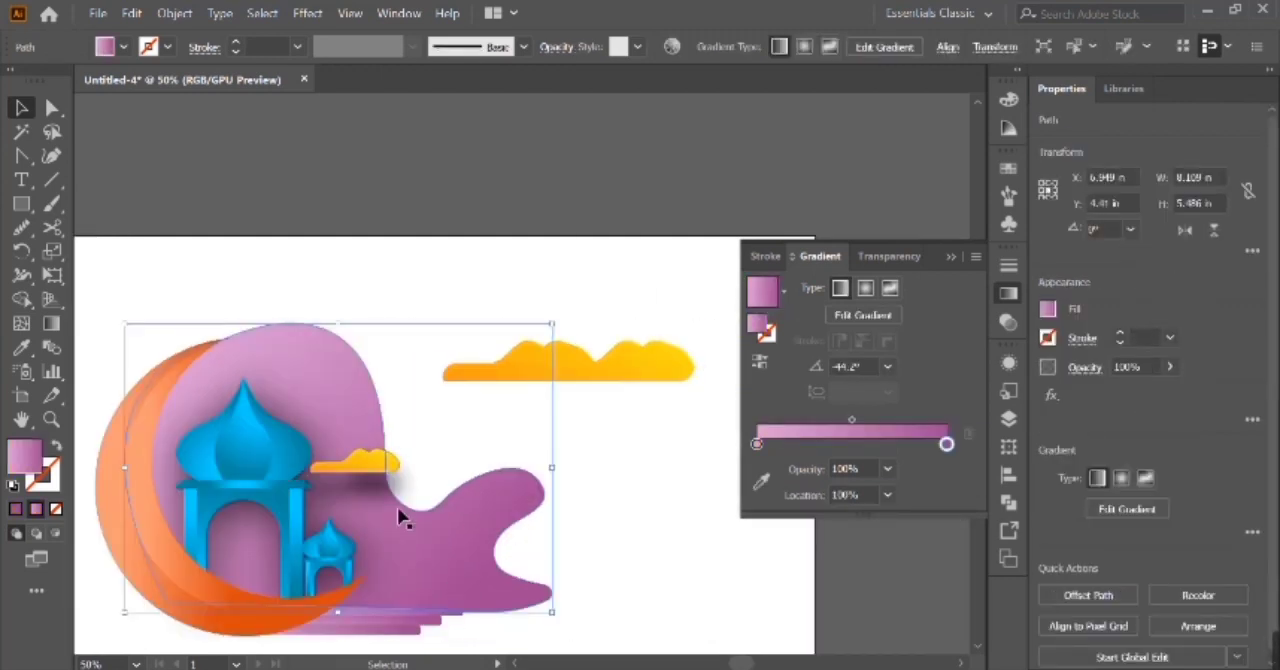
pyautogui.press('a')
pyautogui.hotkey('shift', 'c')
pyautogui.moveTo(403, 503); pyautogui.dragTo(413, 486)
pyautogui.hotkey('shift', 'x')
pyautogui.hotkey('shift', 'x')
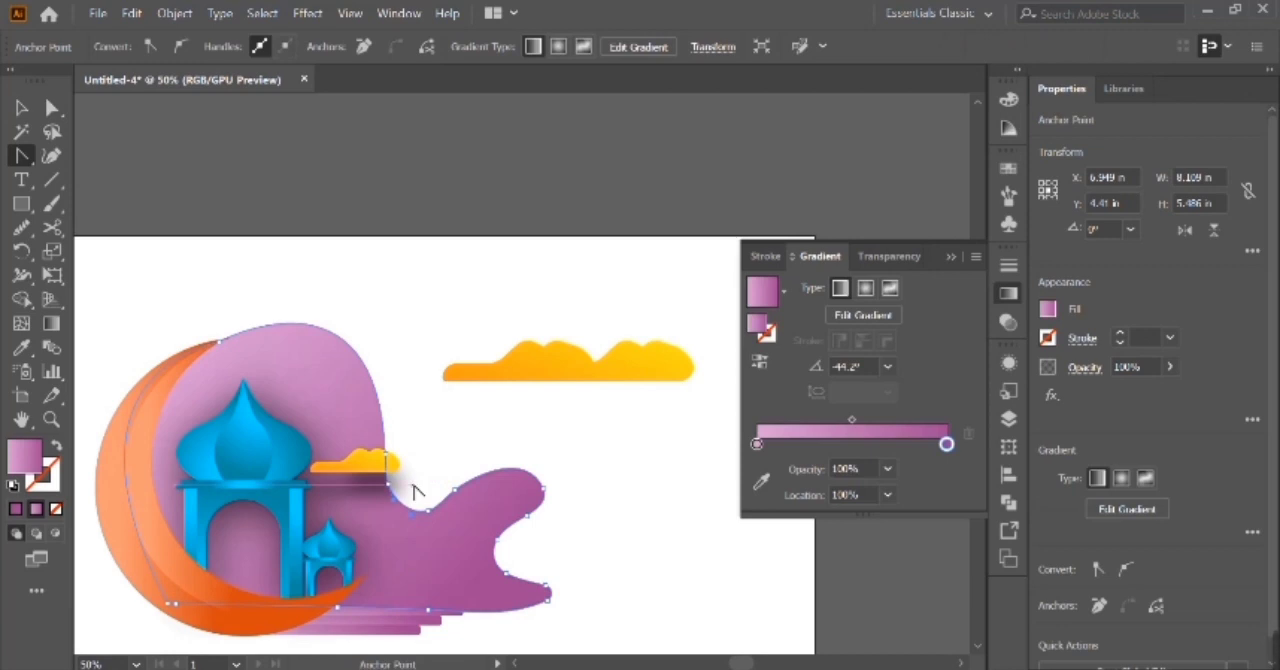
pyautogui.press('v')
# Shrink the small cloud to about 1.25 in wide and move it onto the right part of the purple backdrop.
pyautogui.click(583, 472)
pyautogui.click(383, 470)
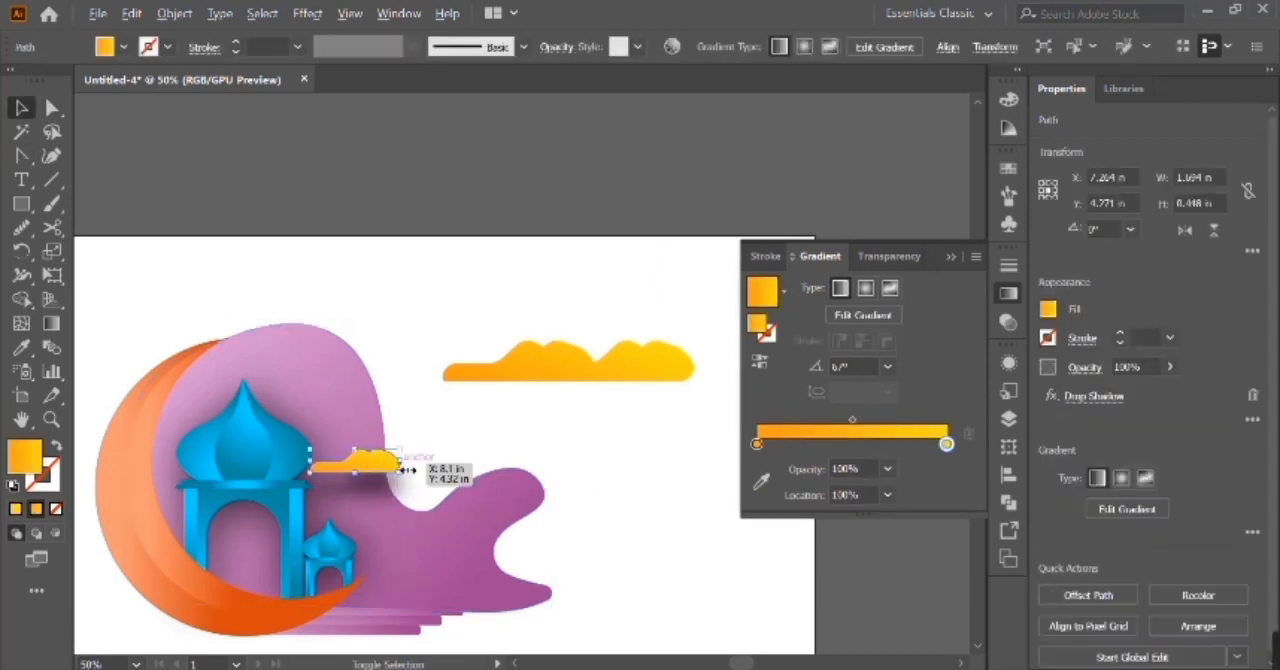
pyautogui.moveTo(380, 472); pyautogui.dragTo(480, 556)
# Apply a drop shadow to the wide cloud and place it, scaled down, above the large dome.
pyautogui.click(534, 363)
pyautogui.click(307, 13)
pyautogui.click(480, 270)
pyautogui.click(590, 272)
pyautogui.click(960, 431)
pyautogui.moveTo(634, 400); pyautogui.dragTo(205, 398)
# Place copies of the small cloud beside the large pavilion's left column and on the crescent's outer-left edge.
pyautogui.moveTo(343, 480); pyautogui.dragTo(157, 507)
pyautogui.moveTo(175, 408); pyautogui.dragTo(135, 422)
pyautogui.scroll(-7, 383, 520)
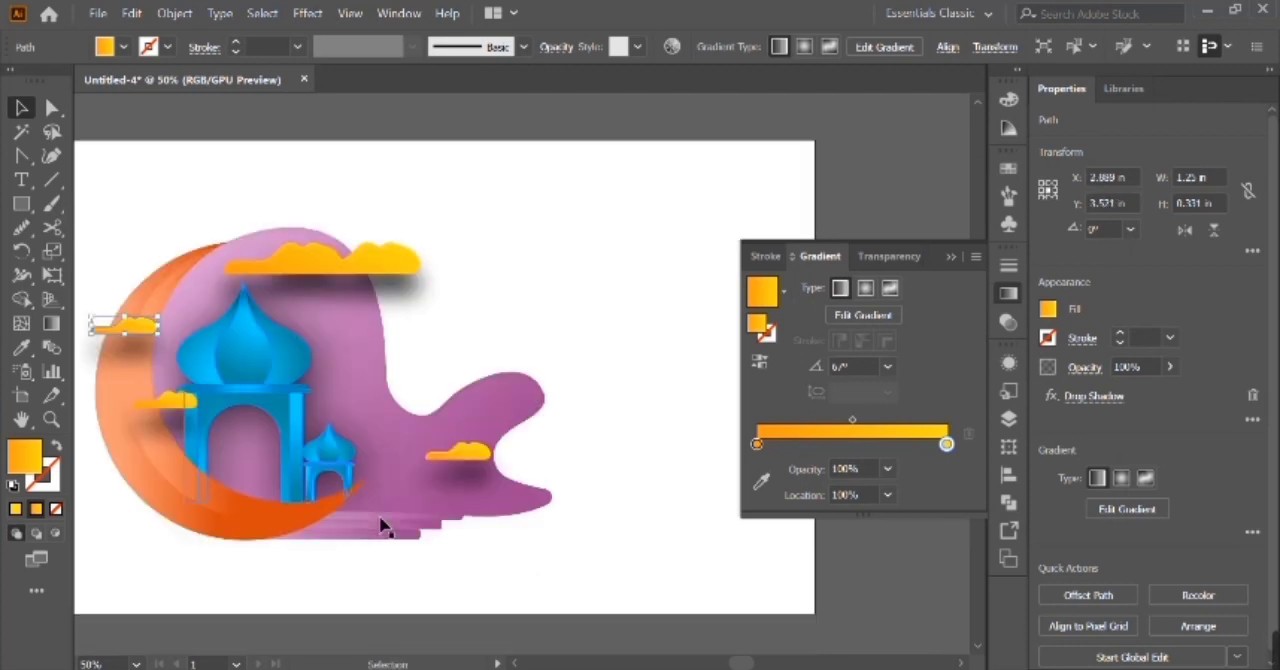
# Scale the wide cloud down slightly and place two copies of the small cloud over the stepped bars.
pyautogui.moveTo(434, 251); pyautogui.dragTo(410, 287)
pyautogui.moveTo(458, 440); pyautogui.dragTo(415, 537)
pyautogui.moveTo(451, 443); pyautogui.dragTo(362, 518)
# Copy the wide cloud onto the crescent's lower-left part and a small cloud onto the crescent's upper tip.
pyautogui.moveTo(338, 257); pyautogui.dragTo(189, 488)
pyautogui.hotkey('ctrl', 'z')
pyautogui.moveTo(366, 265); pyautogui.dragTo(206, 470)
pyautogui.moveTo(400, 527); pyautogui.dragTo(218, 245)
pyautogui.click(410, 518)
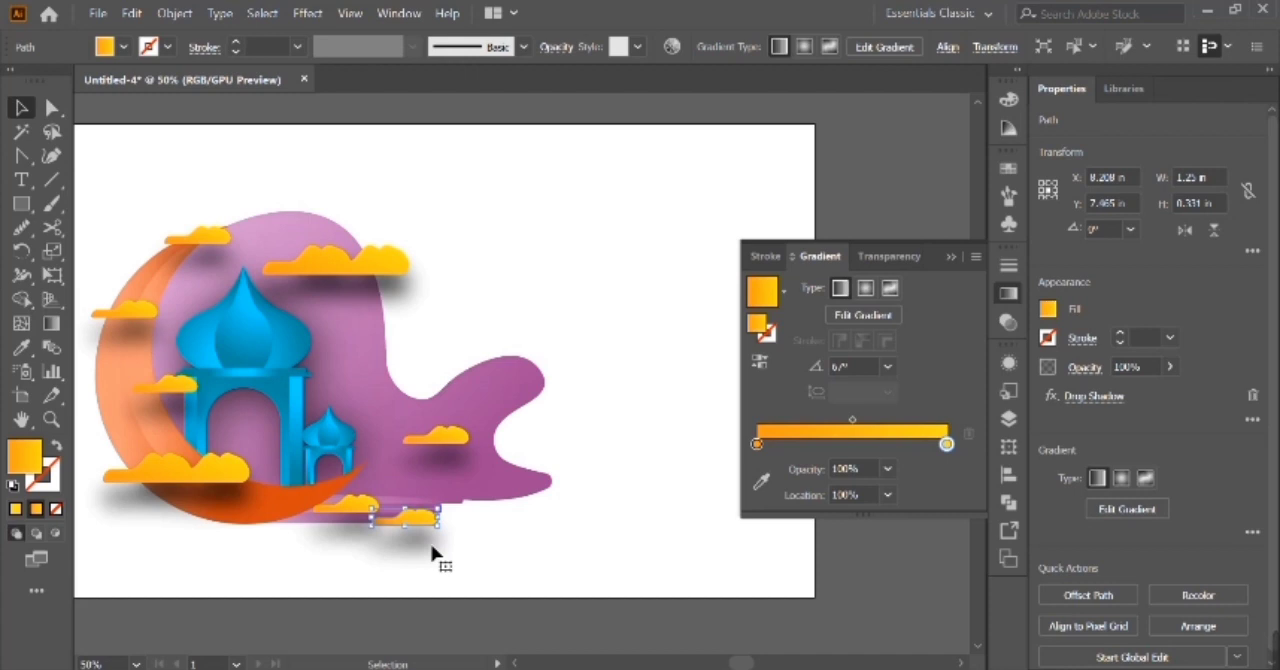
# Scale the wide cloud above the dome down to about 2.485 in wide.
pyautogui.scroll(1, 435, 555)
pyautogui.click(951, 257)
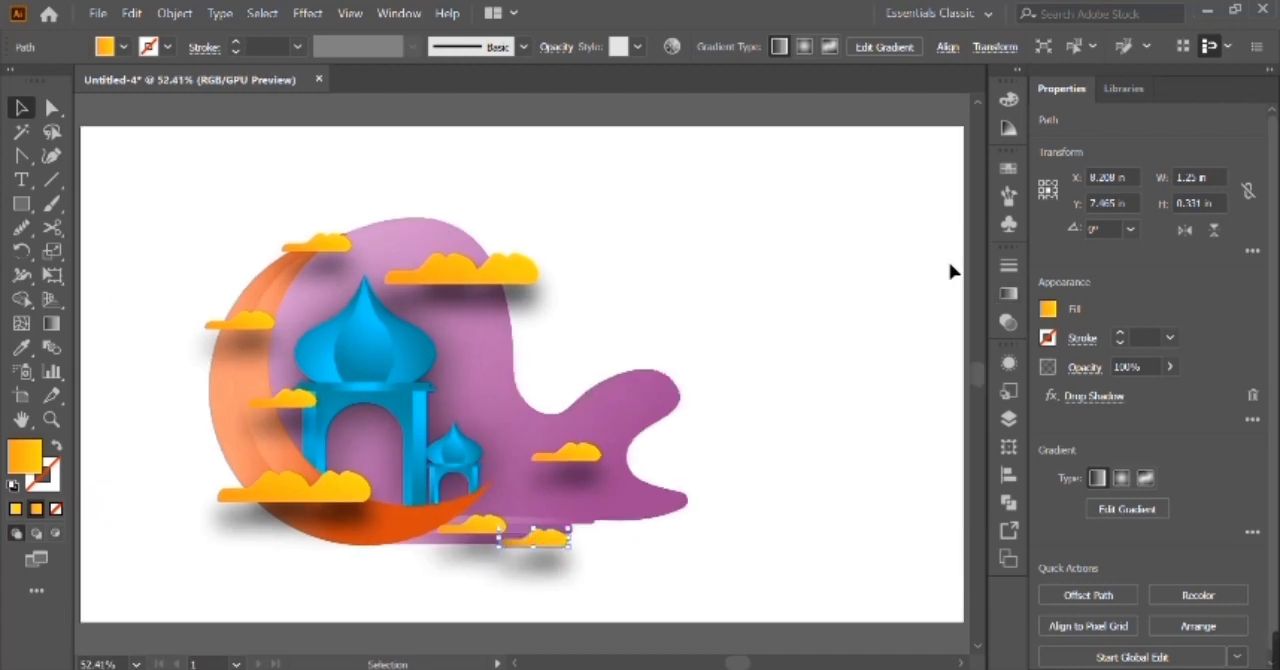
pyautogui.moveTo(544, 287)
pyautogui.mouseDown()
pyautogui.moveTo(543, 266)
pyautogui.moveTo(530, 282)
pyautogui.mouseUp()
pyautogui.click(580, 309)
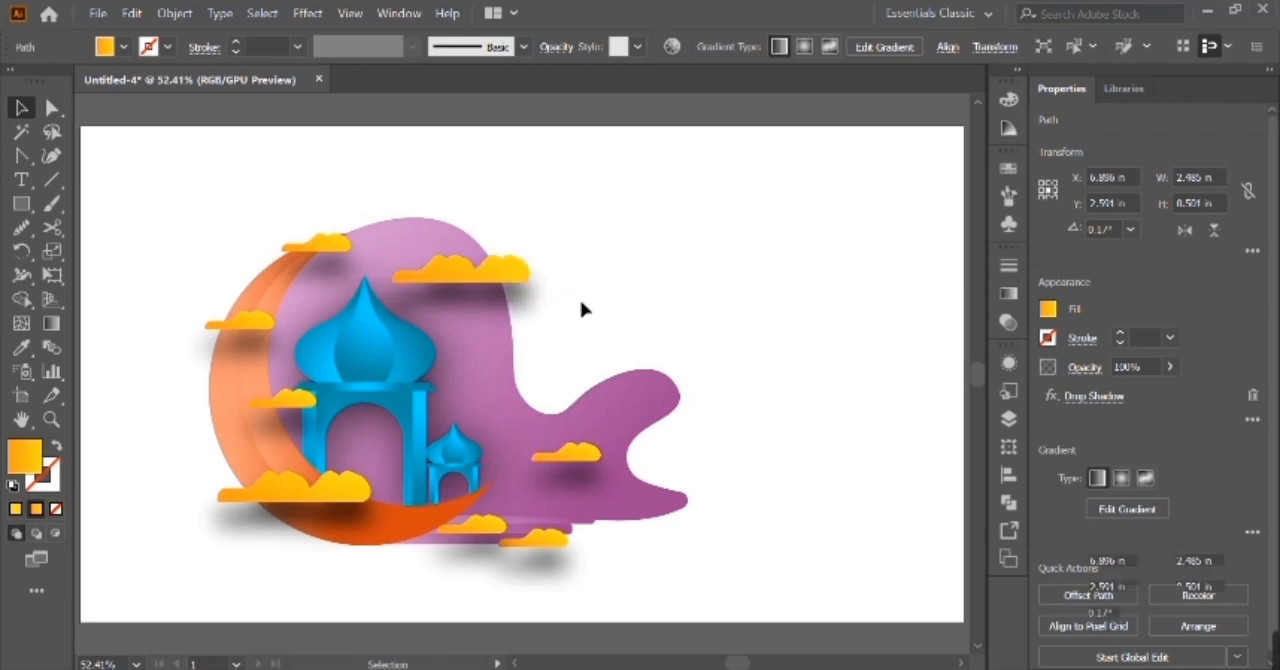
# Shift the two small clouds over the stepped bars so they overlap in one row at Y 7.354 in.
pyautogui.click(527, 530)
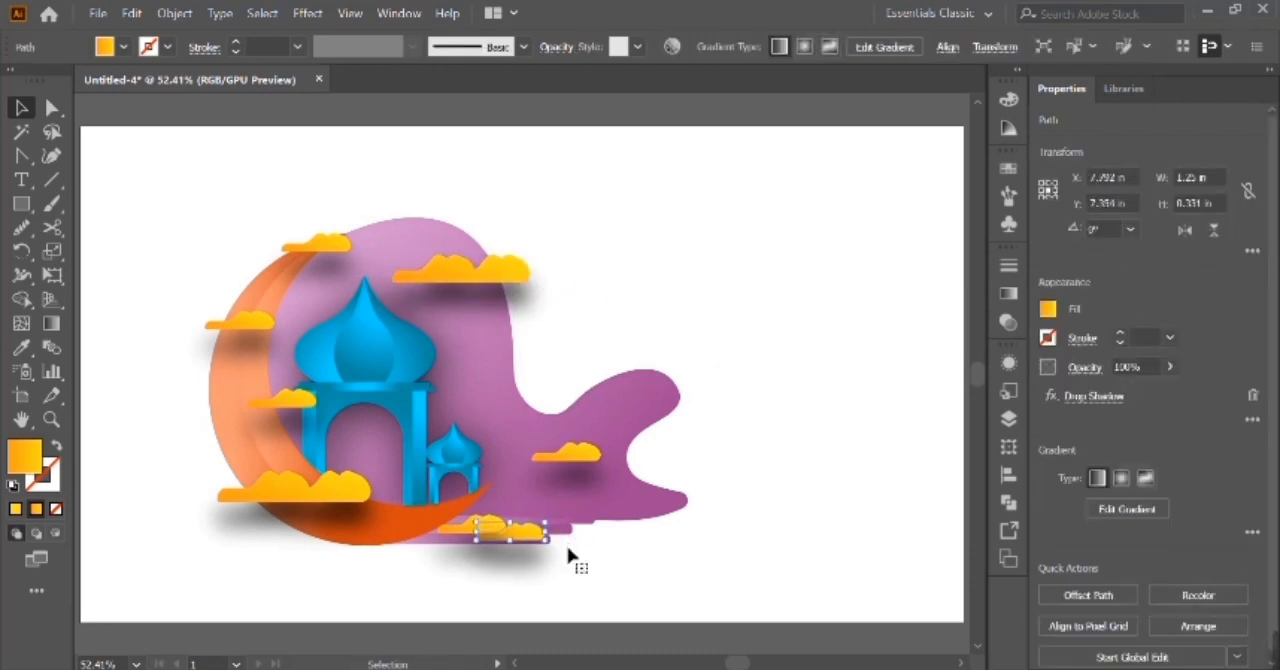
pyautogui.click(549, 550)
pyautogui.keyDown('ctrl'); pyautogui.click(509, 532); pyautogui.keyUp('ctrl')
pyautogui.click(658, 539)
pyautogui.keyDown('shift'); pyautogui.click(535, 548); pyautogui.keyUp('shift')
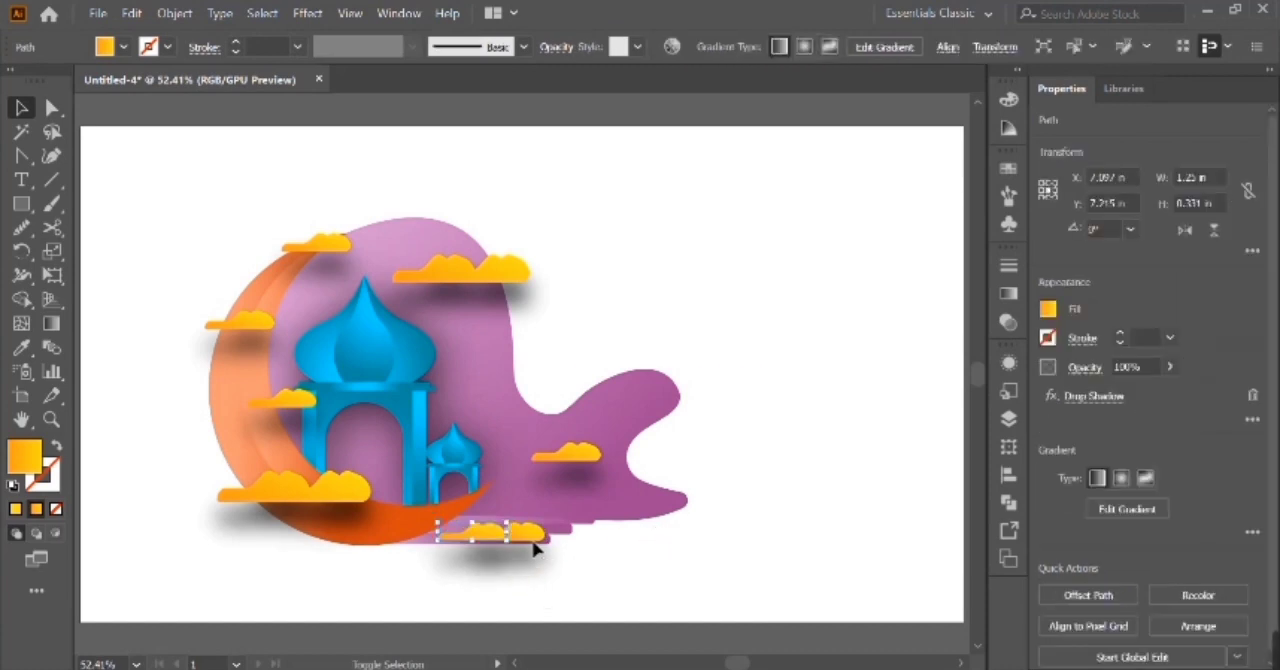
pyautogui.click(640, 556)
# Place a cloud copy scaled to about 0.861 in wide beside the dome and another small copy above the backdrop's right arm.
pyautogui.moveTo(545, 537); pyautogui.dragTo(492, 392)
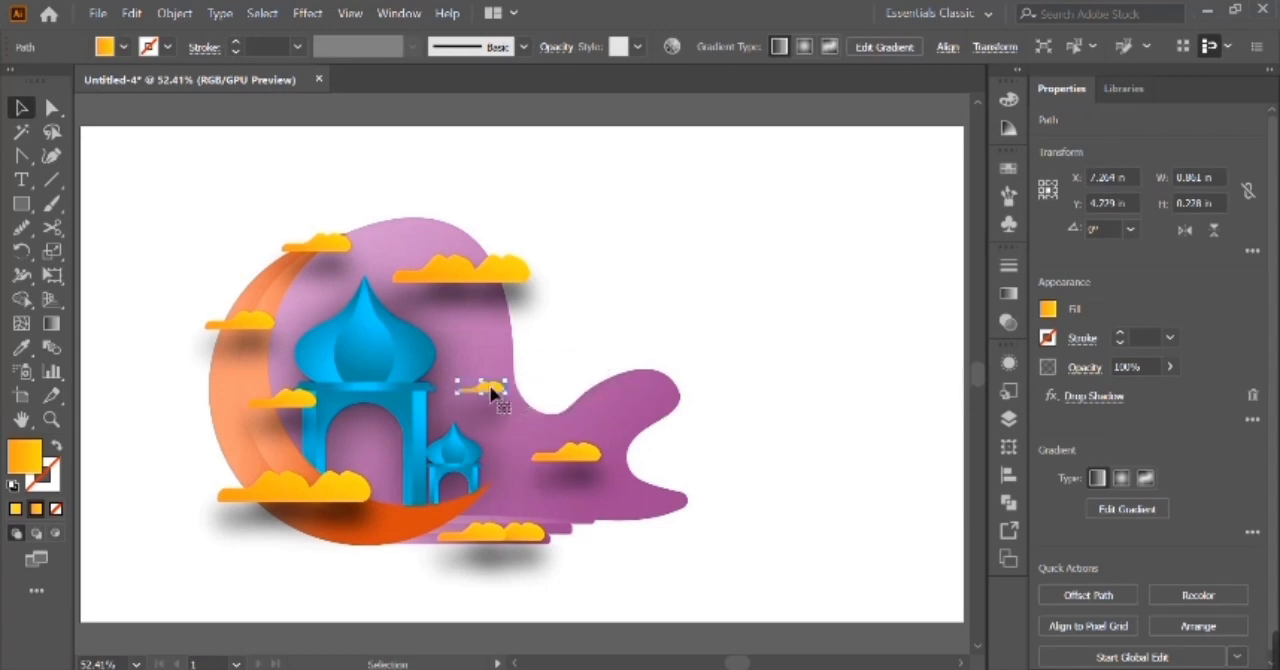
pyautogui.keyDown('alt'); pyautogui.moveTo(566, 459); pyautogui.dragTo(662, 346); pyautogui.keyUp('alt')
# Place a copy of the tiny cloud above the crescent's upper left, and delete it.
pyautogui.keyDown('alt'); pyautogui.moveTo(493, 387); pyautogui.dragTo(272, 190); pyautogui.keyUp('alt')
pyautogui.click(177, 283)
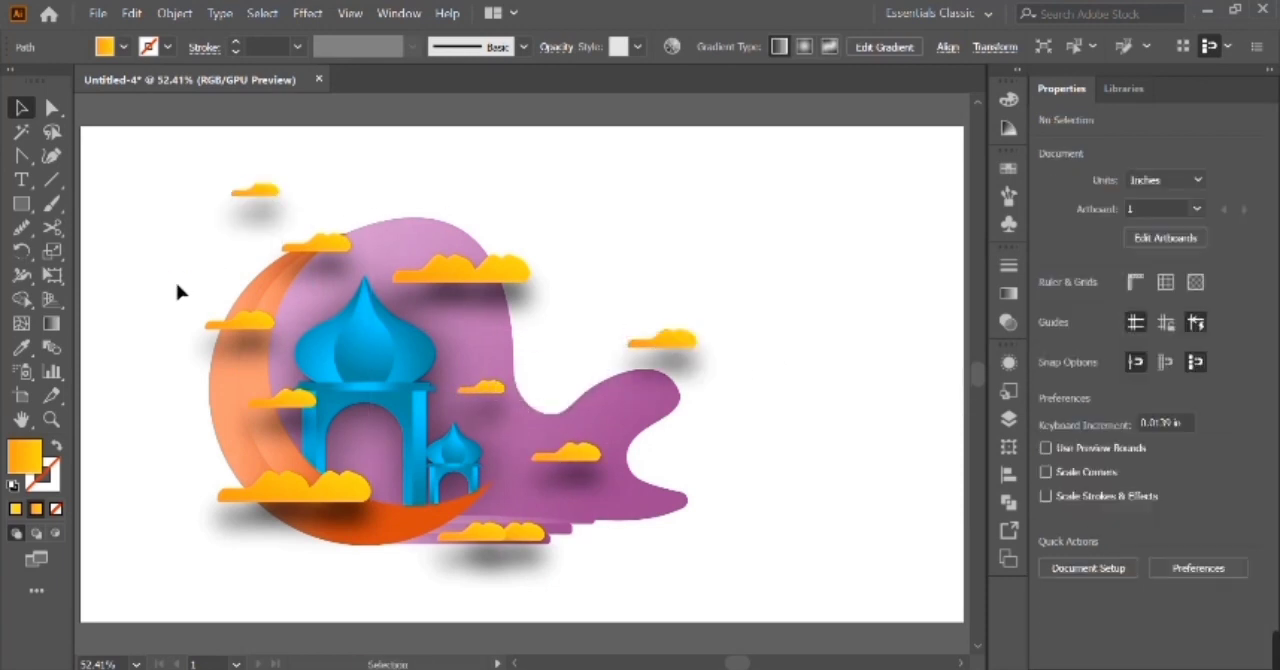
pyautogui.click(248, 191)
pyautogui.press('Delete')
# Group all the artwork and shift the group slightly left.
pyautogui.click(665, 339)
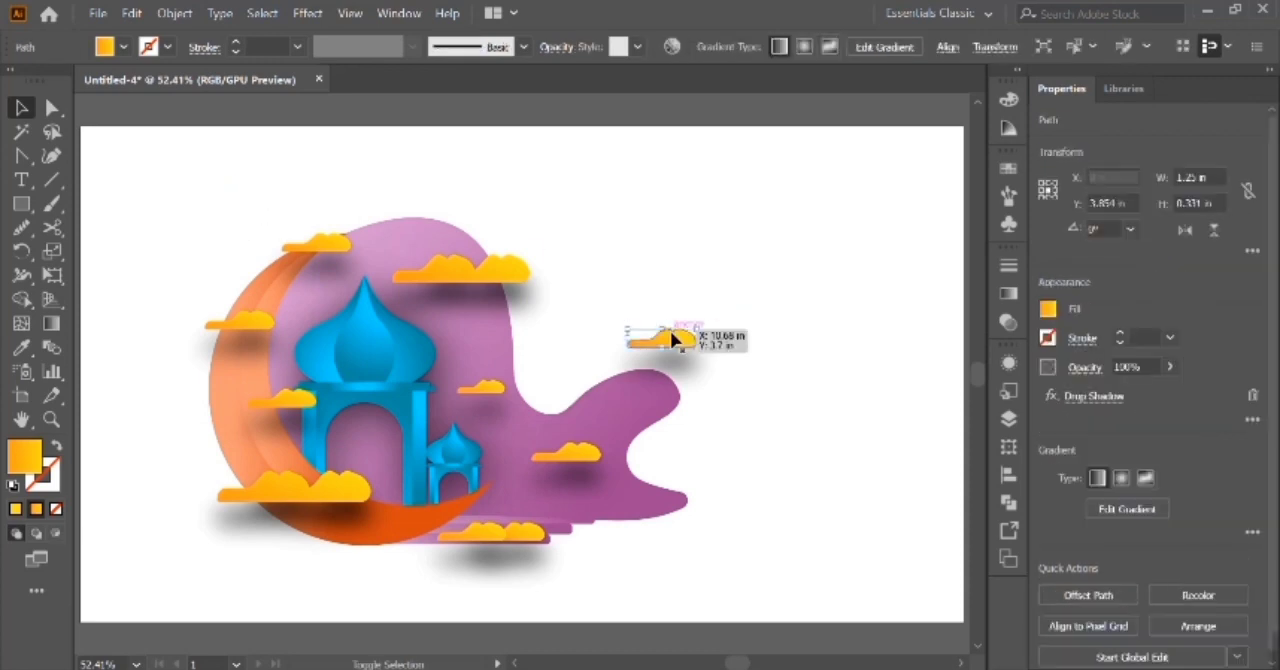
pyautogui.hotkey('ctrl', 'a')
pyautogui.hotkey('ctrl', 'g')
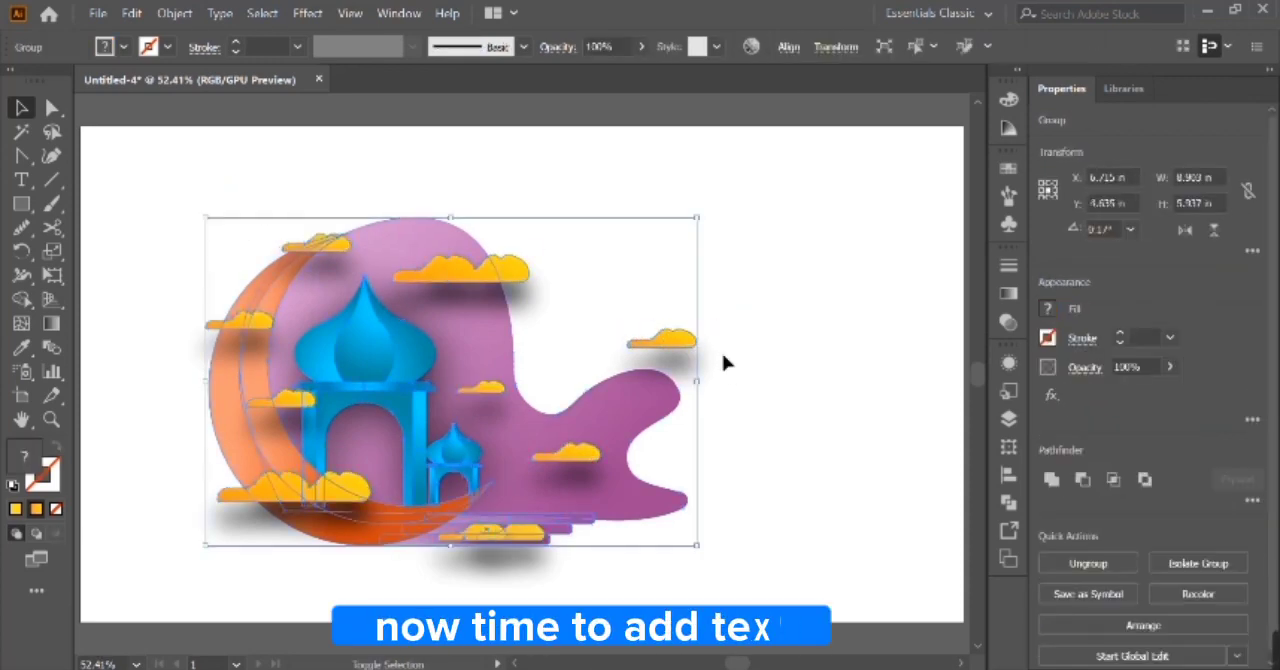
pyautogui.press('Left')
pyautogui.press('Left')
pyautogui.press('Left')
pyautogui.press('Left')
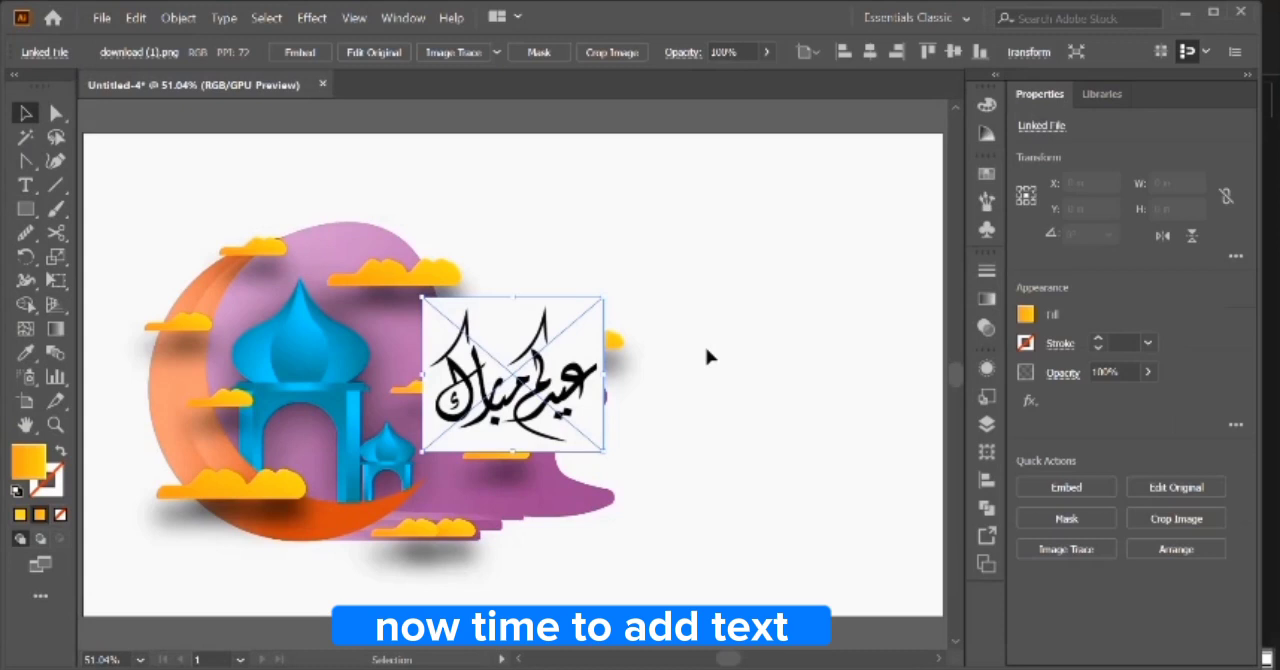
# Bring in the calligraphy image download (1).png, embed it and change its blending mode.
pyautogui.moveTo(520, 362); pyautogui.dragTo(683, 368)
pyautogui.click(299, 52)
pyautogui.click(986, 370)
pyautogui.click(986, 328)
pyautogui.click(800, 289)
pyautogui.click(819, 340)
# Position the calligraphy image in the empty area right of the illustration, sized about 5.397 by 4.597 in.
pyautogui.moveTo(766, 305); pyautogui.dragTo(822, 258)
pyautogui.moveTo(765, 367); pyautogui.dragTo(859, 334)
pyautogui.hotkey('ctrl', '-')
pyautogui.hotkey('ctrl', '0')
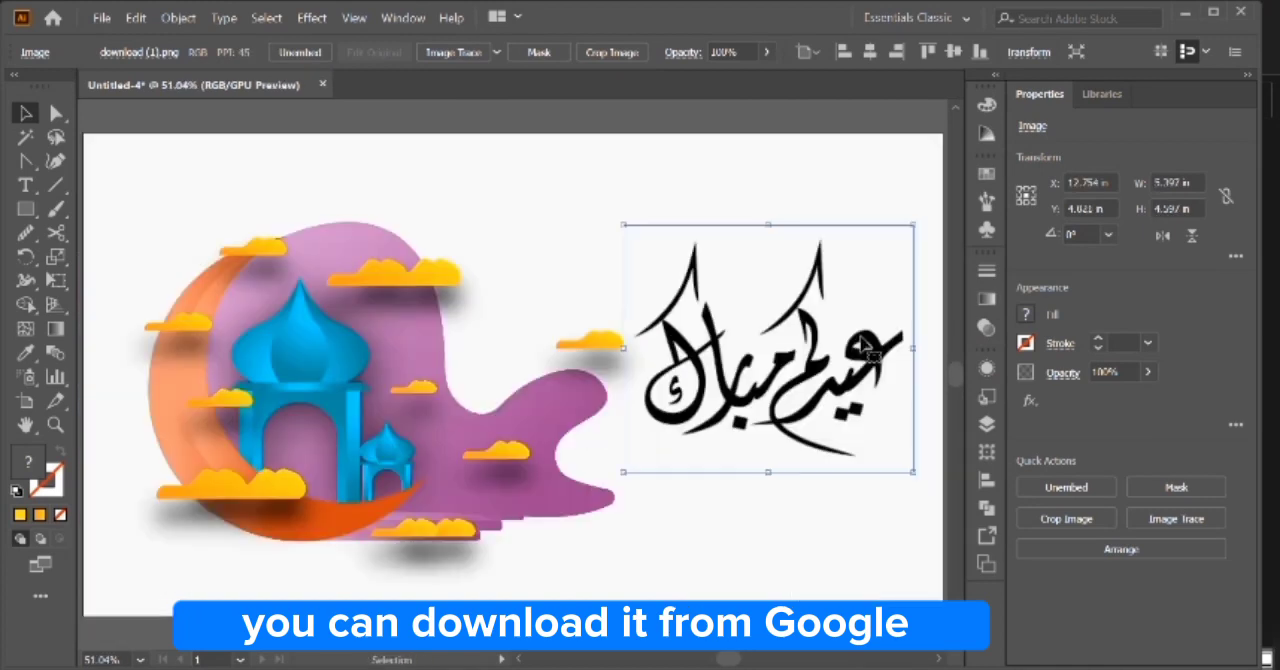
# Move the calligraphy image slightly up and right and lock it.
pyautogui.click(908, 191)
pyautogui.hotkey('ctrl', '-')
pyautogui.hotkey('ctrl', '-')
pyautogui.click(720, 385)
pyautogui.hotkey('shift', 'Up')
pyautogui.hotkey('shift', 'Right')
pyautogui.click(830, 414)
pyautogui.click(661, 418)
pyautogui.hotkey('ctrl', '2')
# Add the text "EID-UL-FITAR-MUBARAK" directly below the calligraphy.
pyautogui.press('t')
pyautogui.click(638, 428)
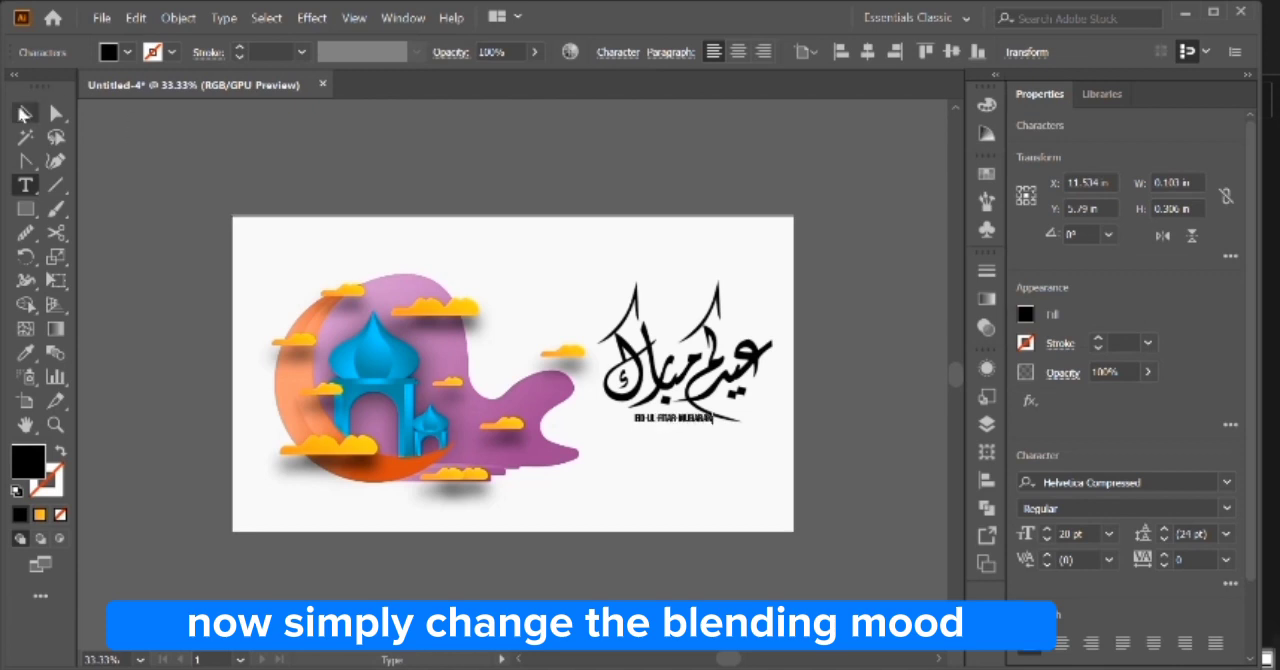
pyautogui.click(22, 114)
# Shift the caption left under the calligraphy and enlarge it to about 25.61 pt.
pyautogui.hotkey('ctrl', '+')
pyautogui.hotkey('ctrl', '+')
pyautogui.hotkey('shift', 'Left')
pyautogui.hotkey('shift', 'Left')
pyautogui.hotkey('shift', 'Left')
pyautogui.hotkey('shift', 'Left')
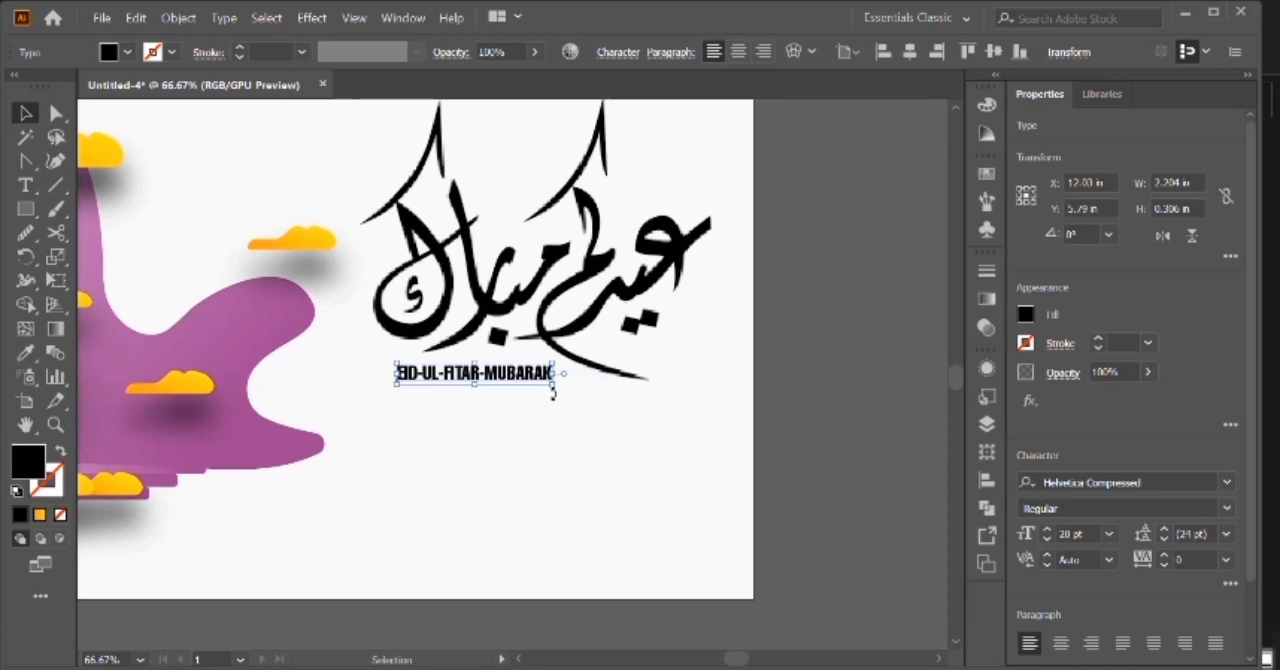
pyautogui.moveTo(561, 384)
pyautogui.mouseDown()
pyautogui.moveTo(594, 391)
pyautogui.moveTo(586, 380)
pyautogui.mouseUp()
pyautogui.click(603, 406)
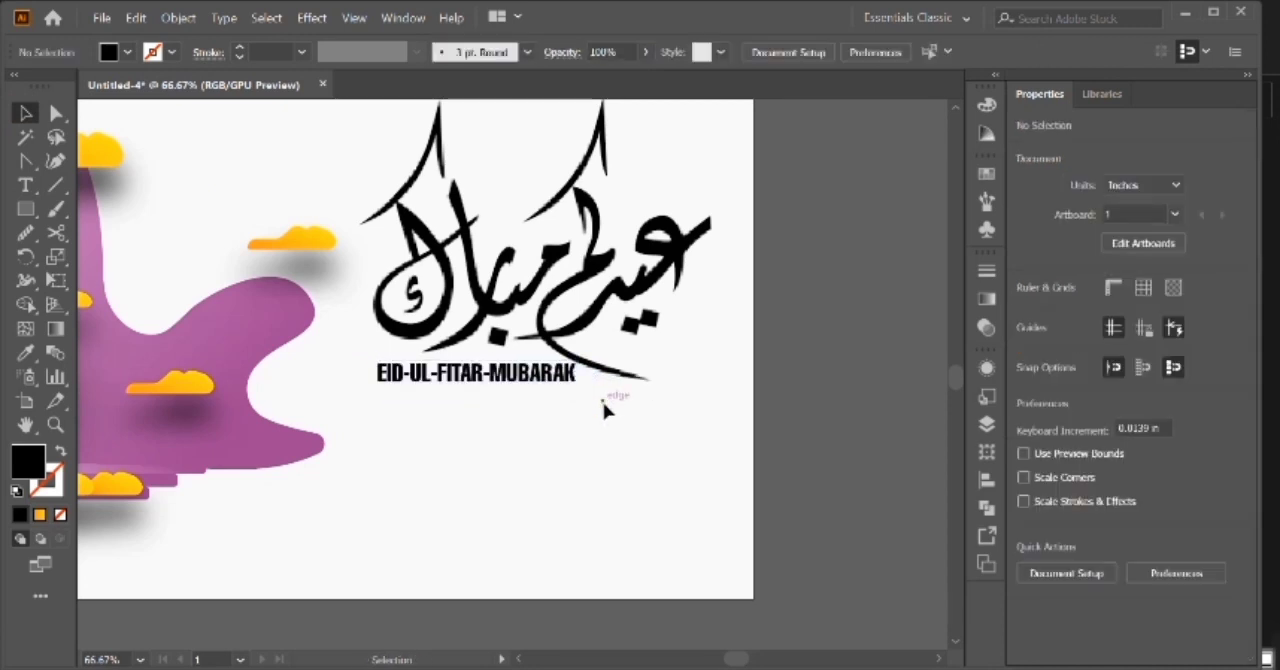
# Change the caption's font to Helvetica Rounded Bold.
pyautogui.click(566, 374)
pyautogui.hscroll(5, 560, 380)
pyautogui.click(618, 53)
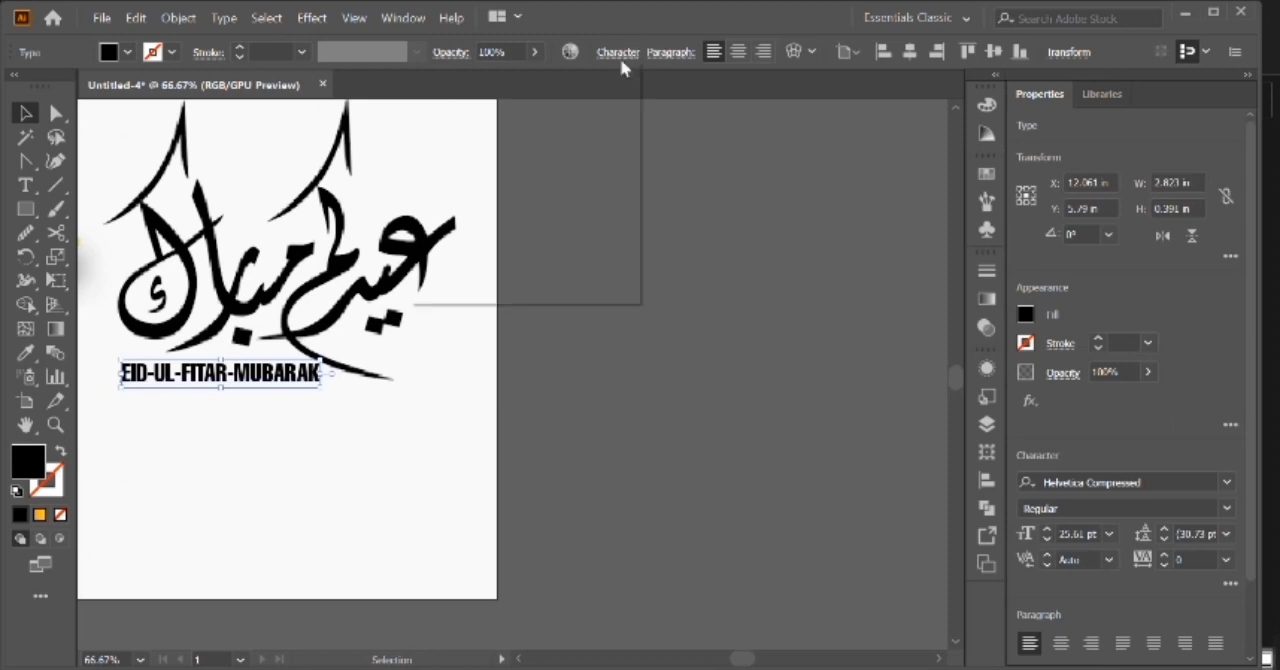
pyautogui.click(625, 85)
pyautogui.write('Hel')
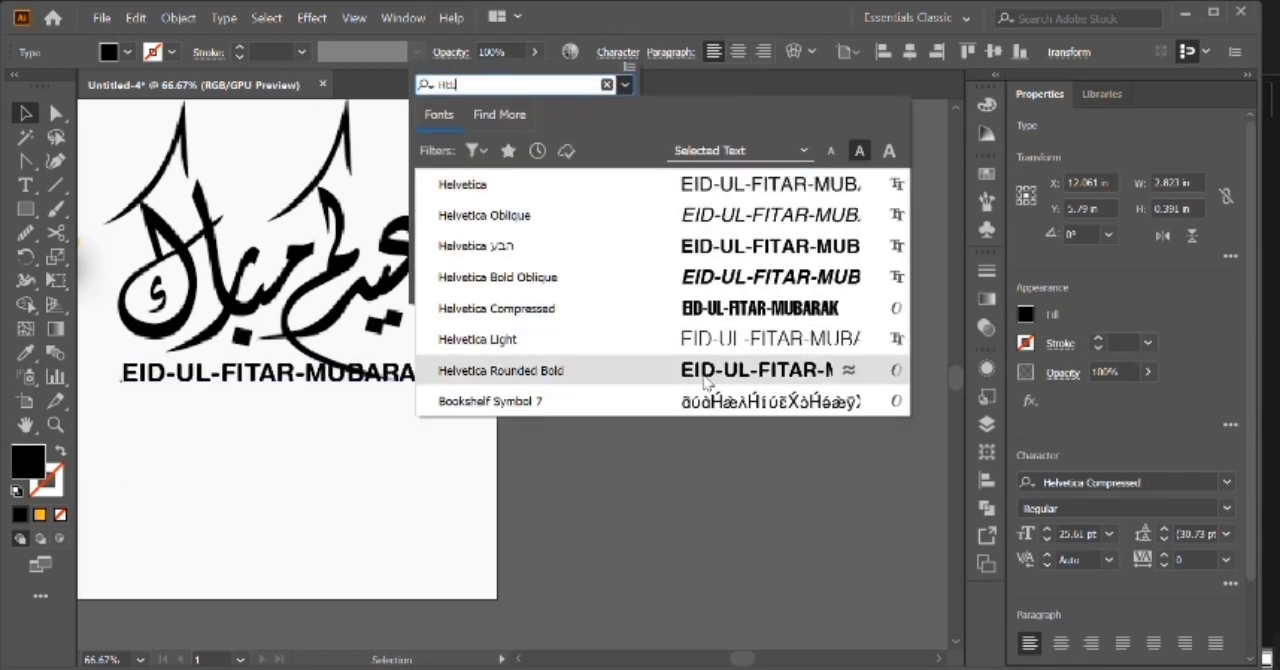
pyautogui.click(721, 371)
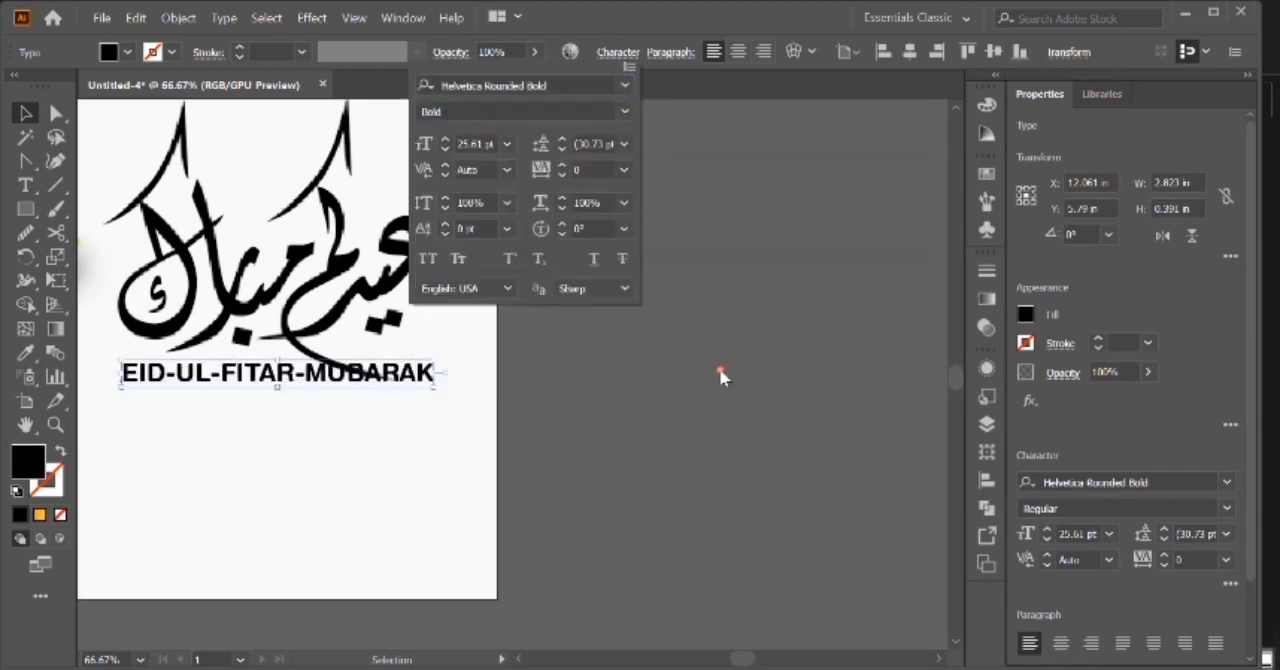
# Try a lower position for the caption beneath the calligraphy and return it to its place.
pyautogui.click(721, 375)
pyautogui.hotkey('ctrl', '0')
pyautogui.hotkey('shift', 'Down')
pyautogui.hotkey('shift', 'Down')
pyautogui.hotkey('shift', 'Down')
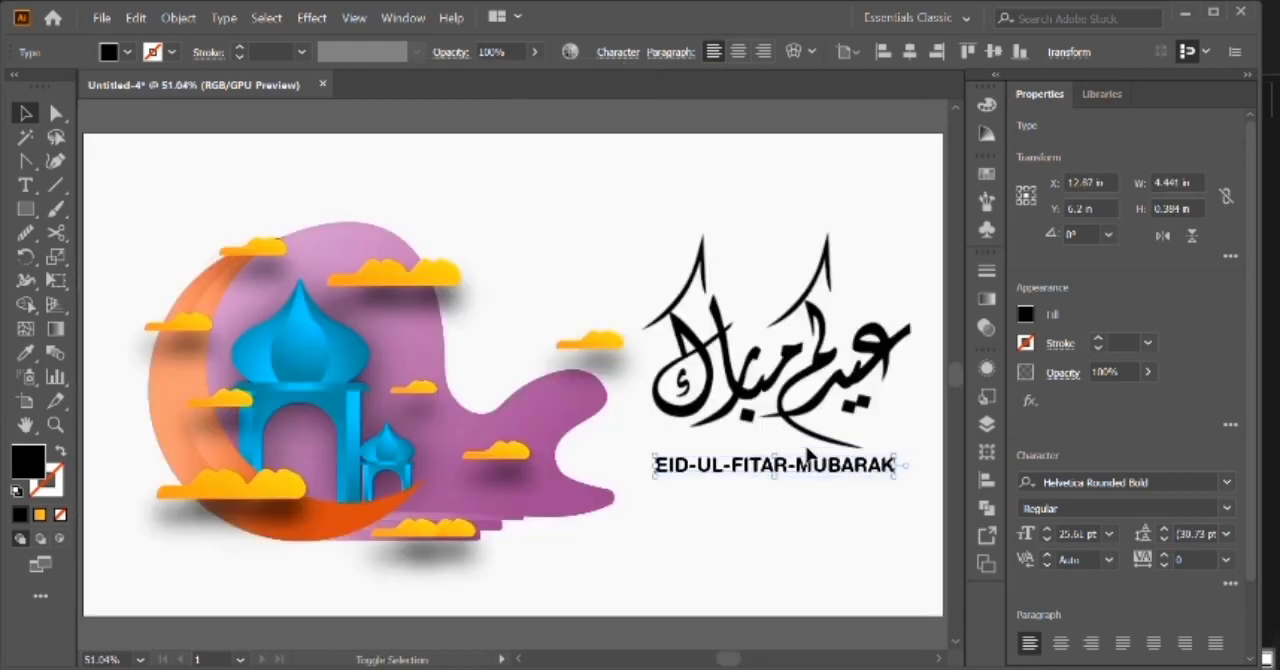
pyautogui.hotkey('shift', 'Up')
pyautogui.hotkey('shift', 'Up')
pyautogui.hotkey('shift', 'Up')
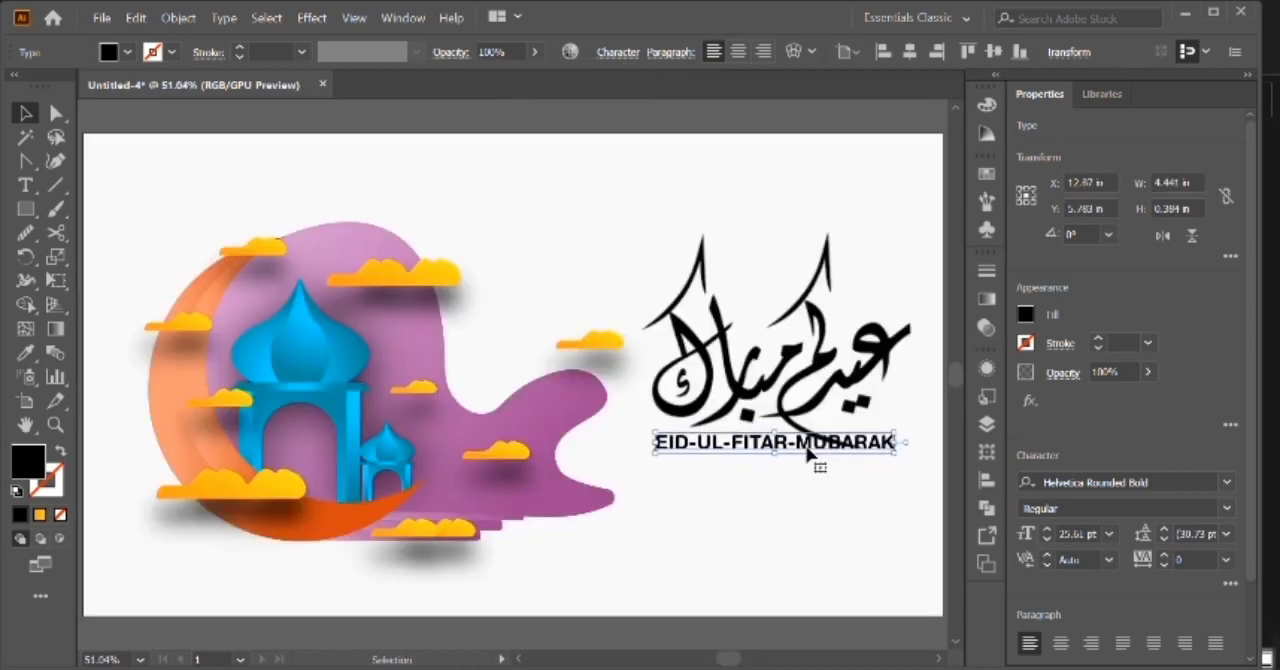
# Draw a rectangle slightly larger than the caption over it and fill it with white.
pyautogui.hotkey('ctrl', '1')
pyautogui.press('m')
pyautogui.click(320, 392)
pyautogui.press('Escape')
pyautogui.moveTo(270, 350); pyautogui.dragTo(766, 398)
pyautogui.click(33, 122)
pyautogui.click(109, 53)
pyautogui.click(46, 85)
# Send the white rectangle behind the caption and center the two on each other.
pyautogui.click(328, 377)
pyautogui.hotkey('ctrl', '[')
pyautogui.keyDown('shift'); pyautogui.click(465, 391); pyautogui.keyUp('shift')
pyautogui.click(465, 390)
pyautogui.click(676, 52)
pyautogui.click(759, 52)
pyautogui.click(829, 245)
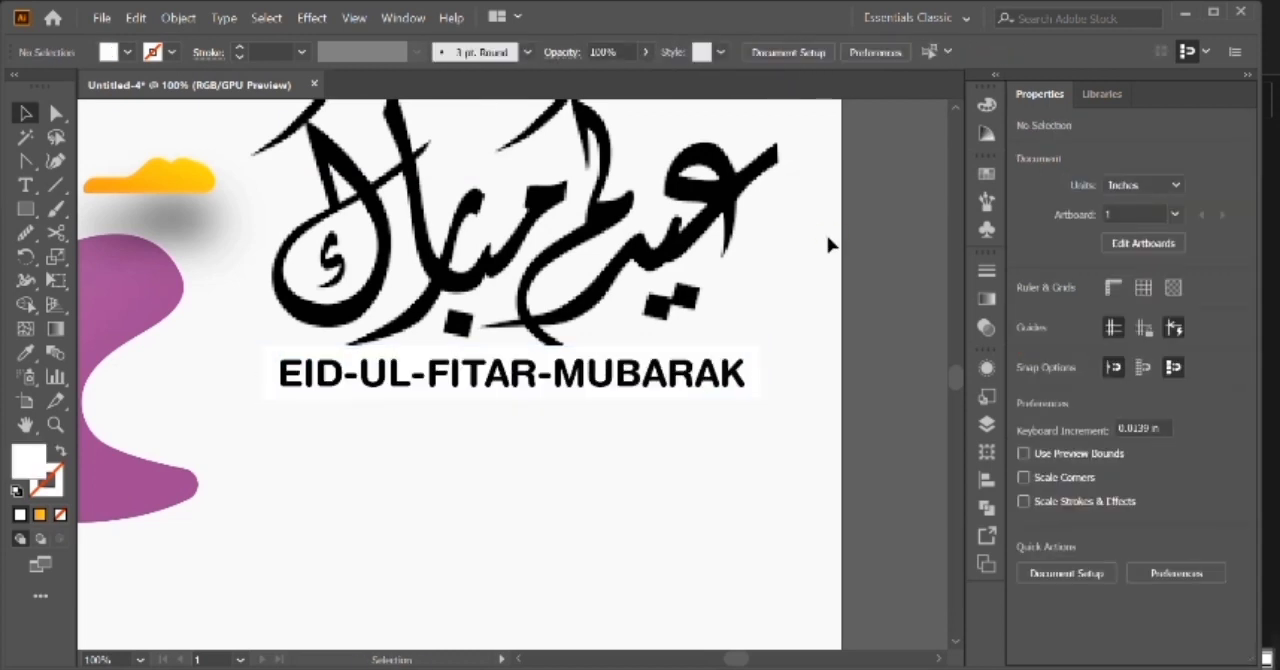
# Duplicate the large upper cloud to below the purple shape and hide the copy's drop shadow.
pyautogui.hotkey('ctrl', '-')
pyautogui.hotkey('ctrl', '-')
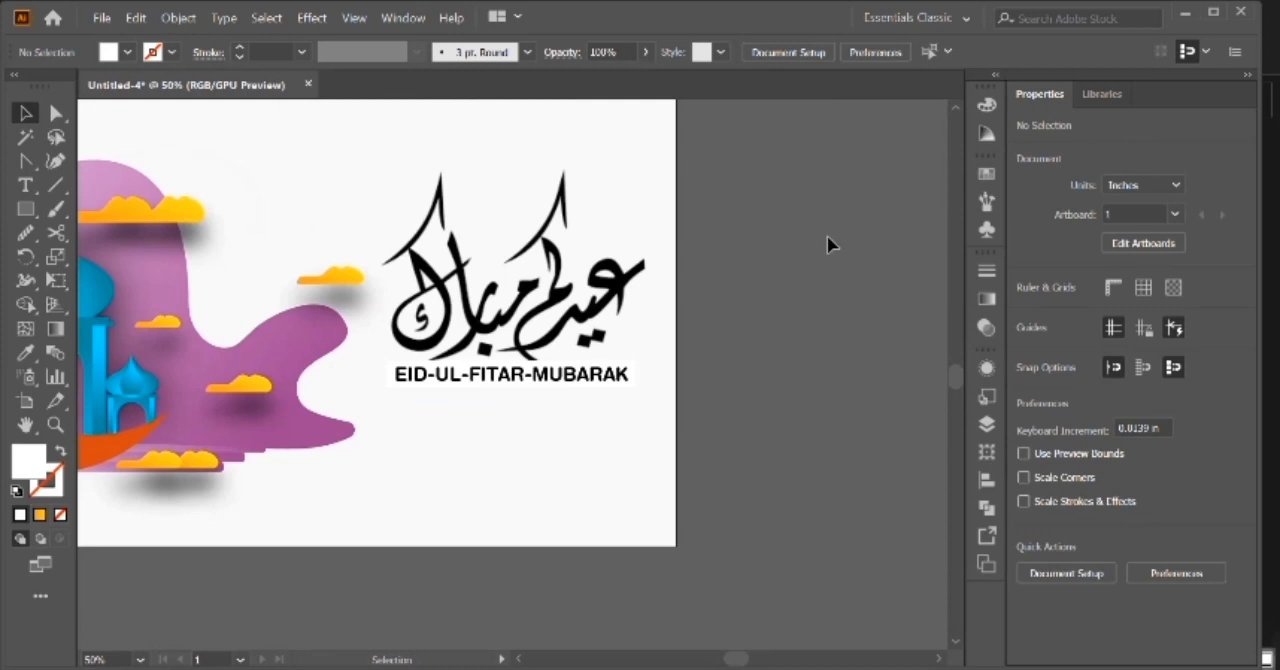
pyautogui.hotkey('ctrl', '0')
pyautogui.click(437, 278)
pyautogui.moveTo(437, 278); pyautogui.dragTo(605, 535)
pyautogui.click(986, 368)
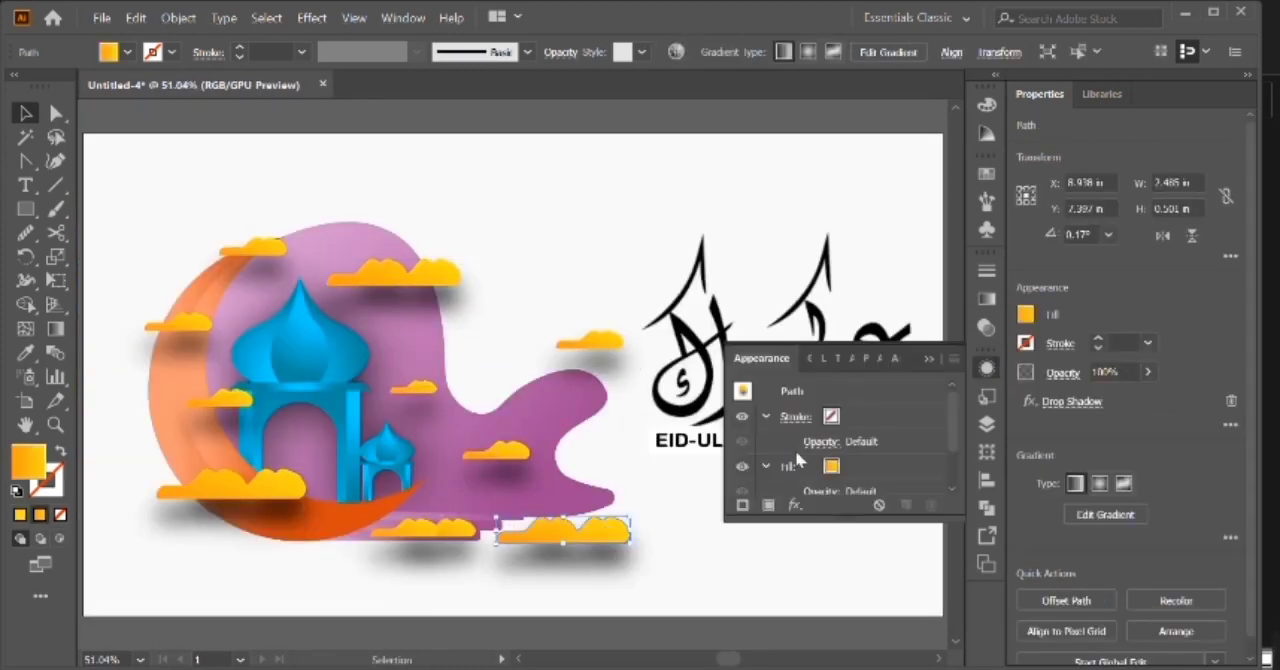
pyautogui.click(810, 457)
pyautogui.click(1054, 432)
pyautogui.click(739, 456)
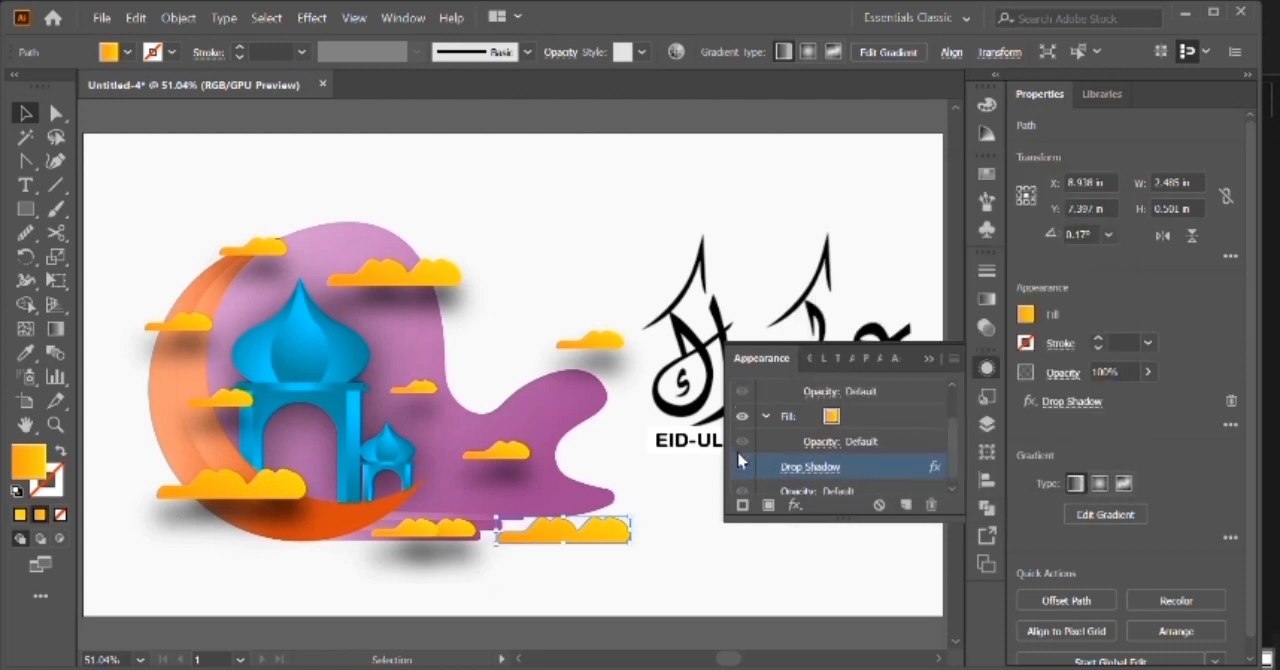
# Center the shadowless cloud copy horizontally on the artboard and move it down toward the lower edge.
pyautogui.click(932, 361)
pyautogui.click(983, 482)
pyautogui.click(797, 412)
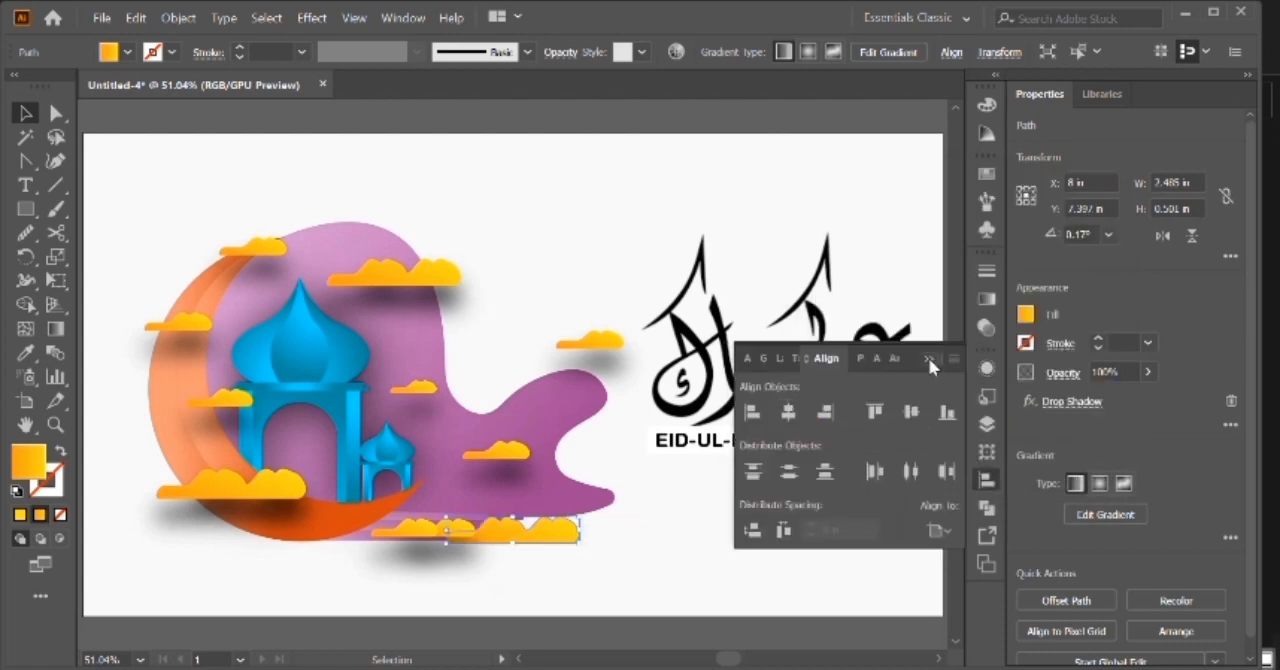
pyautogui.click(928, 357)
pyautogui.hotkey('shift', 'Down')
pyautogui.hotkey('shift', 'Down')
pyautogui.hotkey('shift', 'Down')
pyautogui.hotkey('shift', 'Down')
pyautogui.hotkey('shift', 'Down')
pyautogui.hotkey('shift', 'Down')
pyautogui.hotkey('shift', 'Down')
# Enlarge the cloud copy to about 16.46 by 3.32 in and align it to the artboard's lower edge.
pyautogui.moveTo(578, 563); pyautogui.dragTo(950, 494)
pyautogui.hotkey('ctrl', '-')
pyautogui.hotkey('ctrl', '0')
pyautogui.hotkey('ctrl', '-')
pyautogui.hotkey('ctrl', '-')
pyautogui.hscroll(-2, 950, 494)
pyautogui.hotkey('ctrl', 'z')
pyautogui.moveTo(576, 398); pyautogui.dragTo(814, 343)
pyautogui.click(987, 480)
pyautogui.click(945, 415)
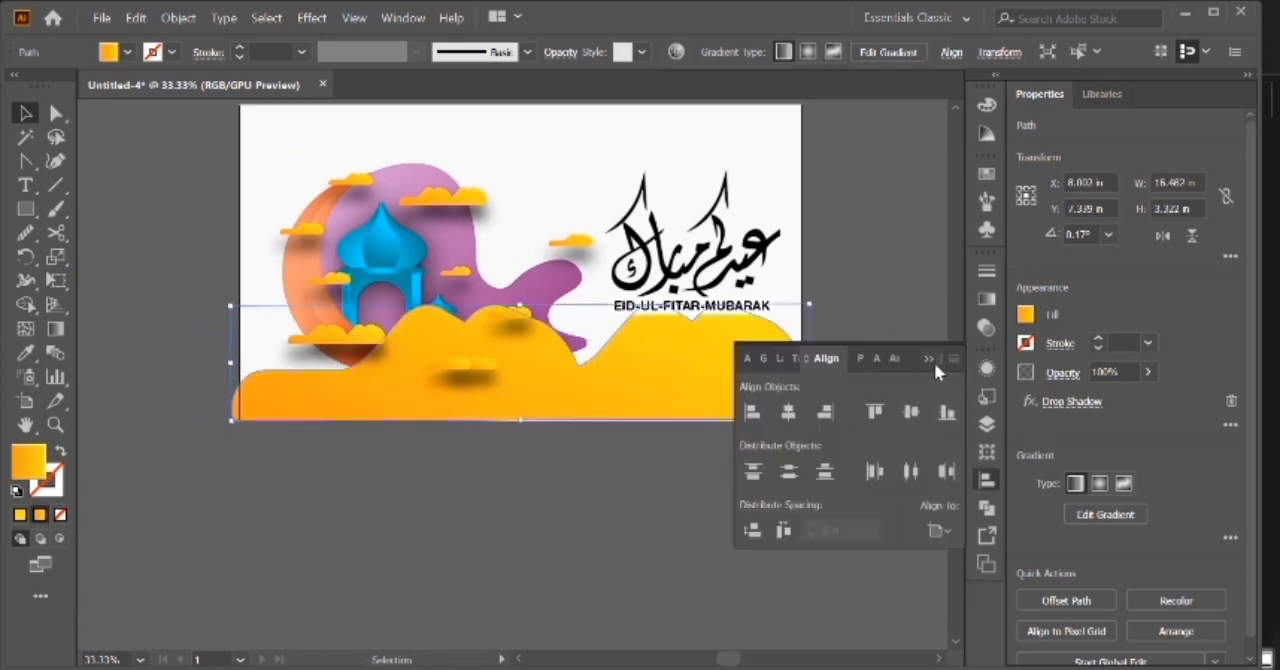
pyautogui.click(931, 360)
# Flatten the large cloud and stretch it past the artboard's lower-right corner to about 16.69 by 2.80 in.
pyautogui.moveTo(524, 307); pyautogui.dragTo(533, 336)
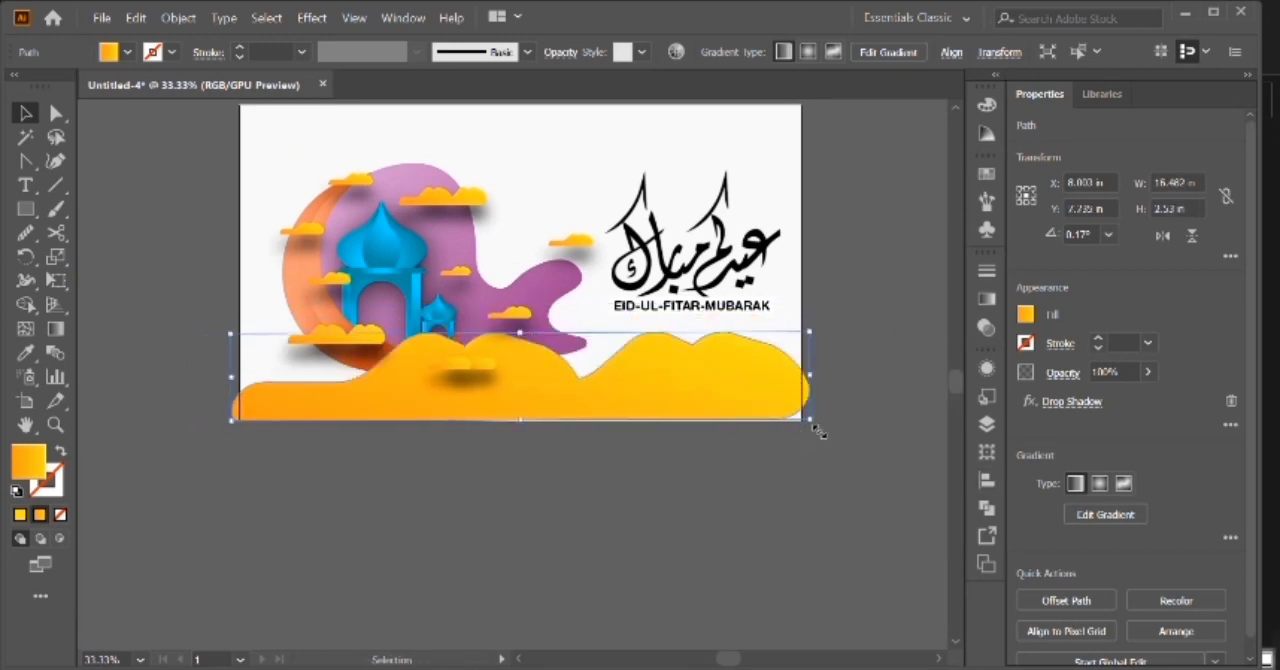
pyautogui.moveTo(816, 430); pyautogui.dragTo(826, 438)
pyautogui.click(841, 482)
pyautogui.hotkey('ctrl', '0')
# Send the large cloud backward behind the pavilions, crescent and small clouds.
pyautogui.click(832, 548)
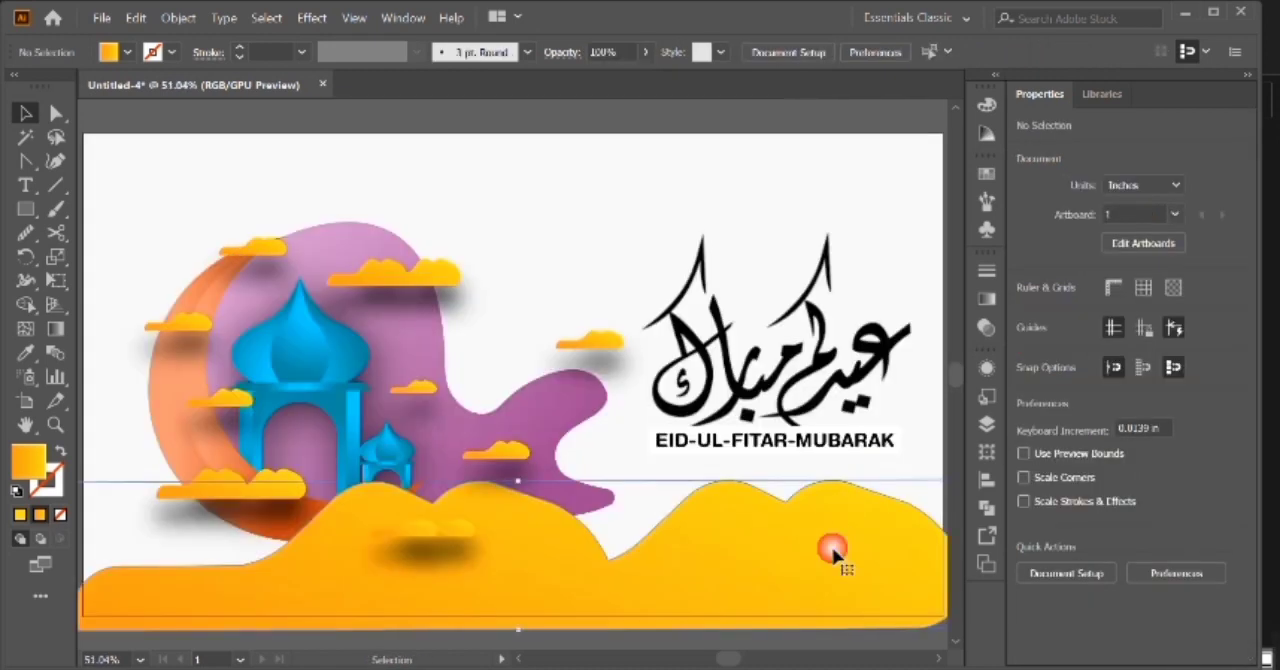
pyautogui.hotkey('ctrl', '[')
pyautogui.hotkey('ctrl', '[')
pyautogui.hotkey('ctrl', '[')
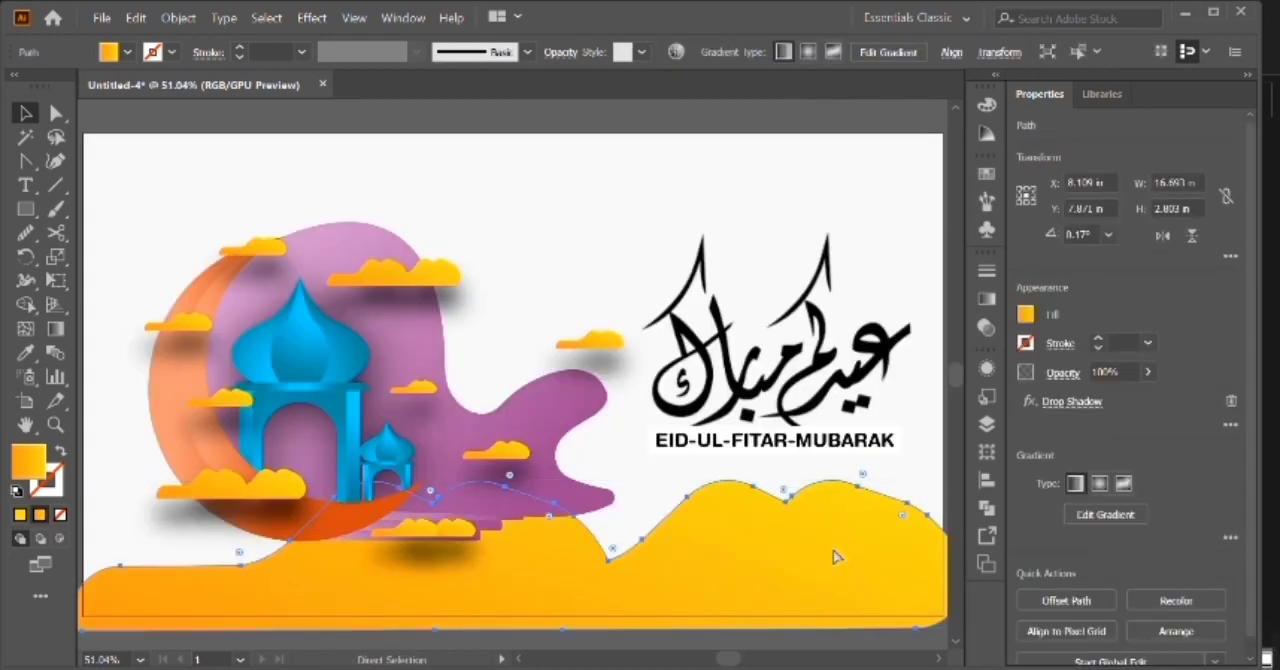
# Stretch the large cloud slightly wider and taller beyond the artboard's right edge.
pyautogui.press('v')
pyautogui.hscroll(4, 535, 485)
pyautogui.moveTo(779, 481); pyautogui.dragTo(818, 465)
pyautogui.click(851, 479)
pyautogui.hscroll(-7, 849, 480)
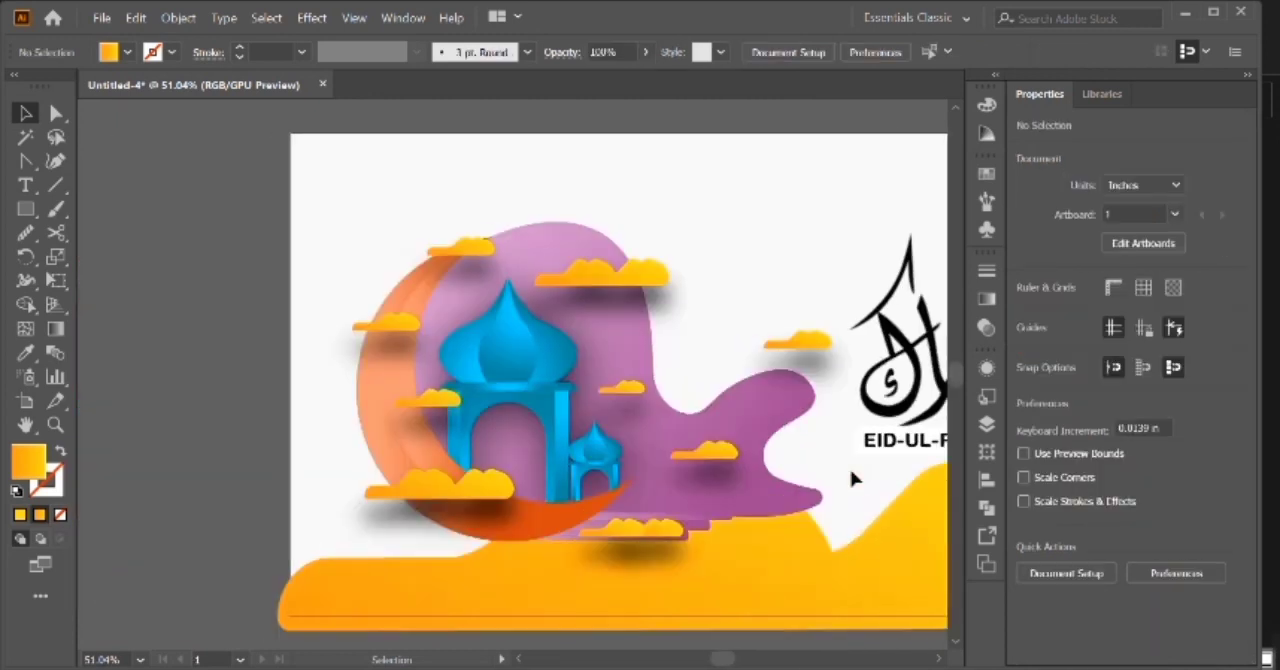
pyautogui.hscroll(8, 849, 480)
# Send the large cloud to the back of the stack and unlock all locked objects.
pyautogui.click(735, 534)
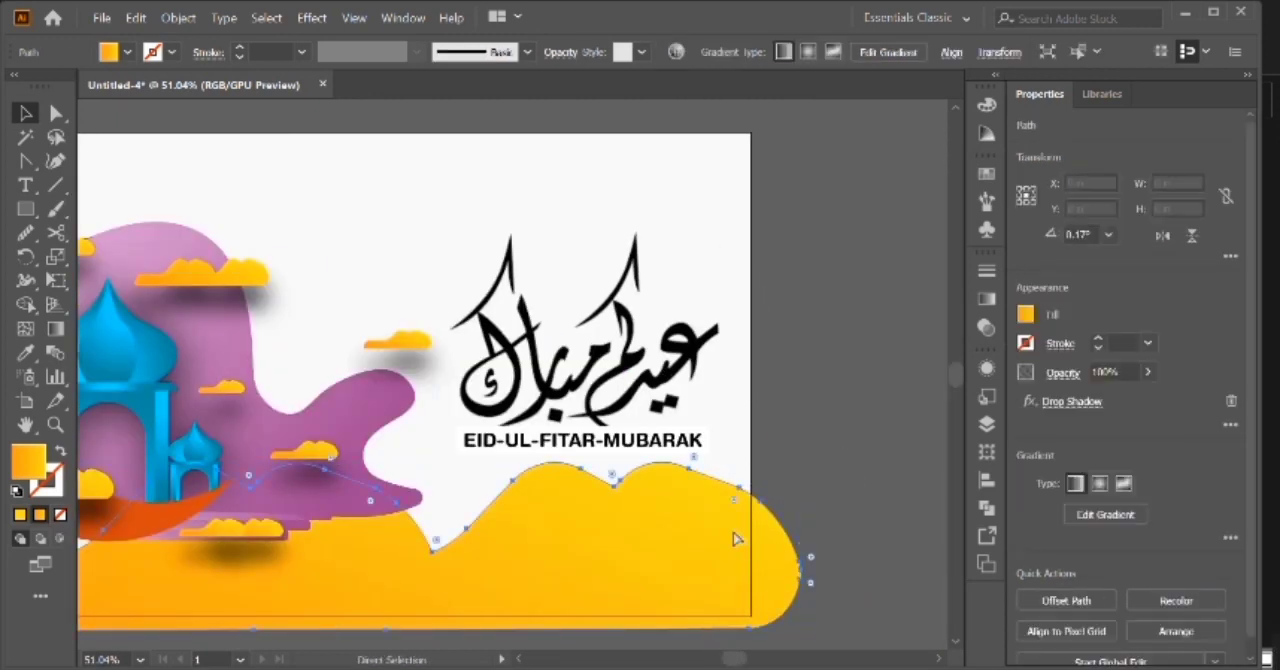
pyautogui.hotkey('ctrl', 'shift', '[')
pyautogui.click(737, 534)
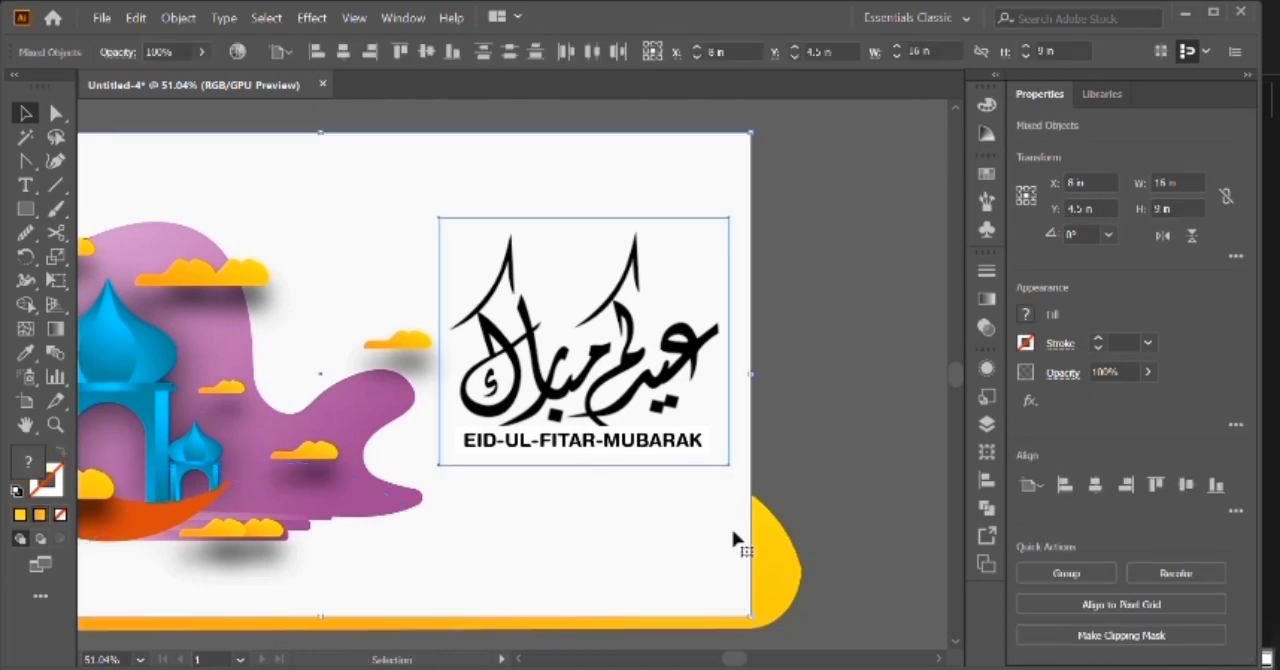
pyautogui.click(815, 503)
pyautogui.click(776, 545)
# Clip the large cloud to the artboard area using a copy of the white background rectangle.
pyautogui.click(580, 151)
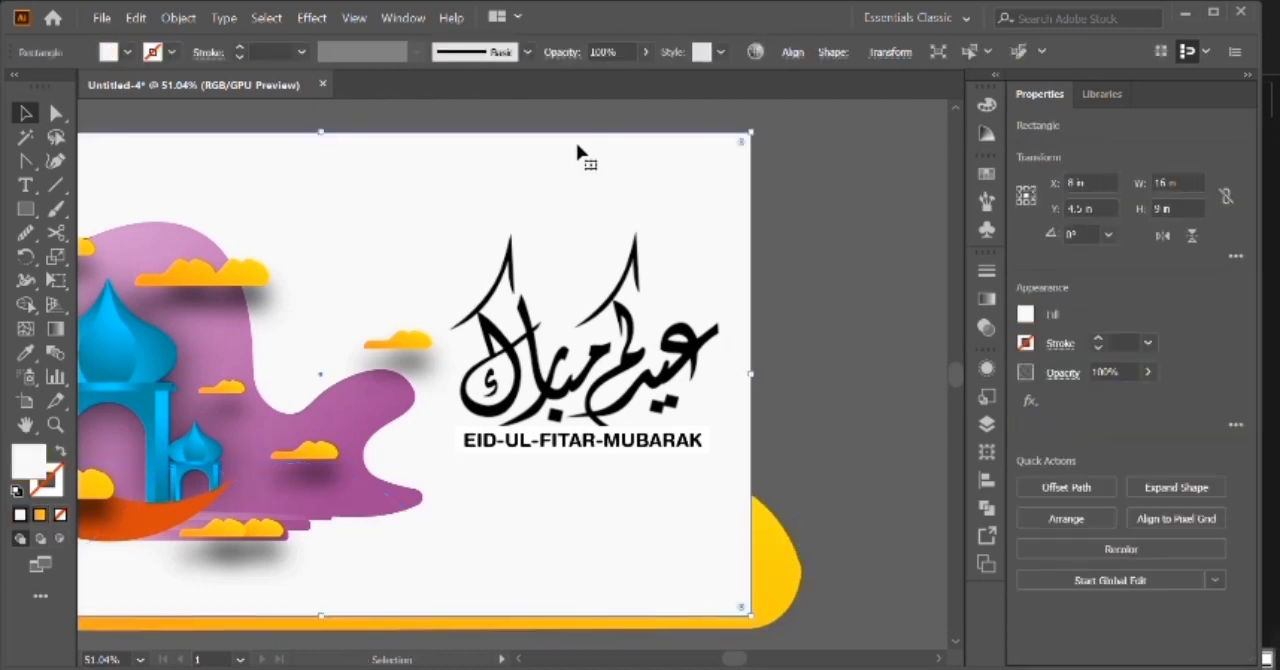
pyautogui.keyDown('shift'); pyautogui.click(782, 562); pyautogui.keyUp('shift')
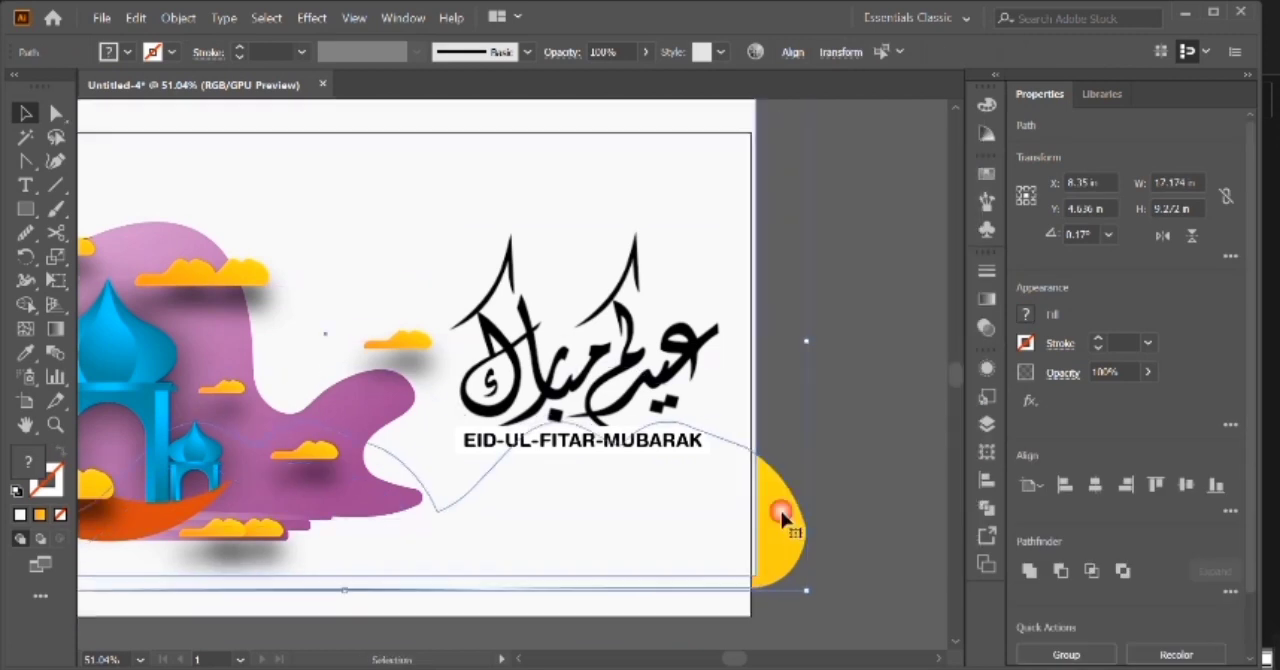
pyautogui.rightClick(778, 511)
pyautogui.click(876, 304)
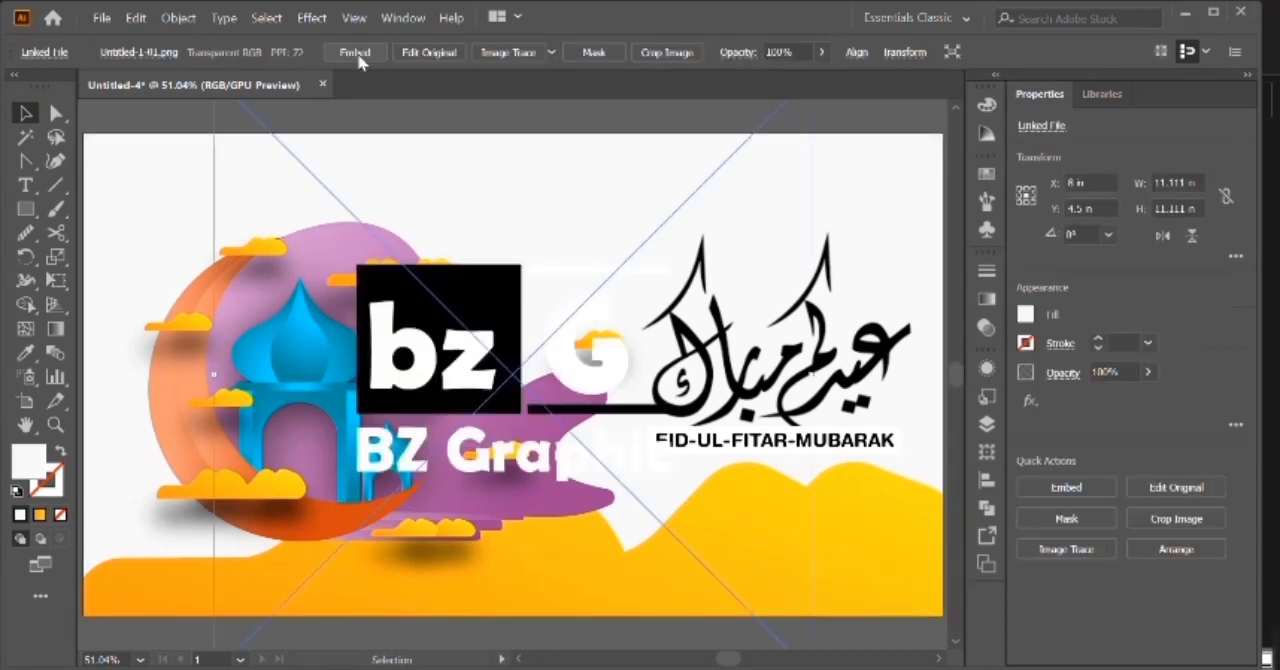
# Add the small logo, shrink it and place it in the lower-left corner of the yellow hills.
pyautogui.click(359, 57)
pyautogui.moveTo(213, 376); pyautogui.dragTo(167, 627)
pyautogui.moveTo(229, 596); pyautogui.dragTo(140, 592)
pyautogui.click(495, 215)
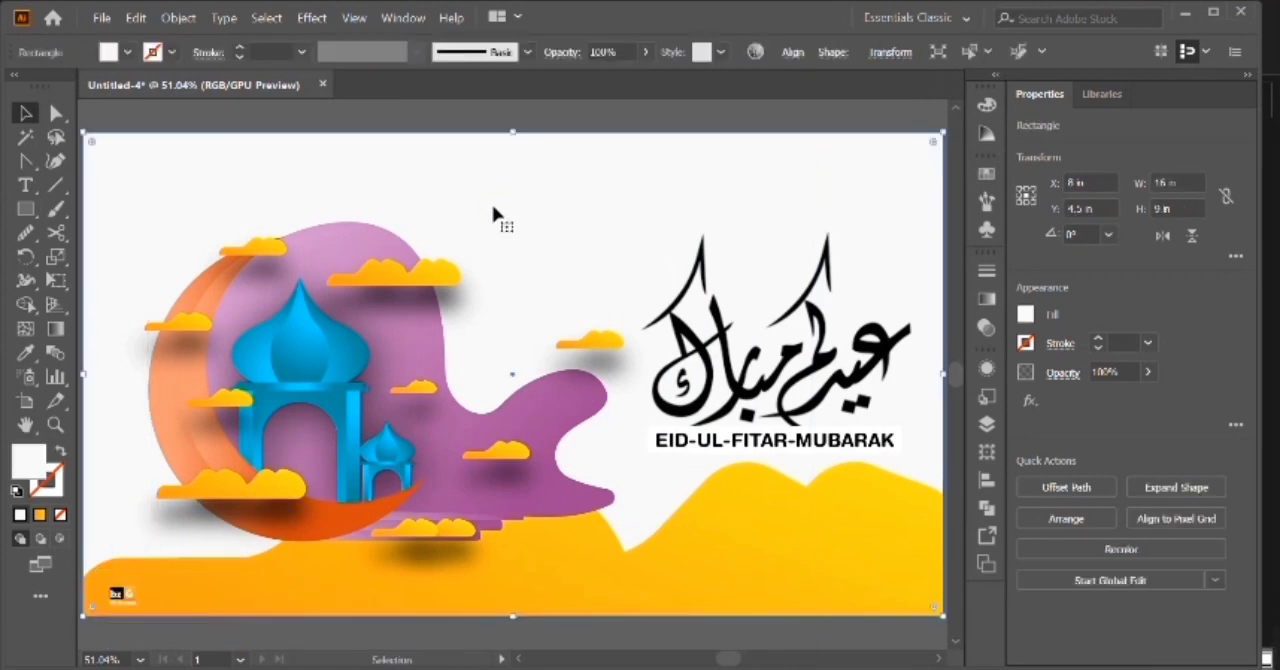
# Paste the lantern, shrink it and hang it from the artboard's upper edge near the right side of the calligraphy.
pyautogui.click(588, 123)
pyautogui.hotkey('ctrl', 'v')
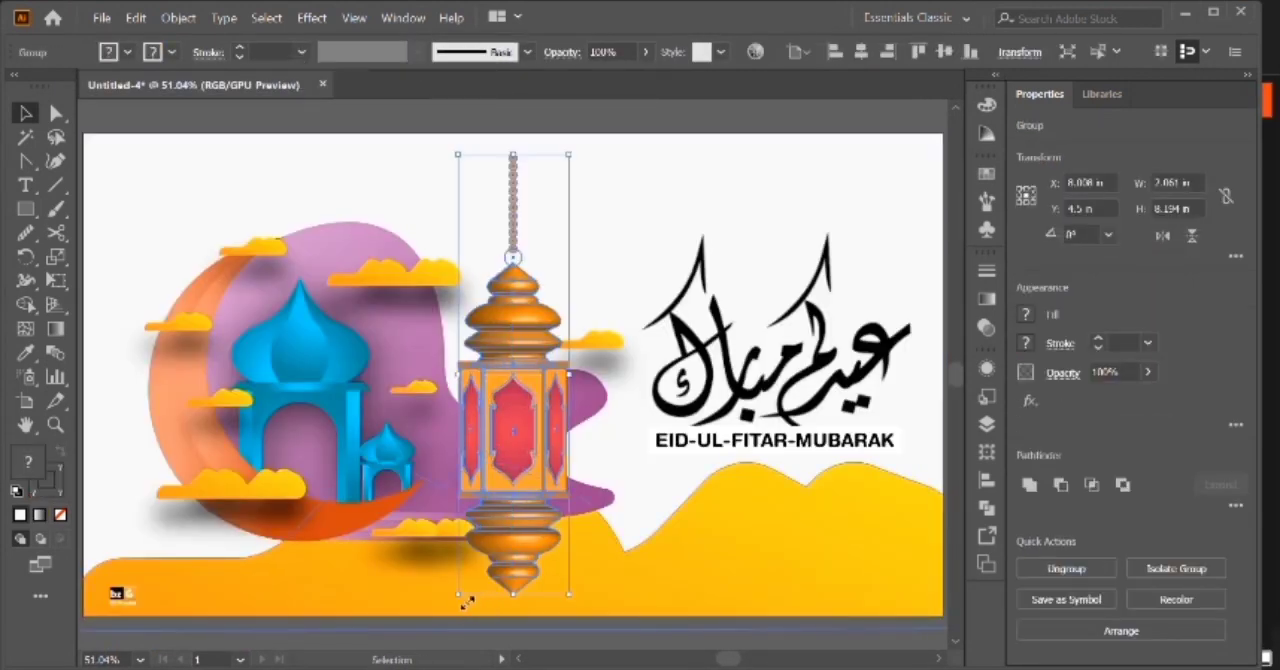
pyautogui.moveTo(461, 598); pyautogui.dragTo(514, 598)
pyautogui.click(918, 52)
pyautogui.click(890, 52)
pyautogui.moveTo(932, 352); pyautogui.dragTo(860, 318)
pyautogui.click(765, 135)
pyautogui.click(892, 228)
pyautogui.click(834, 126)
# Try reduced opacity on the lantern and restore it to full opacity.
pyautogui.click(895, 213)
pyautogui.click(629, 54)
pyautogui.scroll(-10, 630, 55)
pyautogui.click(660, 121)
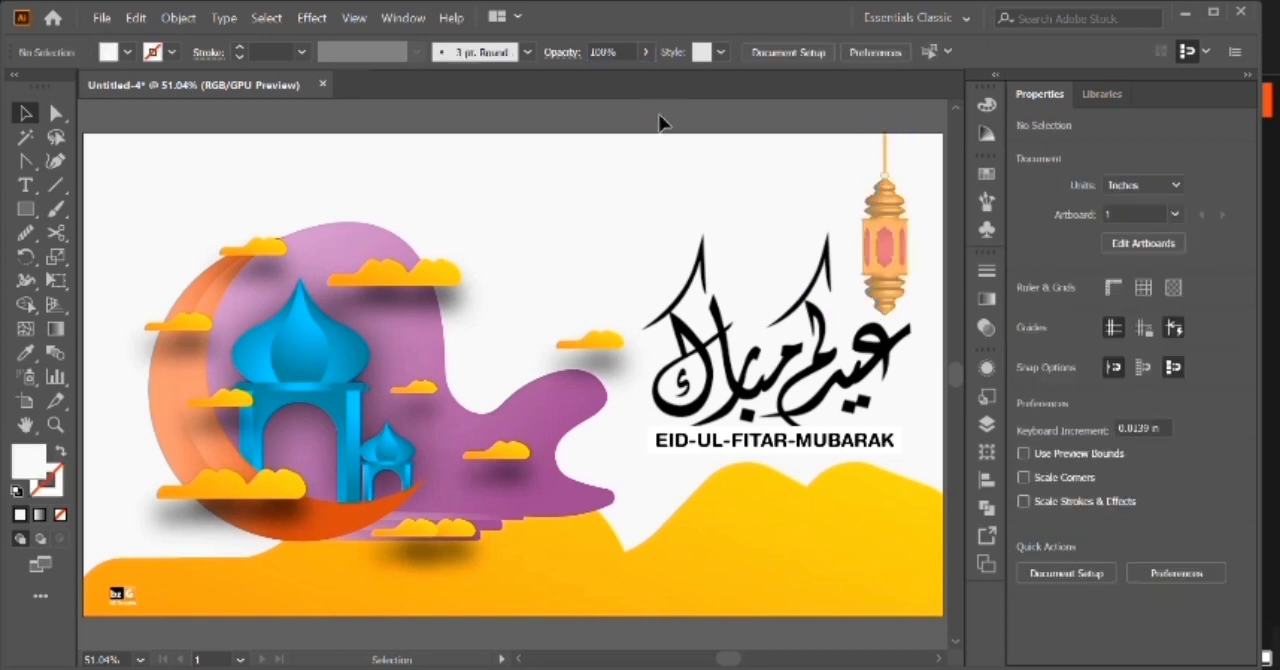
pyautogui.click(892, 219)
pyautogui.click(629, 54)
pyautogui.scroll(-3, 629, 54)
pyautogui.click(638, 111)
pyautogui.click(886, 210)
pyautogui.scroll(6, 630, 58)
pyautogui.click(609, 134)
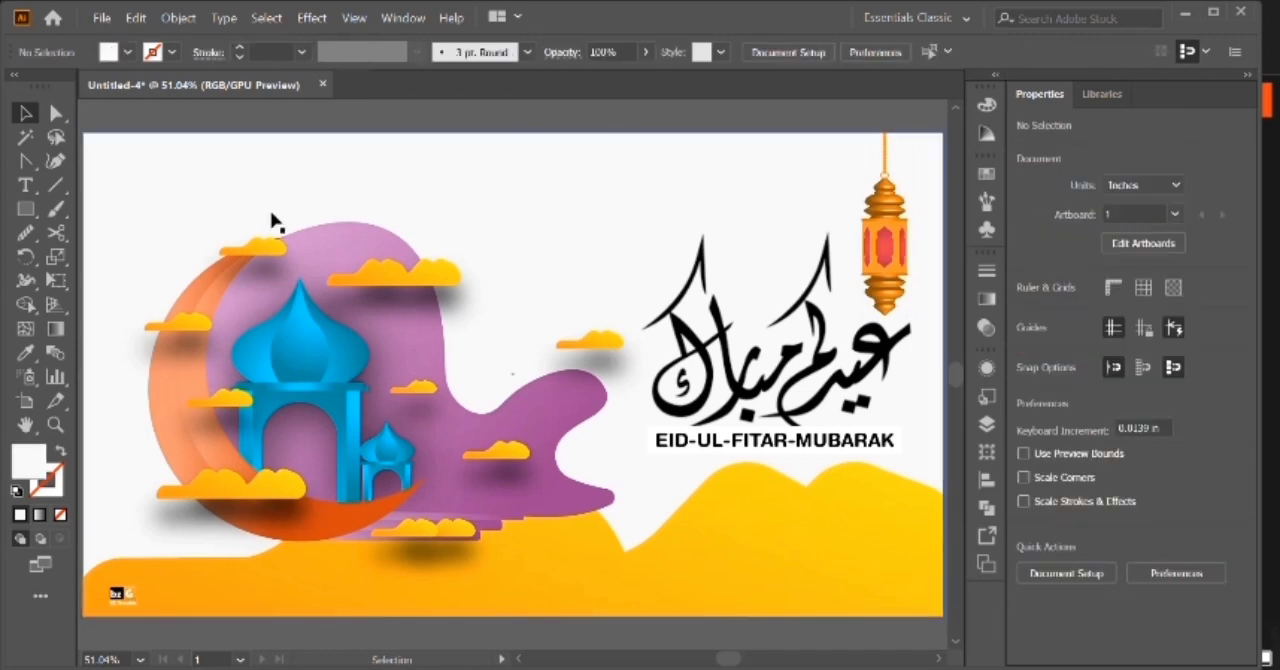
# Draw a white five-pointed star and shrink it to about 0.28 by 0.27 in on the yellow hills.
pyautogui.moveTo(32, 210); pyautogui.dragTo(70, 310)
pyautogui.click(549, 320)
pyautogui.click(591, 407)
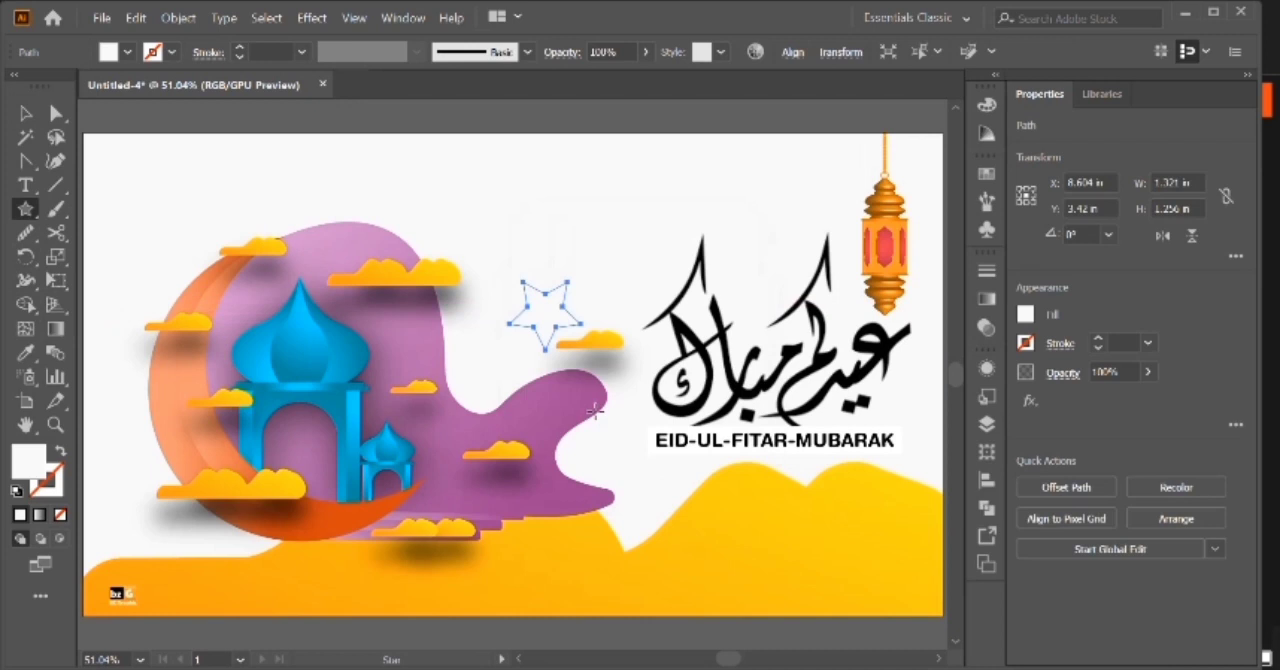
pyautogui.click(24, 114)
pyautogui.moveTo(580, 322); pyautogui.dragTo(714, 571)
pyautogui.press('a')
pyautogui.hotkey('ctrl', '+')
pyautogui.hotkey('ctrl', '+')
pyautogui.hotkey('ctrl', '+')
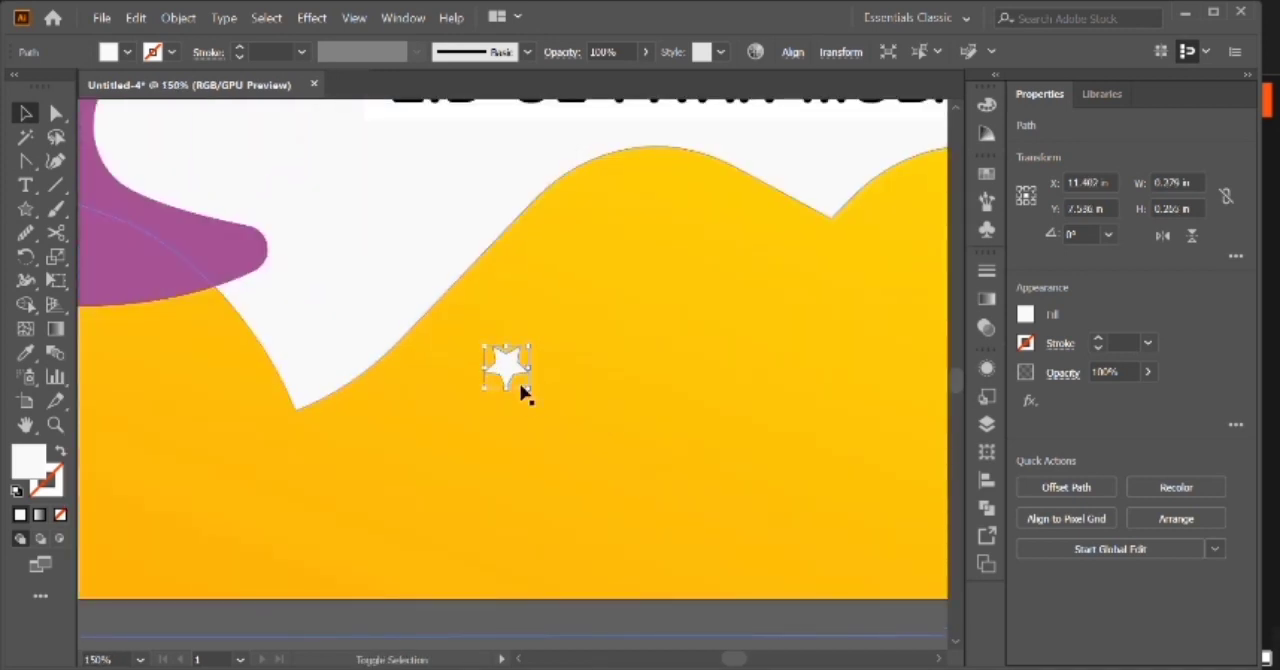
# Move the star onto the calligraphy and fill it with the orange gradient sampled from the artwork.
pyautogui.scroll(3, 514, 489)
pyautogui.moveTo(515, 560); pyautogui.dragTo(699, 233)
pyautogui.scroll(6, 699, 233)
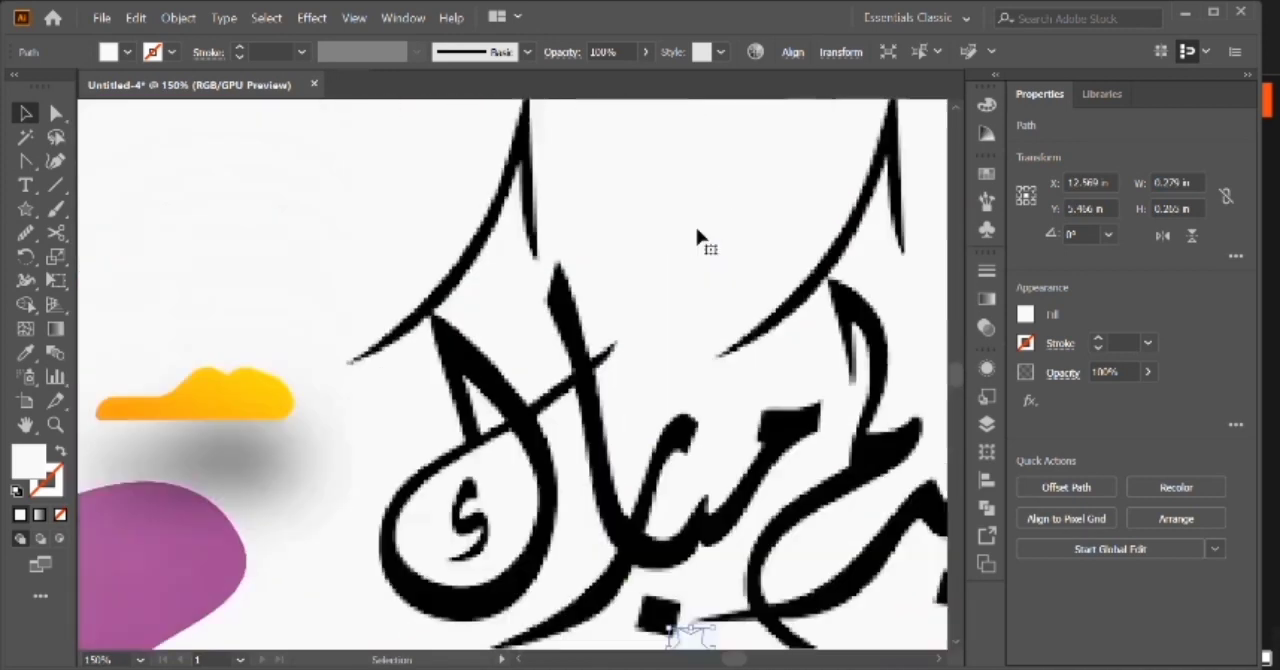
pyautogui.hotkey('ctrl', '-')
pyautogui.hotkey('ctrl', '-')
pyautogui.hotkey('ctrl', '-')
pyautogui.press('i')
pyautogui.click(431, 470)
pyautogui.click(24, 114)
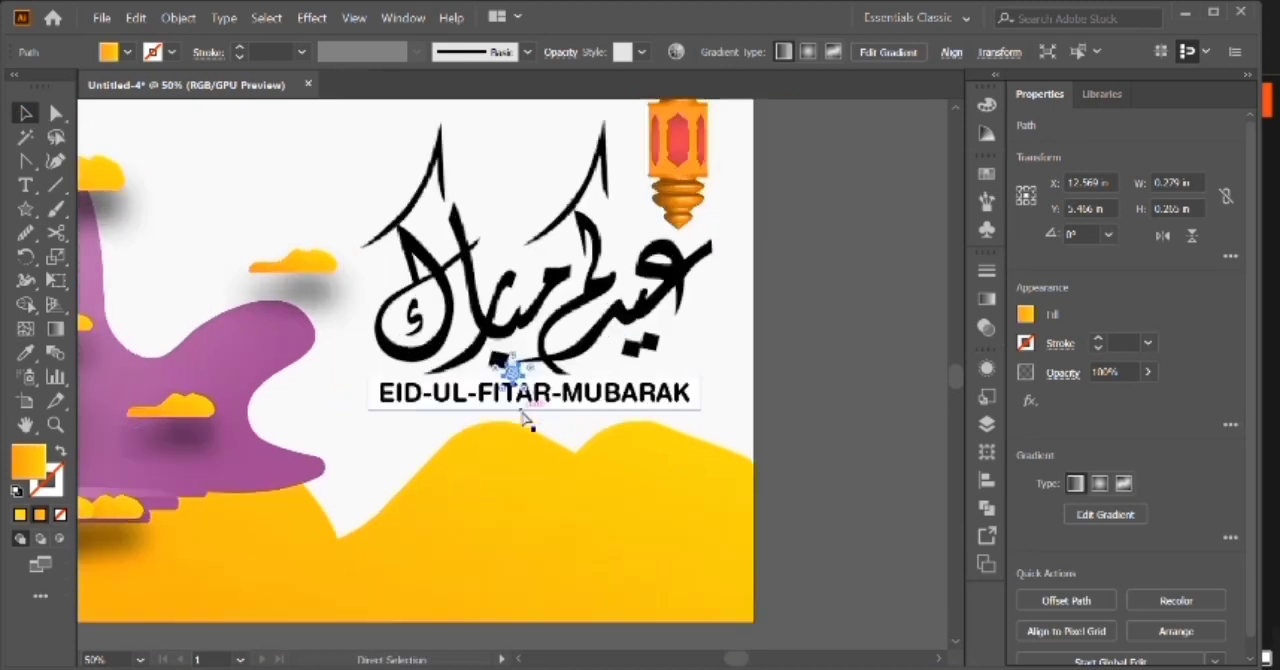
# Try covering the dots of the calligraphy with copies of the orange star.
pyautogui.hotkey('ctrl', '+')
pyautogui.hotkey('ctrl', '+')
pyautogui.moveTo(523, 375); pyautogui.dragTo(703, 211)
pyautogui.hotkey('ctrl', '+')
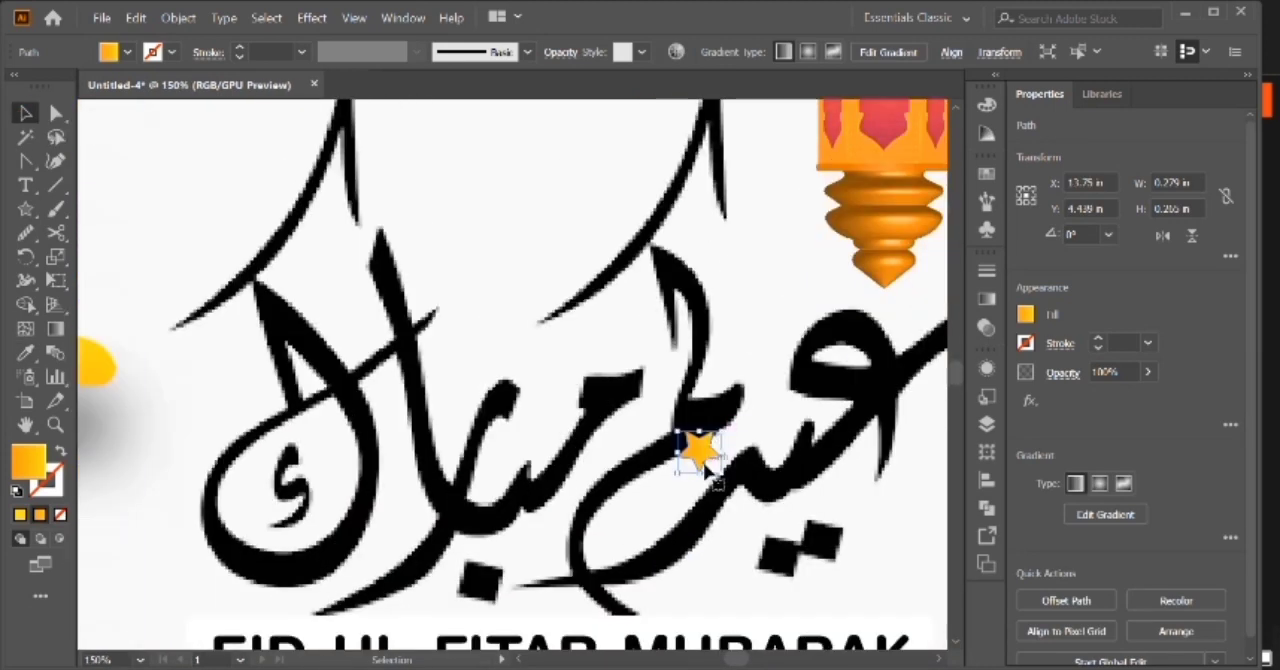
pyautogui.moveTo(786, 570); pyautogui.dragTo(788, 574)
pyautogui.hotkey('shift', 'Right')
pyautogui.press('Up')
pyautogui.press('Up')
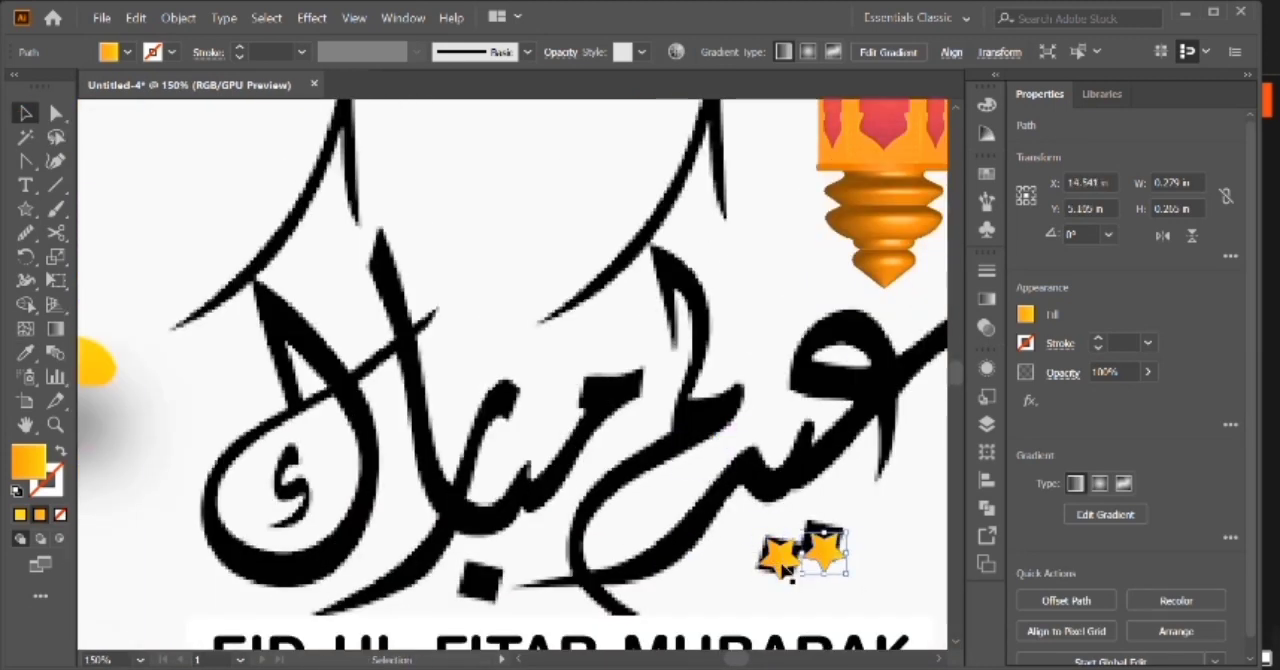
pyautogui.moveTo(826, 544); pyautogui.dragTo(485, 584)
pyautogui.hotkey('ctrl', '0')
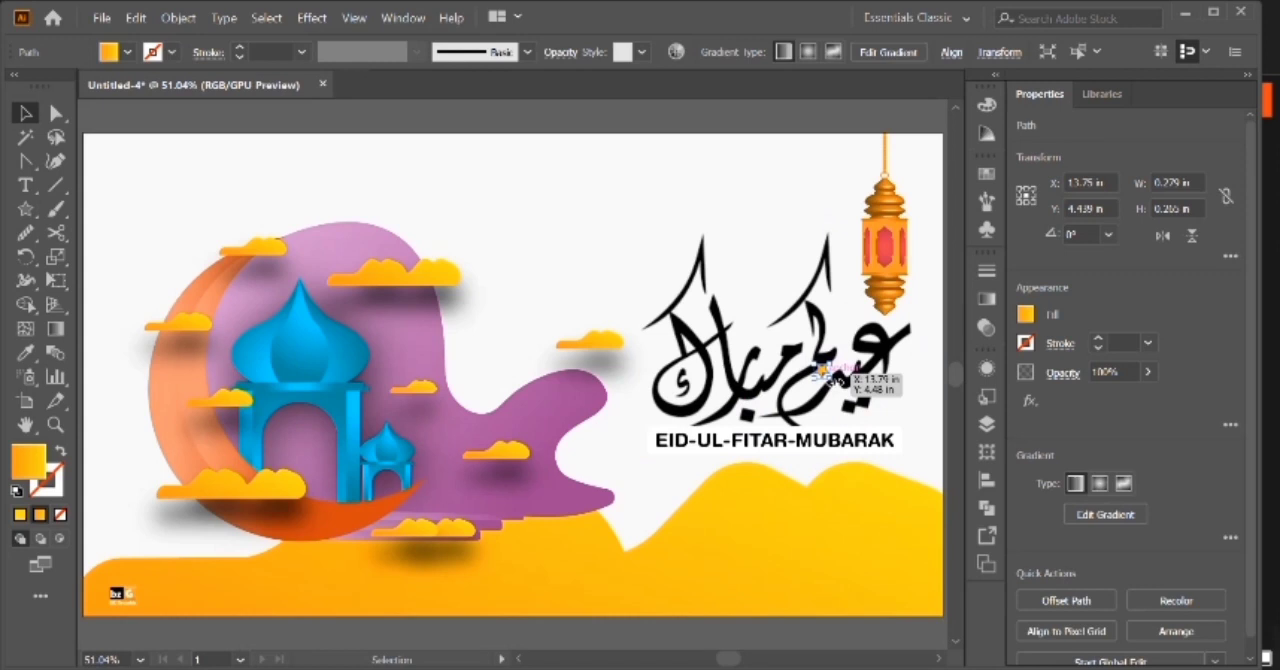
pyautogui.hotkey('ctrl', '1')
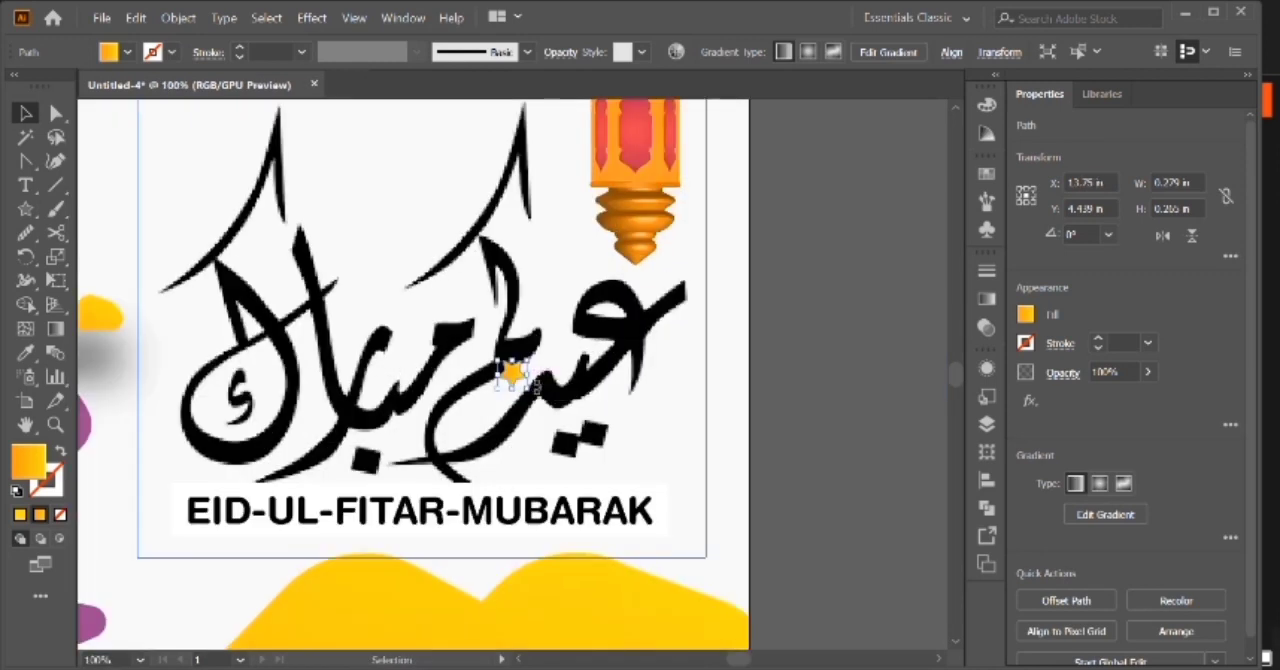
# Place one orange star on the purple shape beside the small pavilion and a copy above the large dome.
pyautogui.hotkey('ctrl', '0')
pyautogui.moveTo(674, 400); pyautogui.dragTo(460, 450)
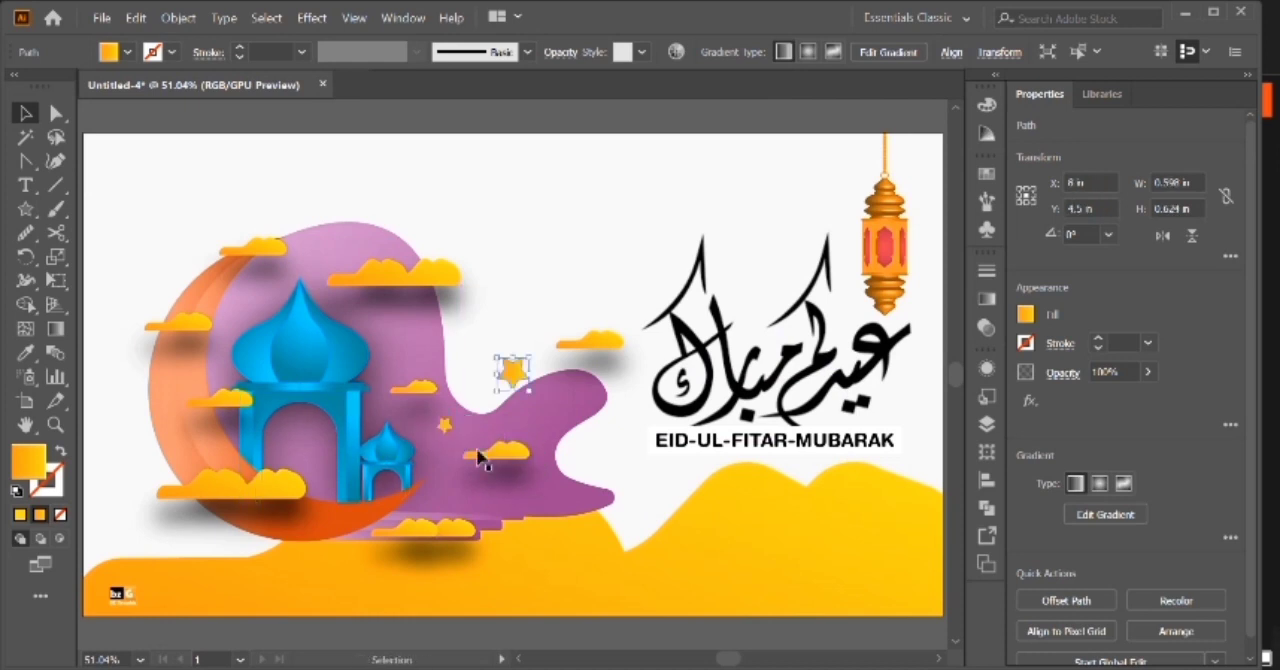
pyautogui.moveTo(352, 288); pyautogui.dragTo(337, 268)
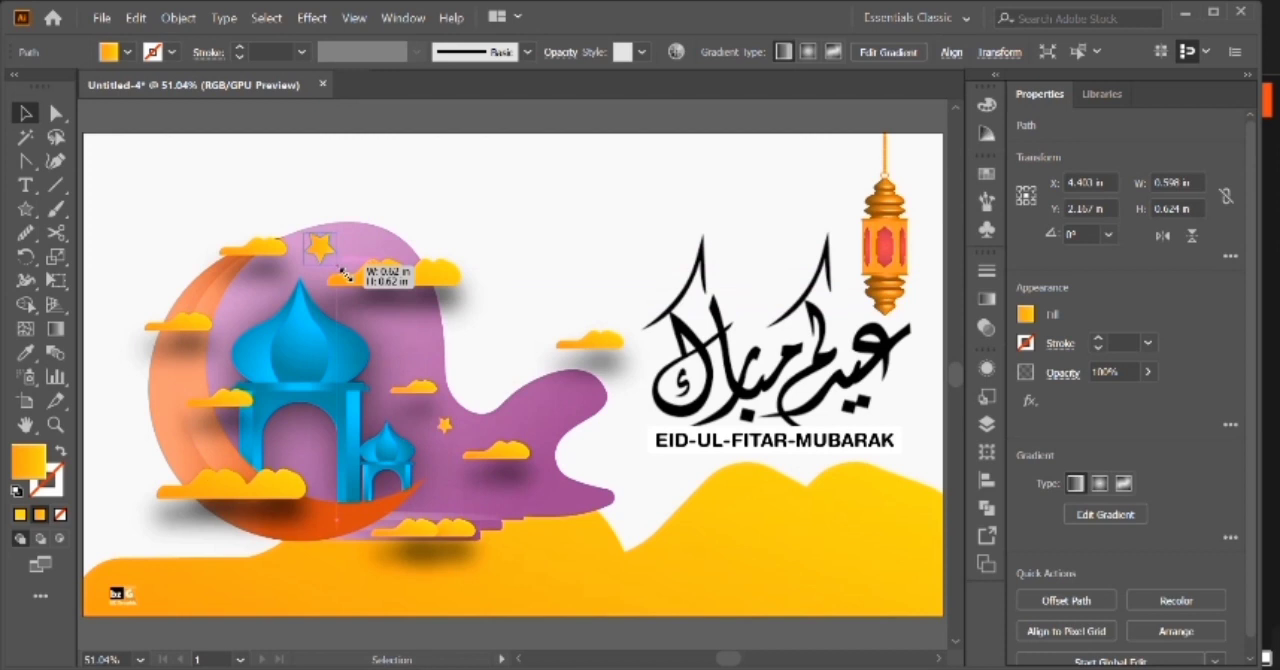
pyautogui.click(394, 220)
# Paste another orange star, adjust its size and place it in the small pavilion's doorway.
pyautogui.hotkey('ctrl', 'v')
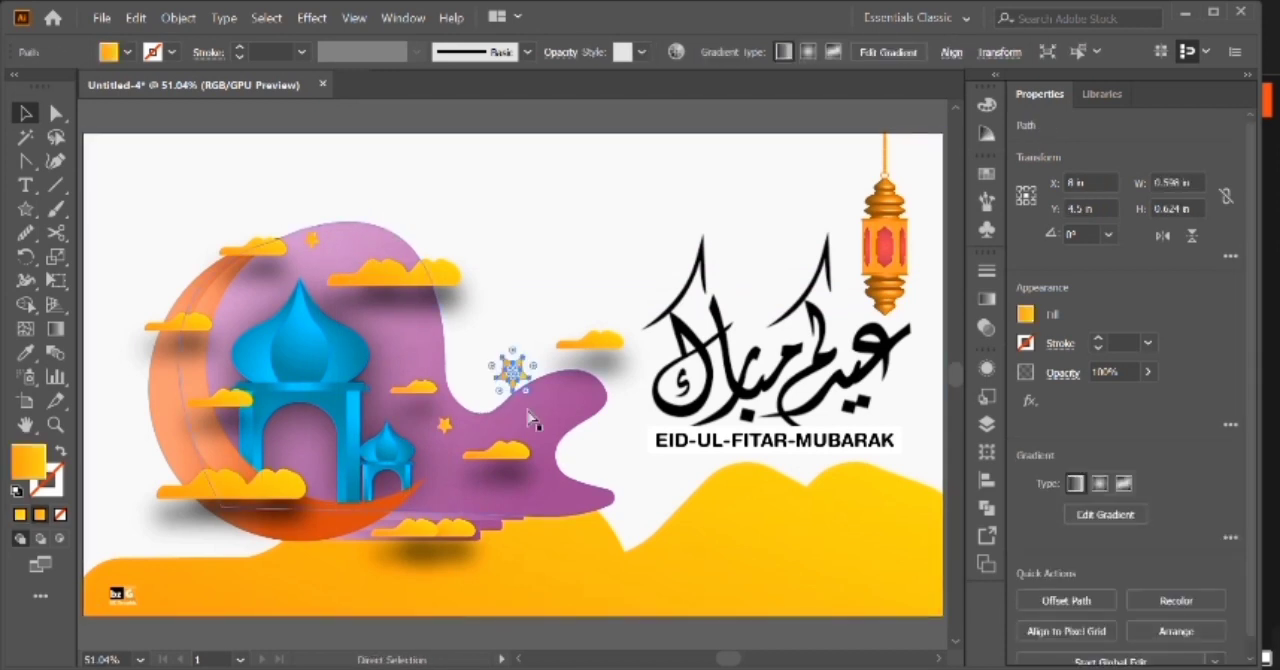
pyautogui.moveTo(512, 385); pyautogui.dragTo(397, 492)
pyautogui.hotkey('ctrl', '=')
pyautogui.hotkey('ctrl', '=')
pyautogui.hotkey('ctrl', '=')
pyautogui.moveTo(549, 353); pyautogui.dragTo(542, 363)
pyautogui.moveTo(515, 369); pyautogui.dragTo(531, 350)
pyautogui.hotkey('ctrl', '0')
pyautogui.click(630, 121)
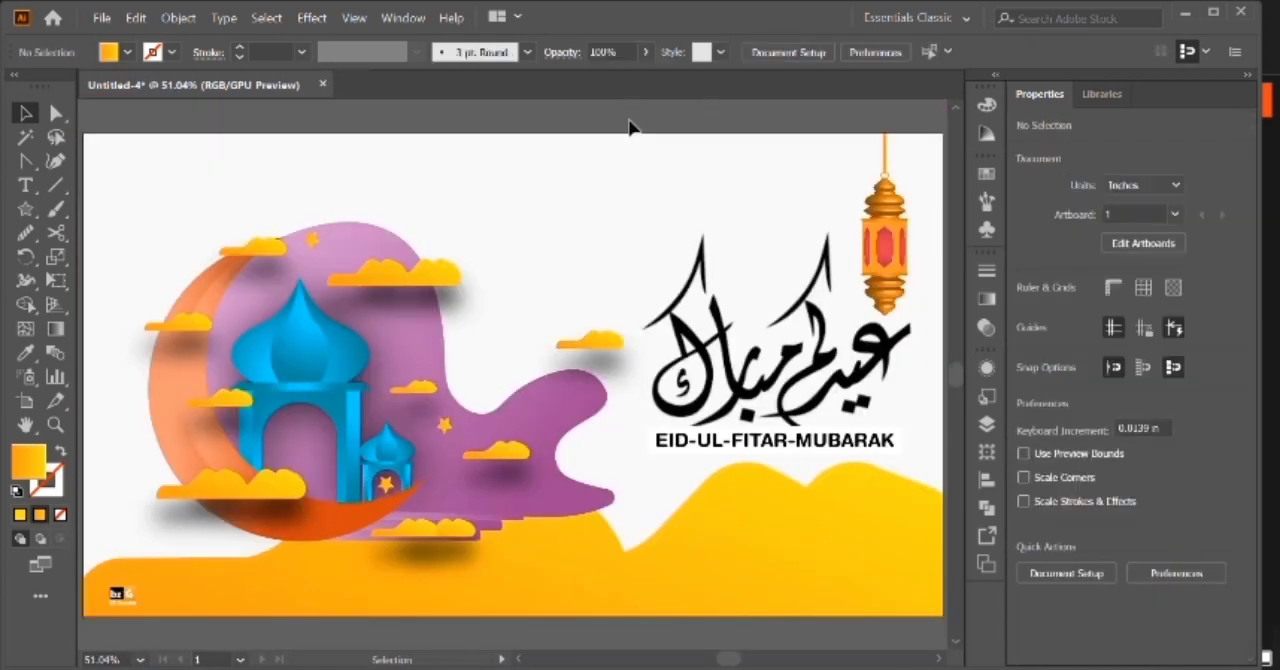
# Copy the star above the large dome onto the right part of the yellow hills and fill the copy with white.
pyautogui.click(315, 244)
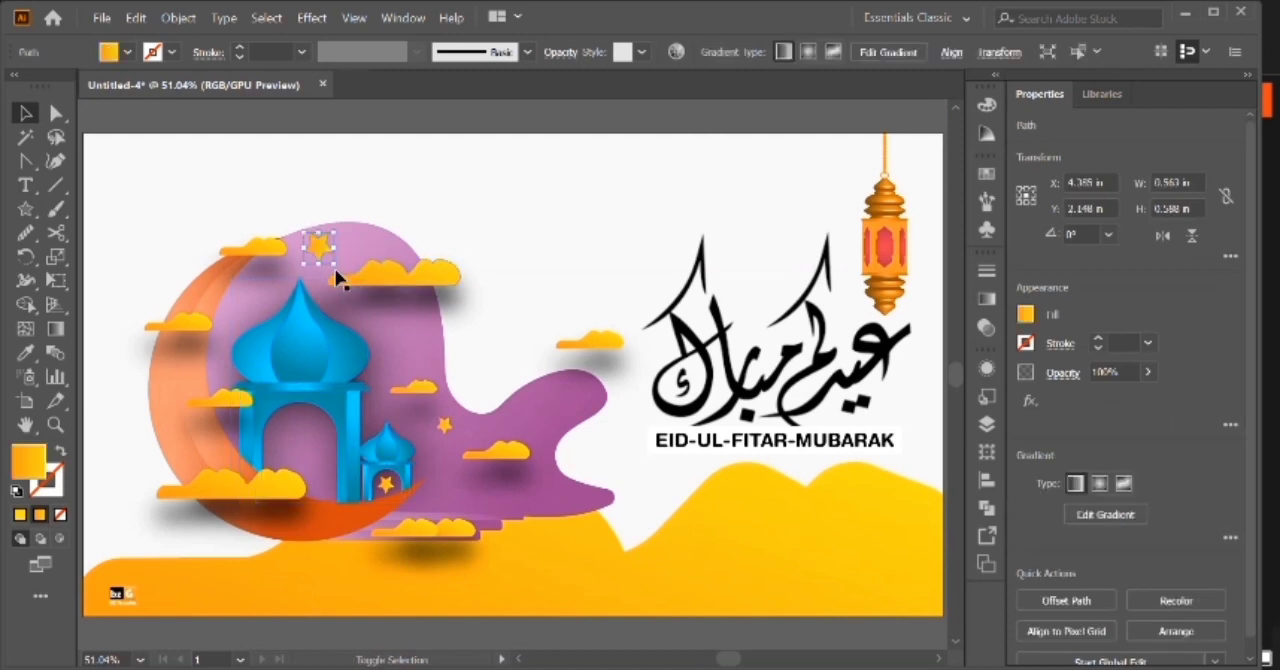
pyautogui.click(378, 122)
pyautogui.moveTo(312, 272); pyautogui.dragTo(866, 540)
pyautogui.click(107, 57)
pyautogui.click(43, 86)
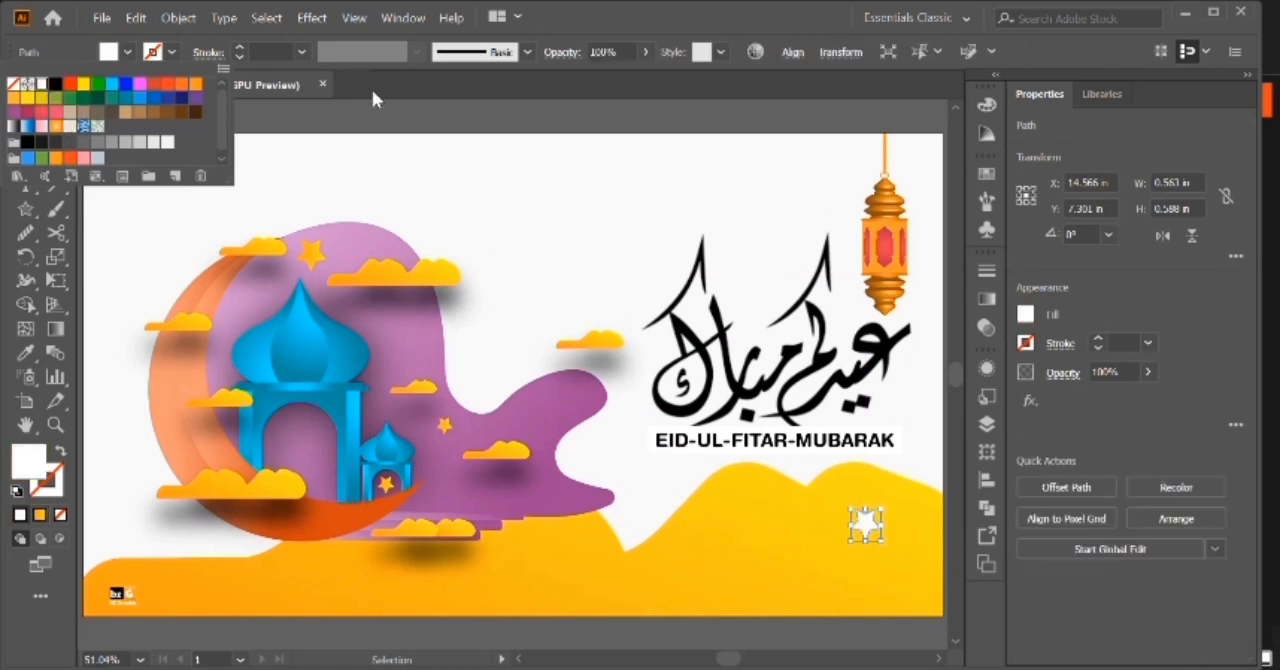
pyautogui.click(370, 110)
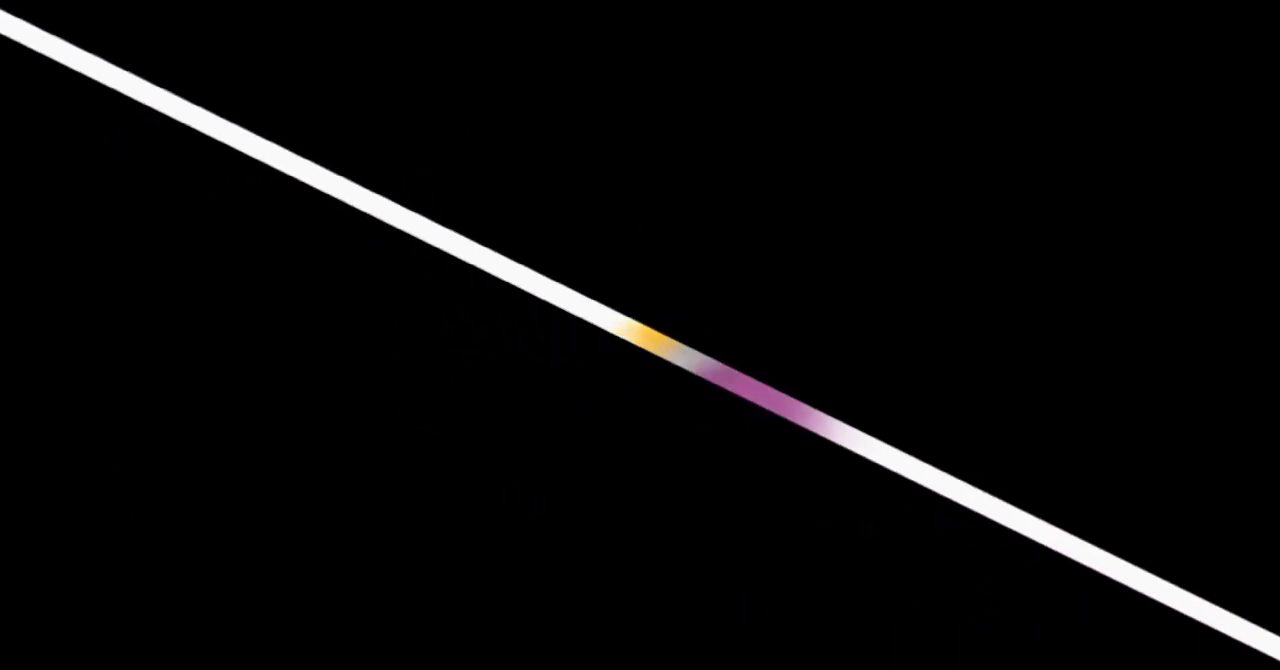